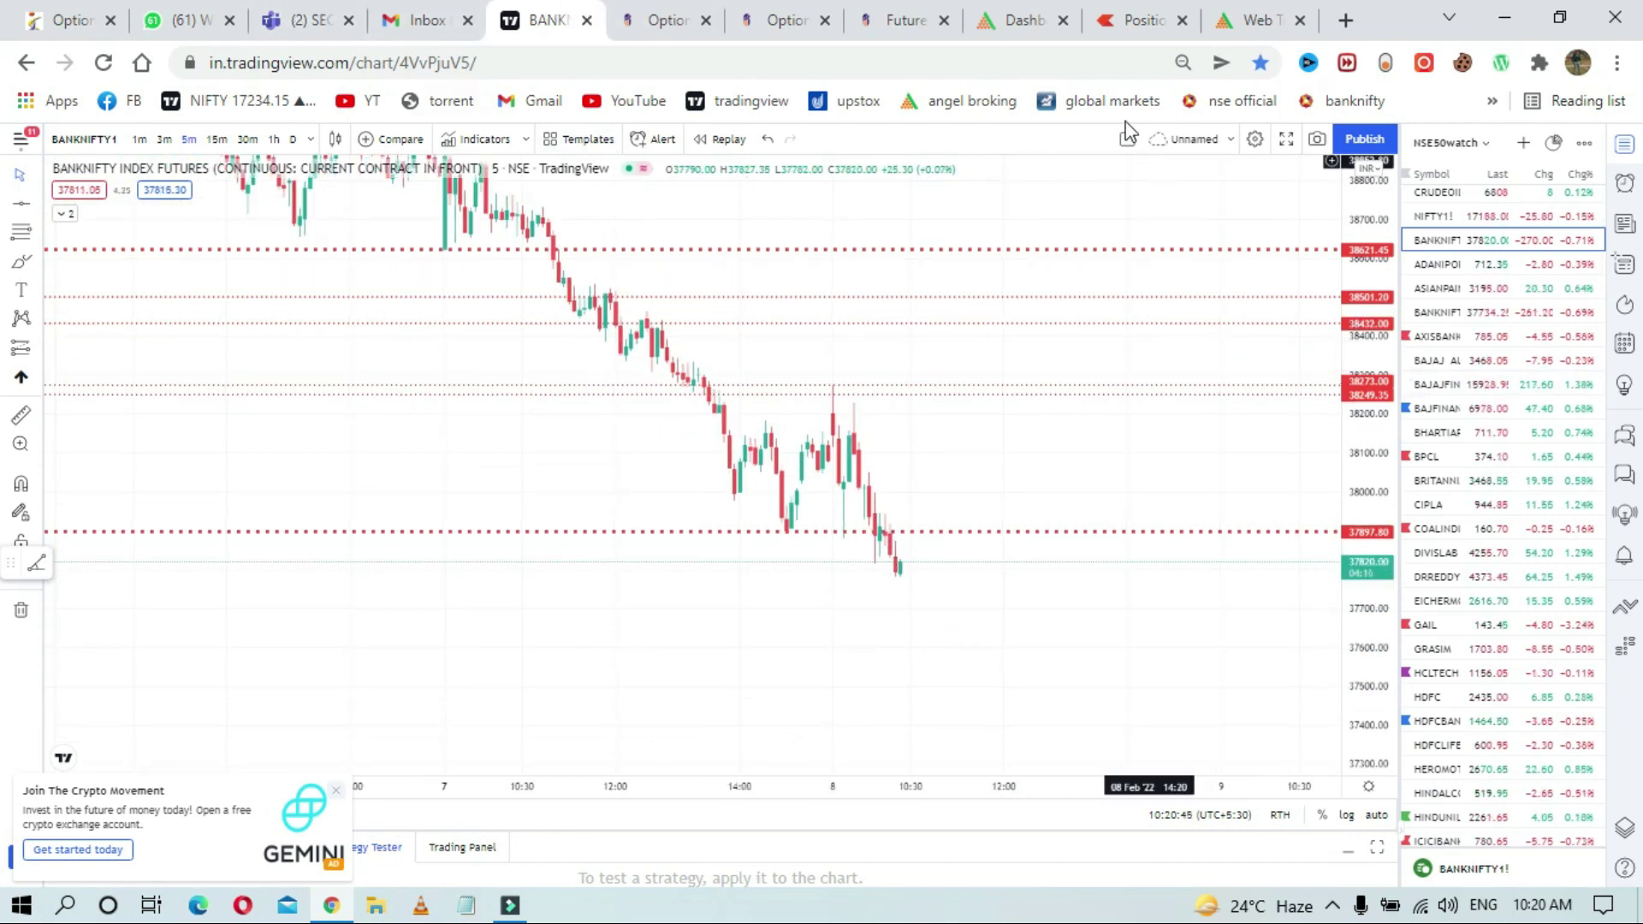
Step: Switch to Zerodha Kite, reload the positions, and review the executed BANKNIFTY orders alongside the positions' P&L
{"action": "left_click", "coordinate": [1117, 21]}
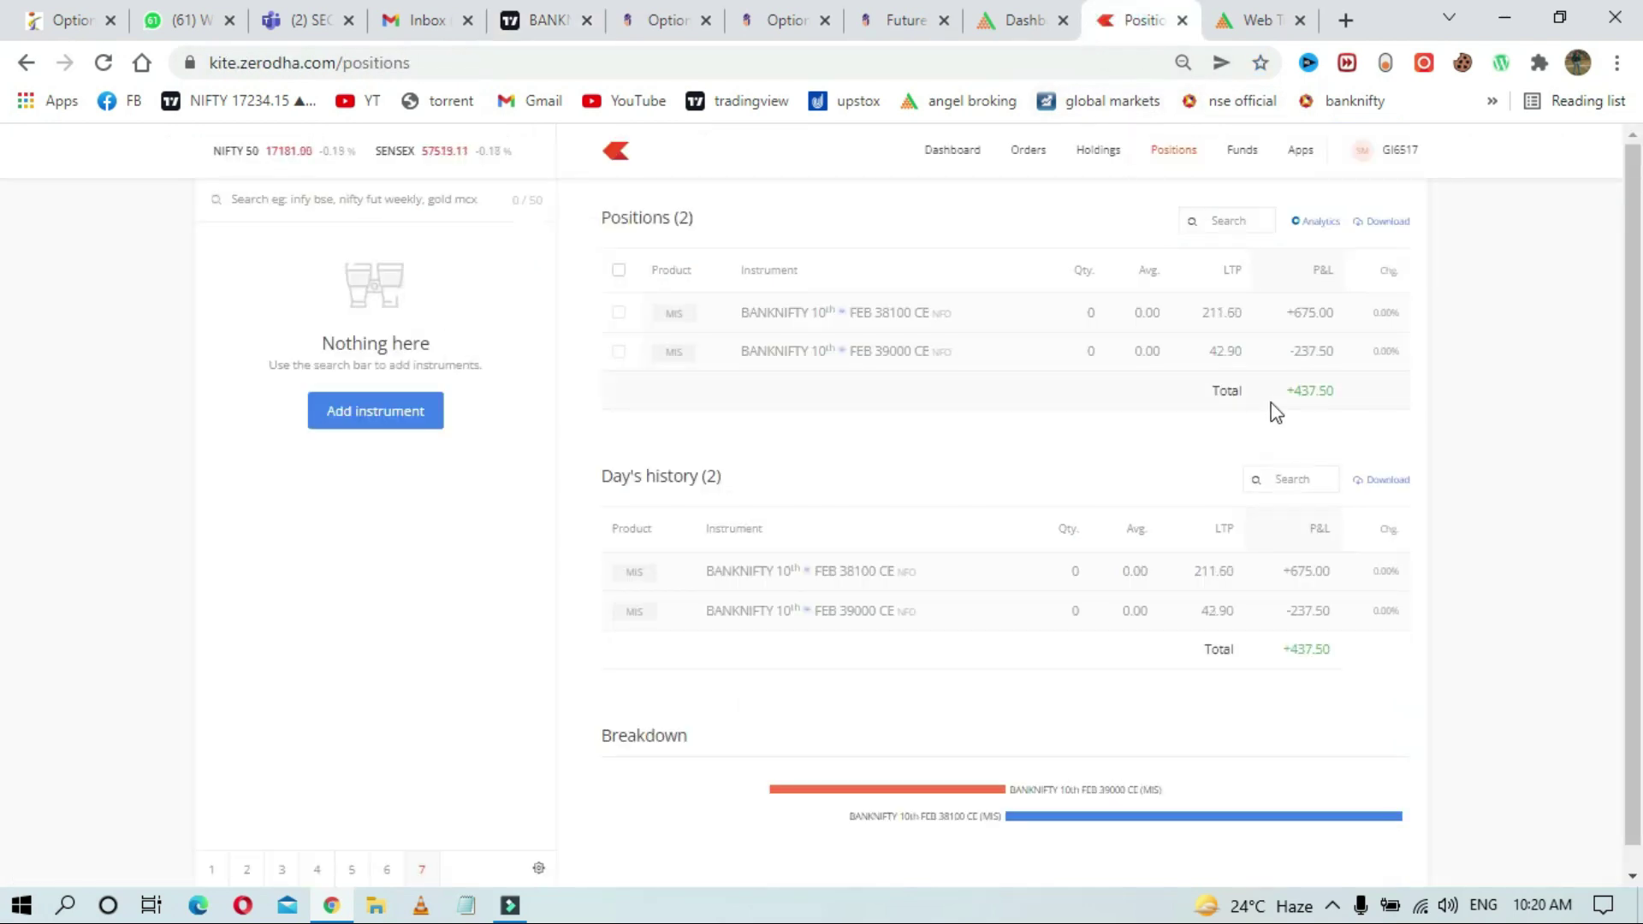
{"action": "left_click", "coordinate": [102, 62]}
{"action": "left_click", "coordinate": [1020, 149]}
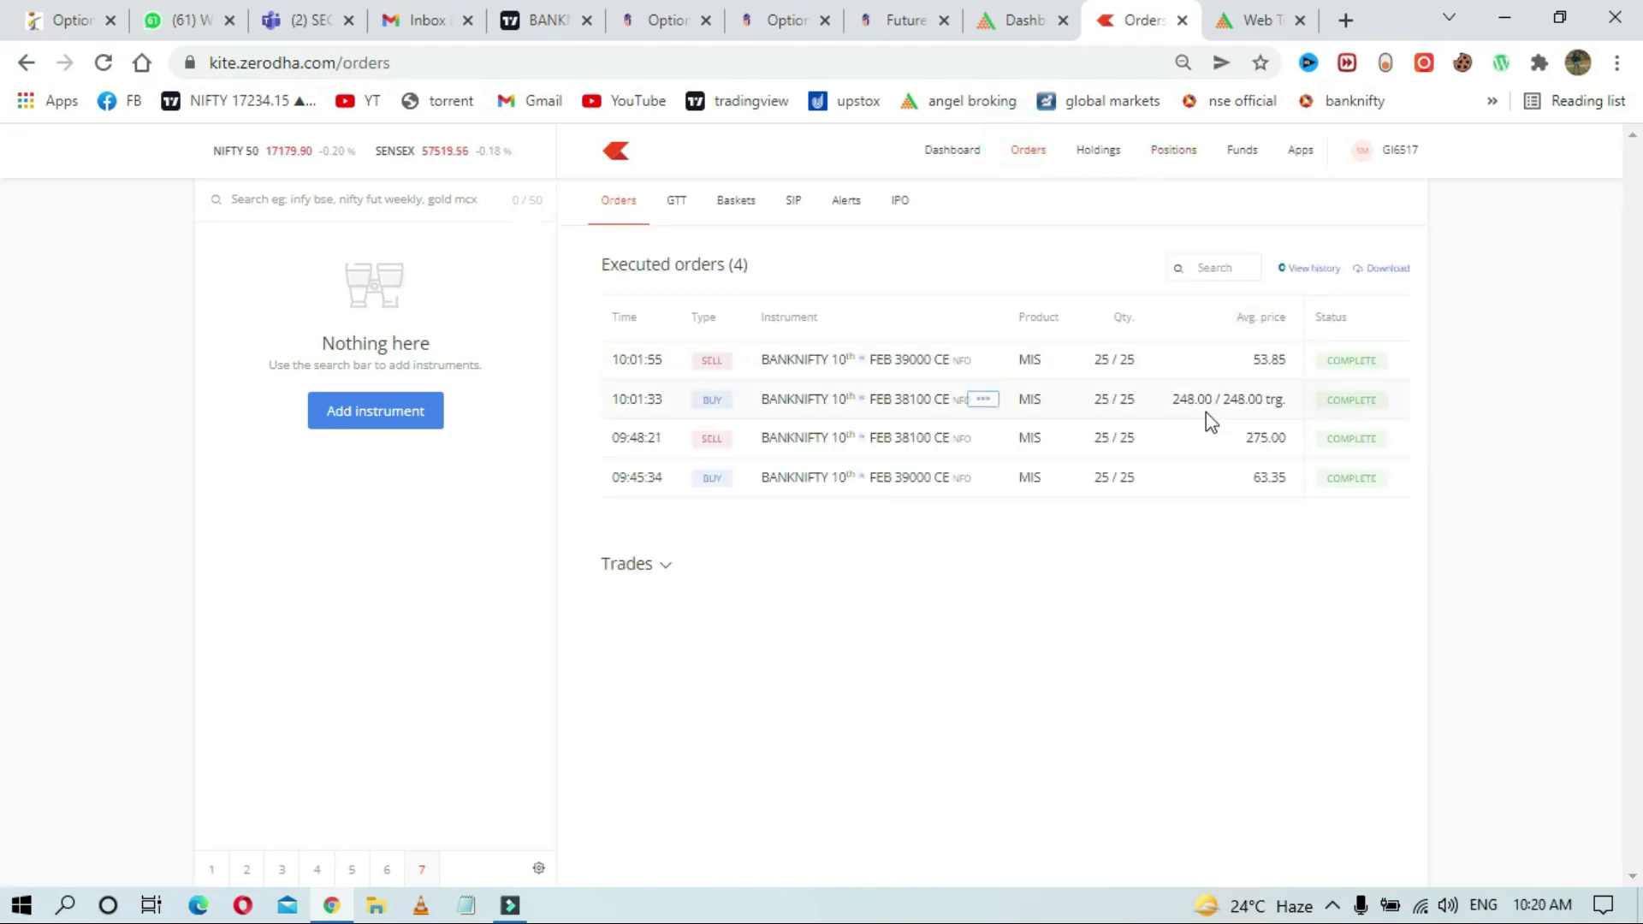
{"action": "left_click", "coordinate": [1170, 398]}
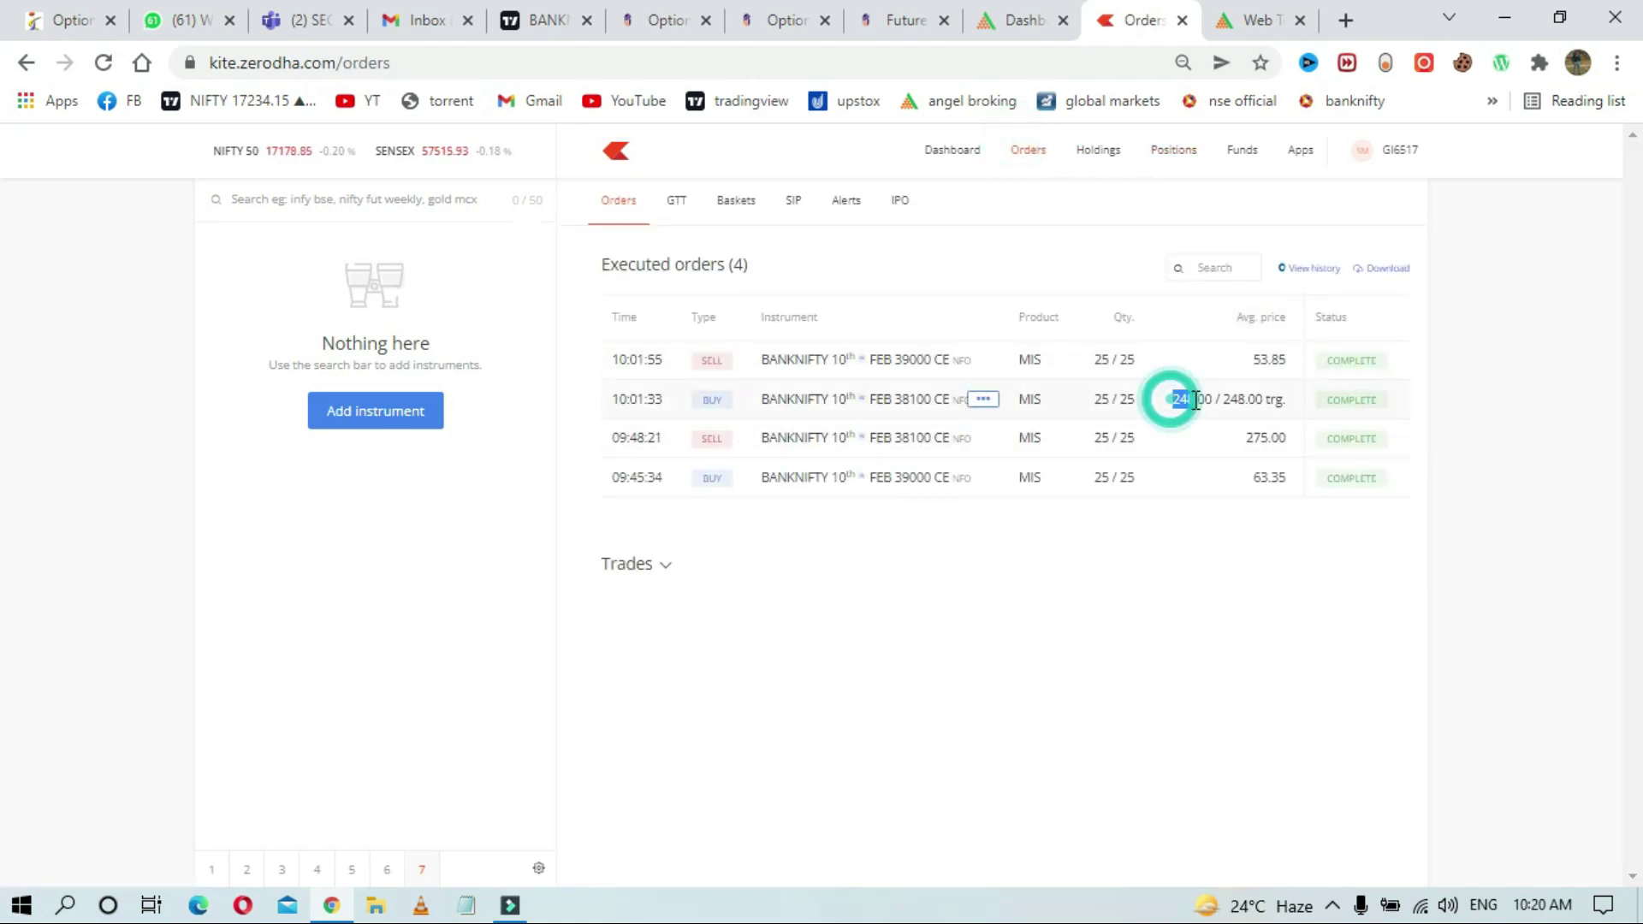
{"action": "left_click", "coordinate": [1174, 153]}
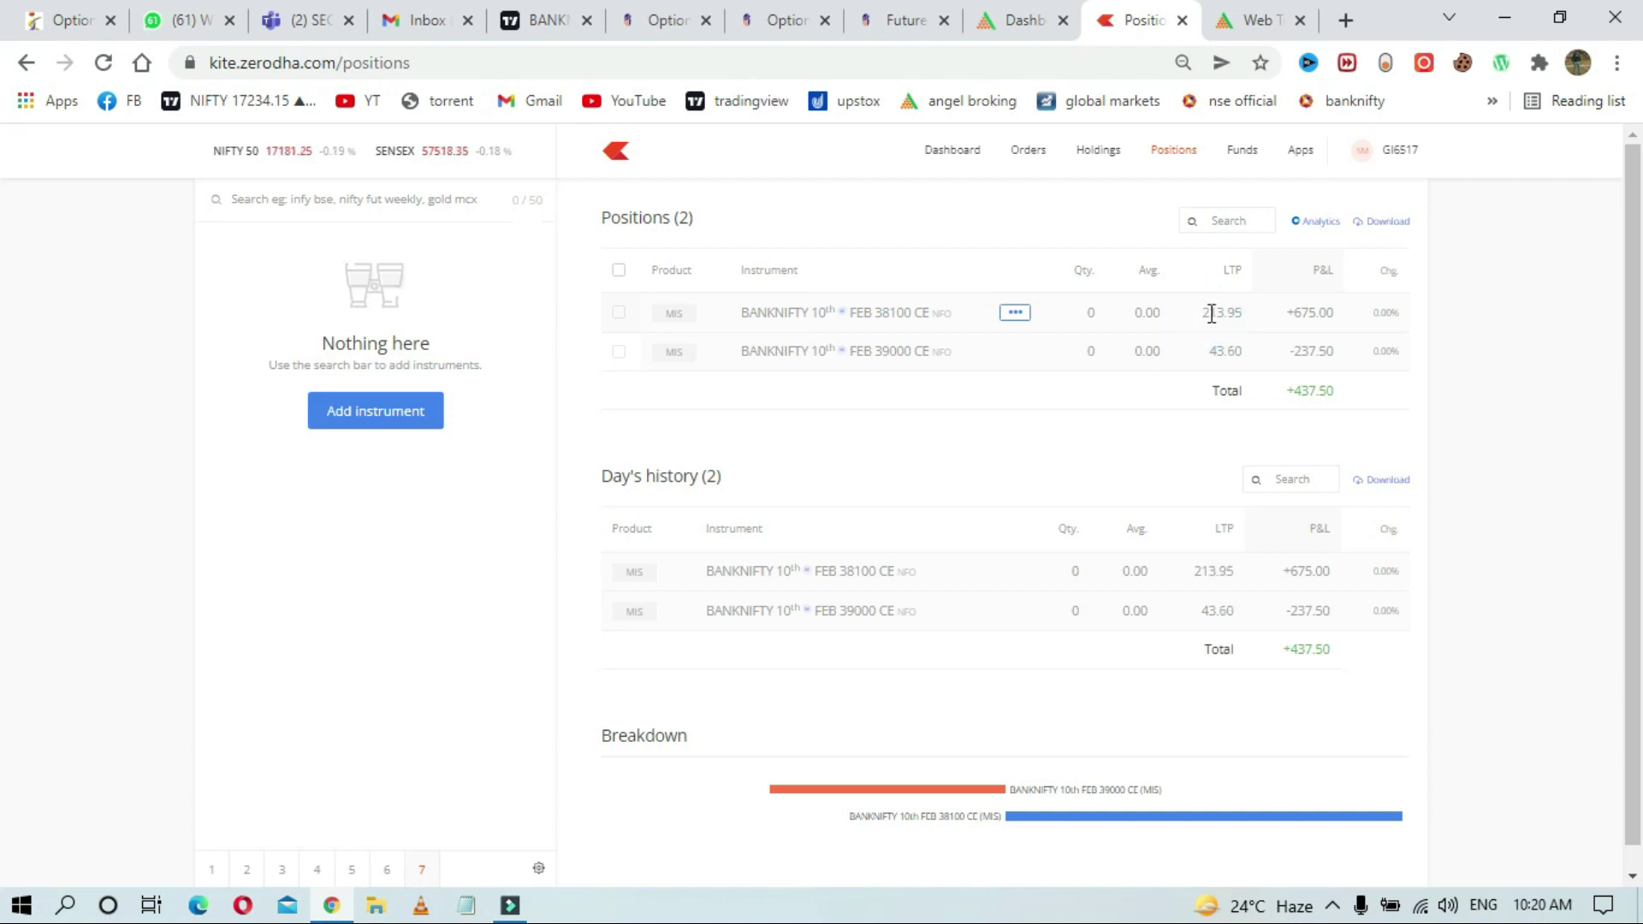
Step: Switch to Angel One and review the pending and executed BANKNIFTY orders and the open and closed positions
{"action": "left_click", "coordinate": [1251, 26]}
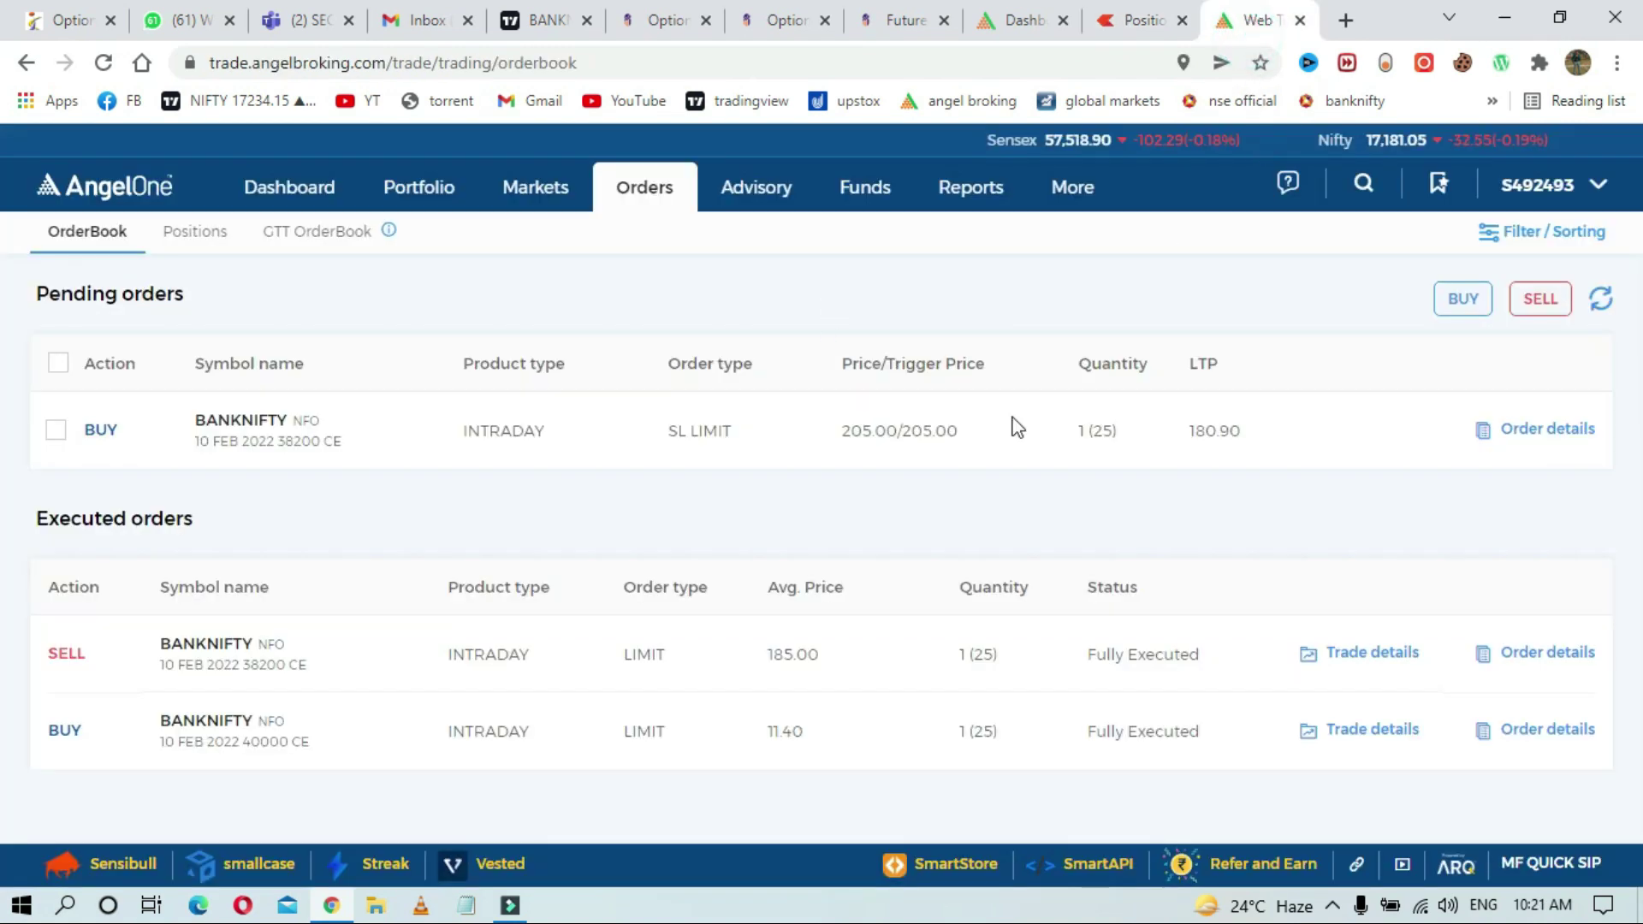
{"action": "mouse_move", "coordinate": [840, 437]}
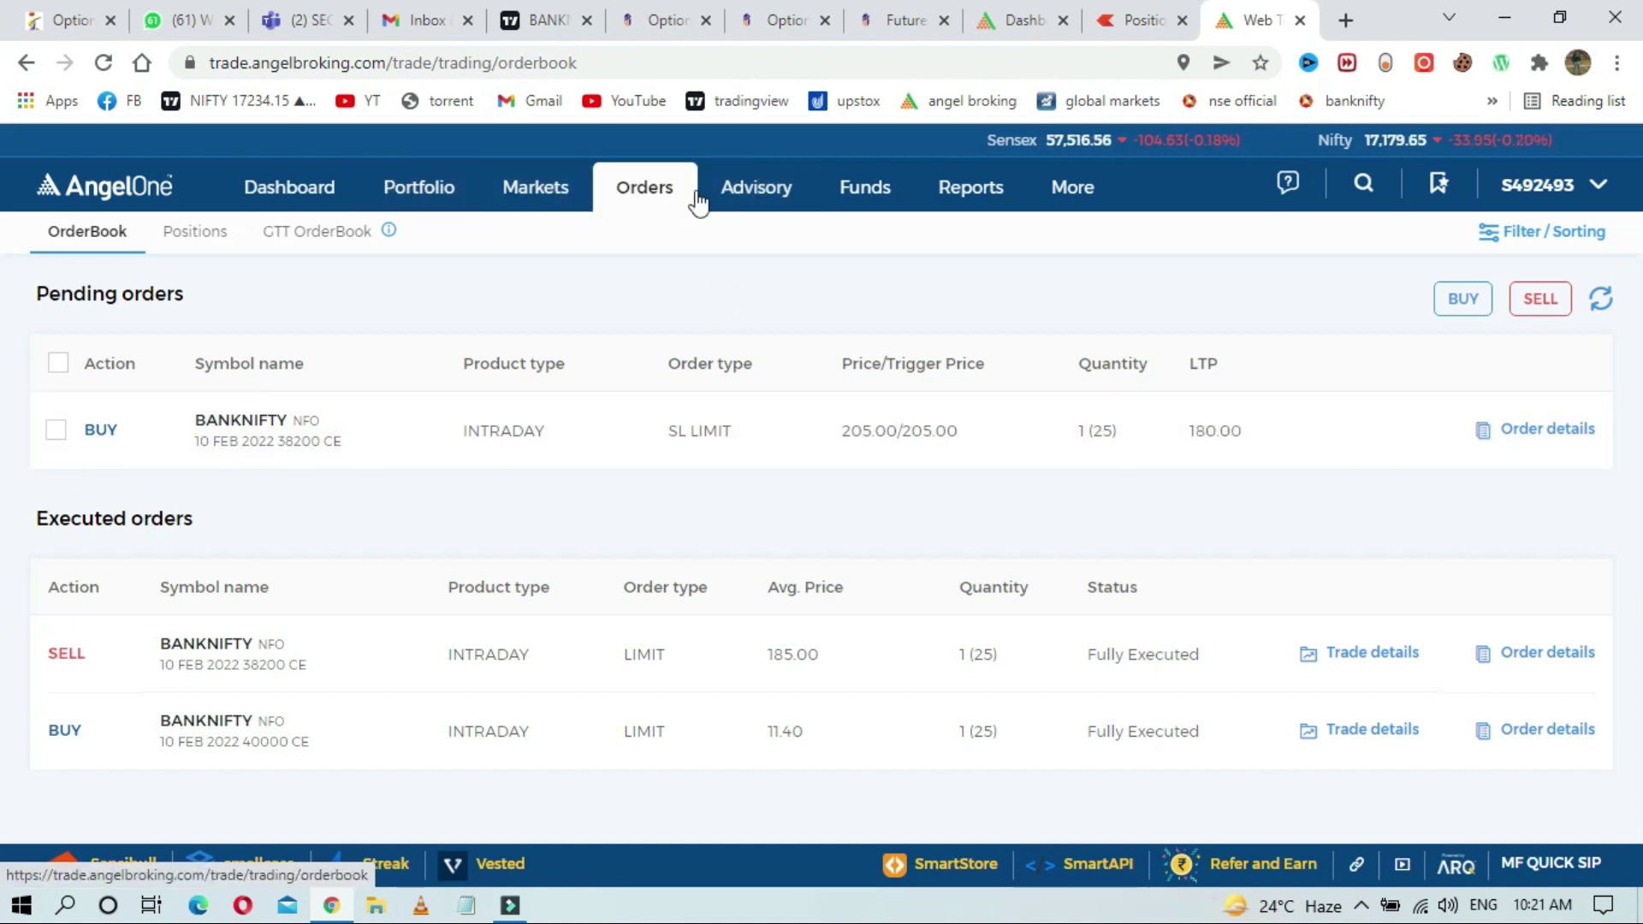
{"action": "left_click", "coordinate": [205, 244]}
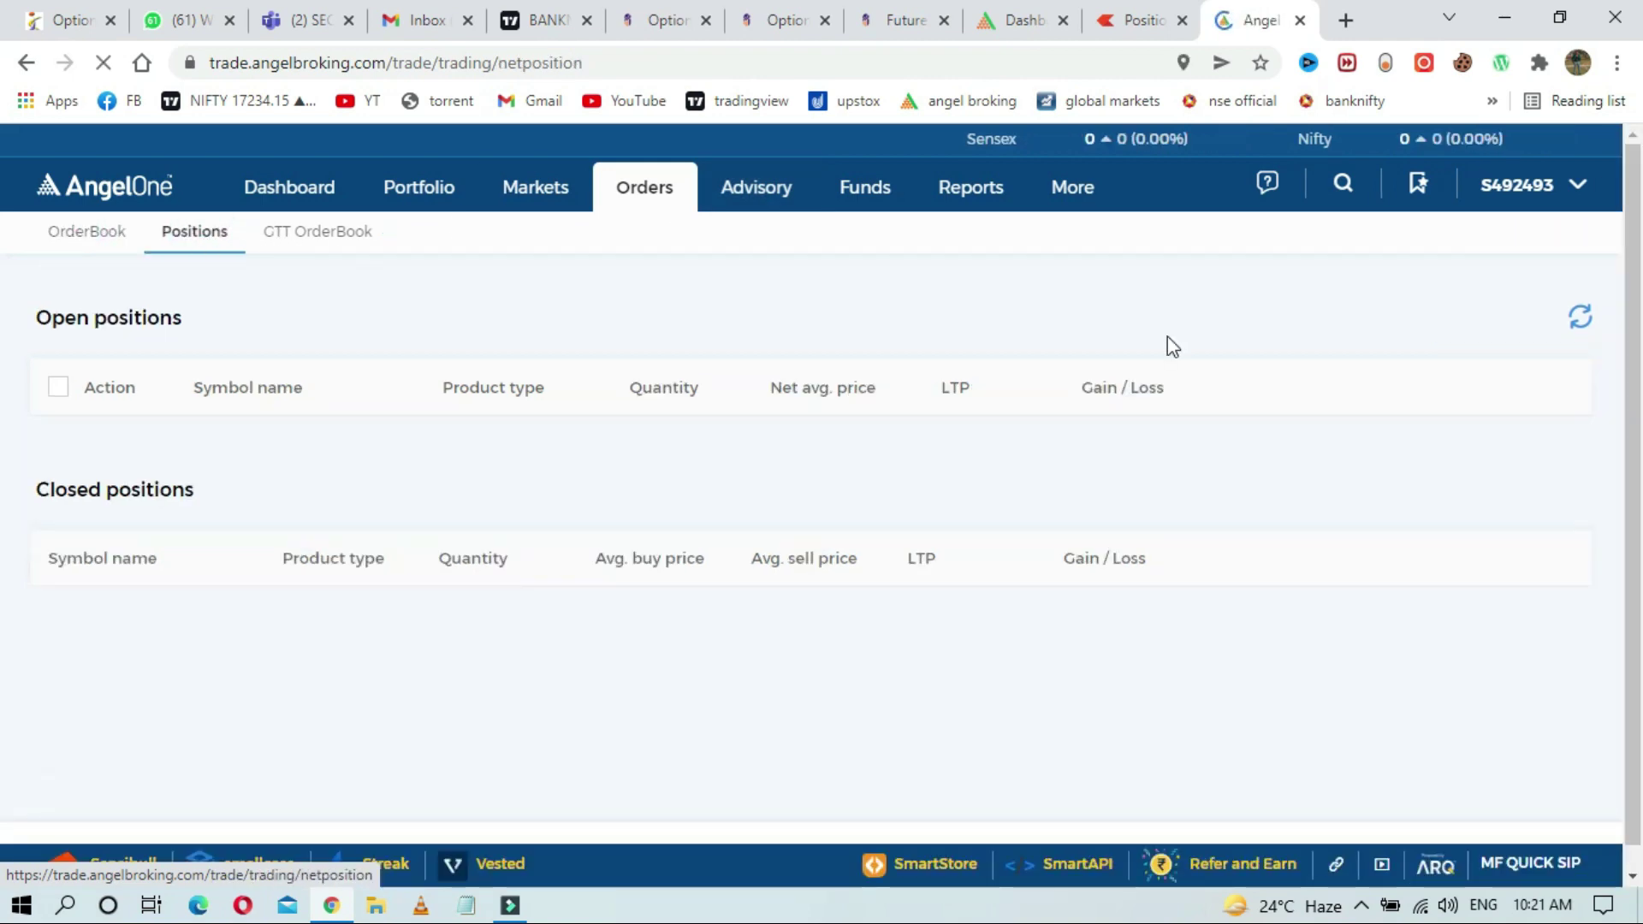
{"action": "scroll", "coordinate": [4, 505], "scroll_direction": "down", "scroll_amount": 2}
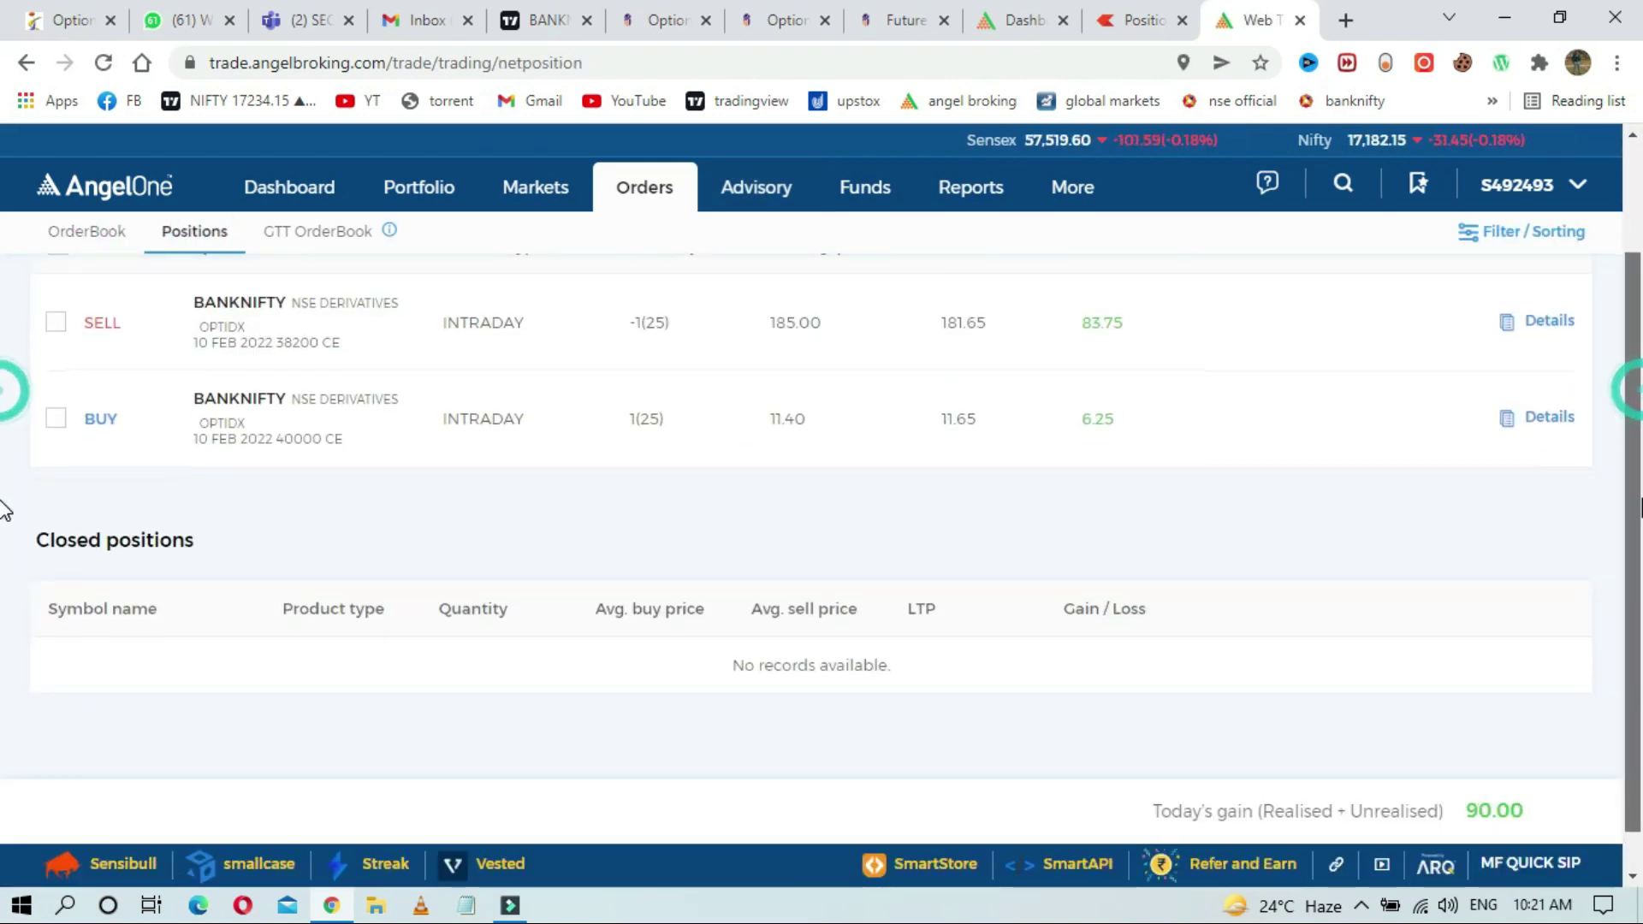
{"action": "scroll", "coordinate": [4, 547], "scroll_direction": "up", "scroll_amount": 1}
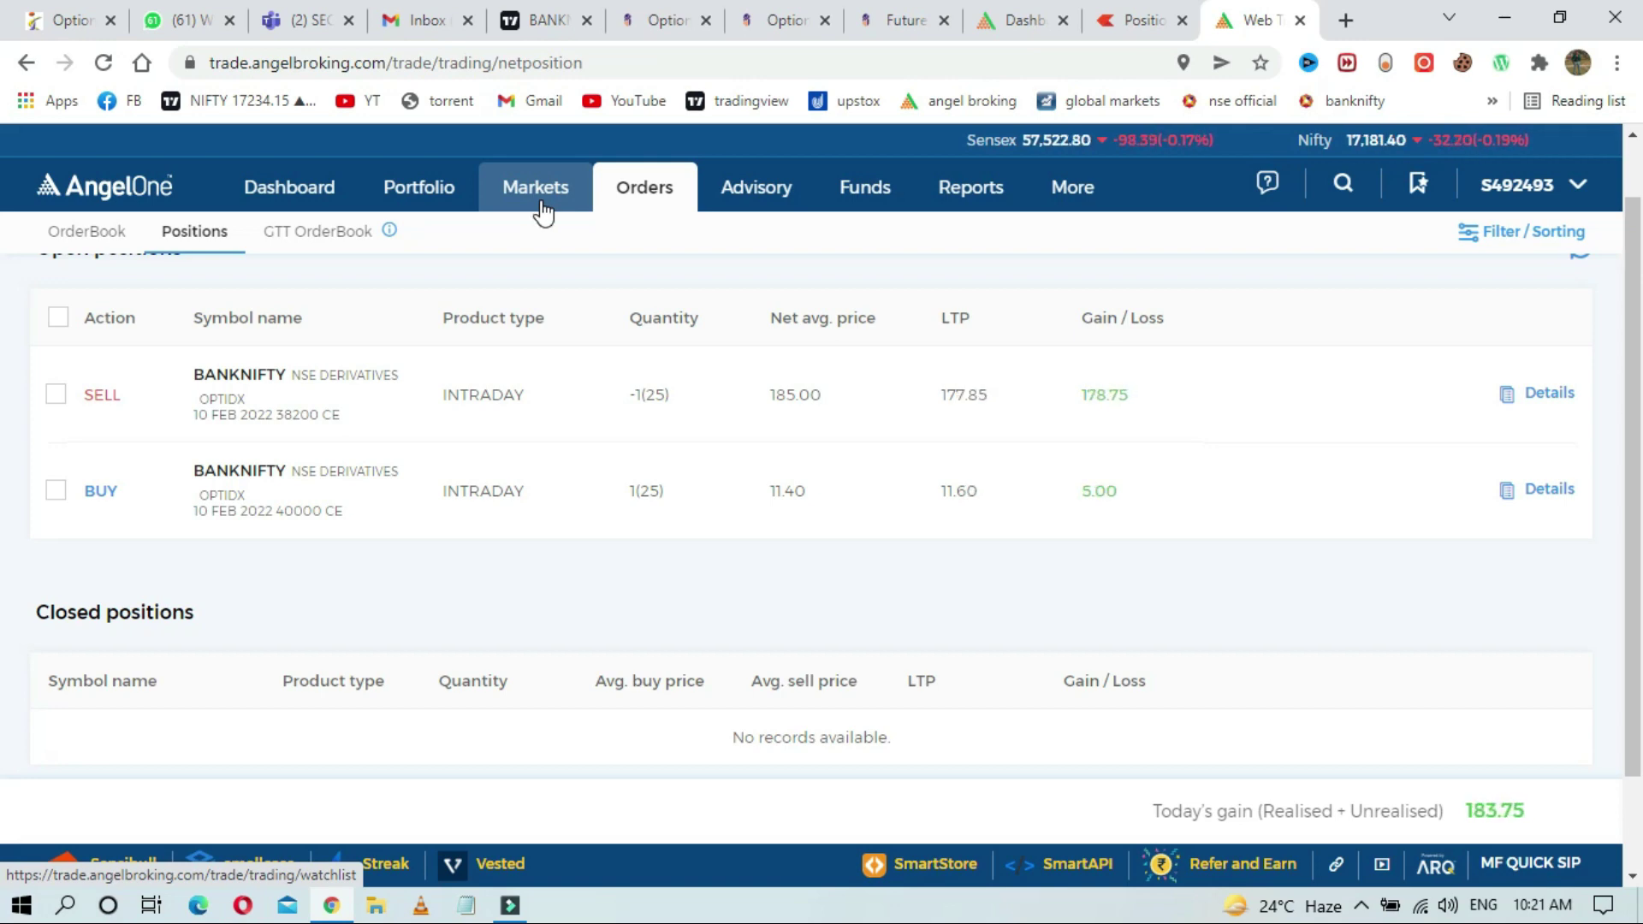
Step: Check the BANKNIFTY chart in TradingView, and display the OI Change graph for NIFTY BANK in the i4option option chain, examining the 38000 strike
{"action": "left_click", "coordinate": [548, 19]}
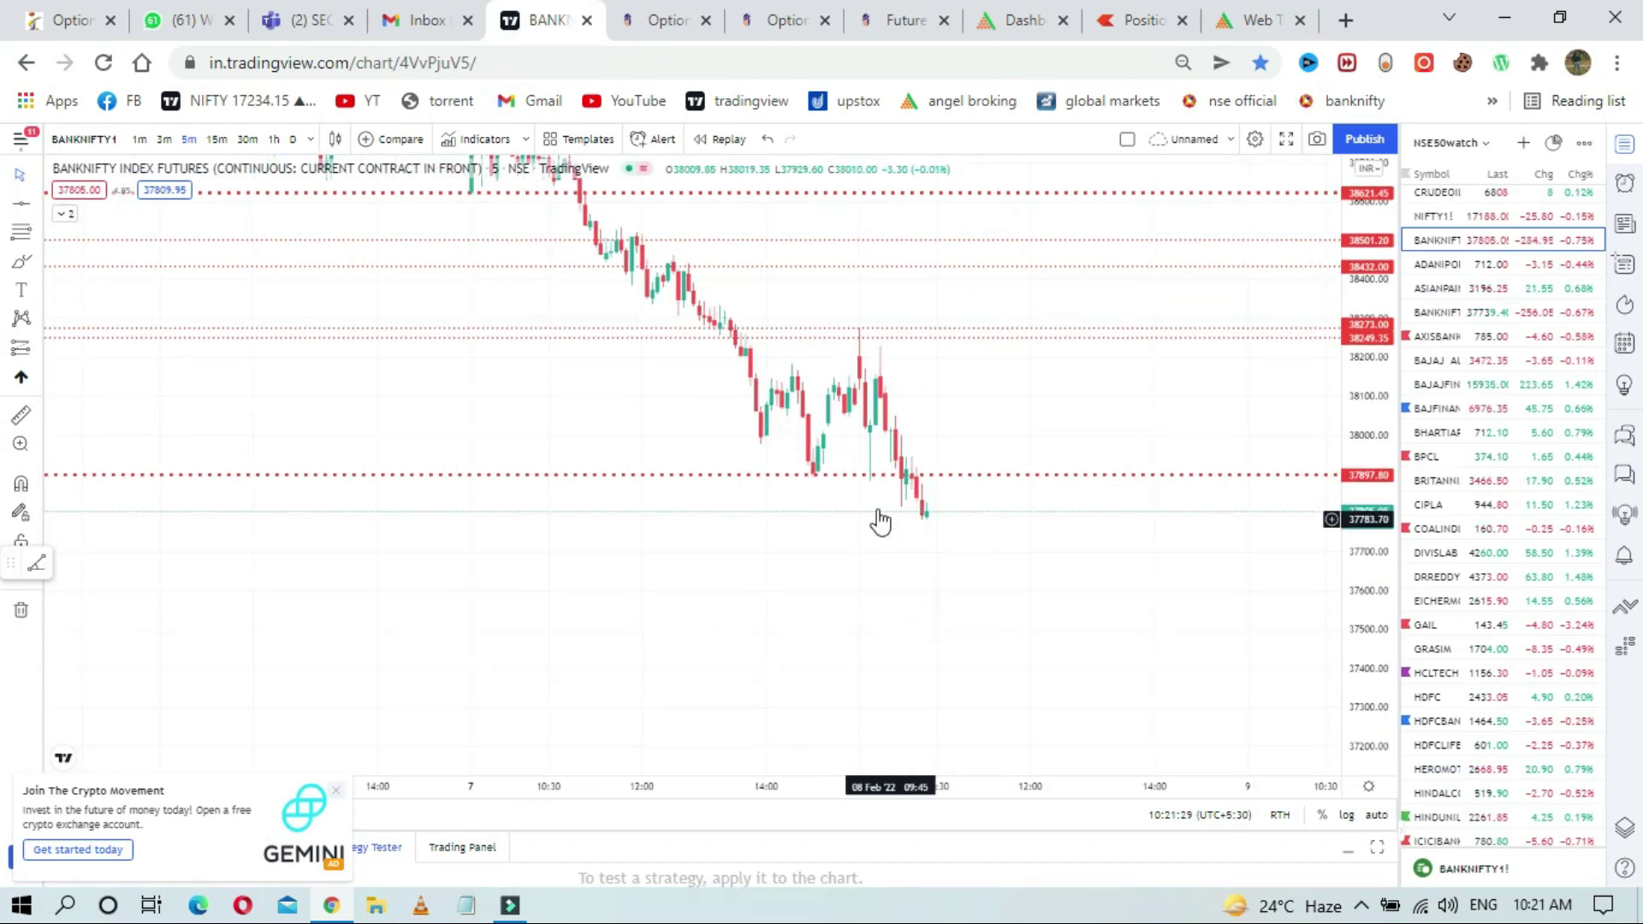
{"action": "scroll", "coordinate": [835, 539], "scroll_direction": "down", "scroll_amount": 1}
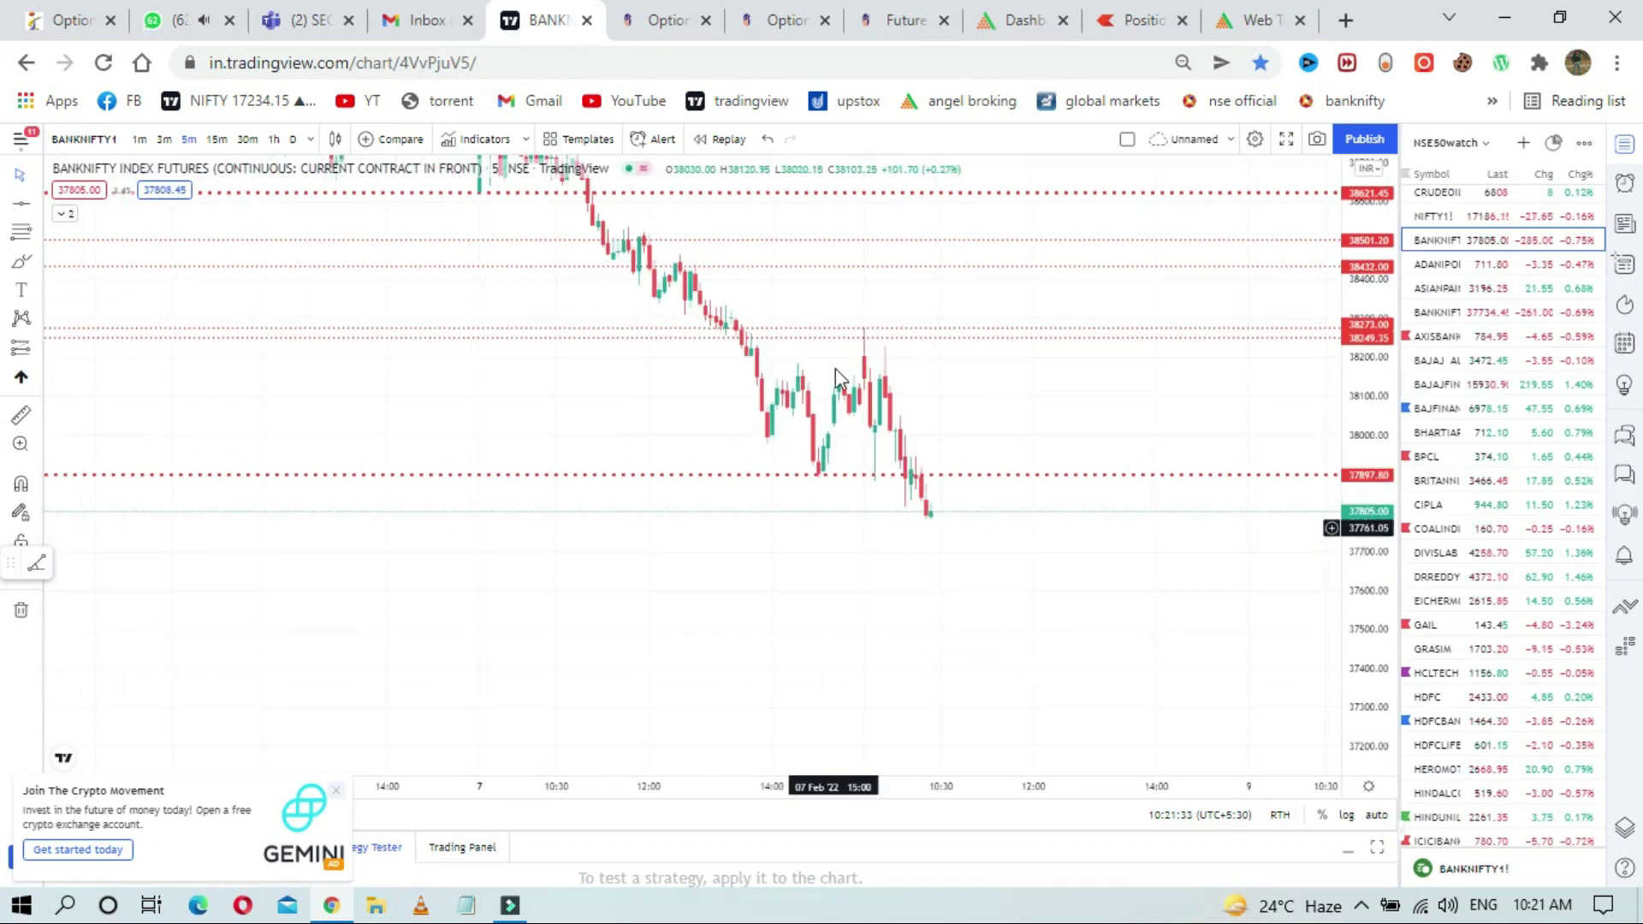
{"action": "left_click", "coordinate": [774, 18]}
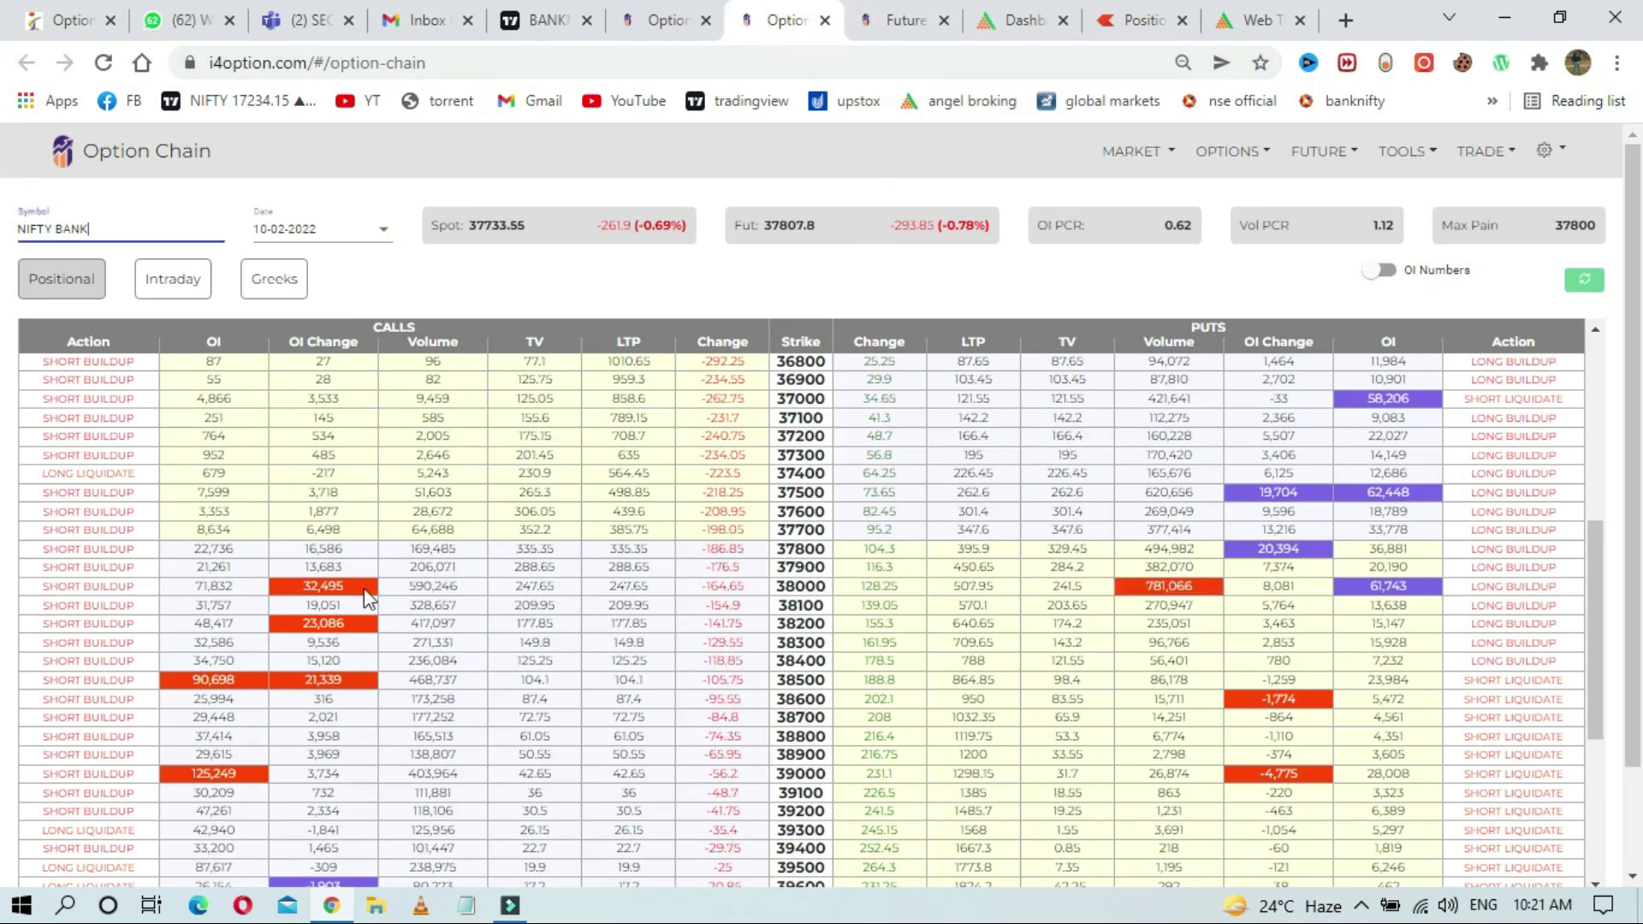
{"action": "scroll", "coordinate": [291, 710], "scroll_direction": "down", "scroll_amount": 2}
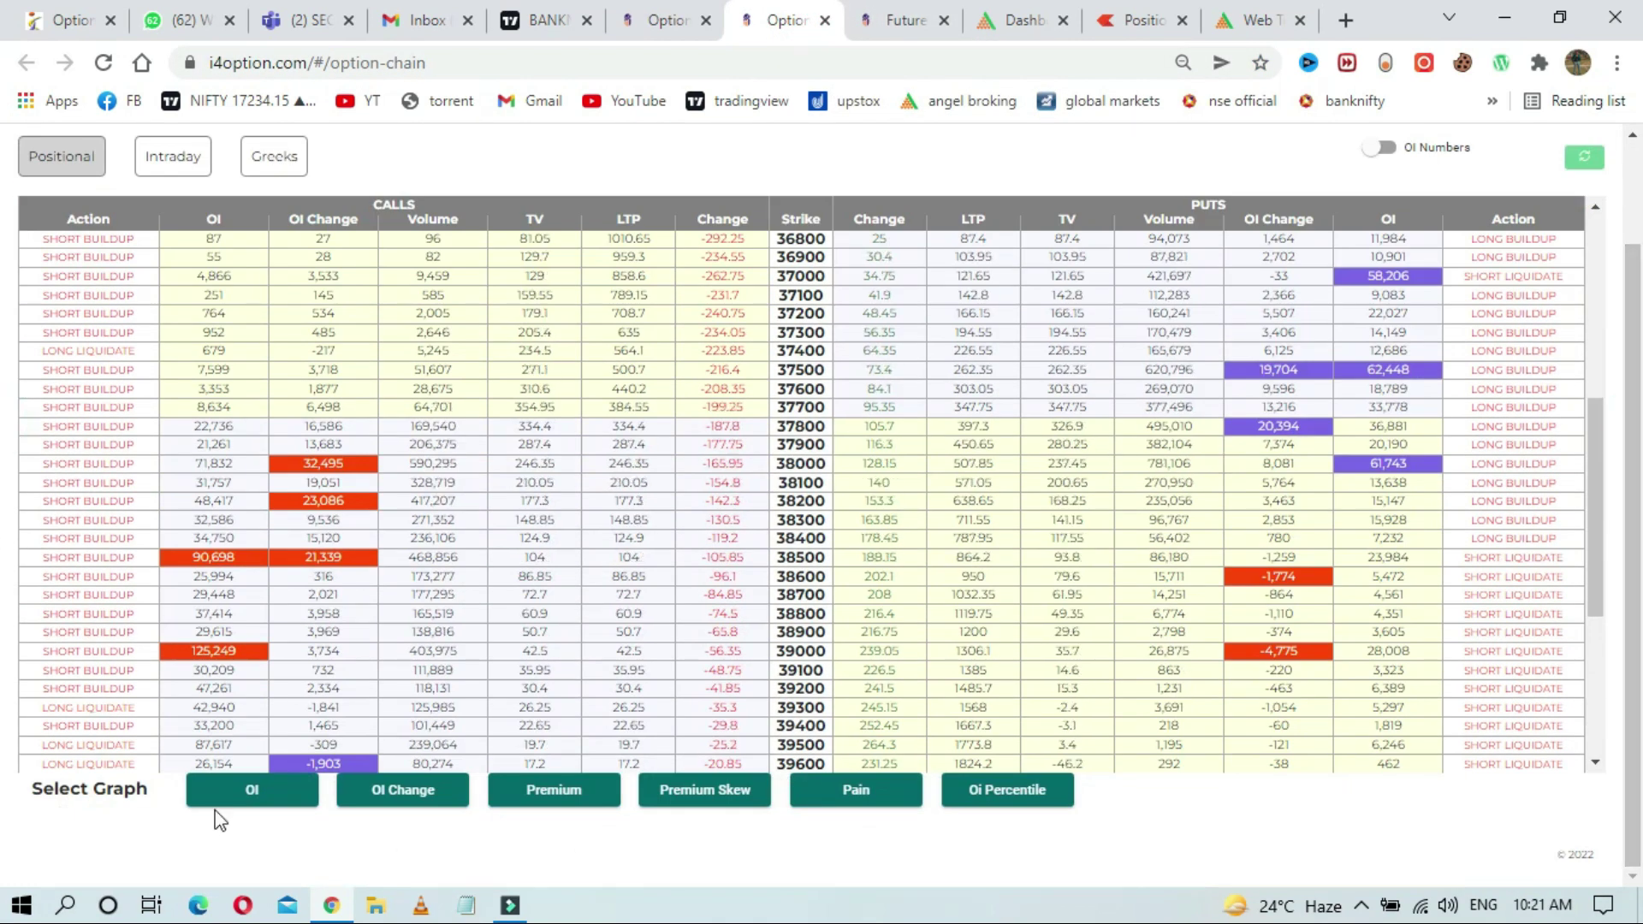
{"action": "left_click", "coordinate": [355, 796]}
{"action": "scroll", "coordinate": [5, 713], "scroll_direction": "down", "scroll_amount": 4}
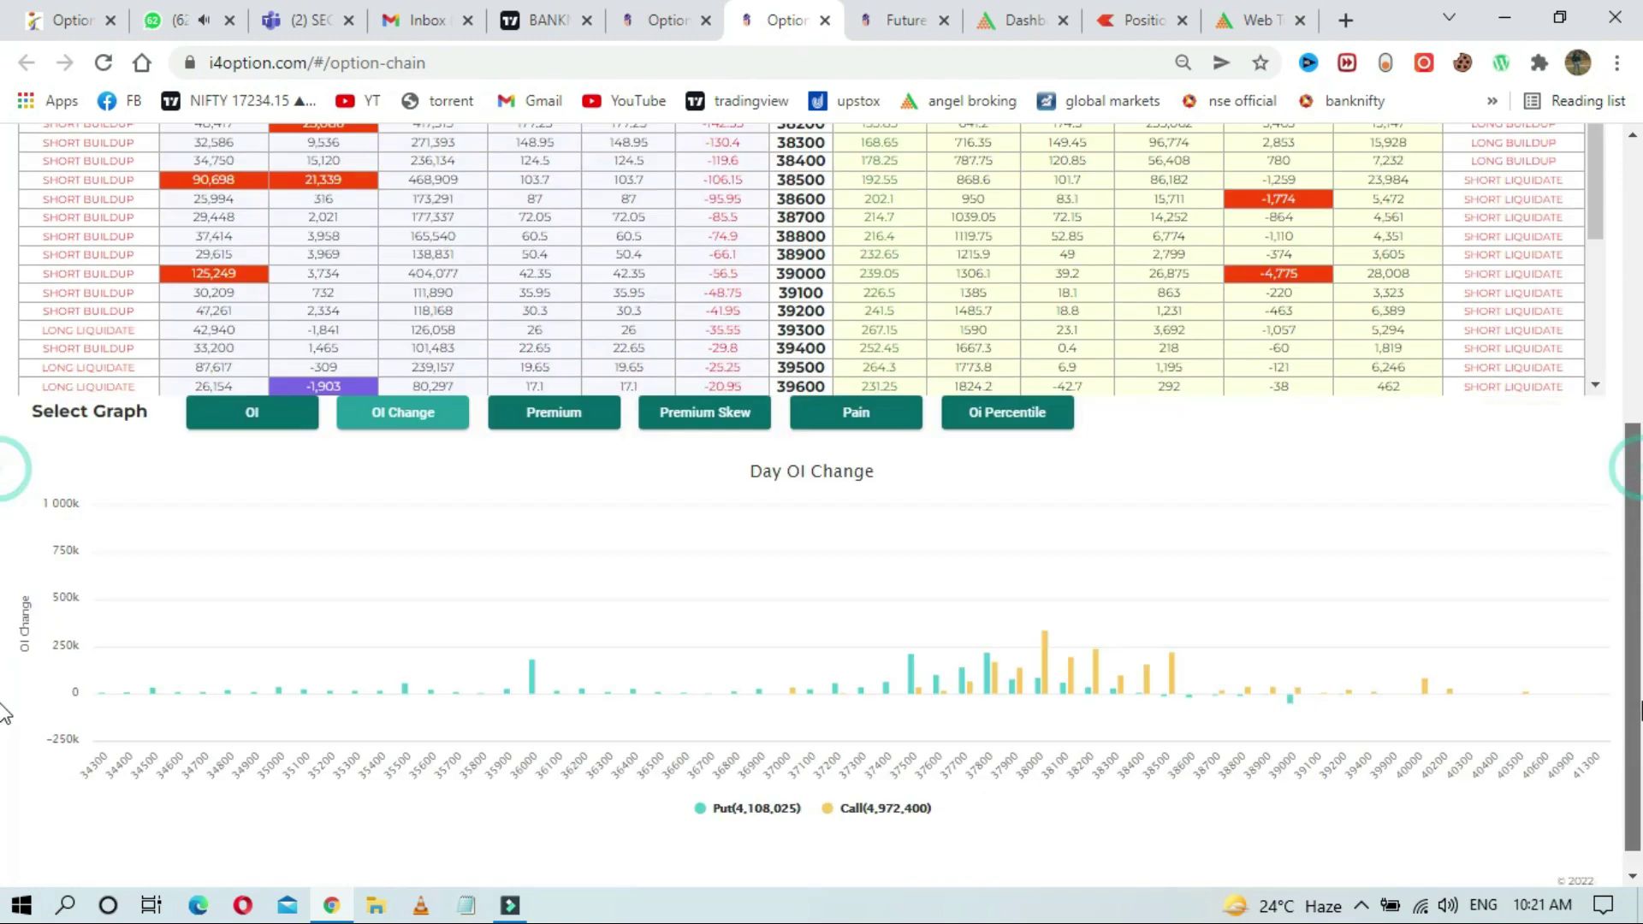
{"action": "mouse_move", "coordinate": [1052, 575]}
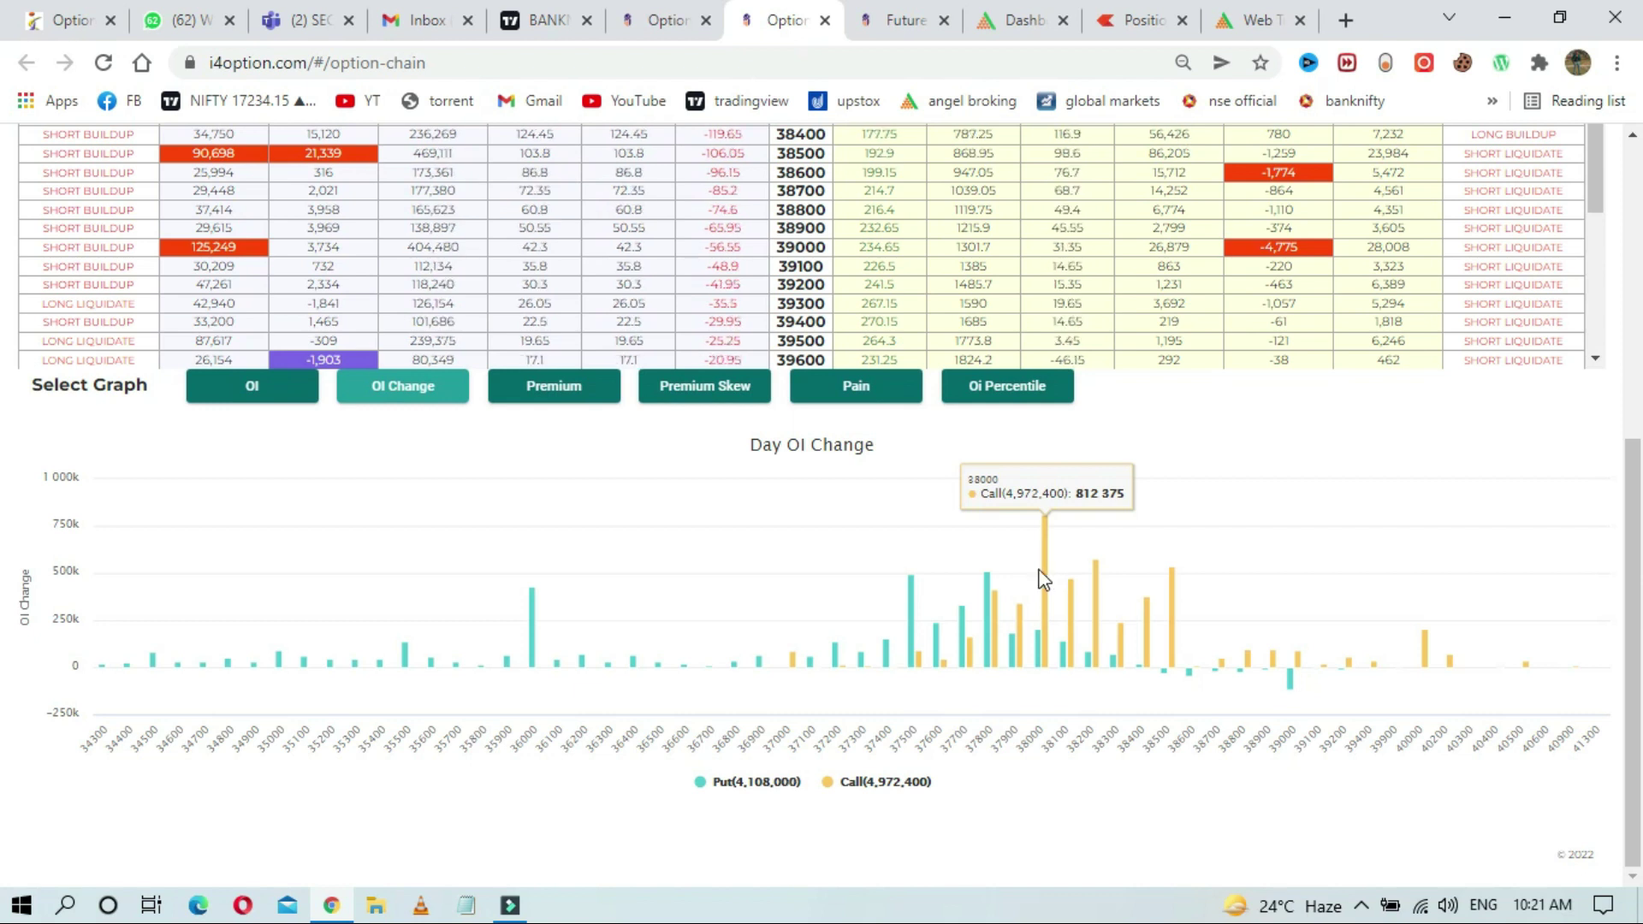
{"action": "mouse_move", "coordinate": [937, 608]}
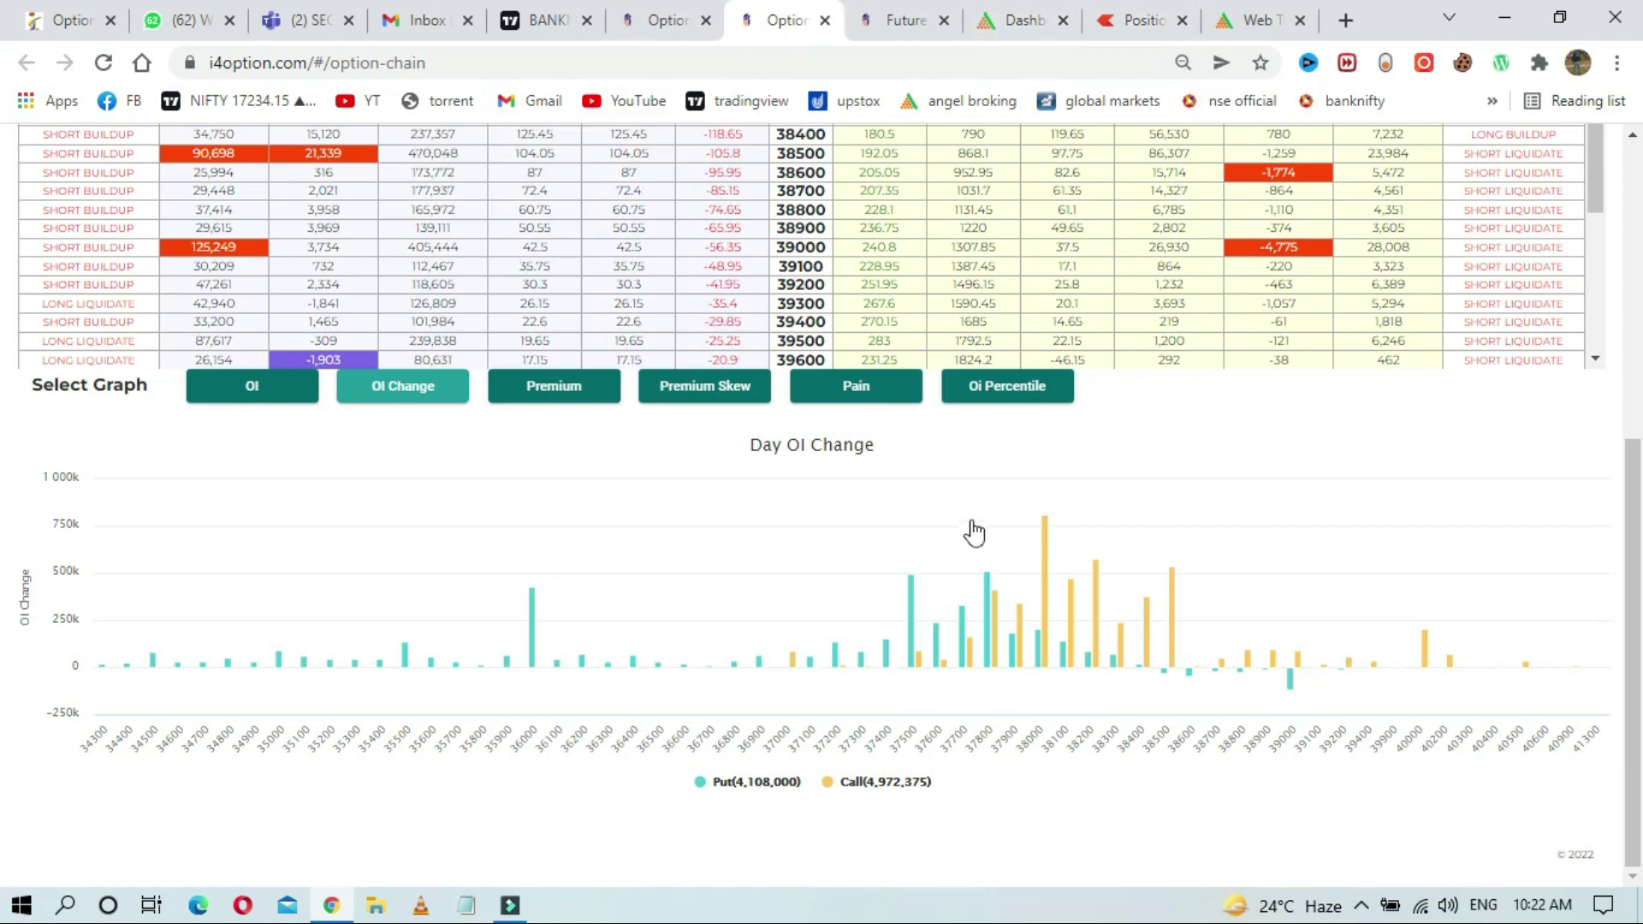
Step: Return to TradingView and stretch the BANKNIFTY futures chart's price scale to examine the latest candles below the 37897.80 line
{"action": "left_click", "coordinate": [542, 12]}
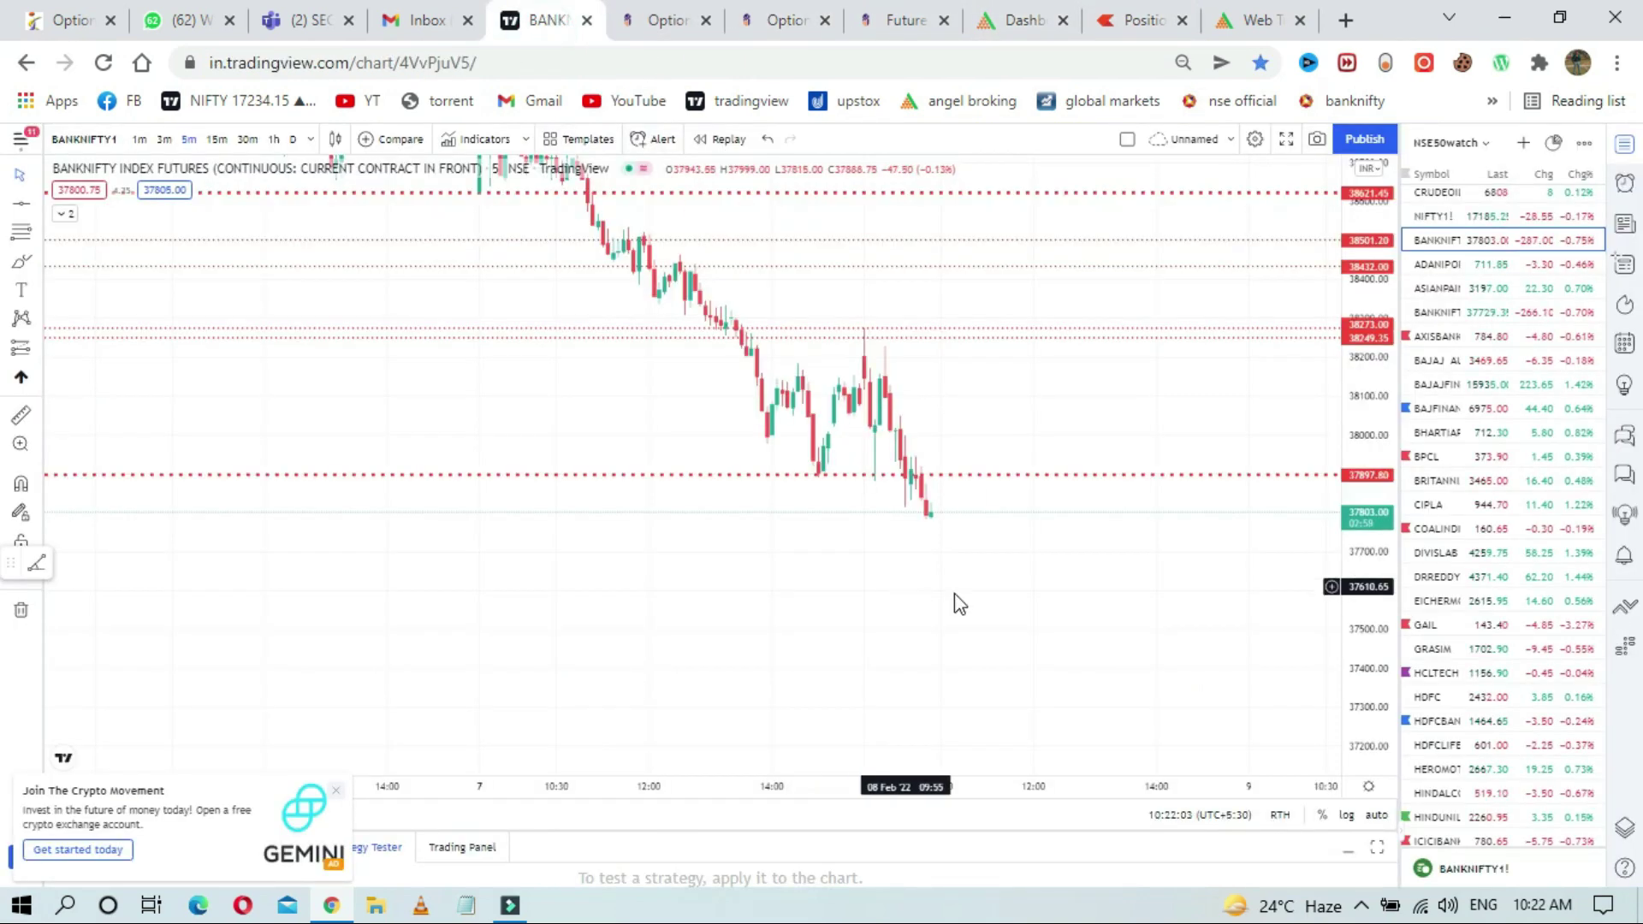
{"action": "left_click_drag", "start_coordinate": [1379, 648], "coordinate": [1380, 596]}
{"action": "left_click_drag", "start_coordinate": [1184, 612], "coordinate": [1182, 551]}
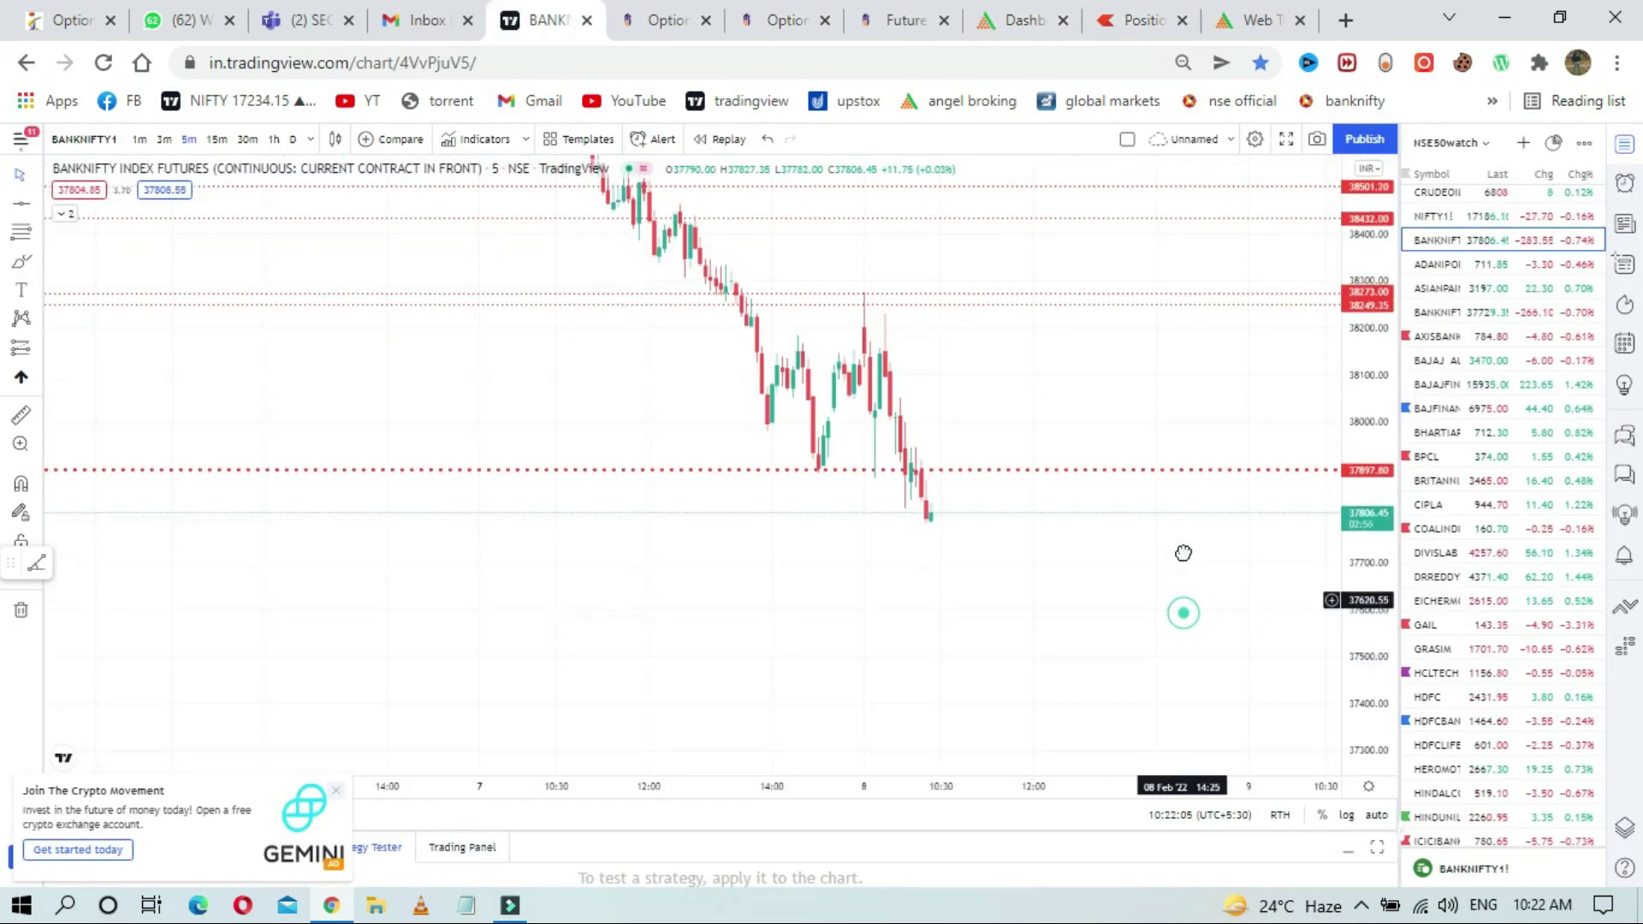
{"action": "scroll", "coordinate": [1185, 555], "scroll_direction": "down", "scroll_amount": 1}
{"action": "scroll", "coordinate": [1190, 556], "scroll_direction": "up", "scroll_amount": 1}
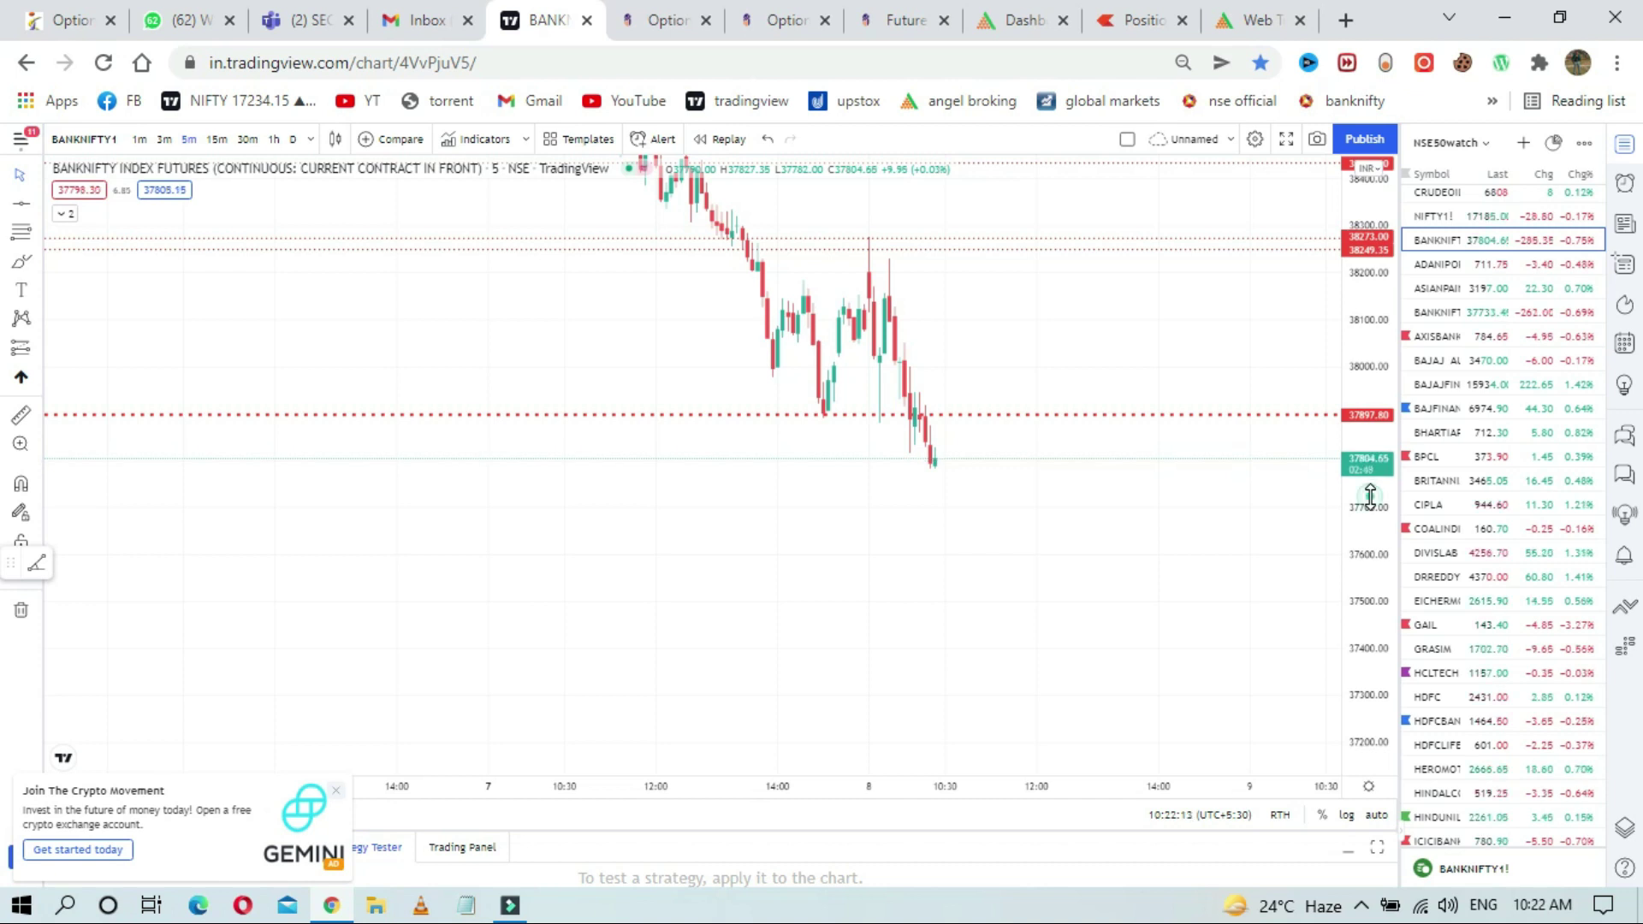
{"action": "left_click_drag", "start_coordinate": [1370, 496], "coordinate": [1370, 466]}
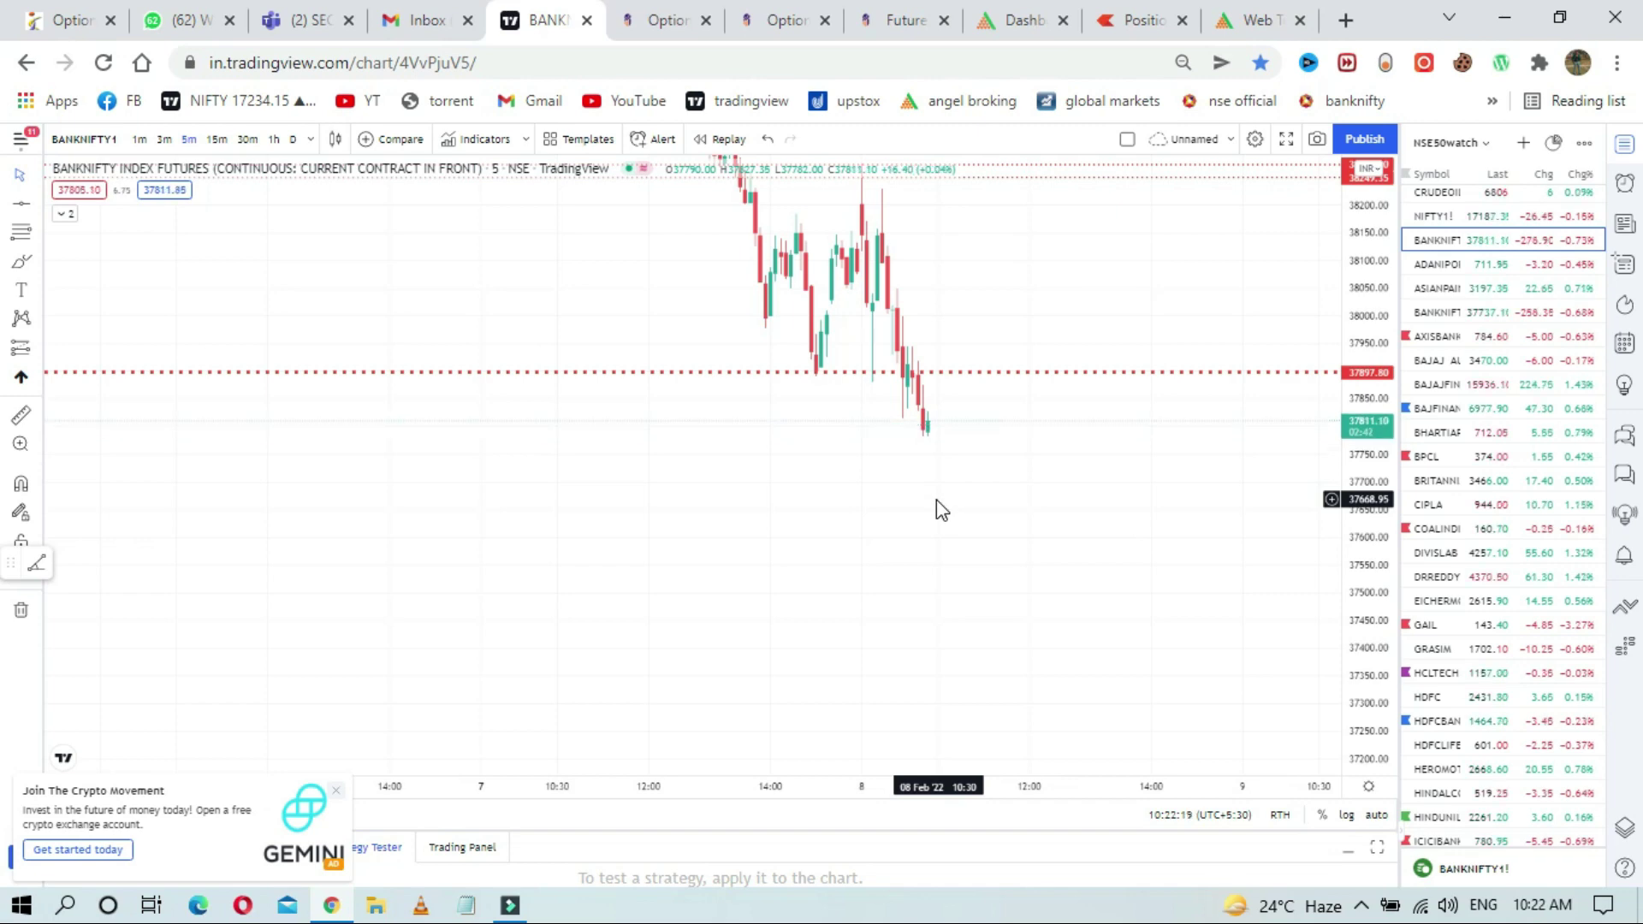
Step: Switch to the Angel One positions and refresh the open BANKNIFTY positions
{"action": "left_click", "coordinate": [1333, 12]}
{"action": "left_click", "coordinate": [1155, 19]}
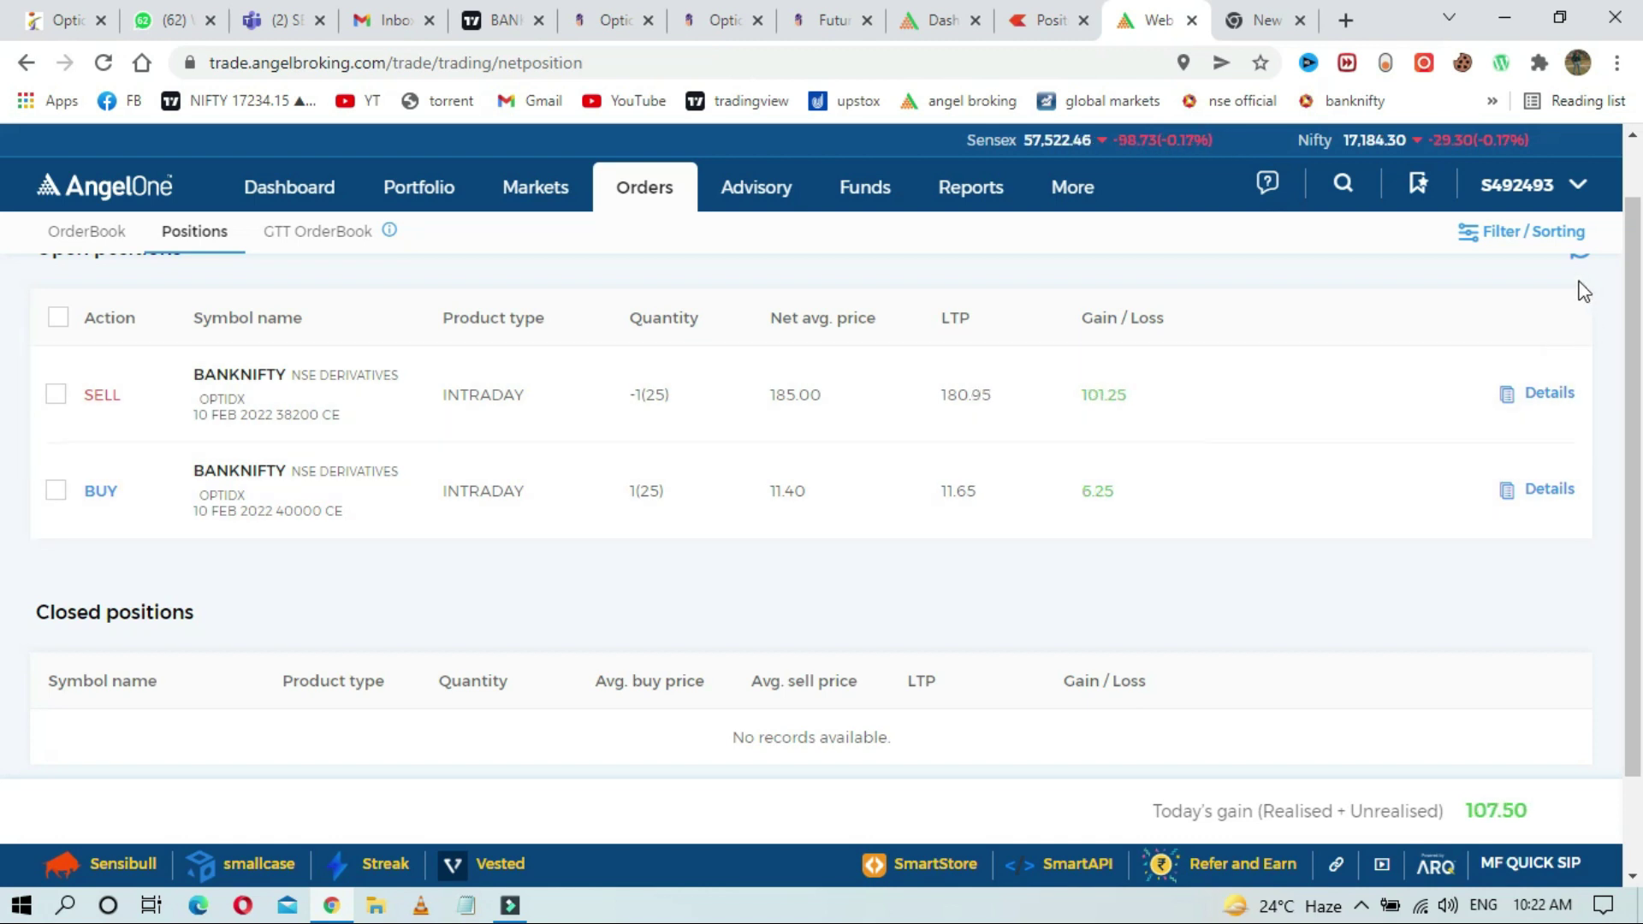
{"action": "scroll", "coordinate": [1582, 295], "scroll_direction": "up", "scroll_amount": 1}
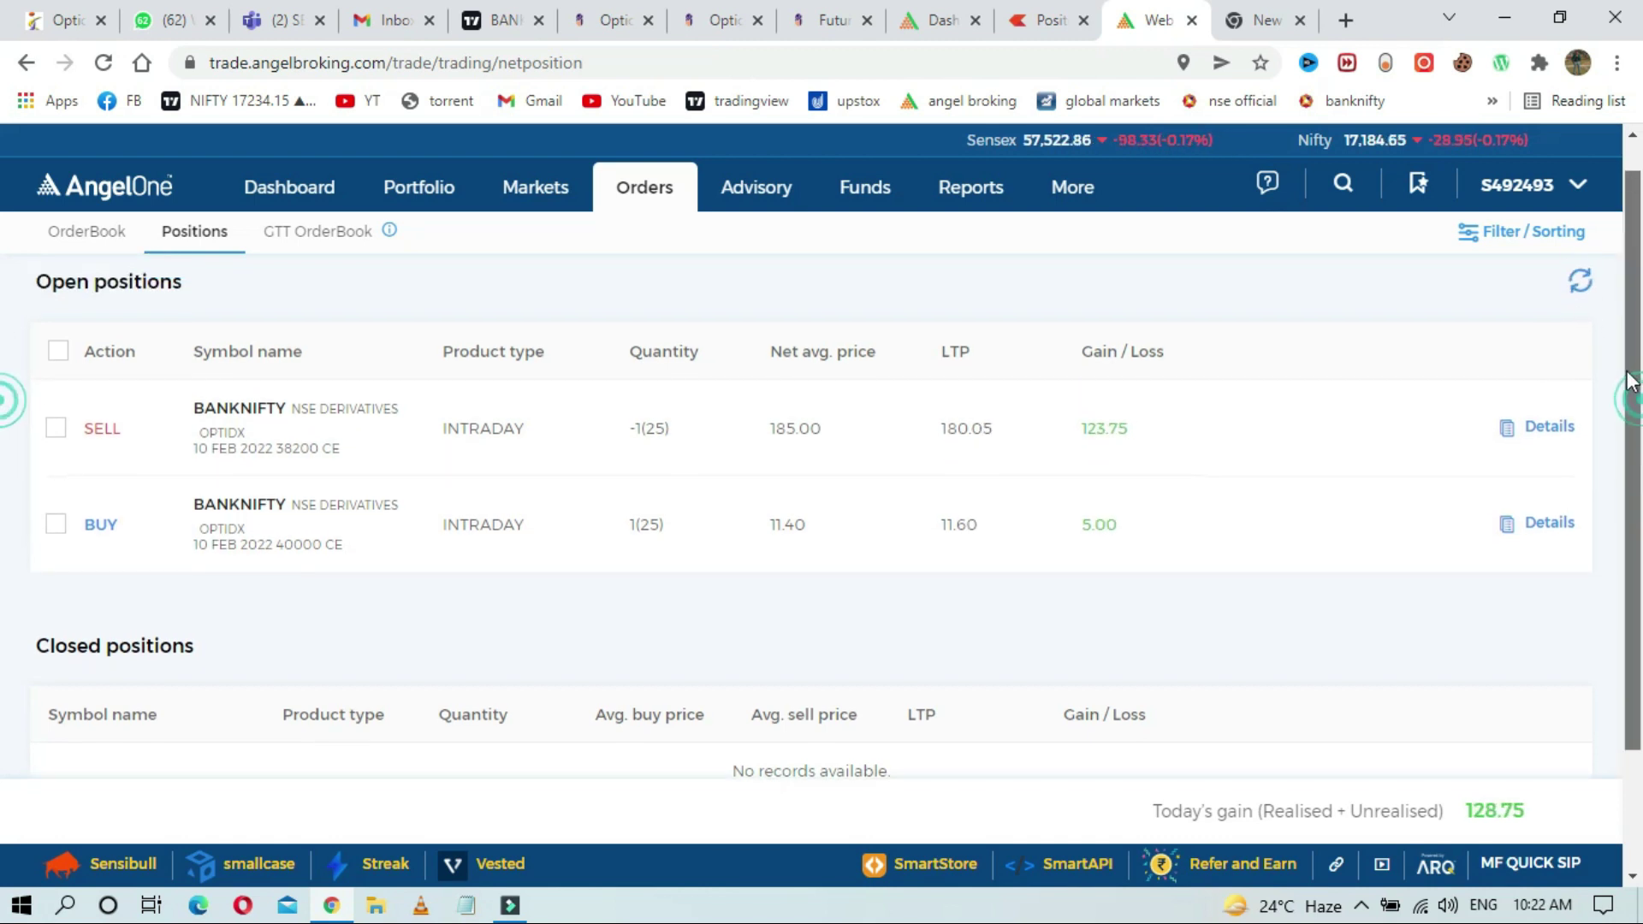
{"action": "left_click", "coordinate": [1572, 296]}
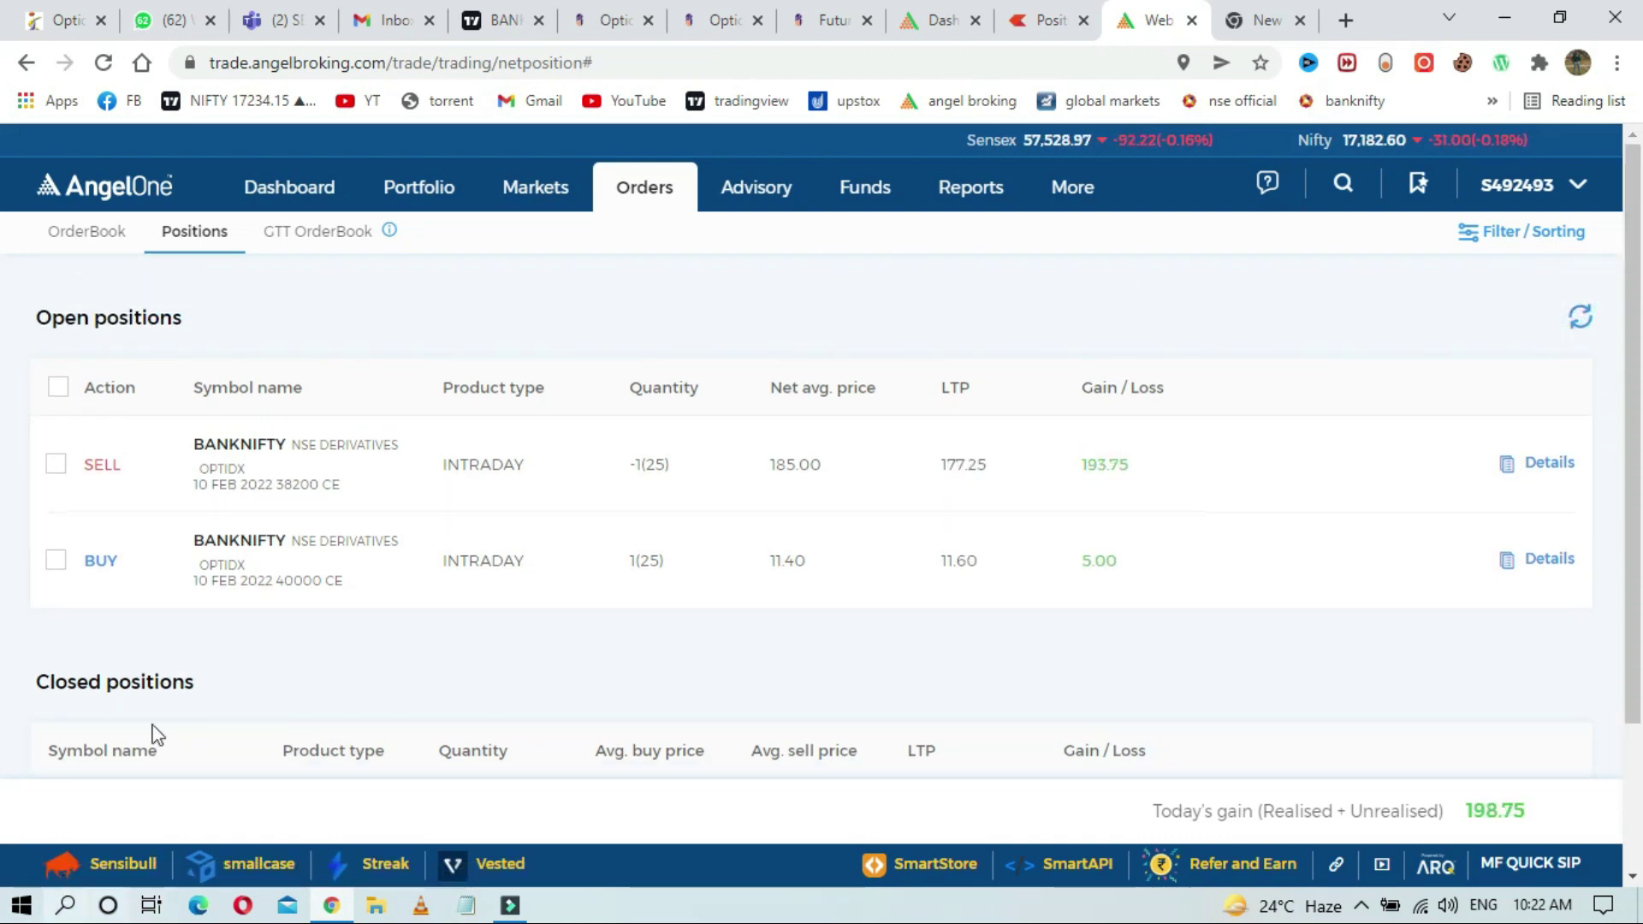
Step: Load the NIFTY1! futures chart in TradingView and enlarge the latest candles around the 17197.50 line
{"action": "left_click", "coordinate": [484, 20]}
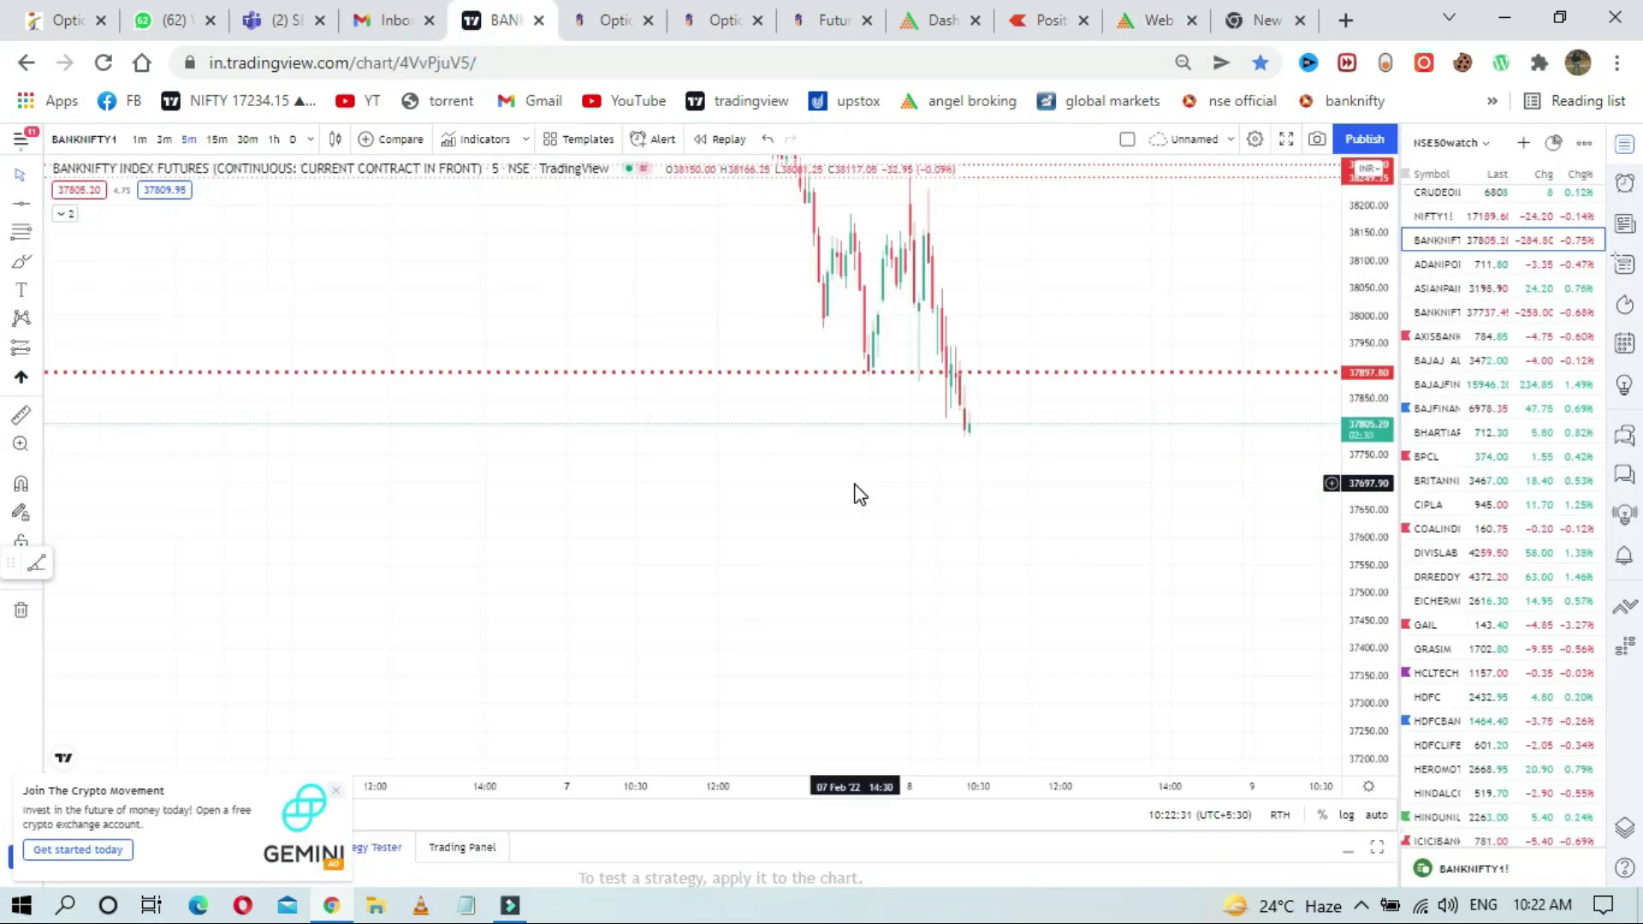
{"action": "left_click", "coordinate": [1437, 217]}
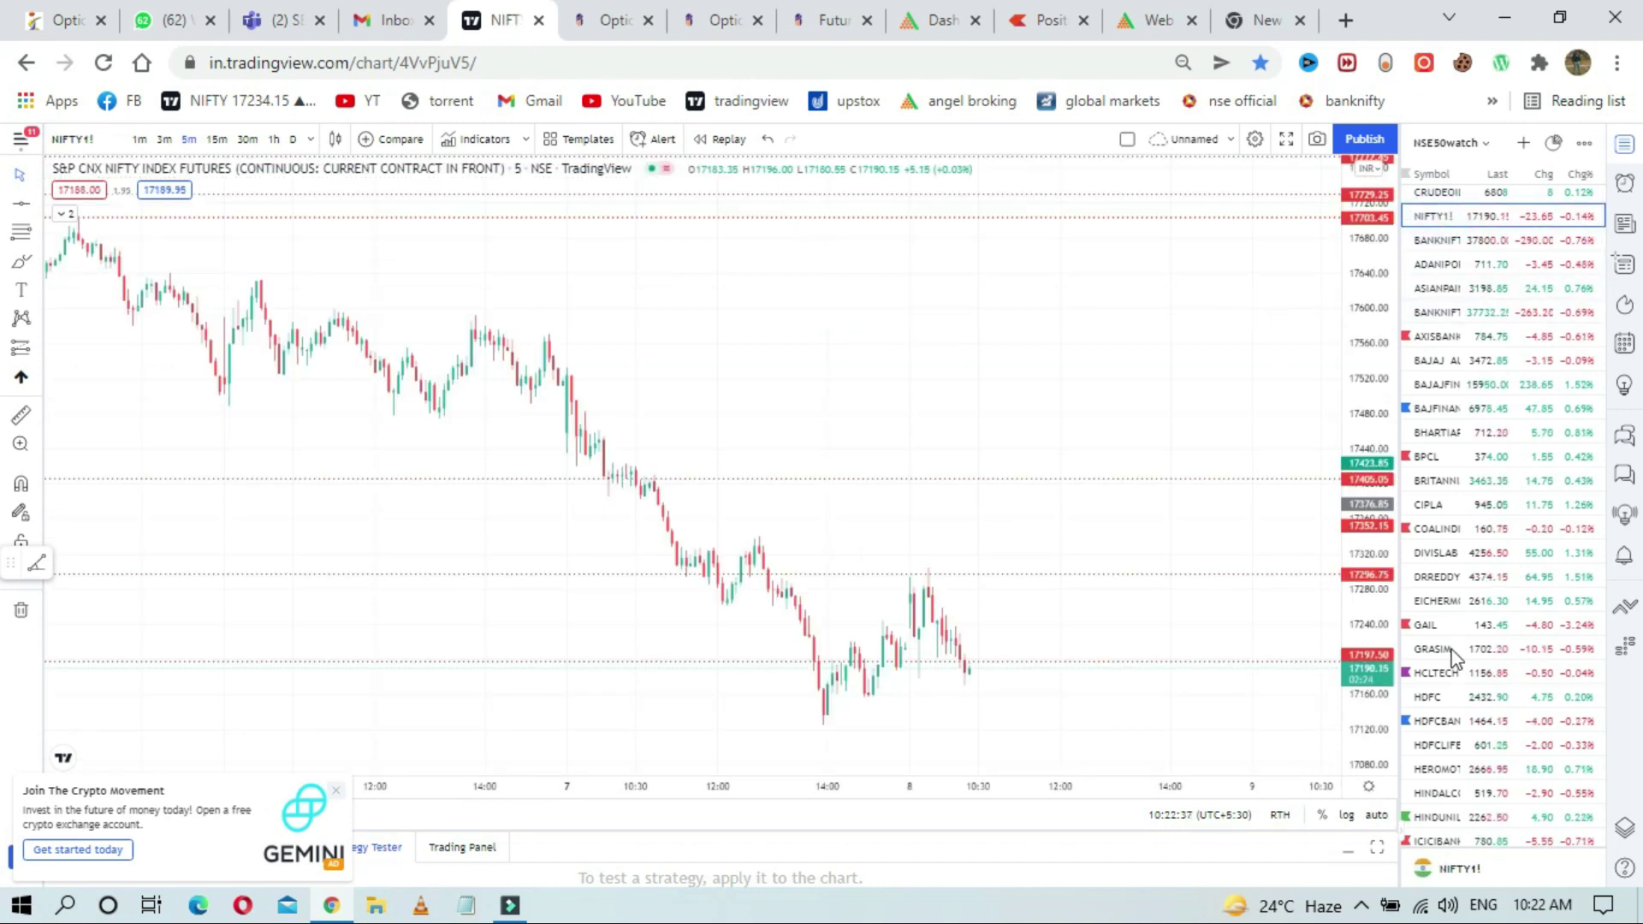
{"action": "left_click_drag", "start_coordinate": [1174, 633], "coordinate": [1147, 482]}
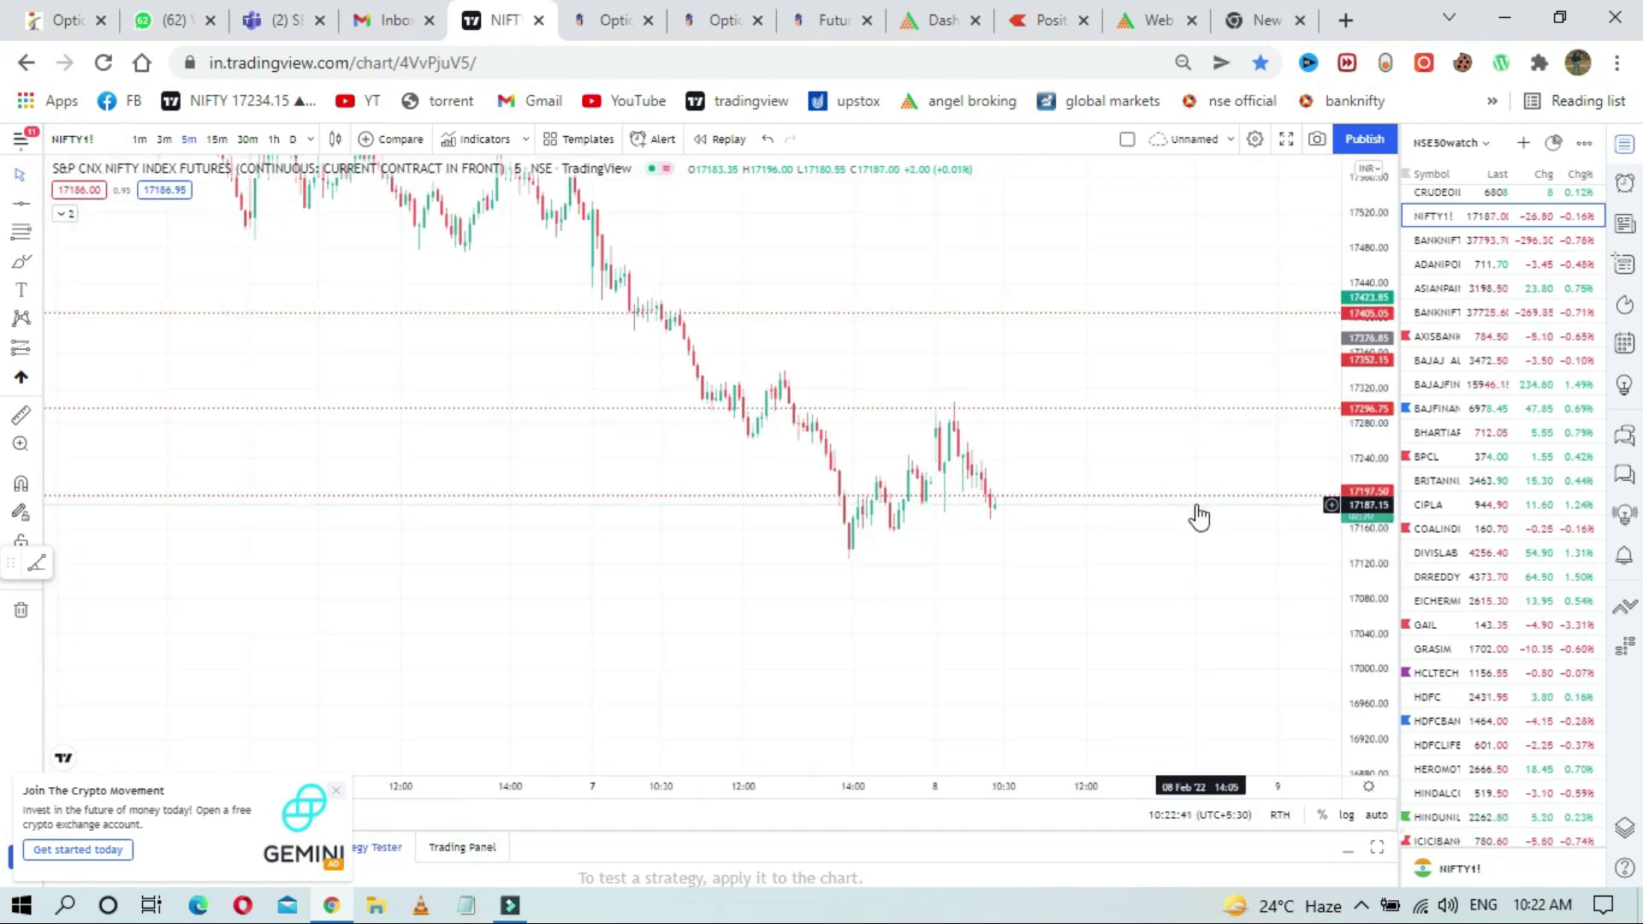
{"action": "left_click_drag", "start_coordinate": [1337, 588], "coordinate": [1342, 564]}
{"action": "scroll", "coordinate": [1013, 604], "scroll_direction": "up", "scroll_amount": 2}
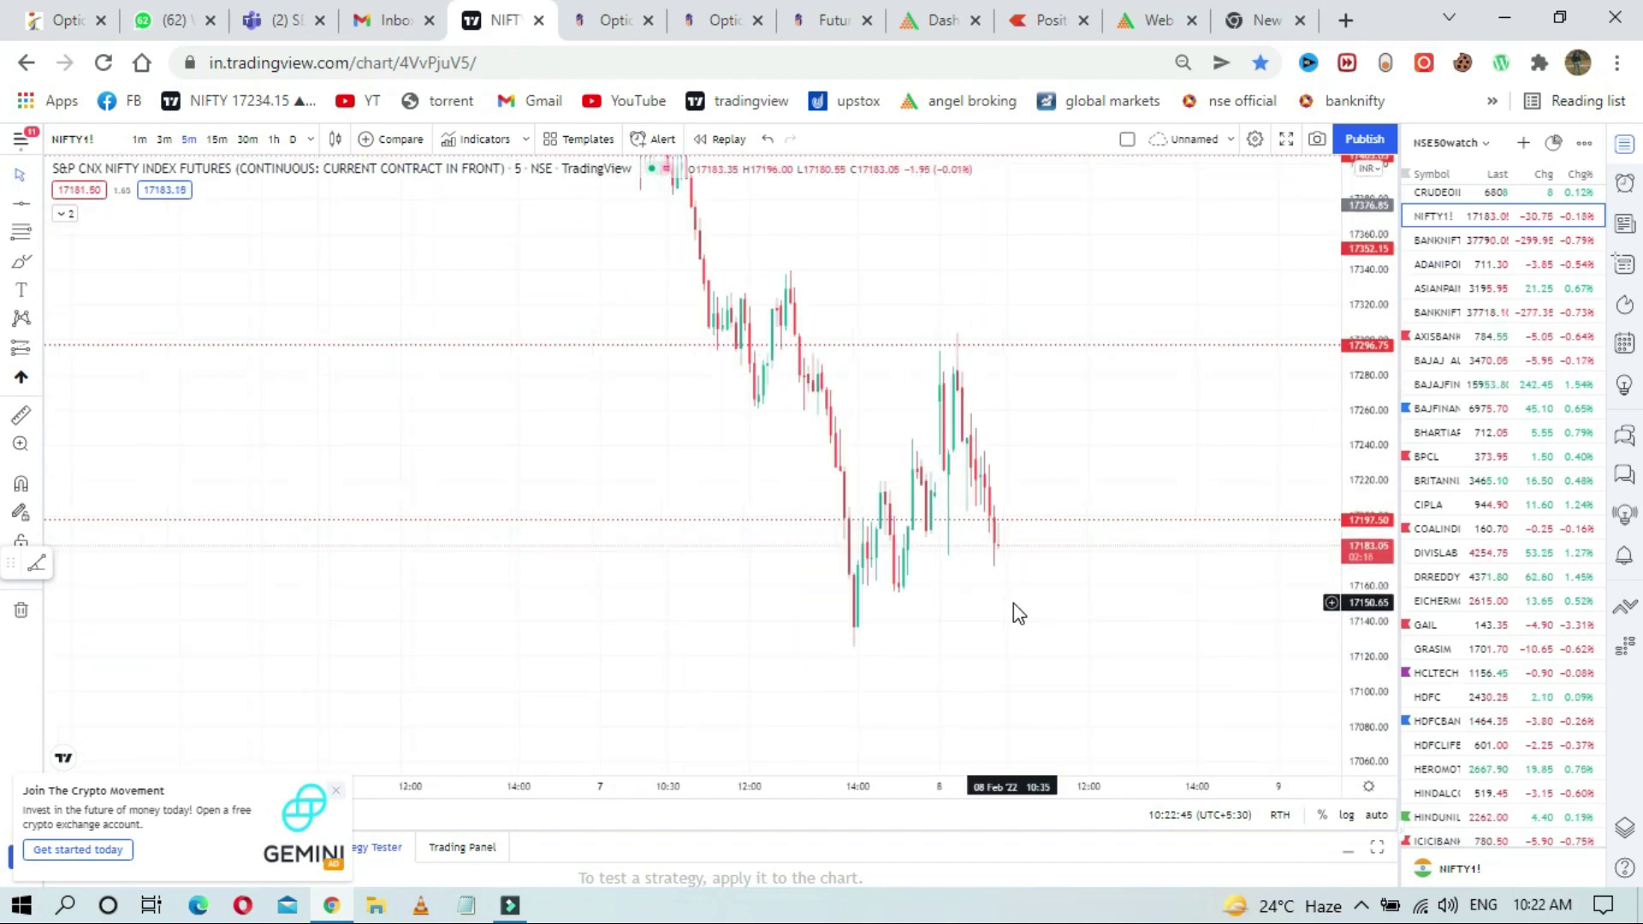
{"action": "scroll", "coordinate": [1013, 603], "scroll_direction": "up", "scroll_amount": 3}
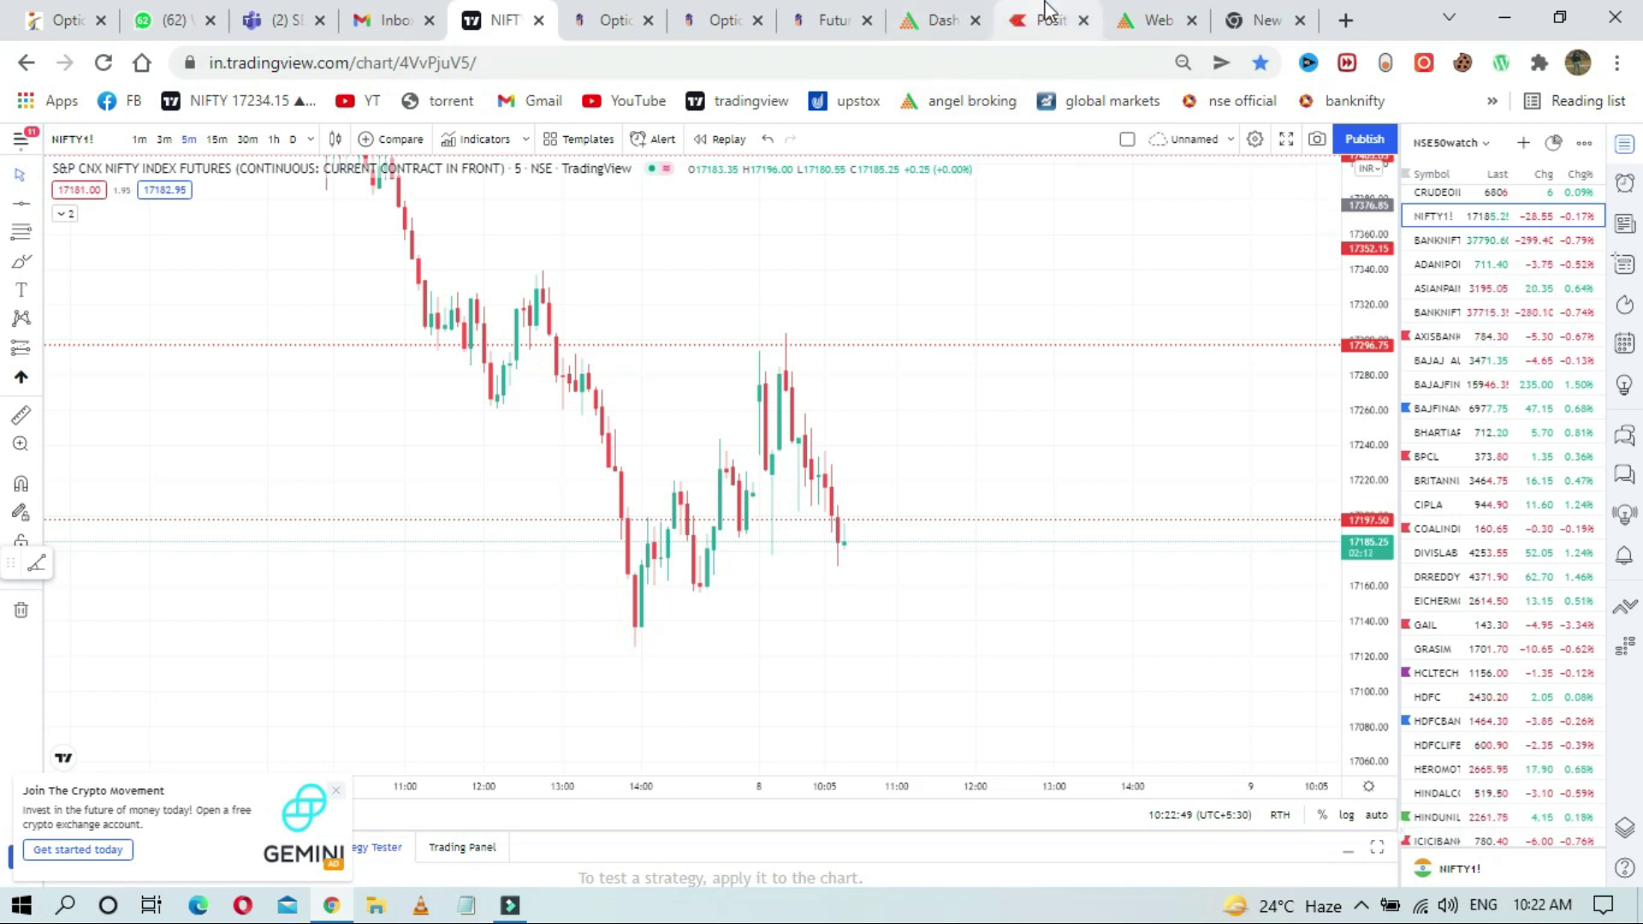
Step: Compare the Zerodha Kite positions with the NIFTY1! chart, and refresh the open positions in Angel One
{"action": "left_click", "coordinate": [1049, 25]}
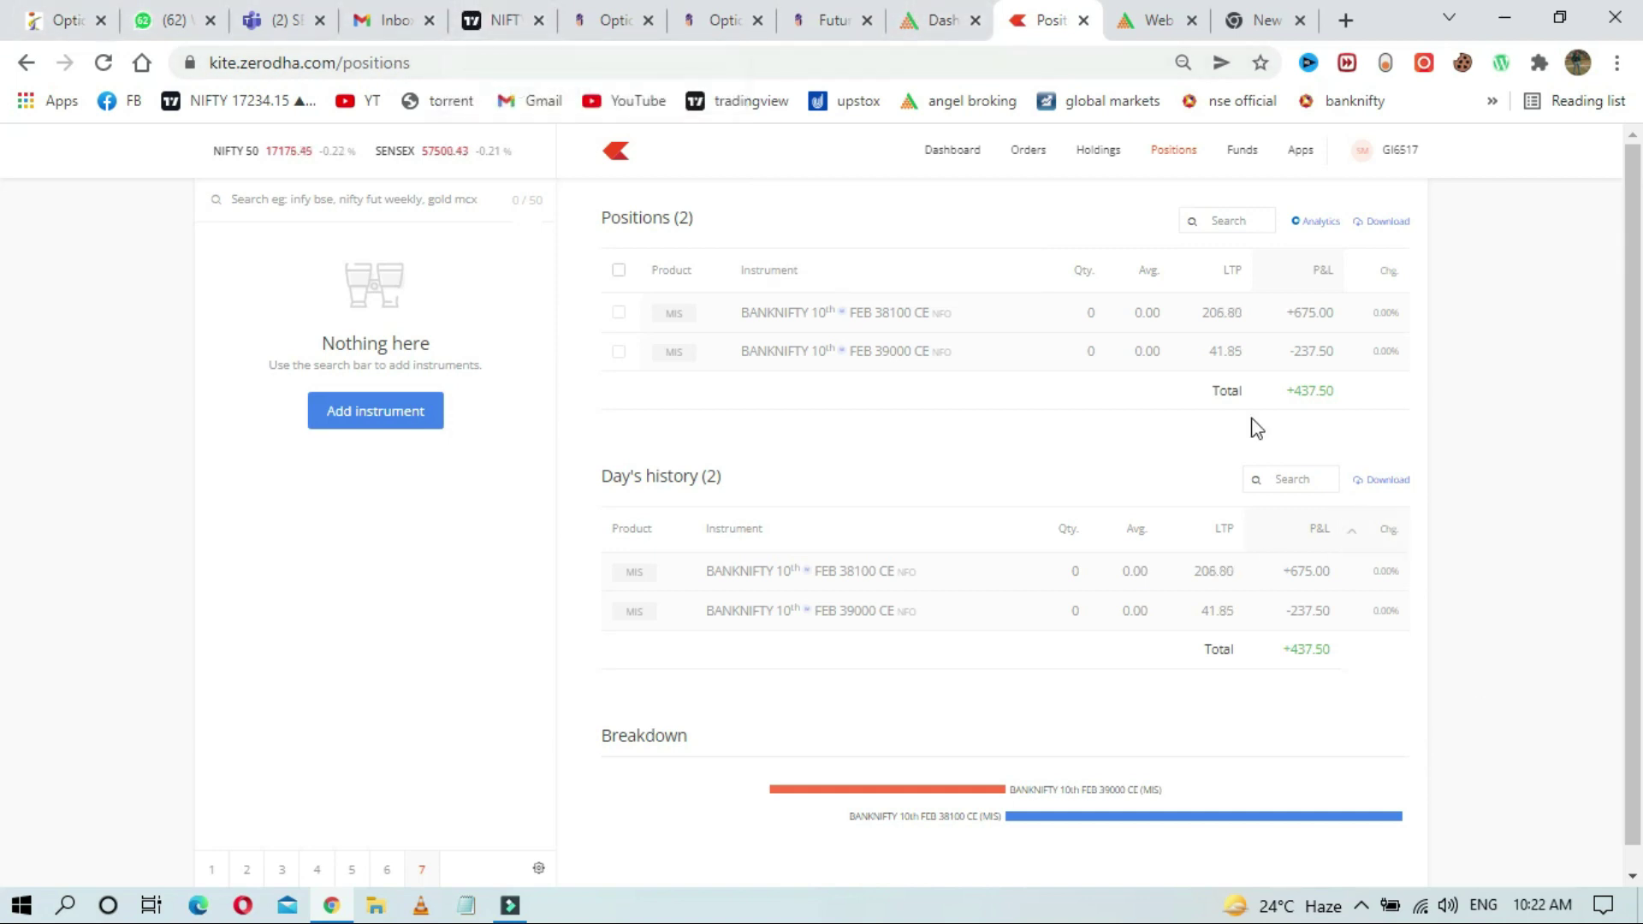
{"action": "left_click", "coordinate": [514, 19]}
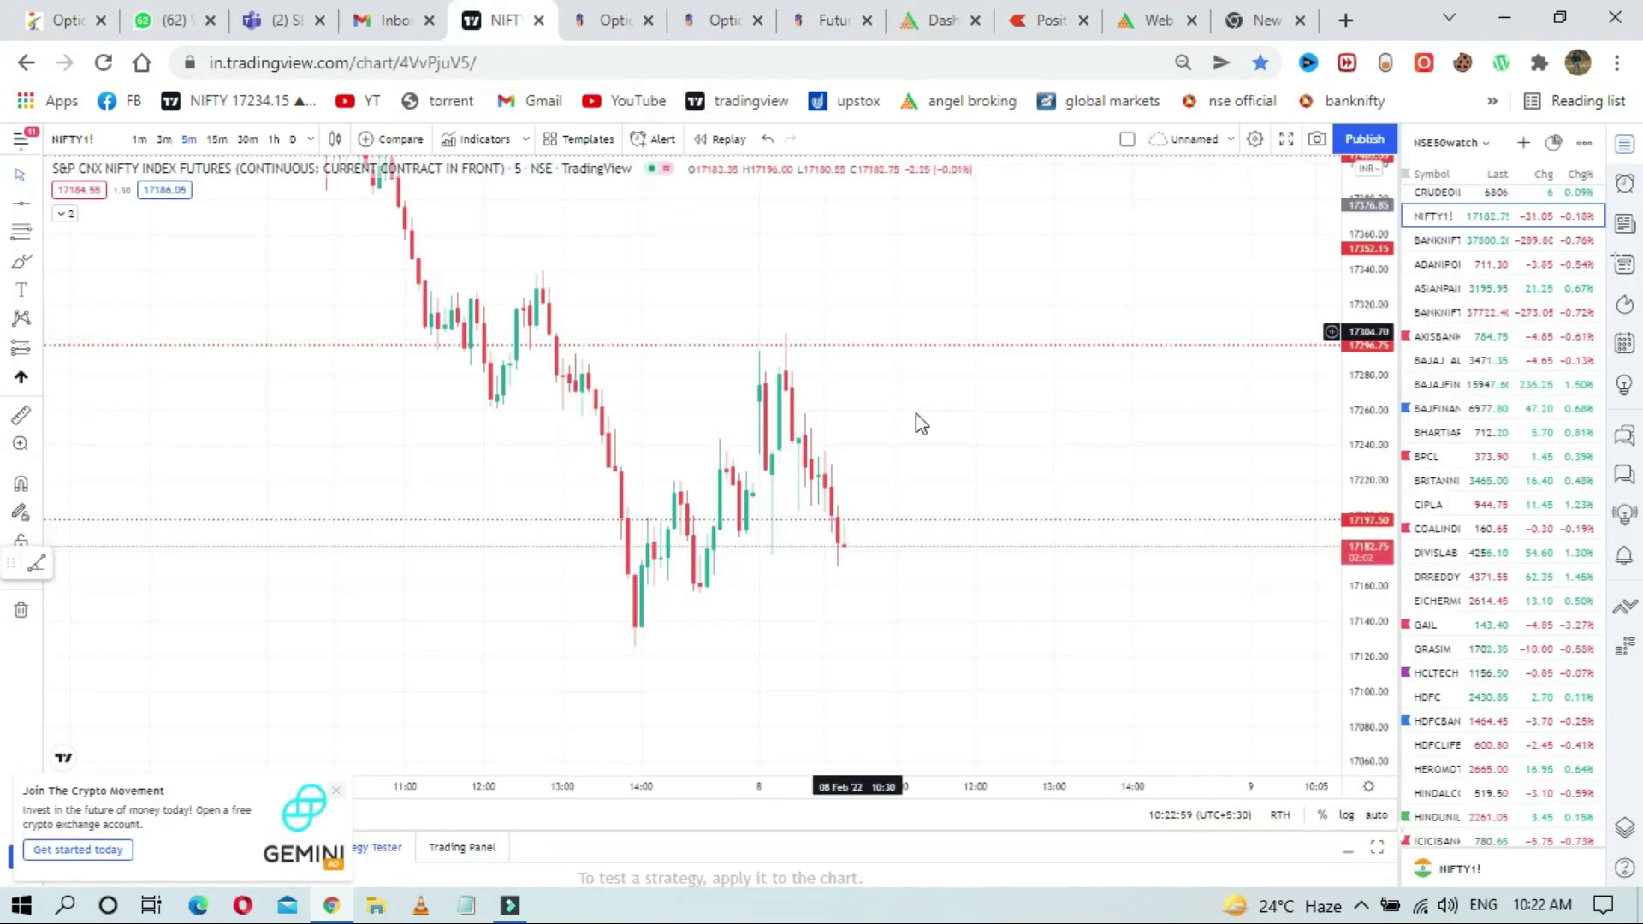
{"action": "left_click", "coordinate": [1162, 19]}
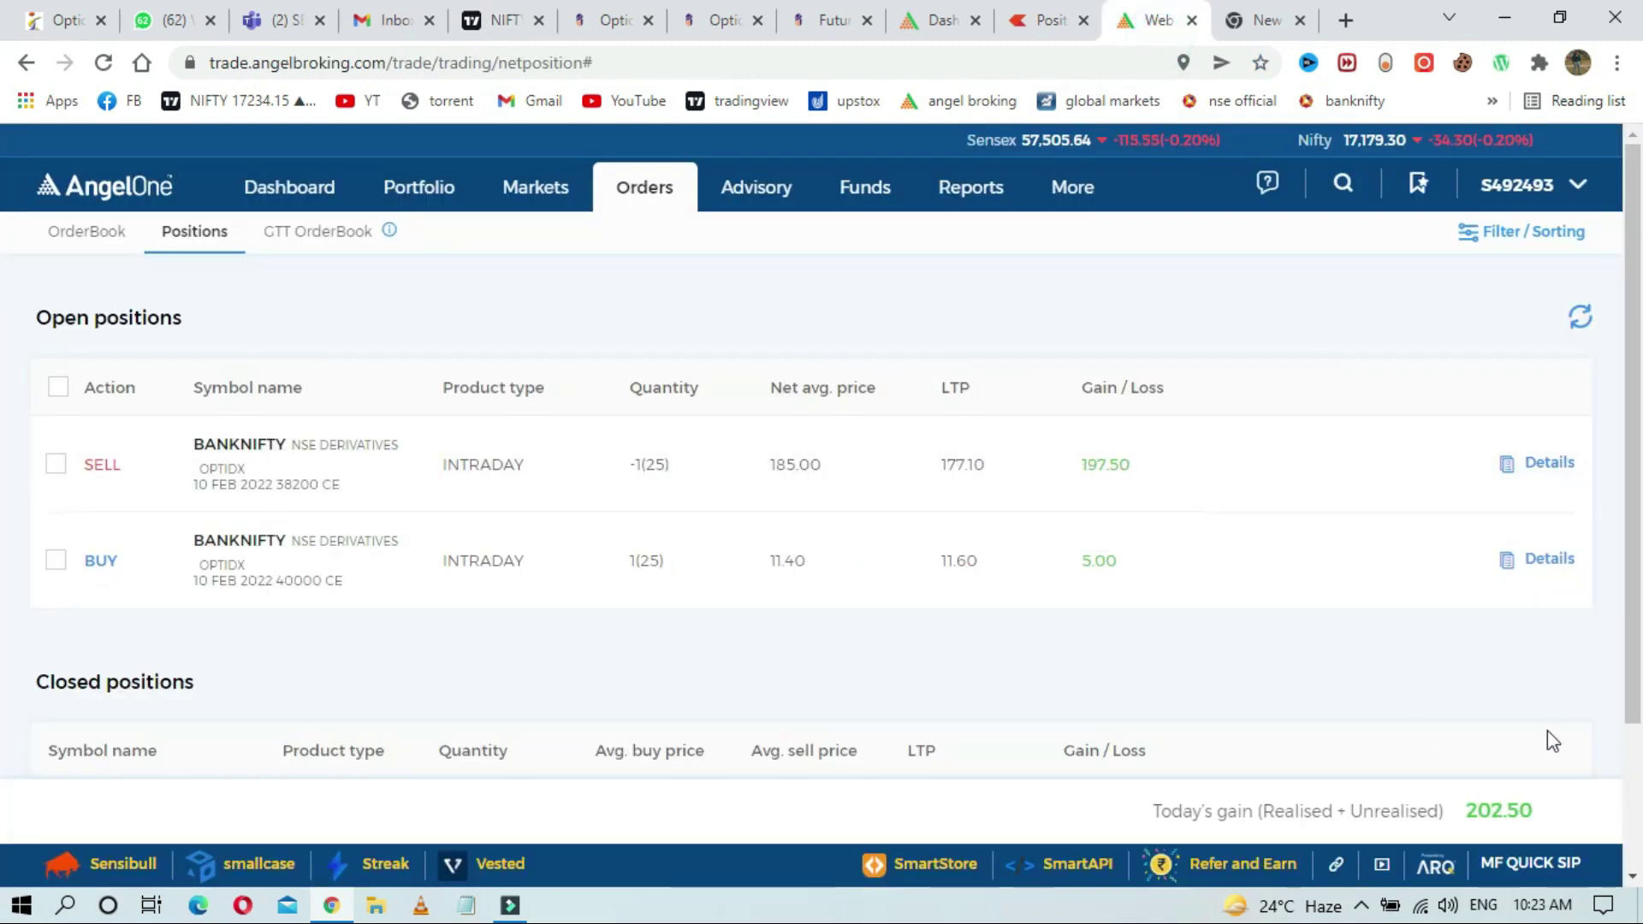
{"action": "left_click", "coordinate": [1574, 322]}
{"action": "left_click", "coordinate": [1575, 324]}
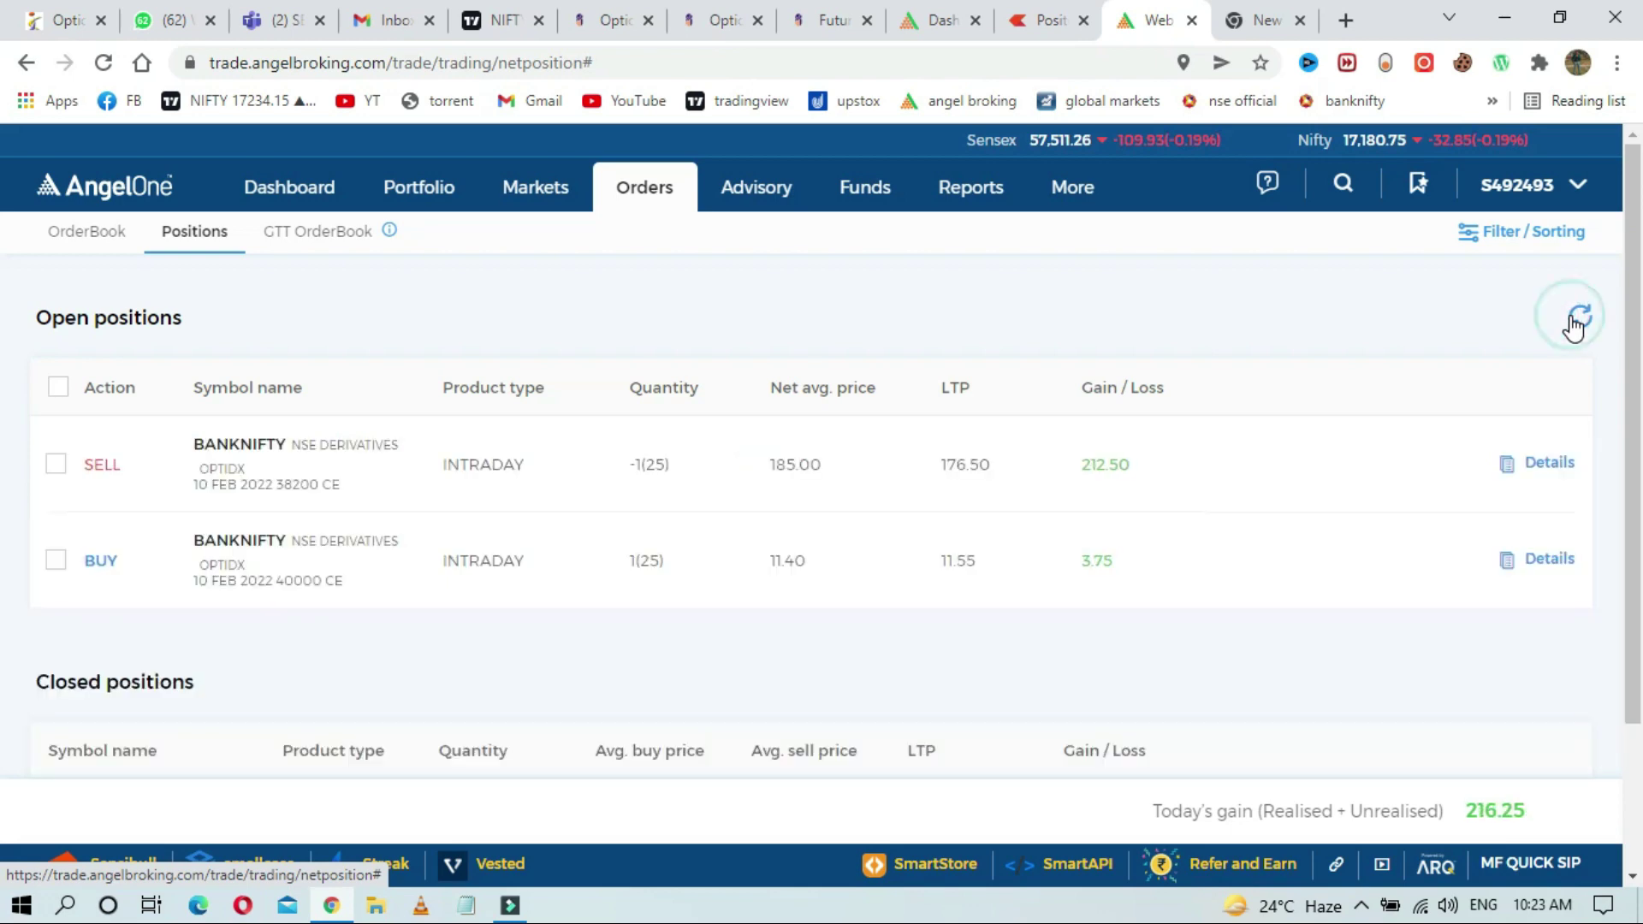
Step: Take a closer look at the NIFTY1! candles in TradingView and return to the total P&L in Zerodha Kite
{"action": "left_click", "coordinate": [500, 19]}
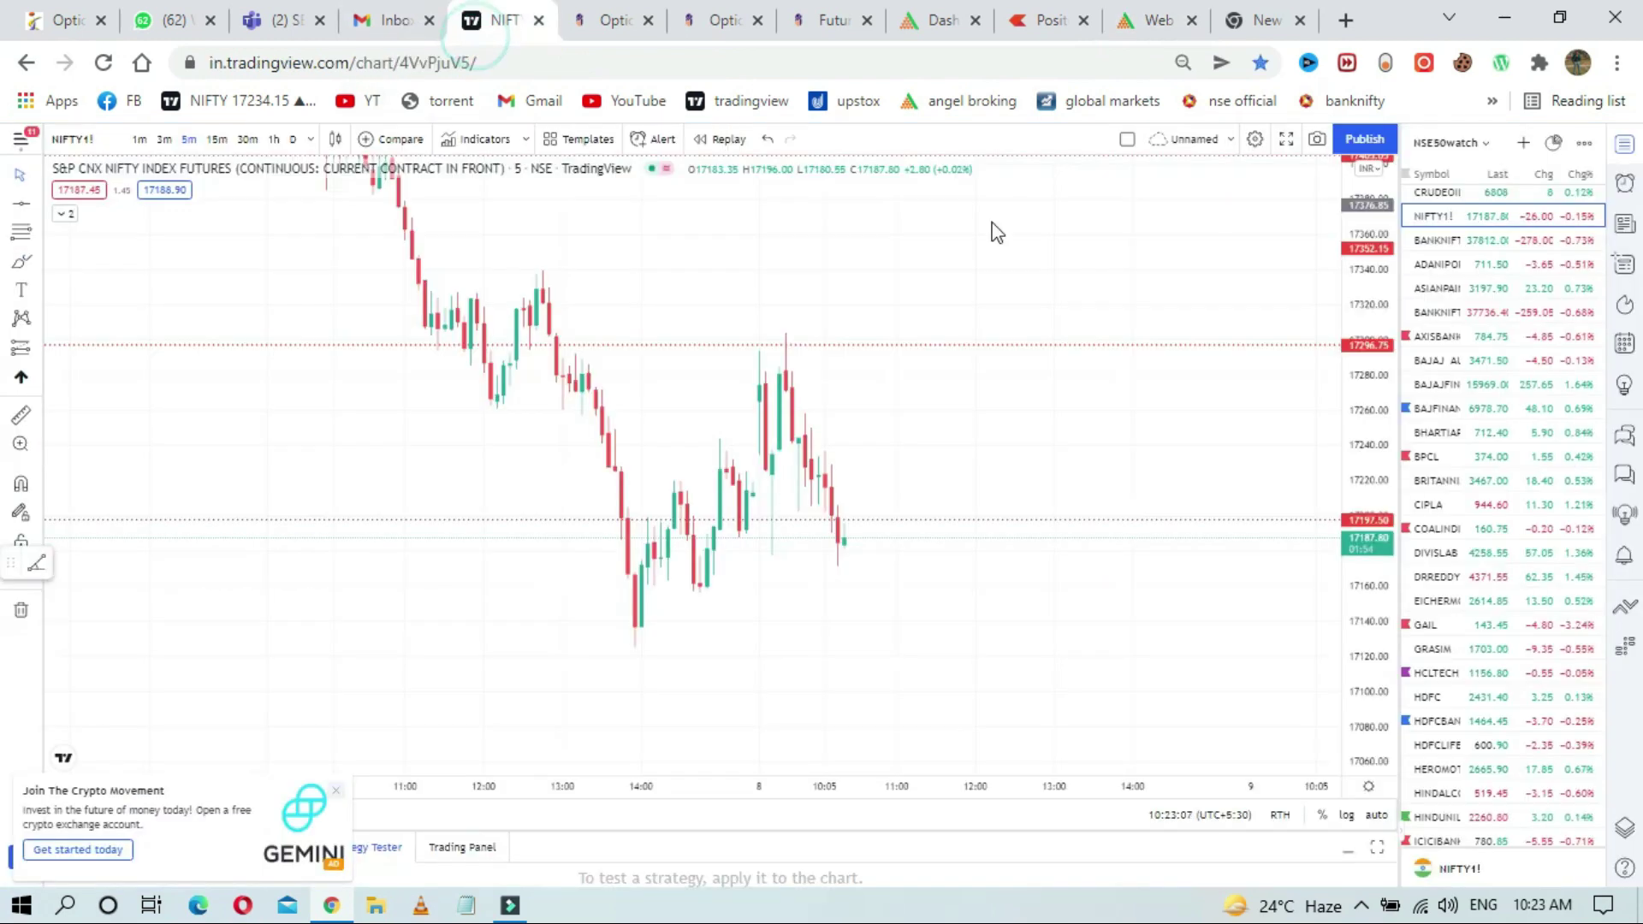
{"action": "scroll", "coordinate": [1052, 310], "scroll_direction": "up", "scroll_amount": 3}
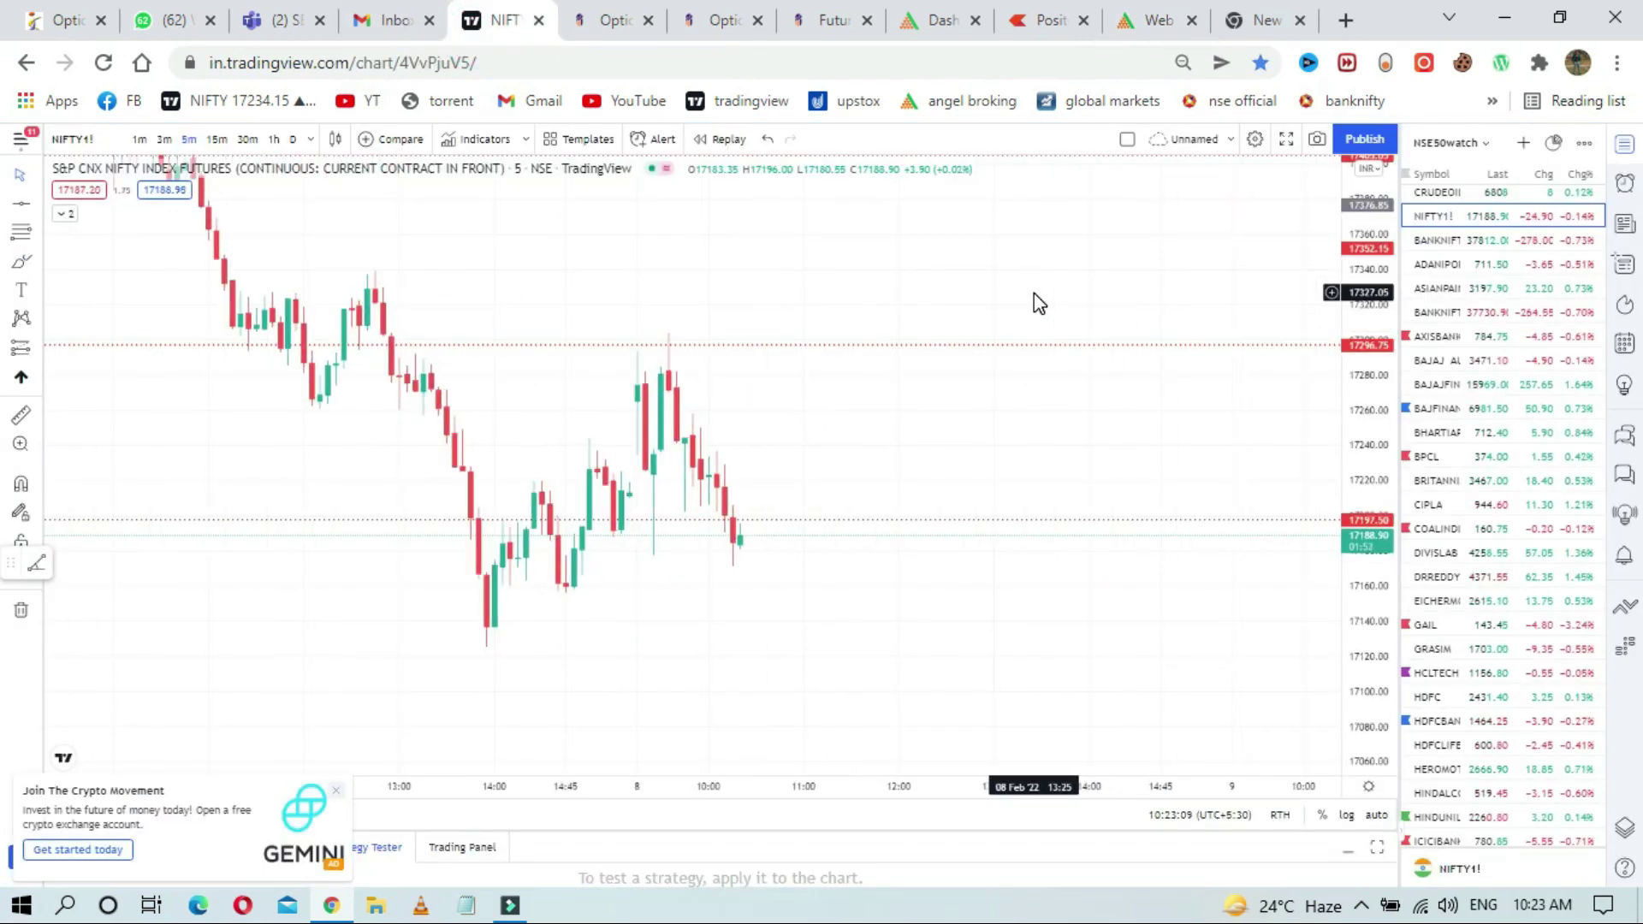
{"action": "left_click", "coordinate": [1053, 12]}
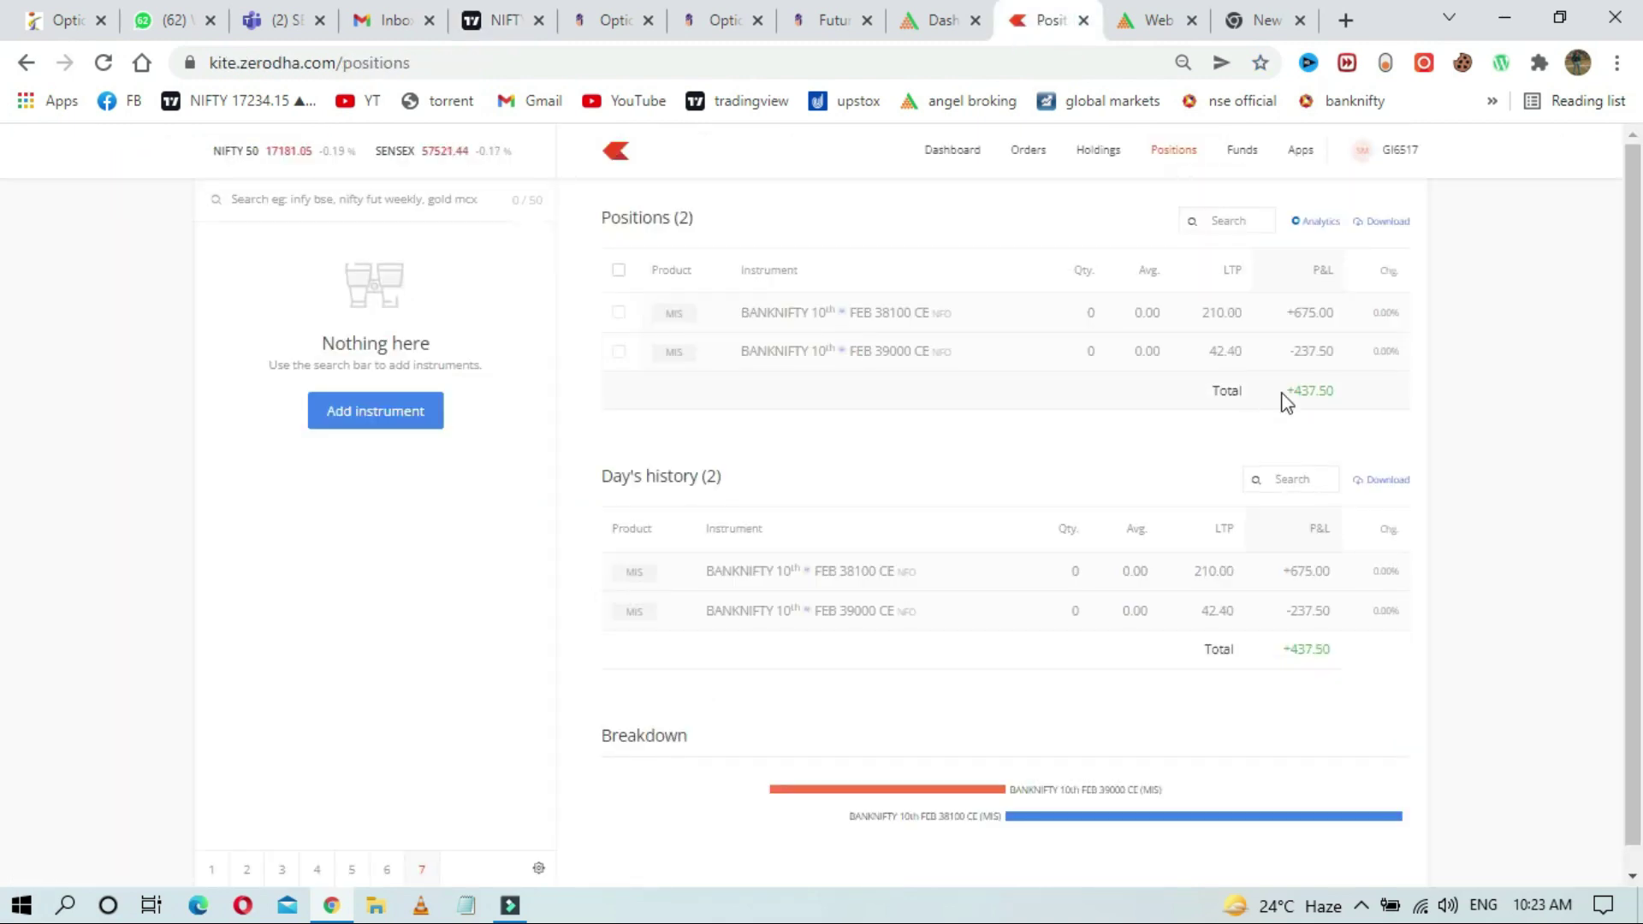
Step: Load the BANKNIFTY1! futures chart in TradingView and enlarge the latest candles around the 37897.80 line
{"action": "left_click", "coordinate": [494, 19]}
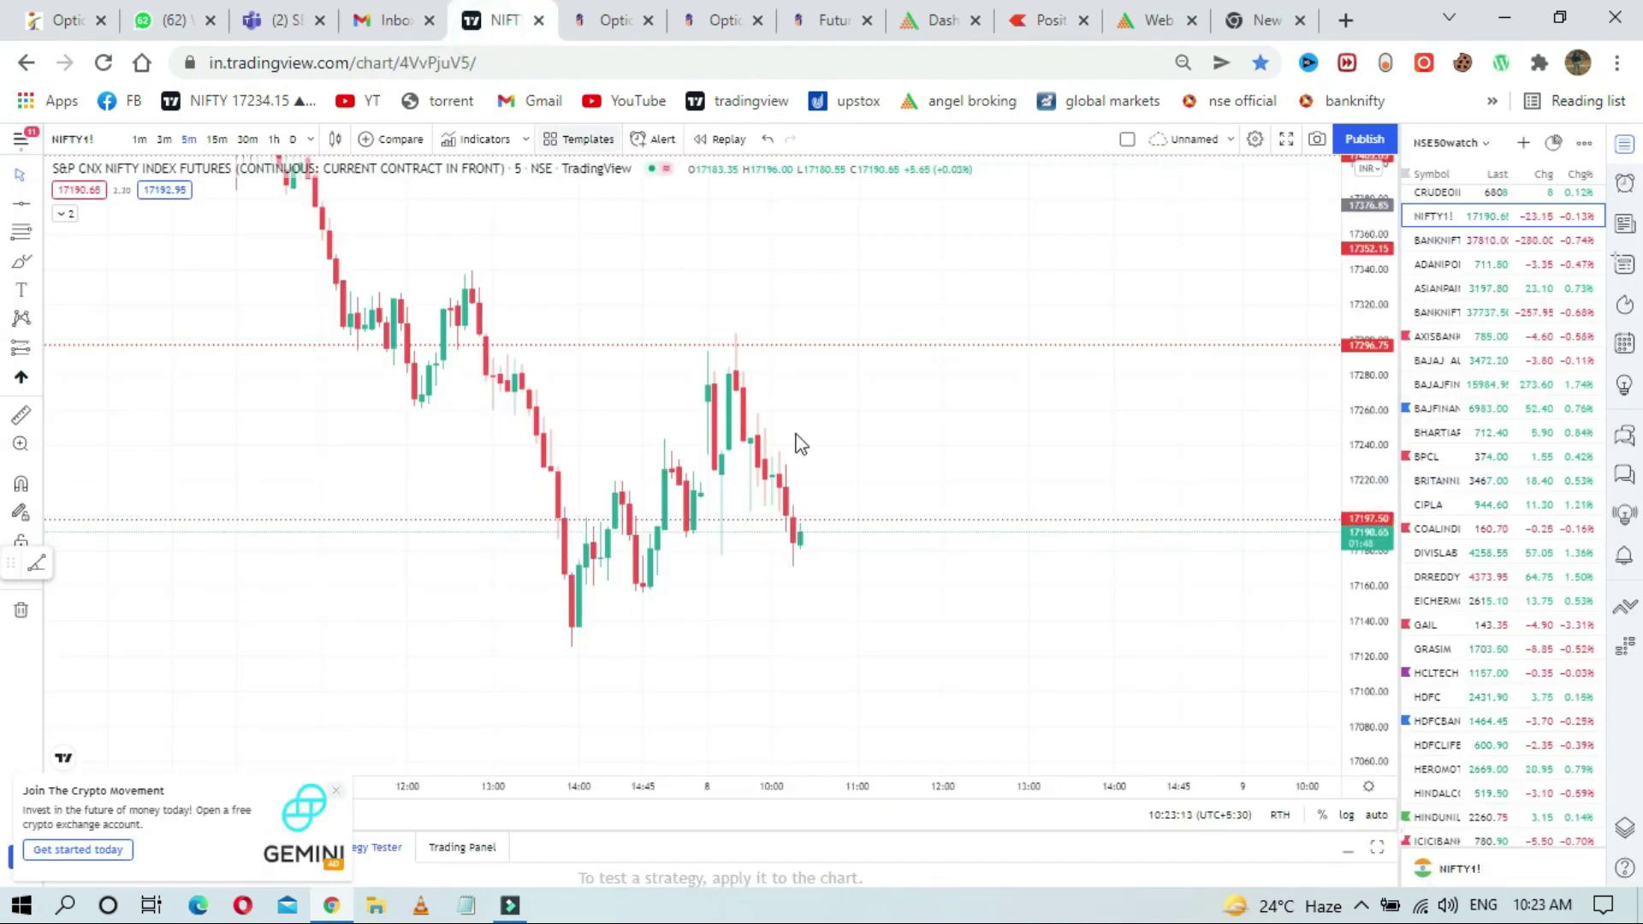
{"action": "left_click", "coordinate": [1454, 241]}
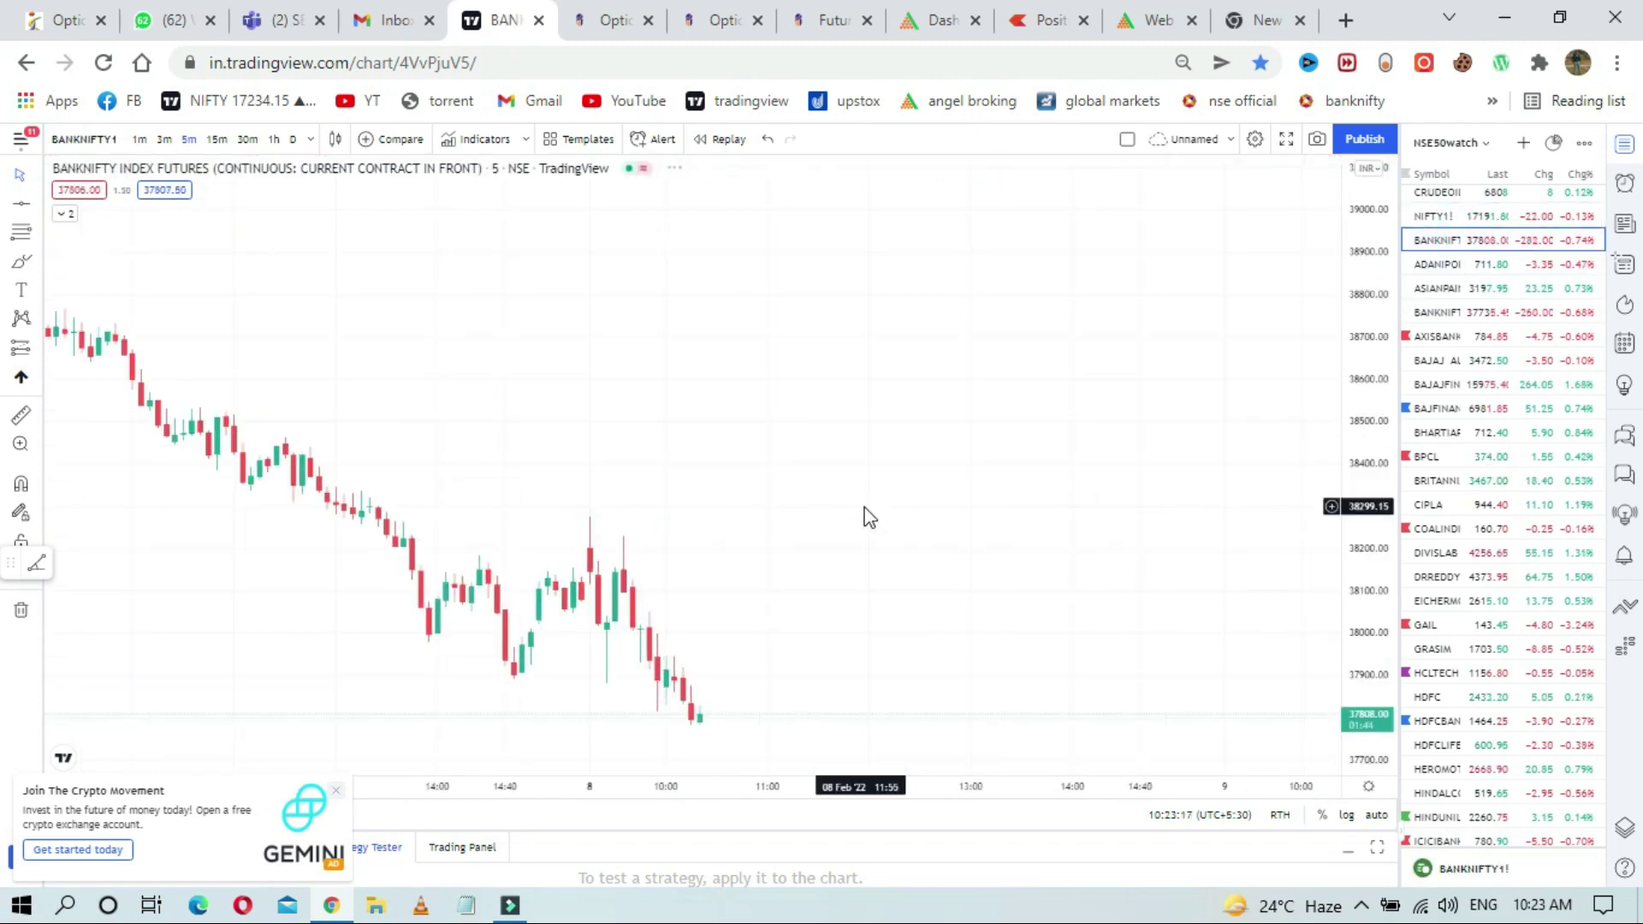
{"action": "left_click_drag", "start_coordinate": [856, 662], "coordinate": [1012, 462]}
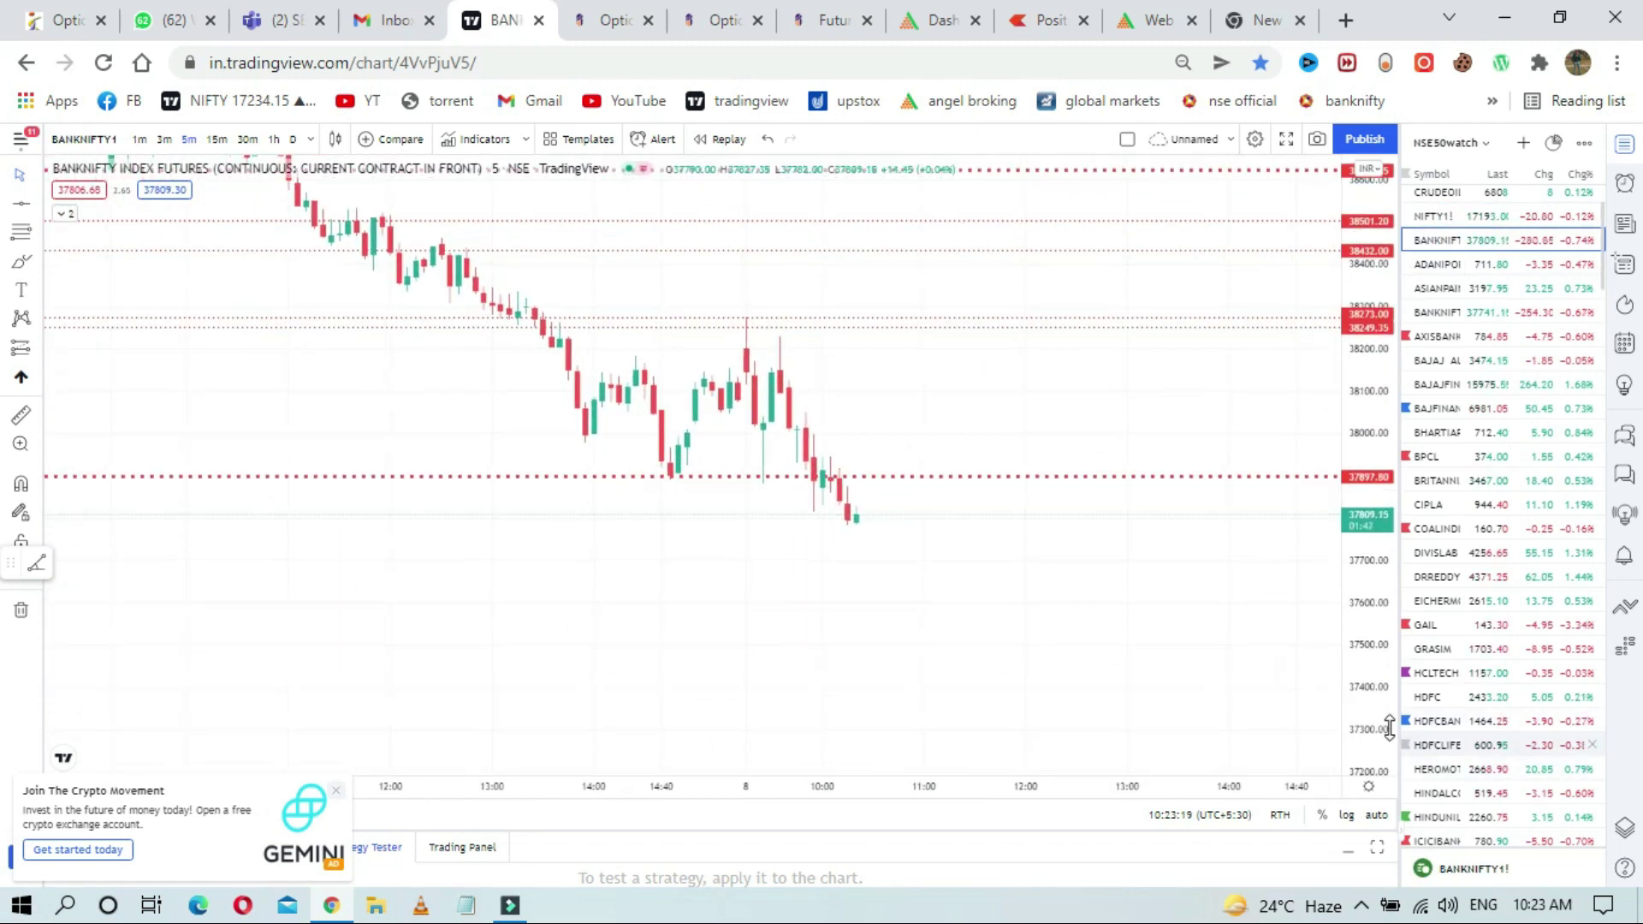
{"action": "left_click_drag", "start_coordinate": [1389, 728], "coordinate": [1321, 539]}
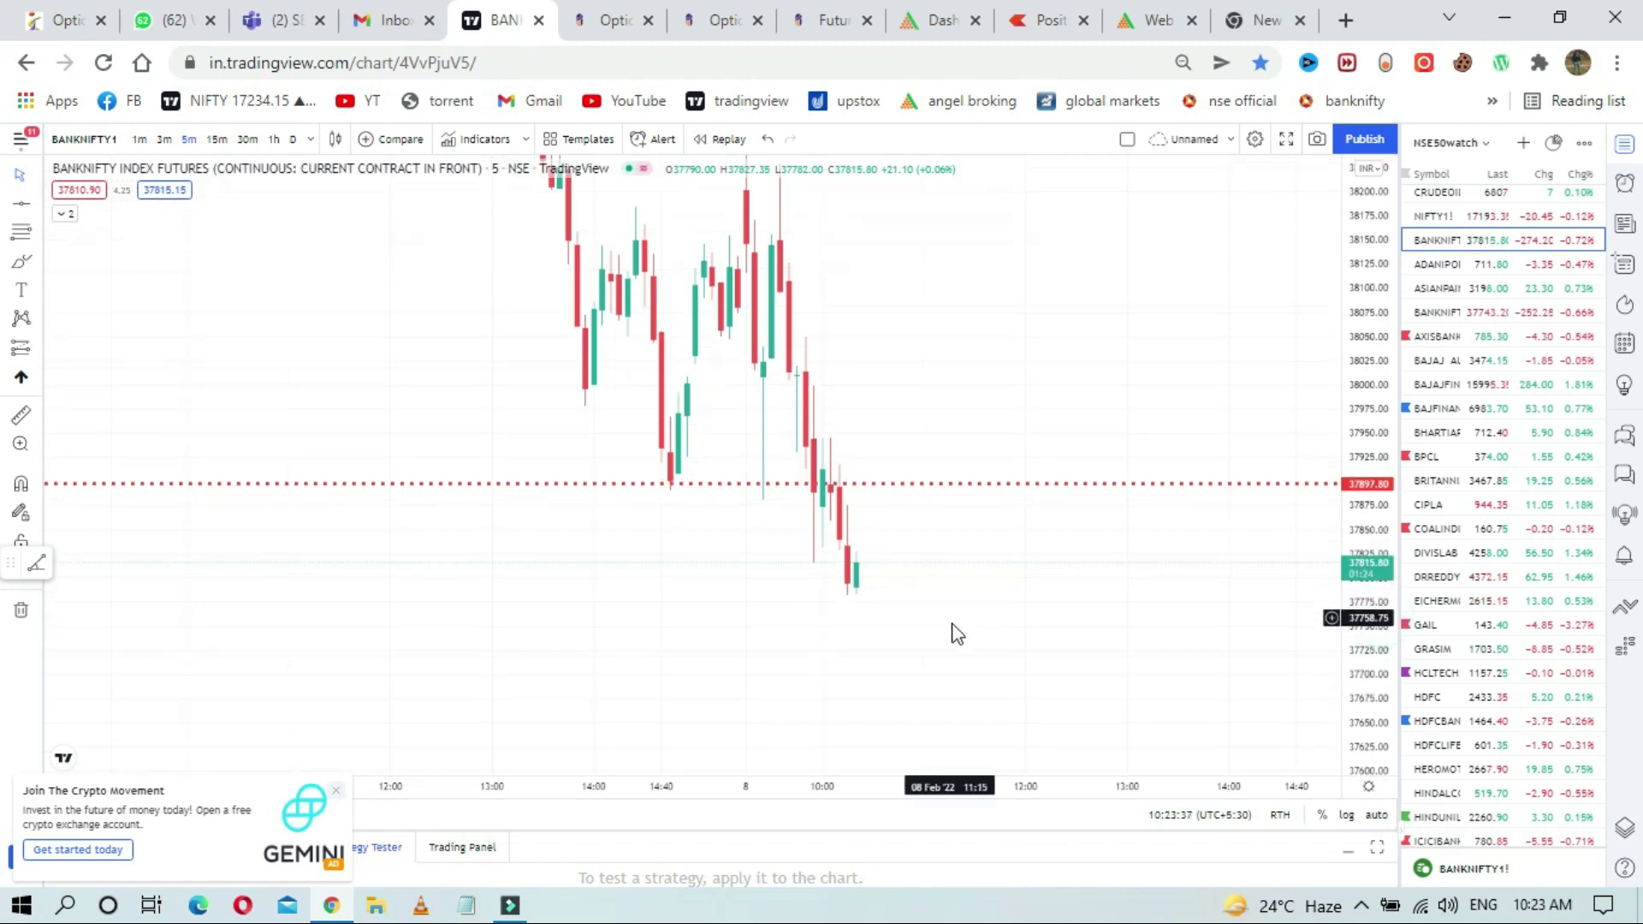
{"action": "left_click_drag", "start_coordinate": [950, 622], "coordinate": [1020, 486]}
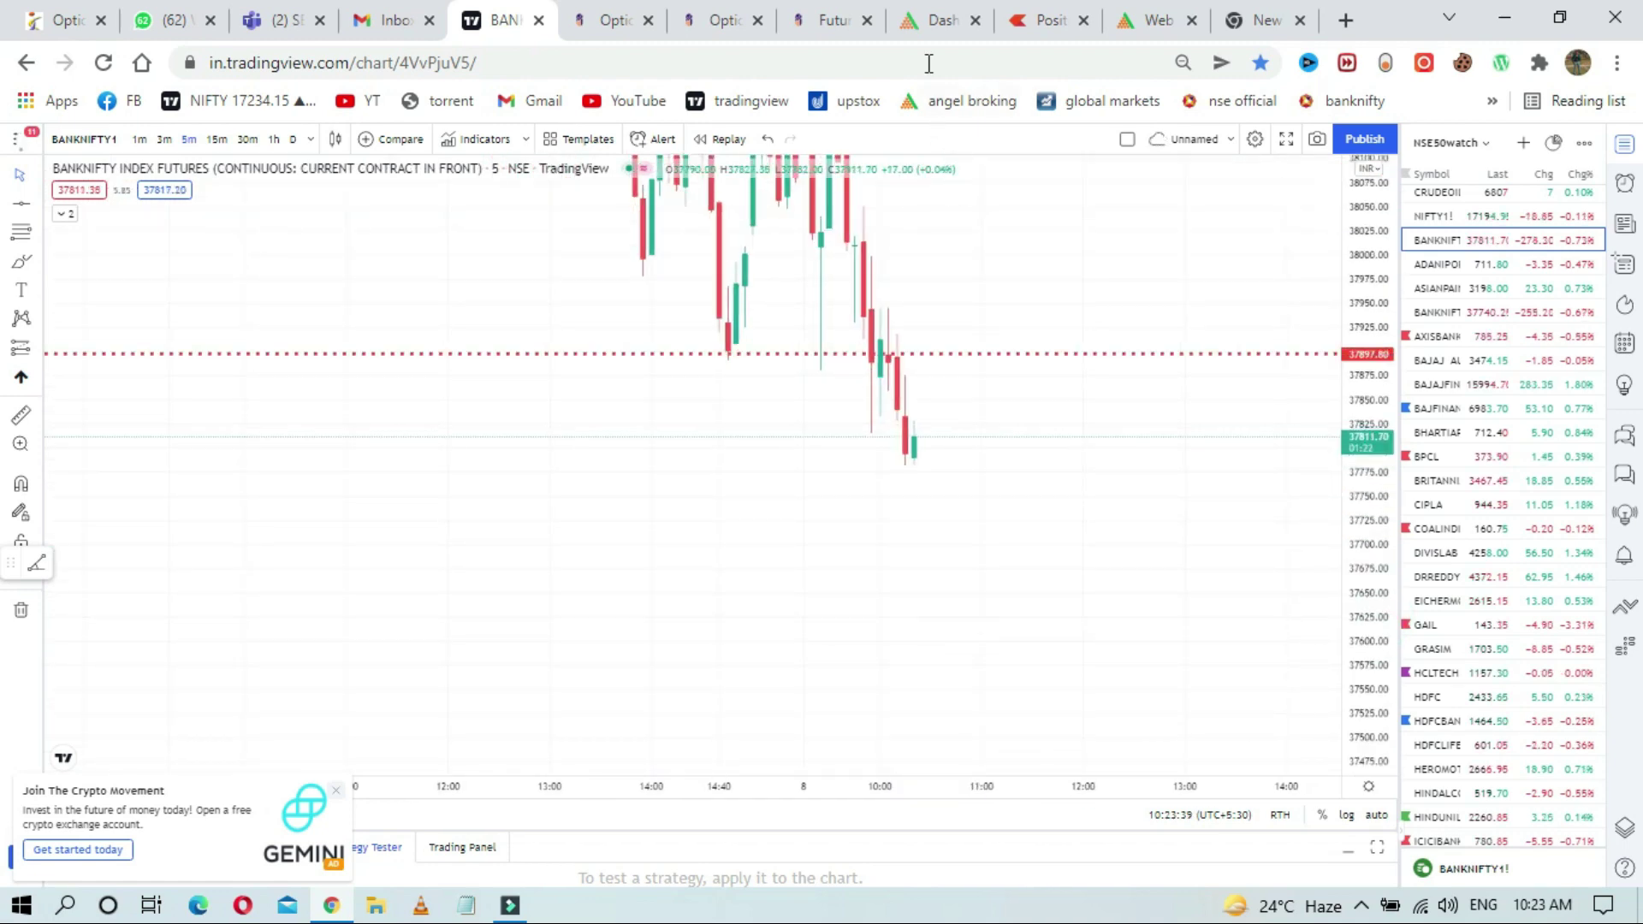
Step: Switch to the i4option option chain and examine the NIFTY BANK Day OI Change graph and the calls and puts table
{"action": "left_click", "coordinate": [828, 20]}
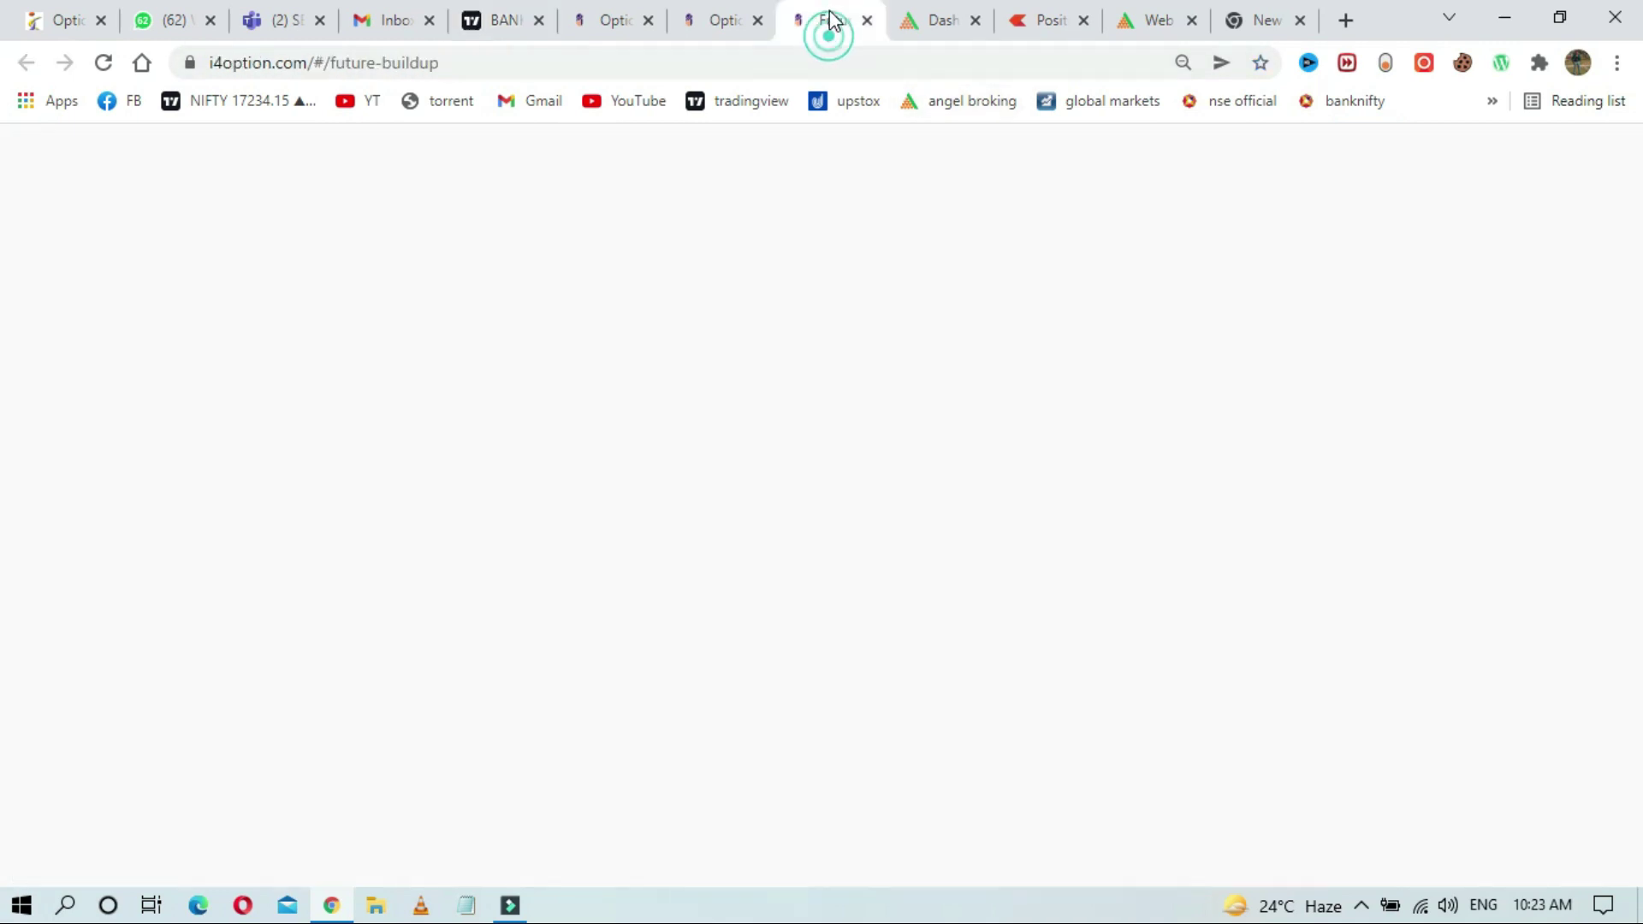
{"action": "left_click", "coordinate": [710, 13]}
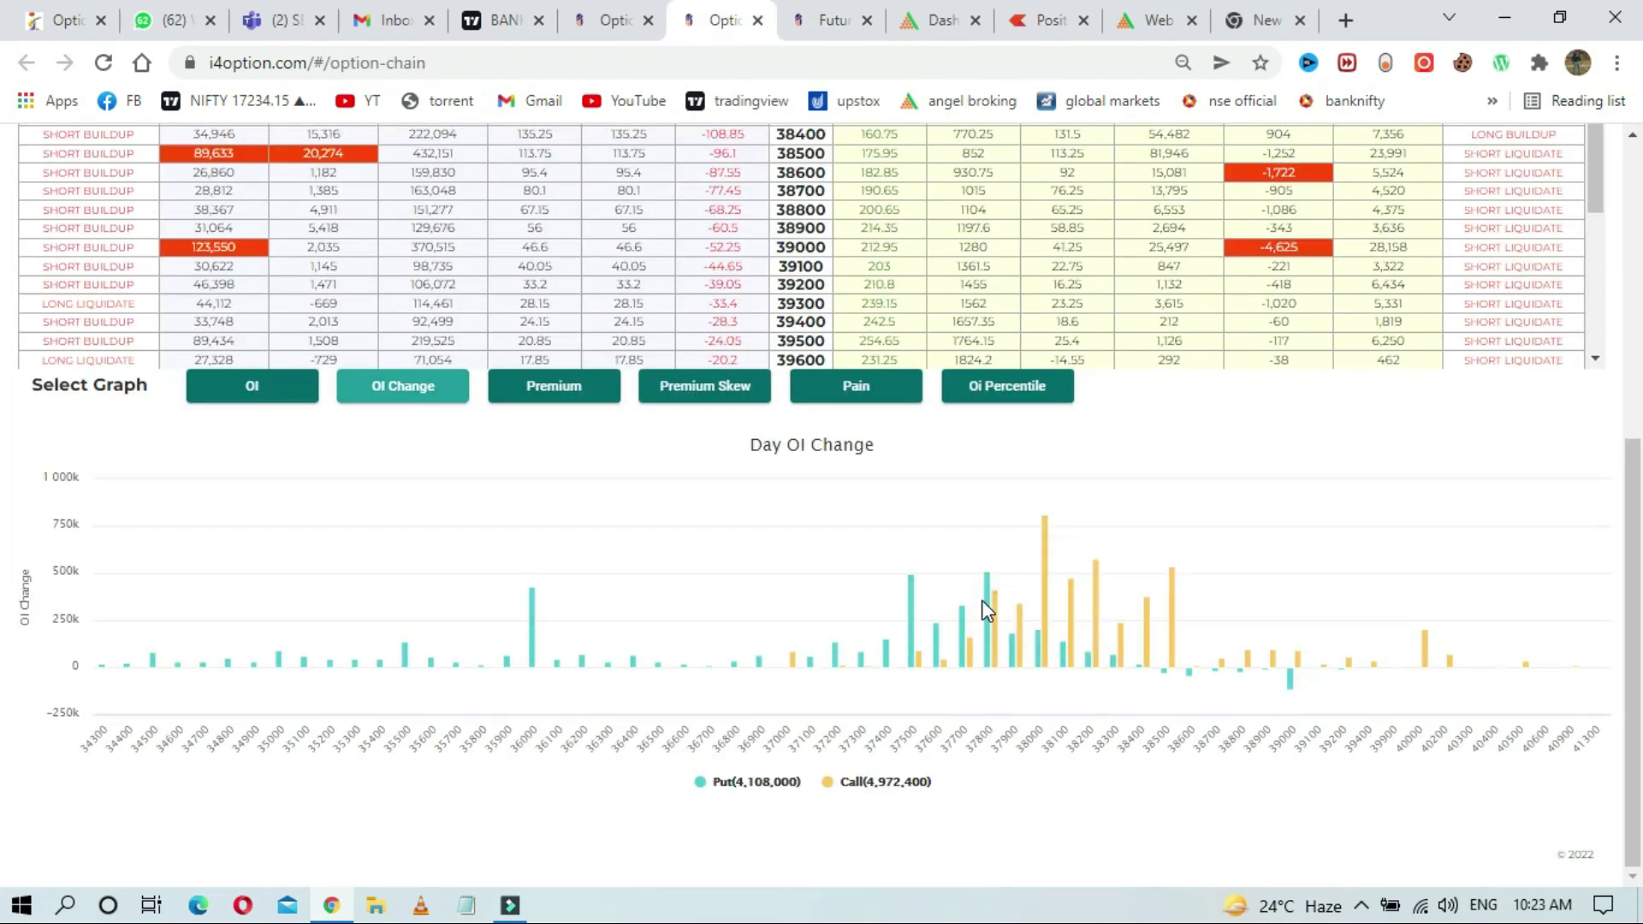
{"action": "mouse_move", "coordinate": [970, 609]}
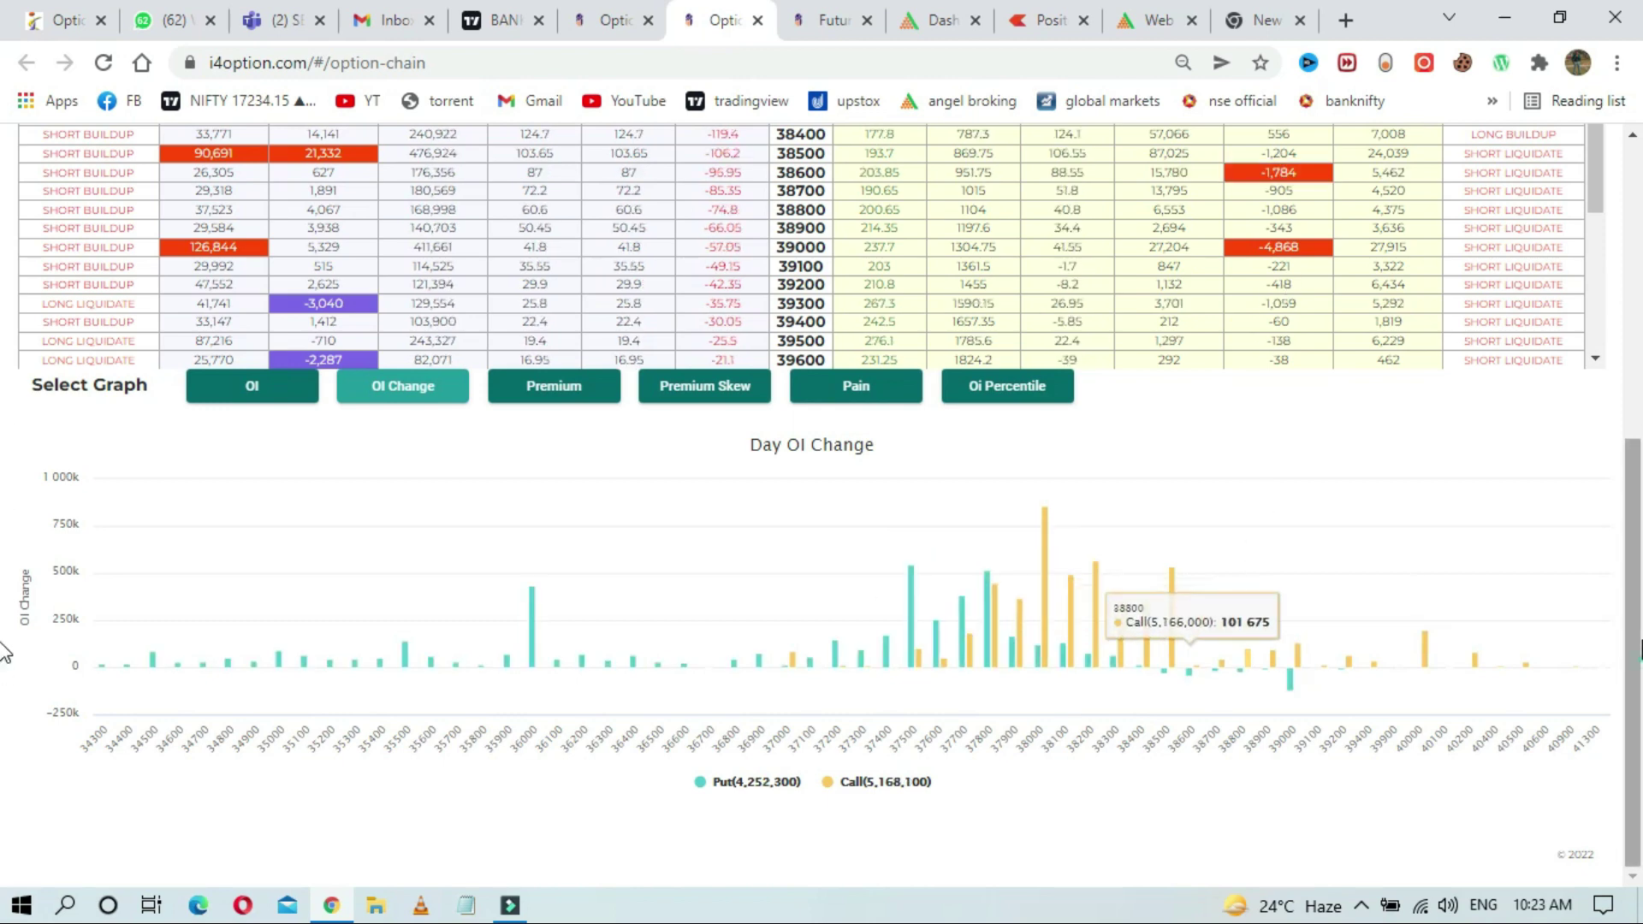
{"action": "scroll", "coordinate": [1618, 428], "scroll_direction": "up", "scroll_amount": 5}
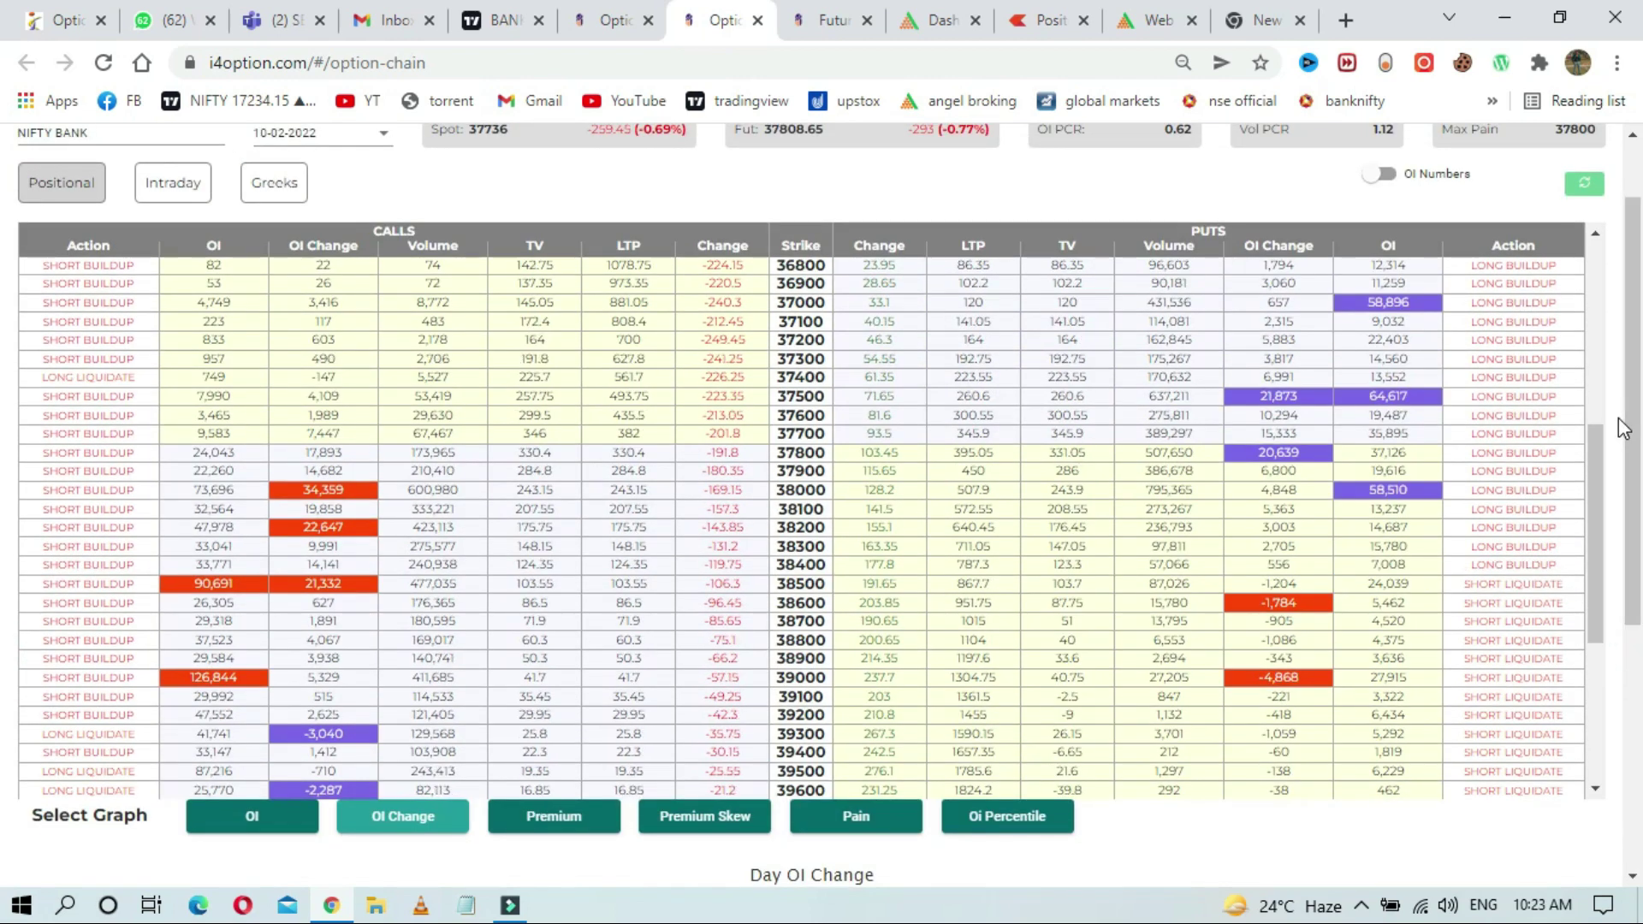
Step: Check the open BANKNIFTY positions in Angel One and the pending stop-loss order in the order book, and return to the positions
{"action": "left_click", "coordinate": [1126, 12]}
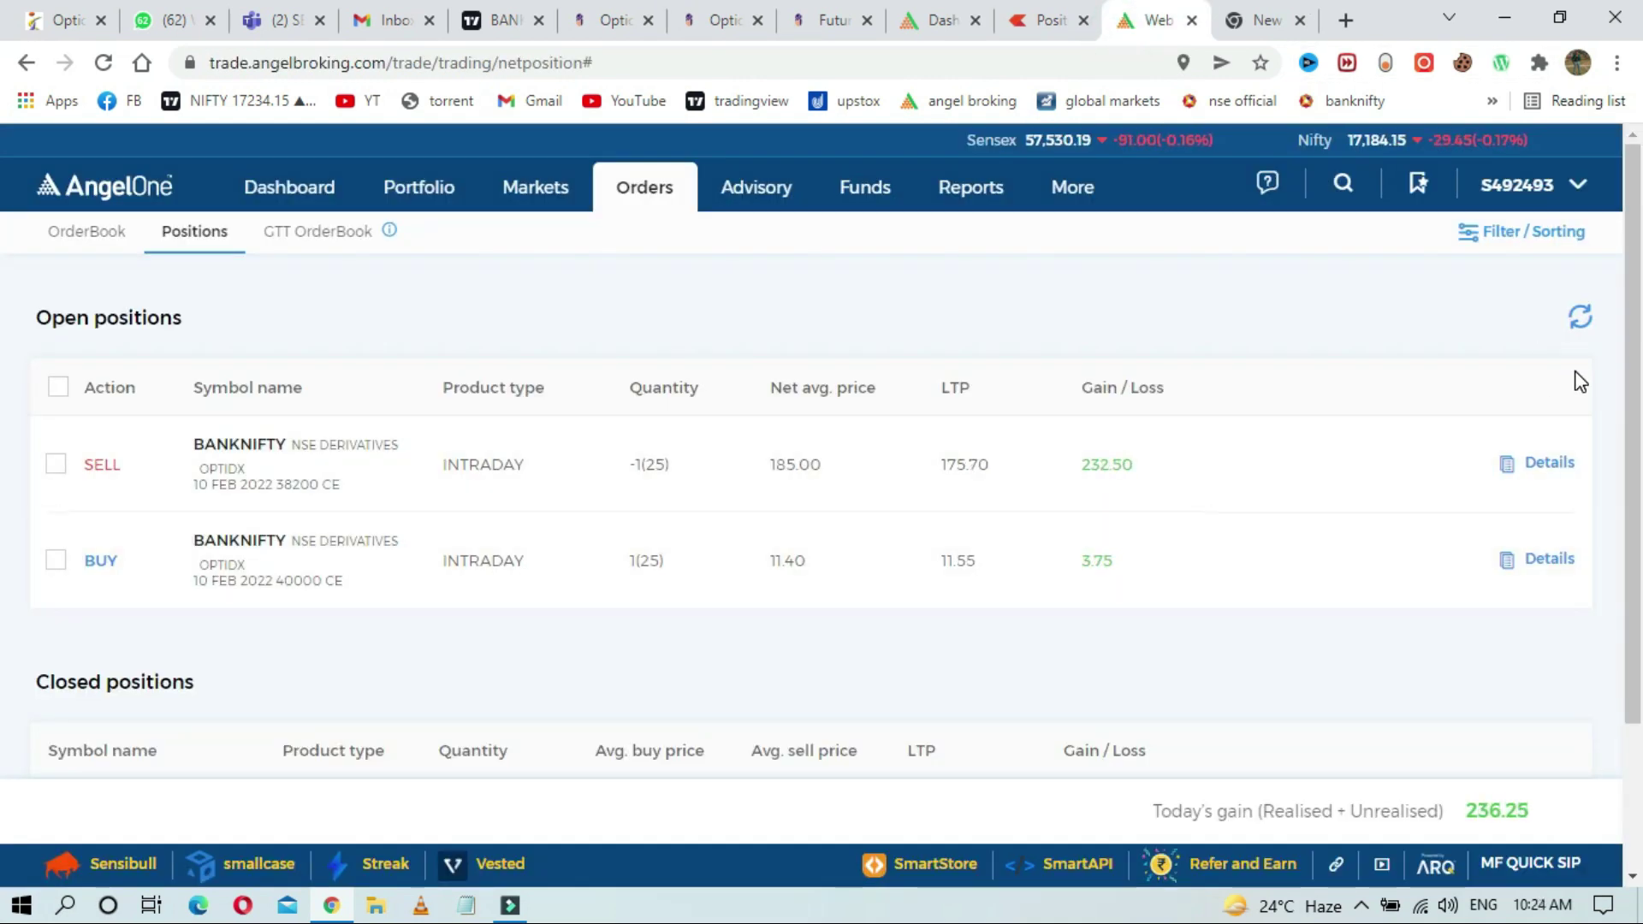
{"action": "left_click", "coordinate": [84, 243]}
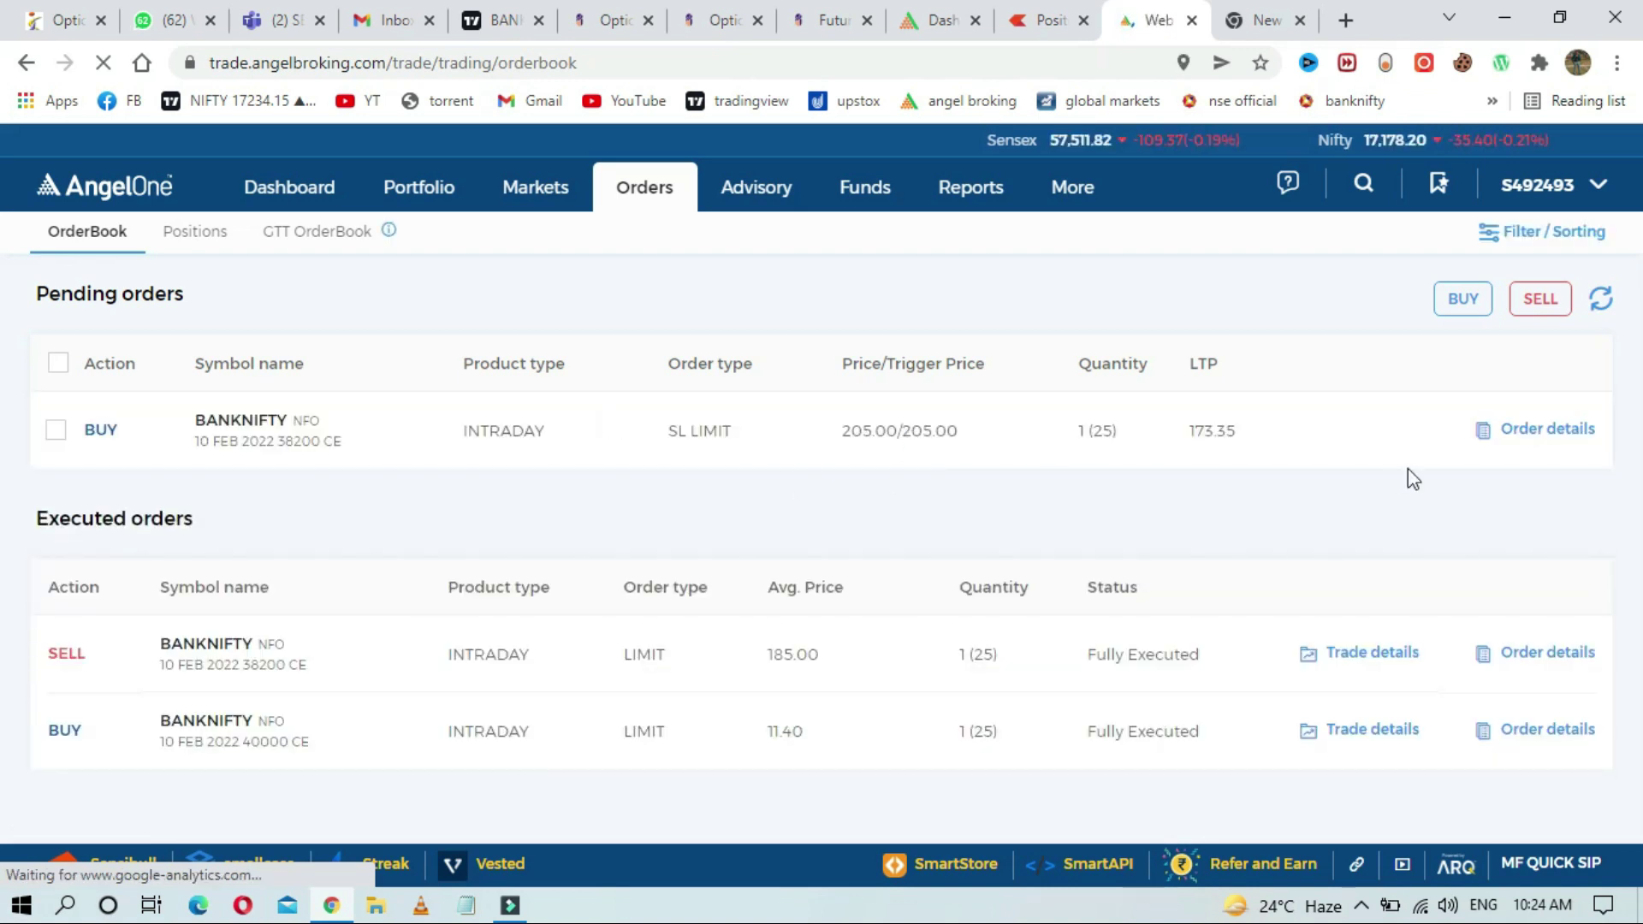
{"action": "mouse_move", "coordinate": [1218, 449]}
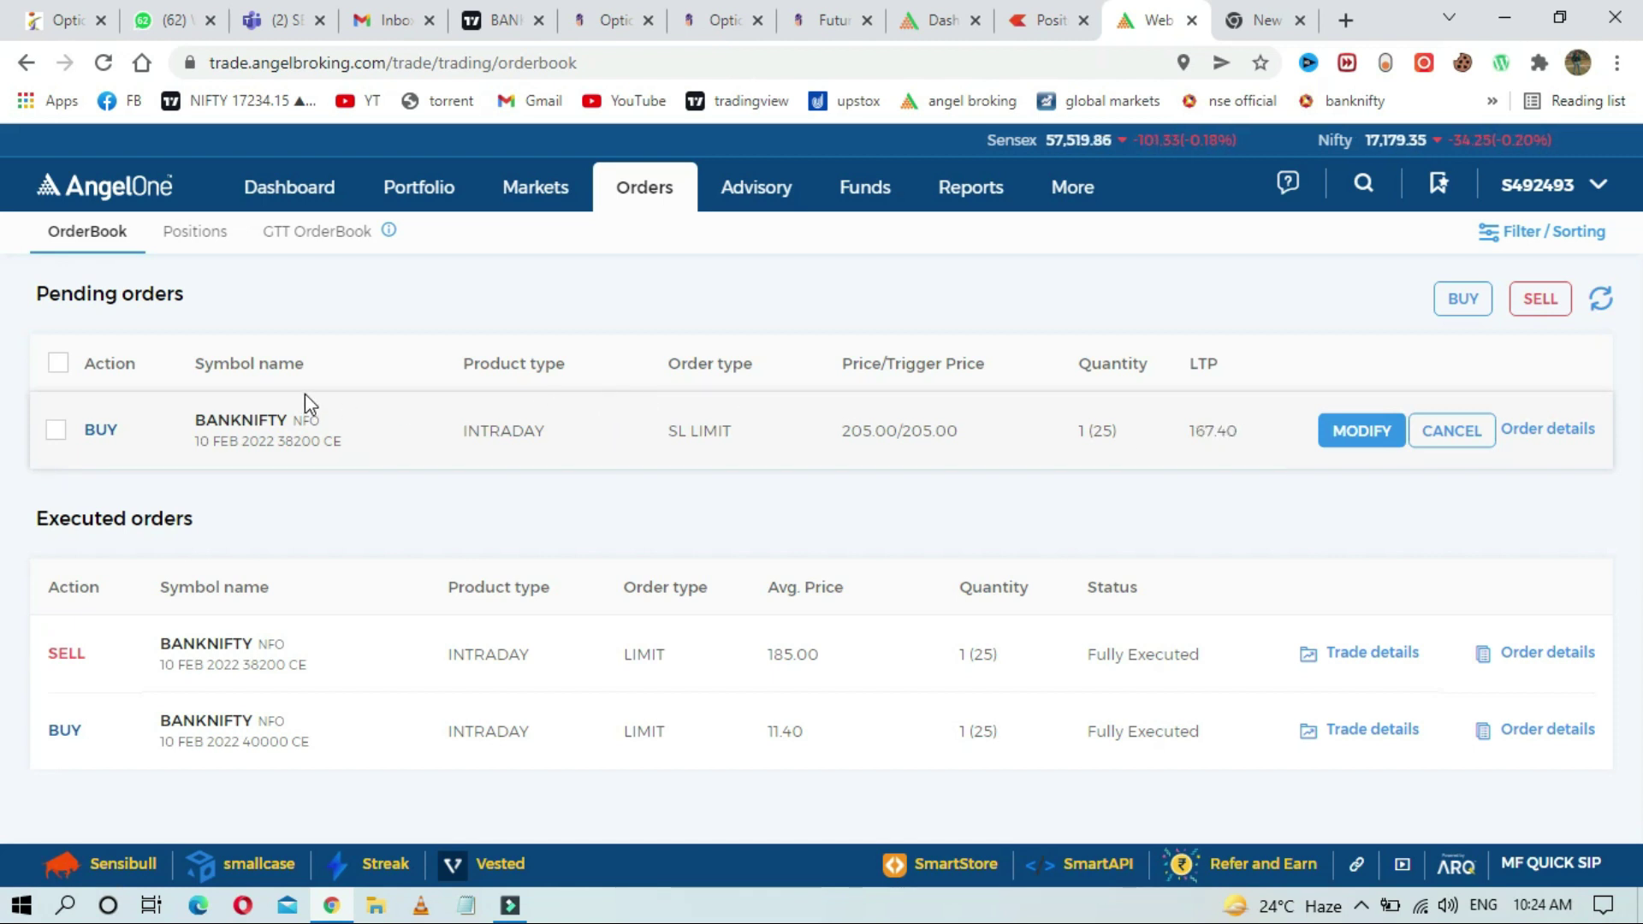
{"action": "left_click", "coordinate": [203, 238]}
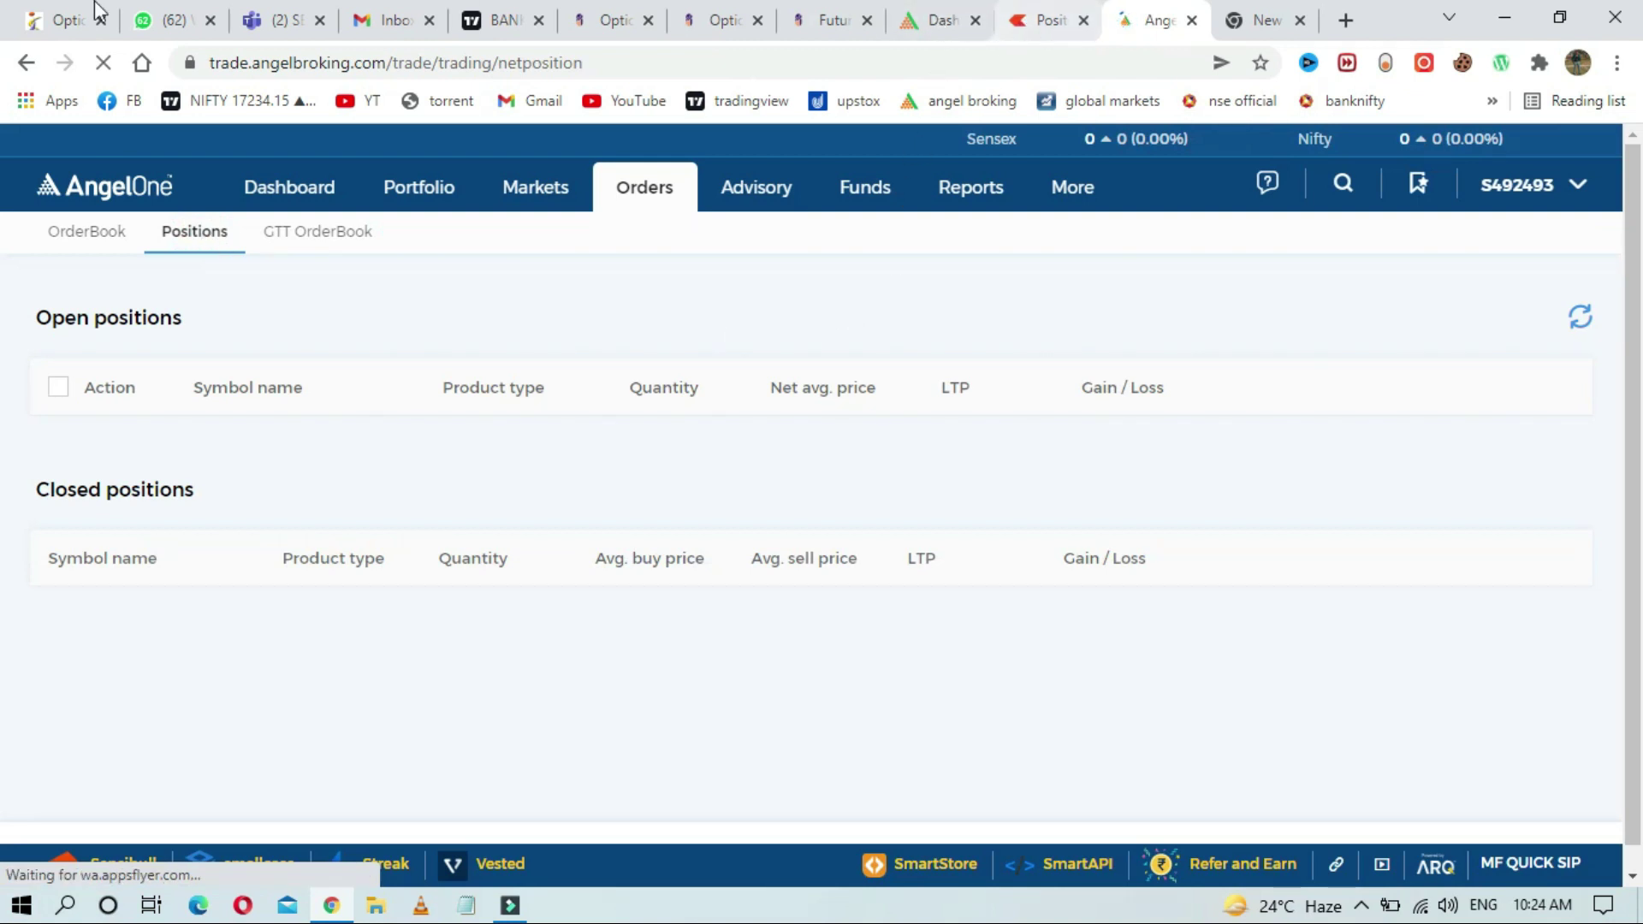
Step: Return to the BANKNIFTY1! chart in TradingView and compress its price scale to examine the drop below the 37897.80 line
{"action": "left_click", "coordinate": [476, 19]}
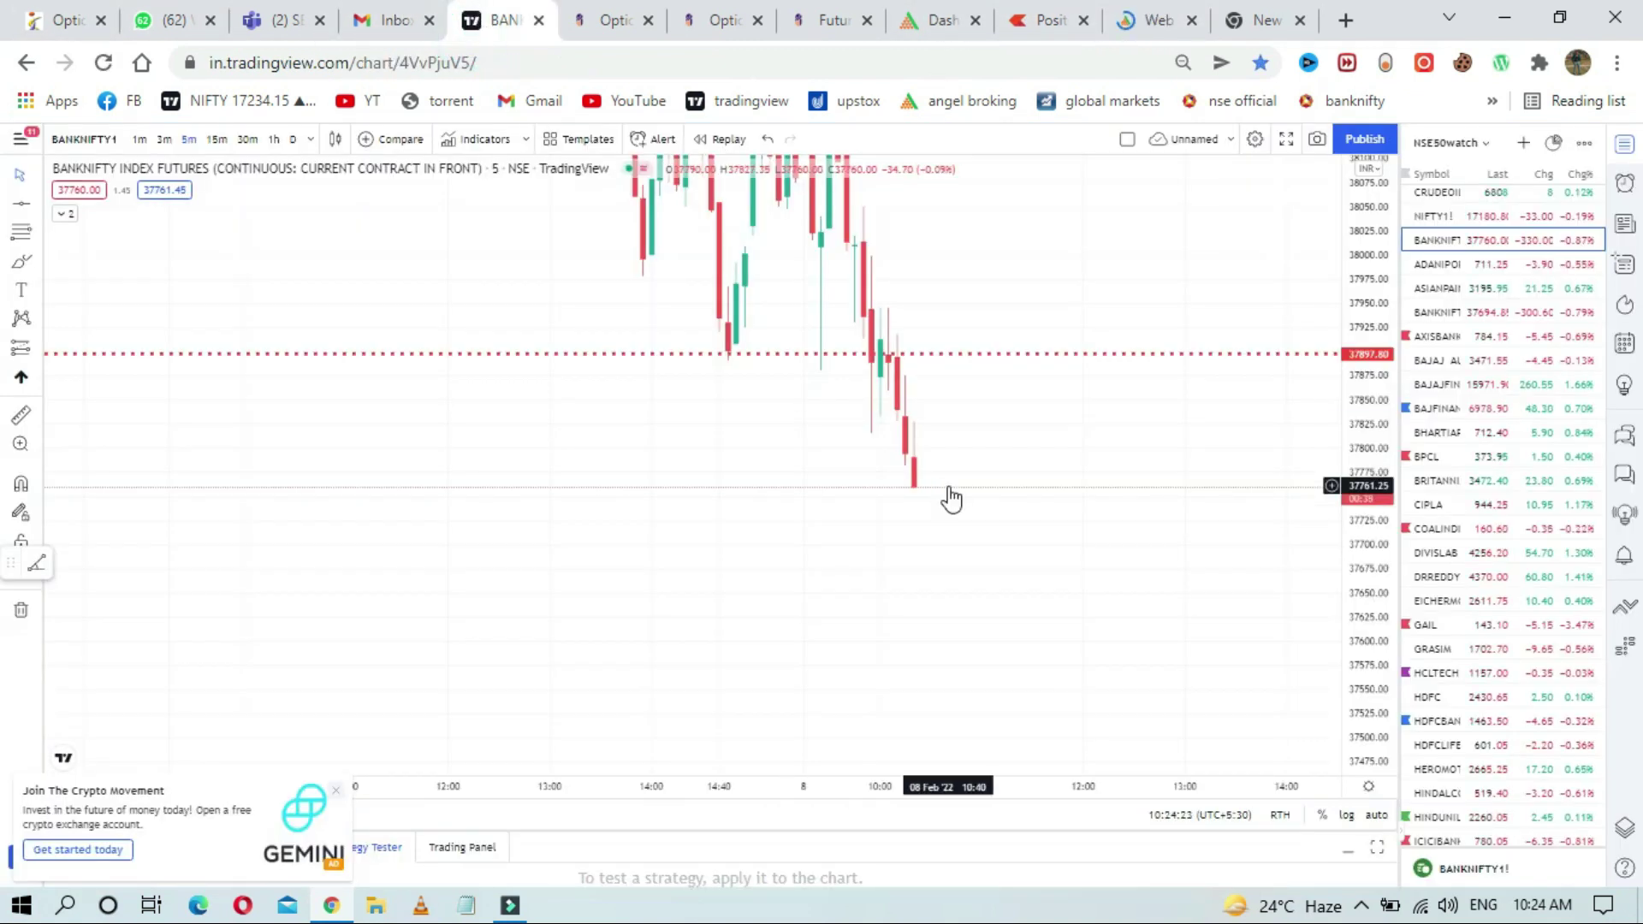
{"action": "scroll", "coordinate": [932, 476], "scroll_direction": "up", "scroll_amount": 1}
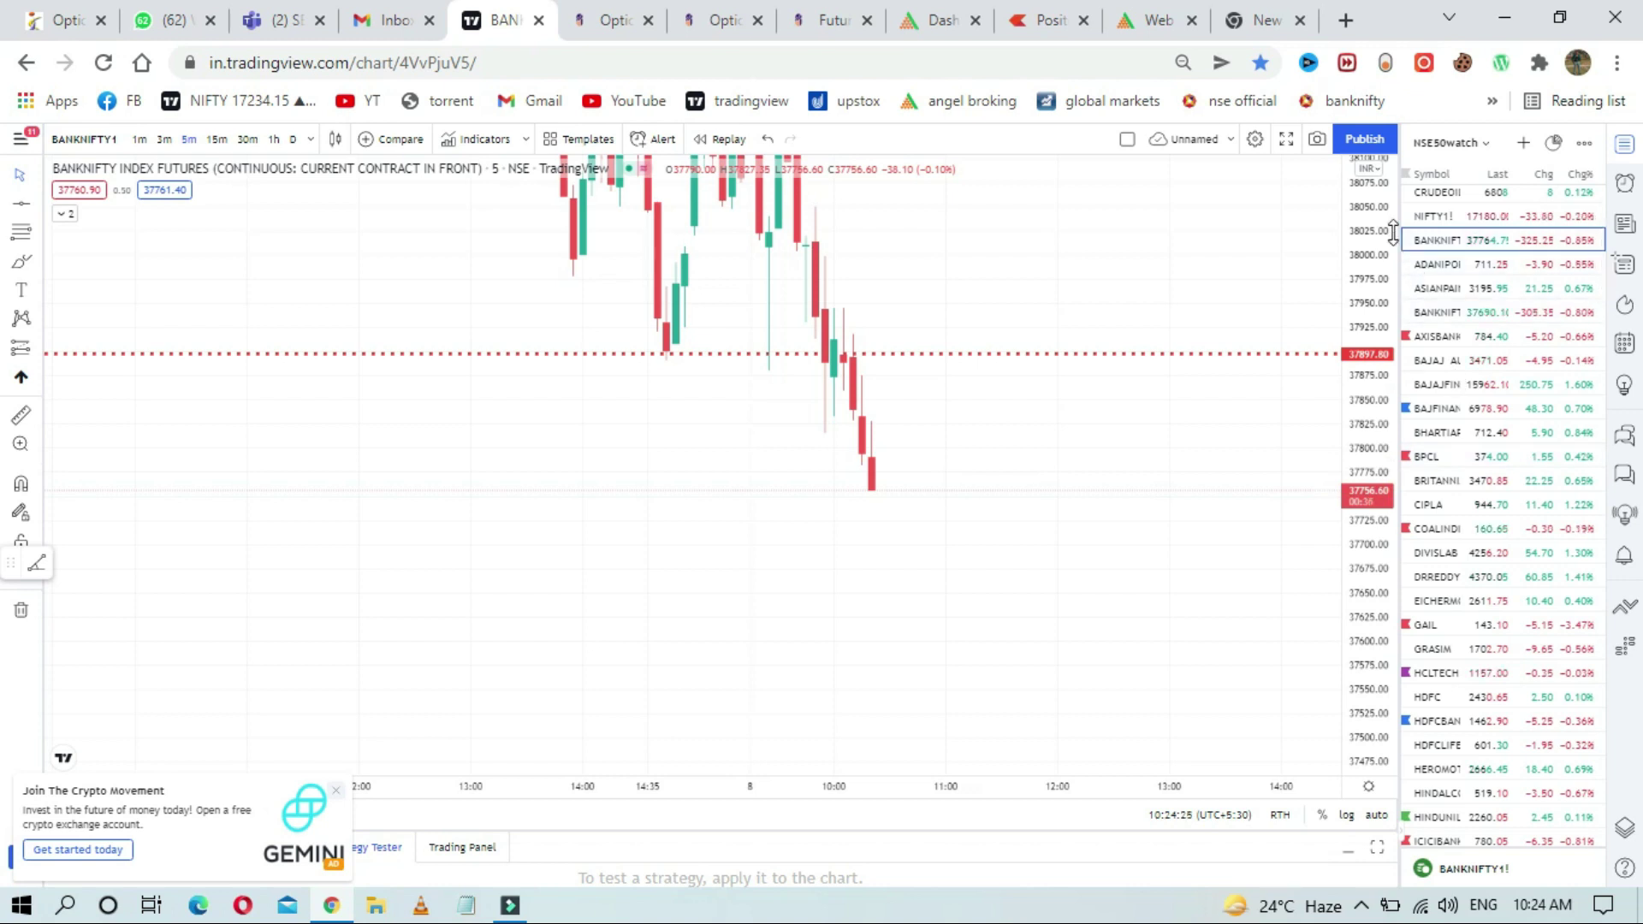
{"action": "left_click_drag", "start_coordinate": [1393, 232], "coordinate": [1328, 492]}
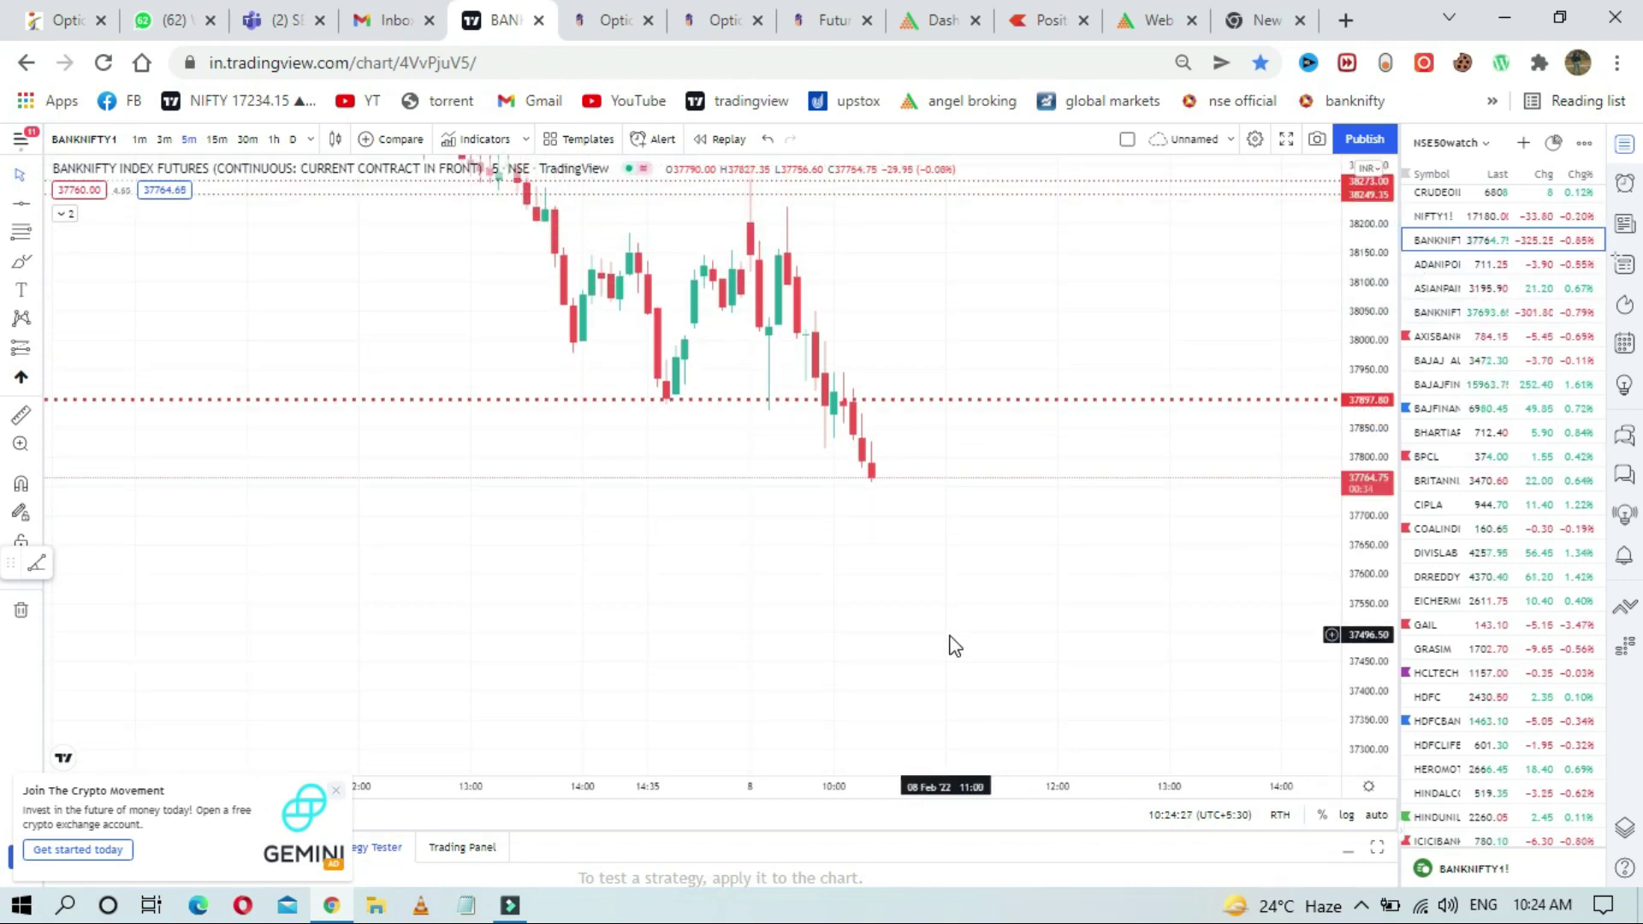
{"action": "left_click_drag", "start_coordinate": [565, 433], "coordinate": [590, 444]}
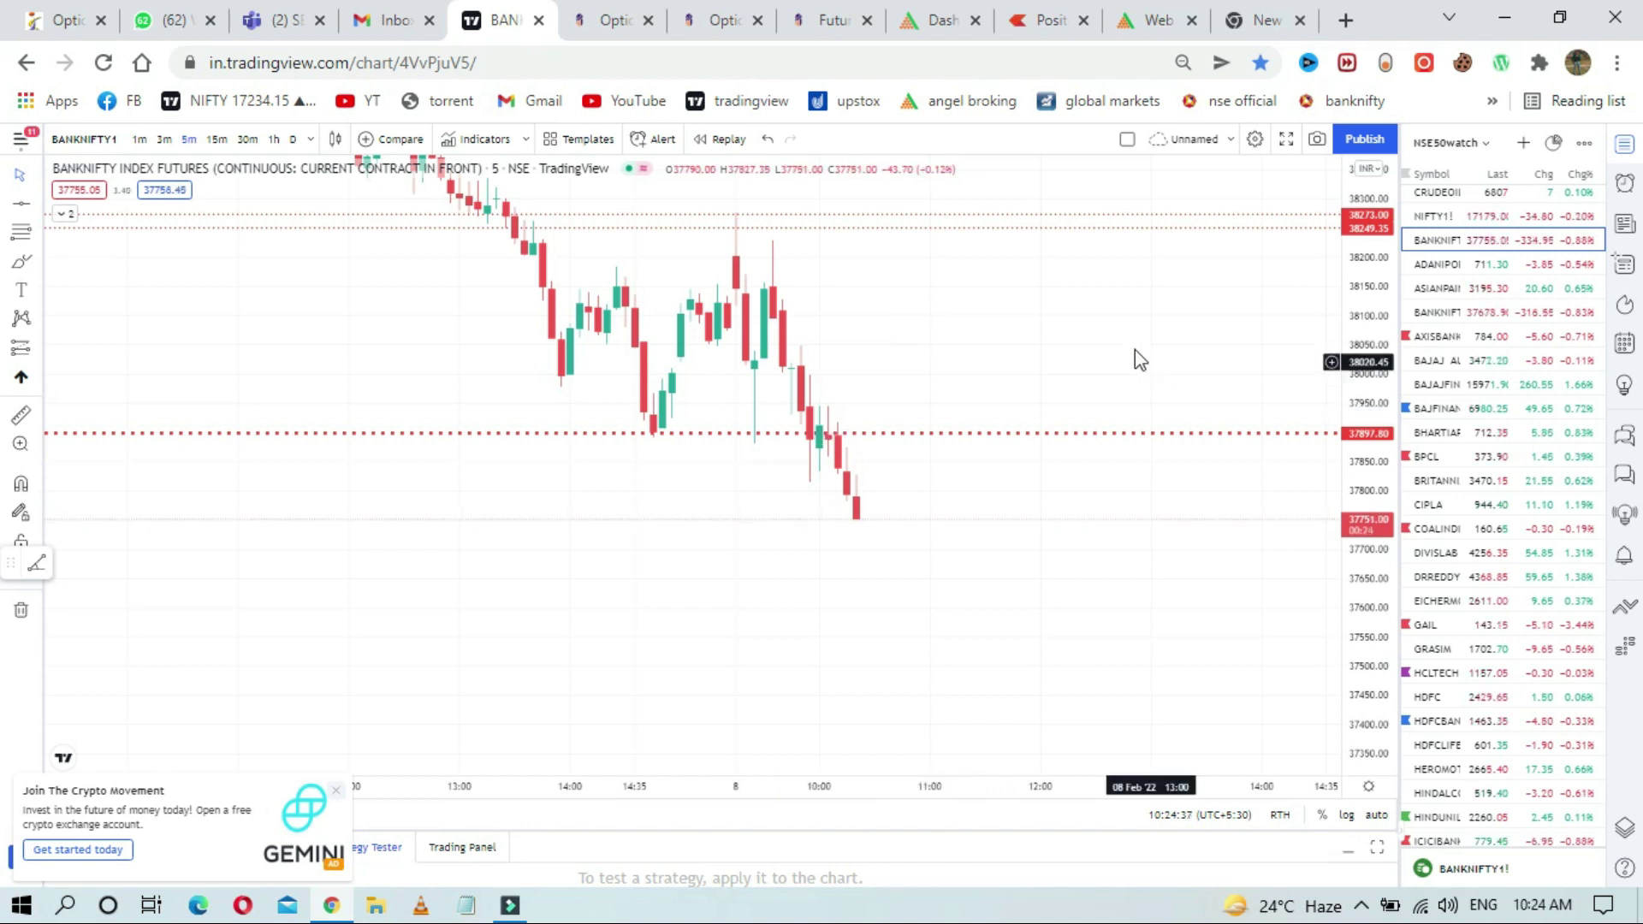
{"action": "left_click_drag", "start_coordinate": [1074, 326], "coordinate": [972, 367]}
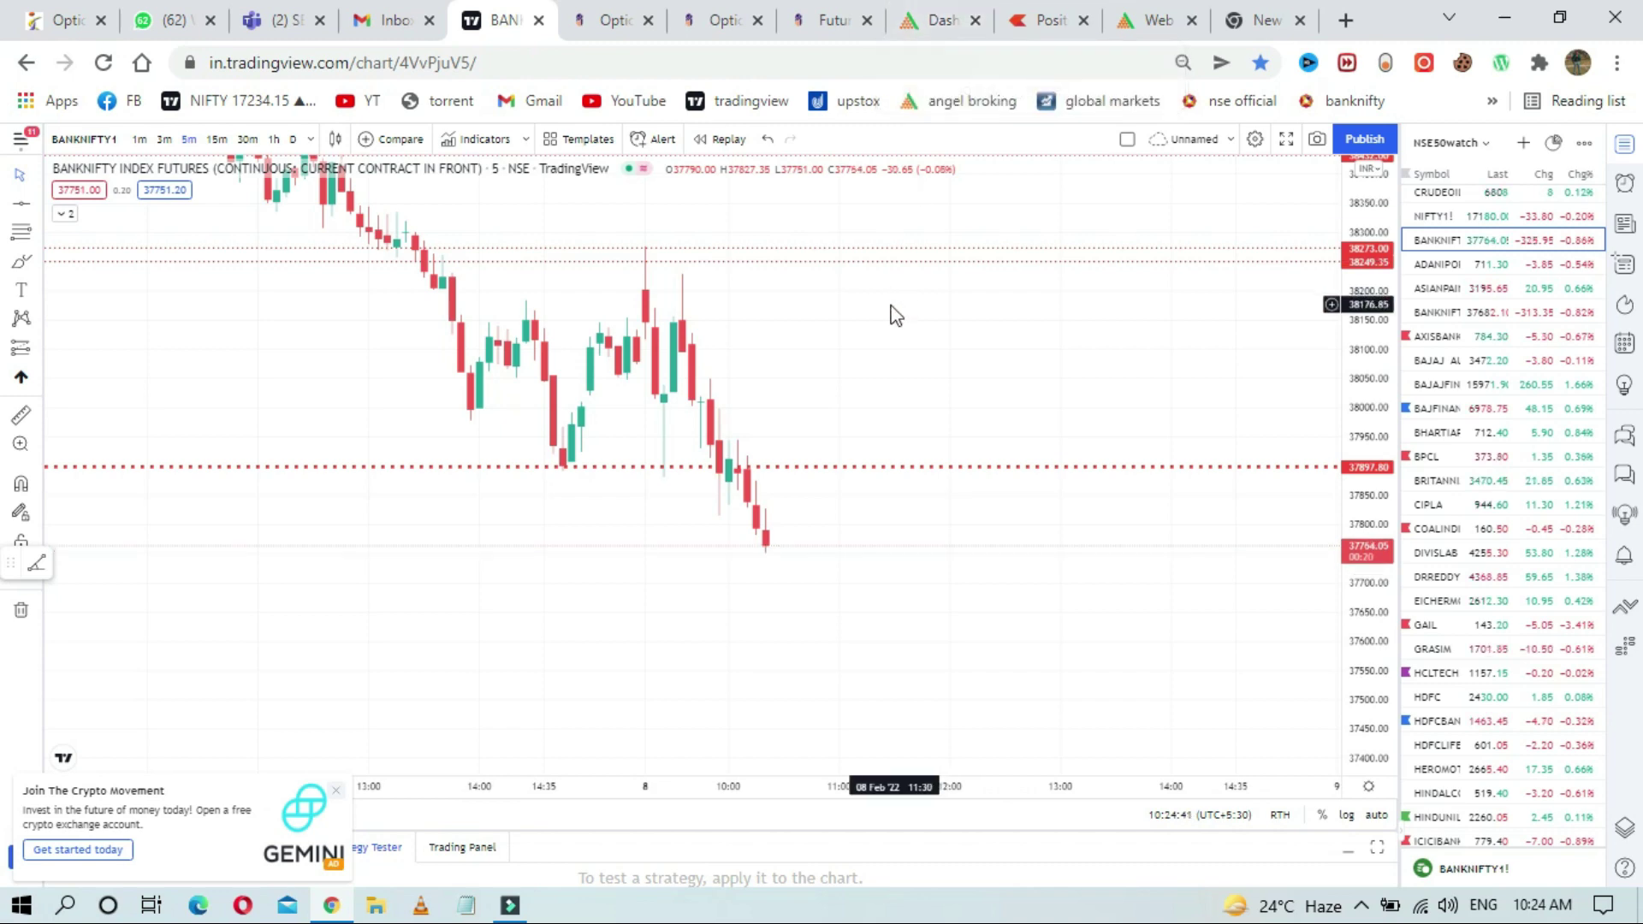
Step: Switch to Angel One, refresh the open BANKNIFTY positions and check the closed positions and today's gain
{"action": "left_click", "coordinate": [1144, 10]}
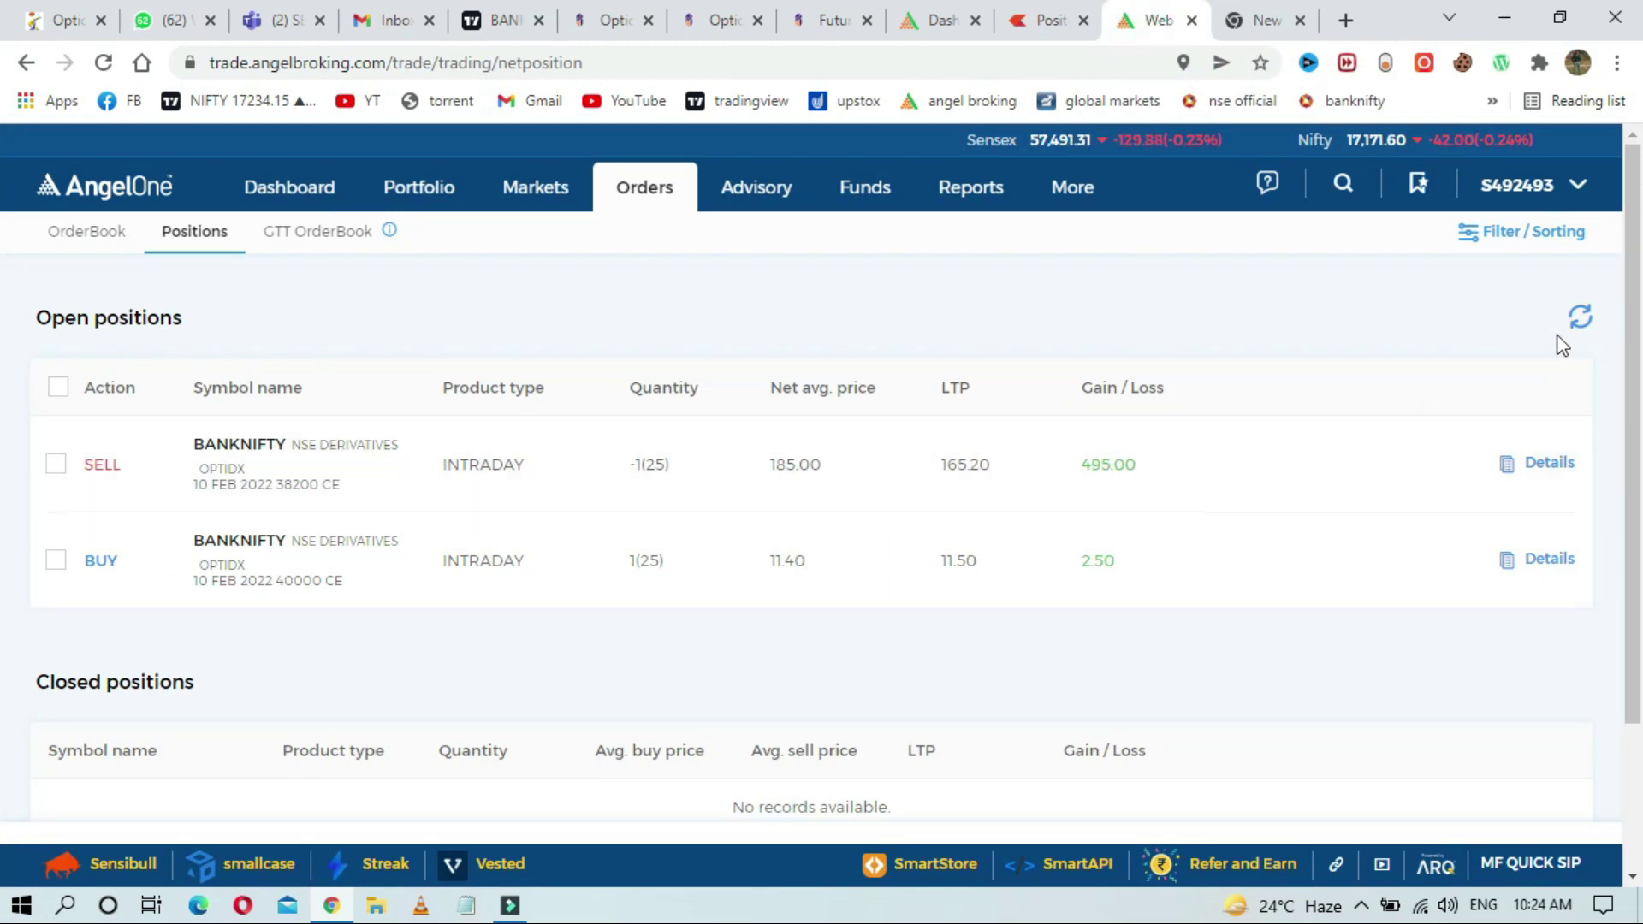
{"action": "left_click", "coordinate": [1586, 320]}
{"action": "scroll", "coordinate": [6, 480], "scroll_direction": "down", "scroll_amount": 2}
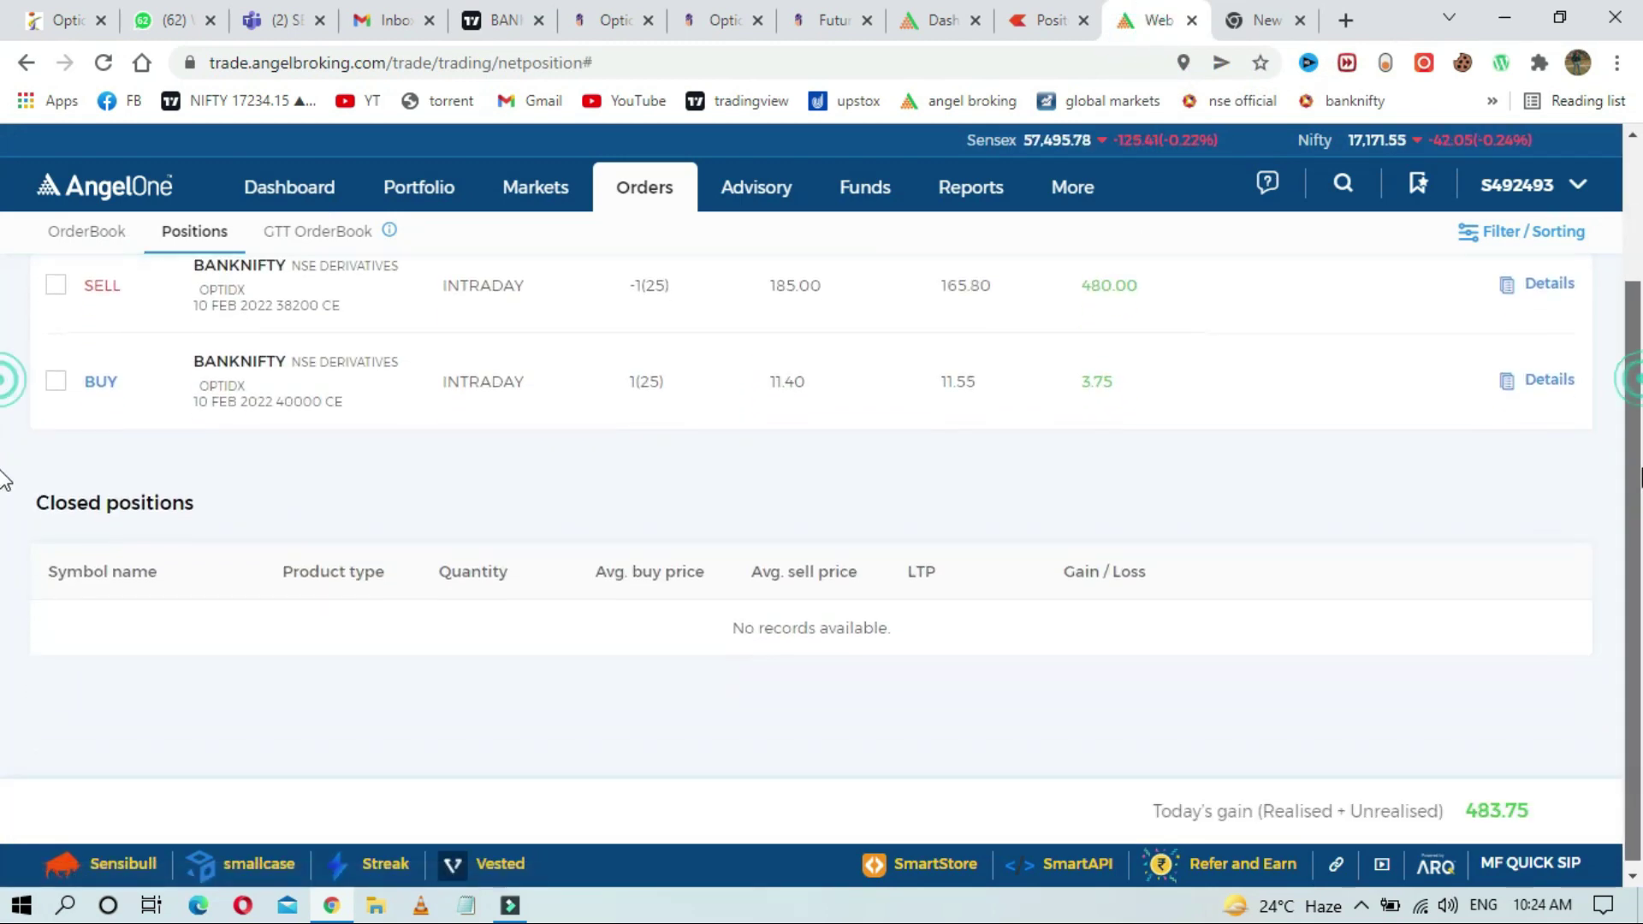
{"action": "scroll", "coordinate": [3, 539], "scroll_direction": "up", "scroll_amount": 2}
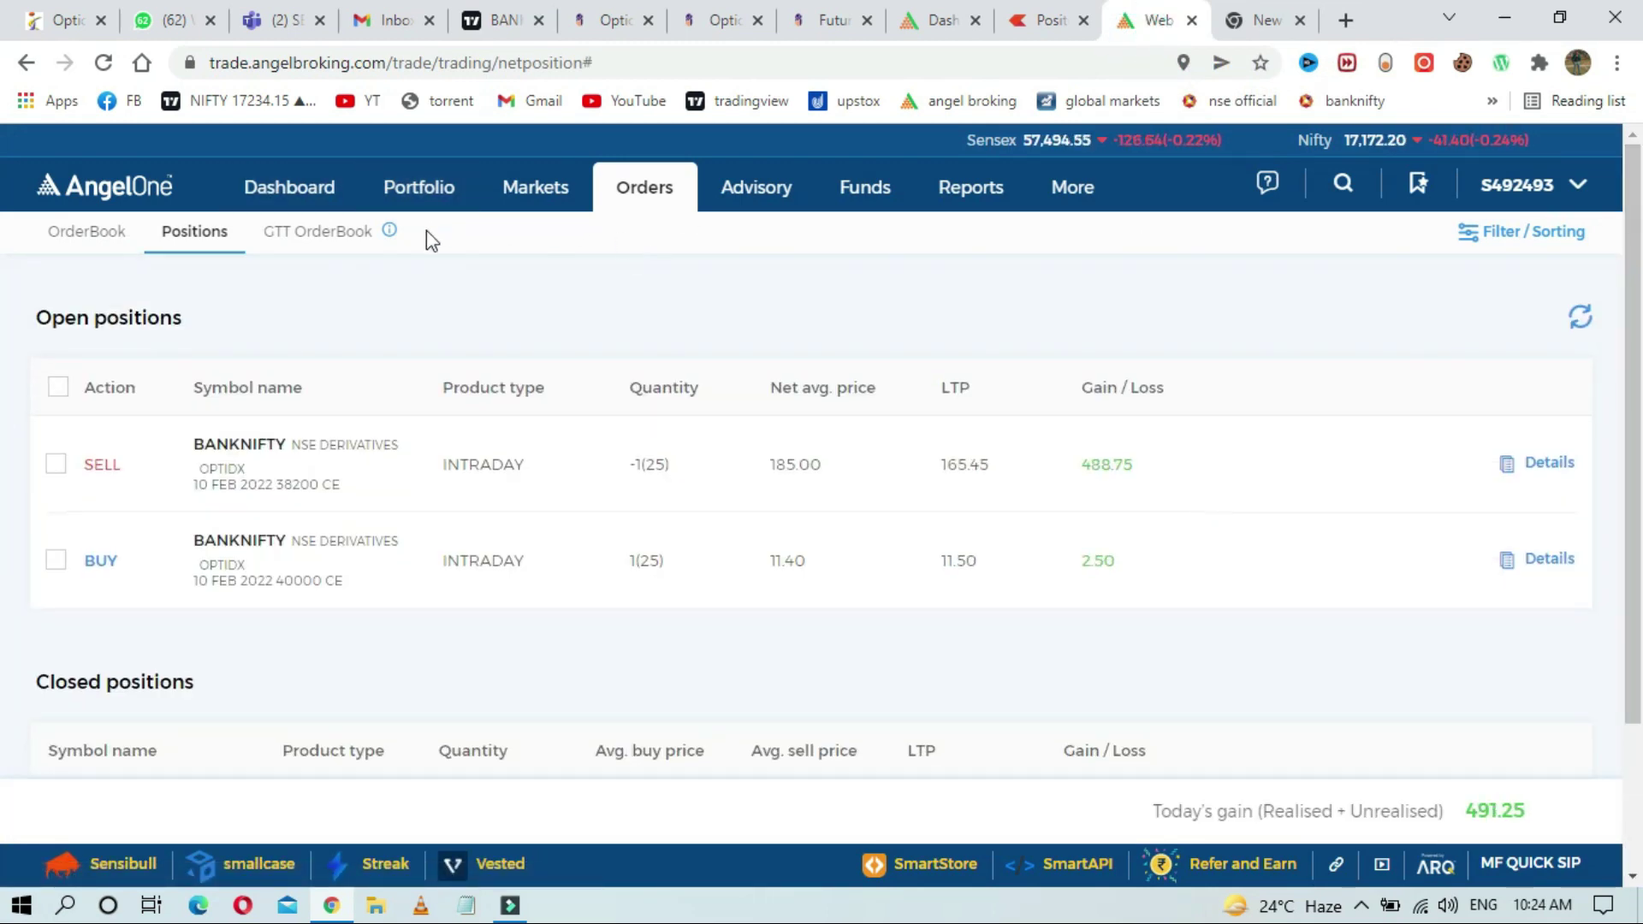
Step: Modify the pending BANKNIFTY 38200 CE stop-loss buy order to trigger price 185 and price 185, and submit it
{"action": "left_click", "coordinate": [108, 232]}
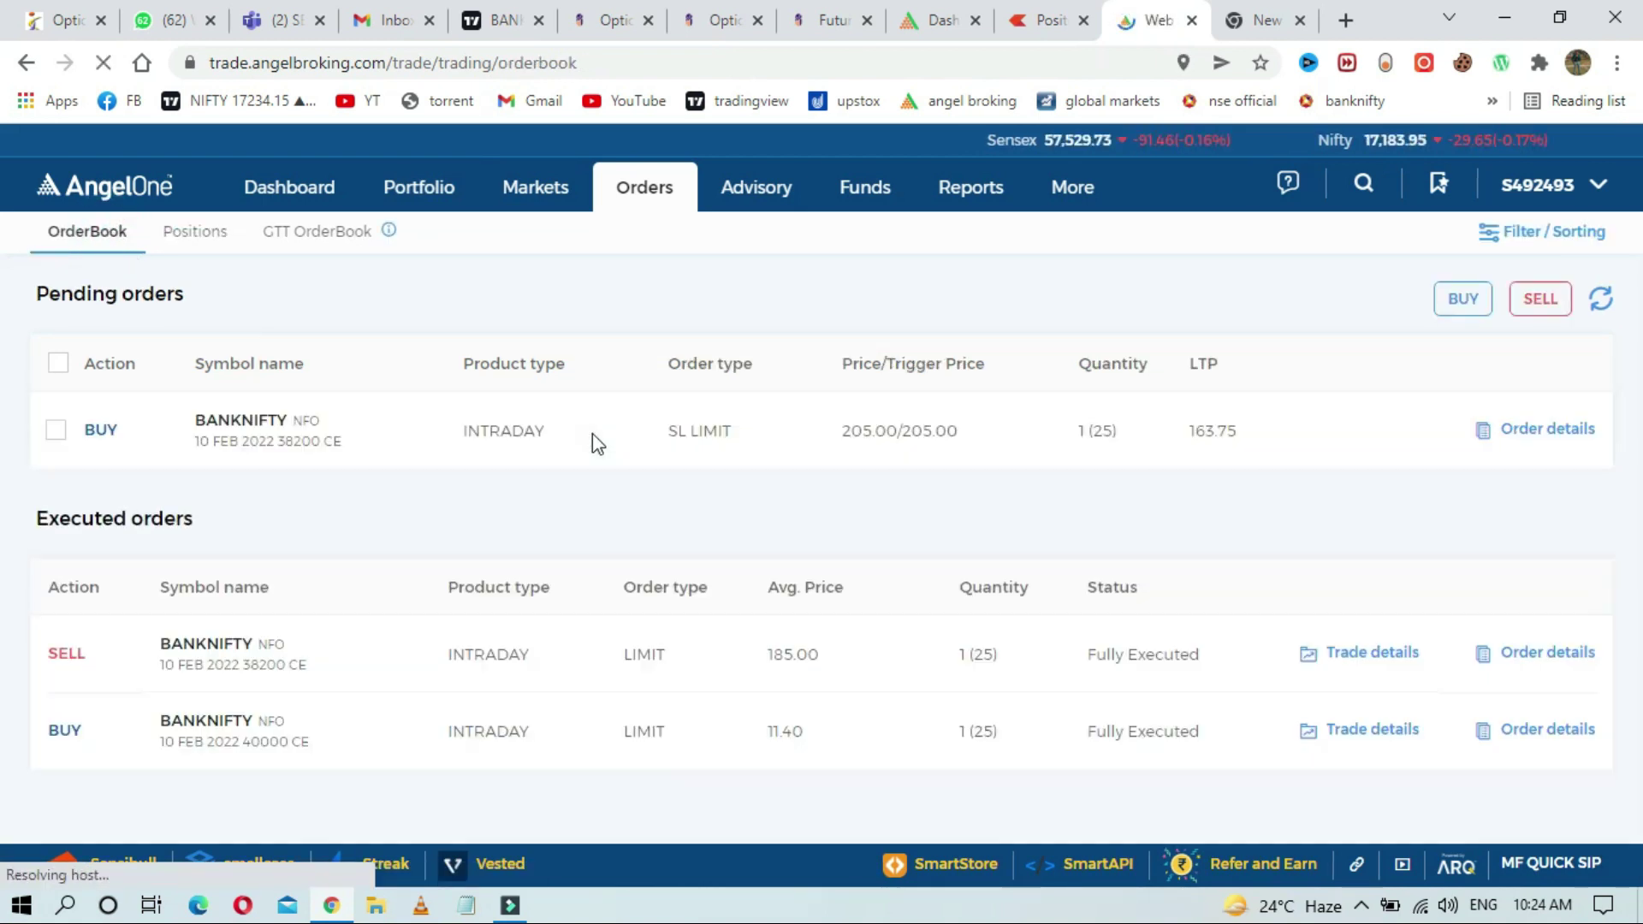
{"action": "left_click", "coordinate": [1369, 440]}
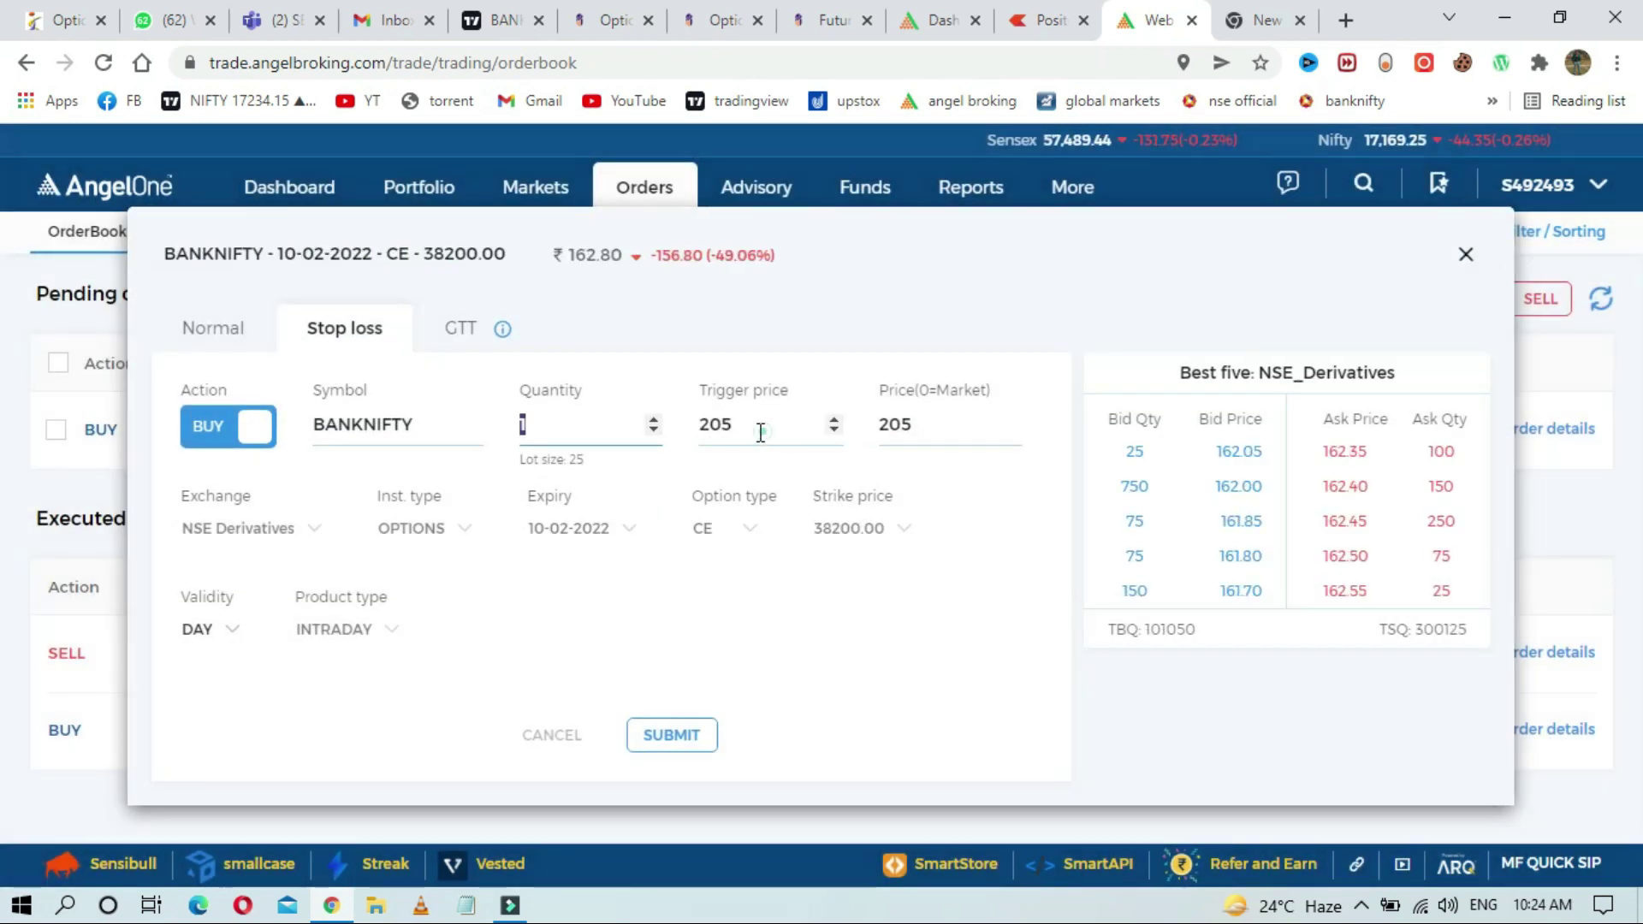
{"action": "left_click_drag", "start_coordinate": [758, 425], "coordinate": [695, 430]}
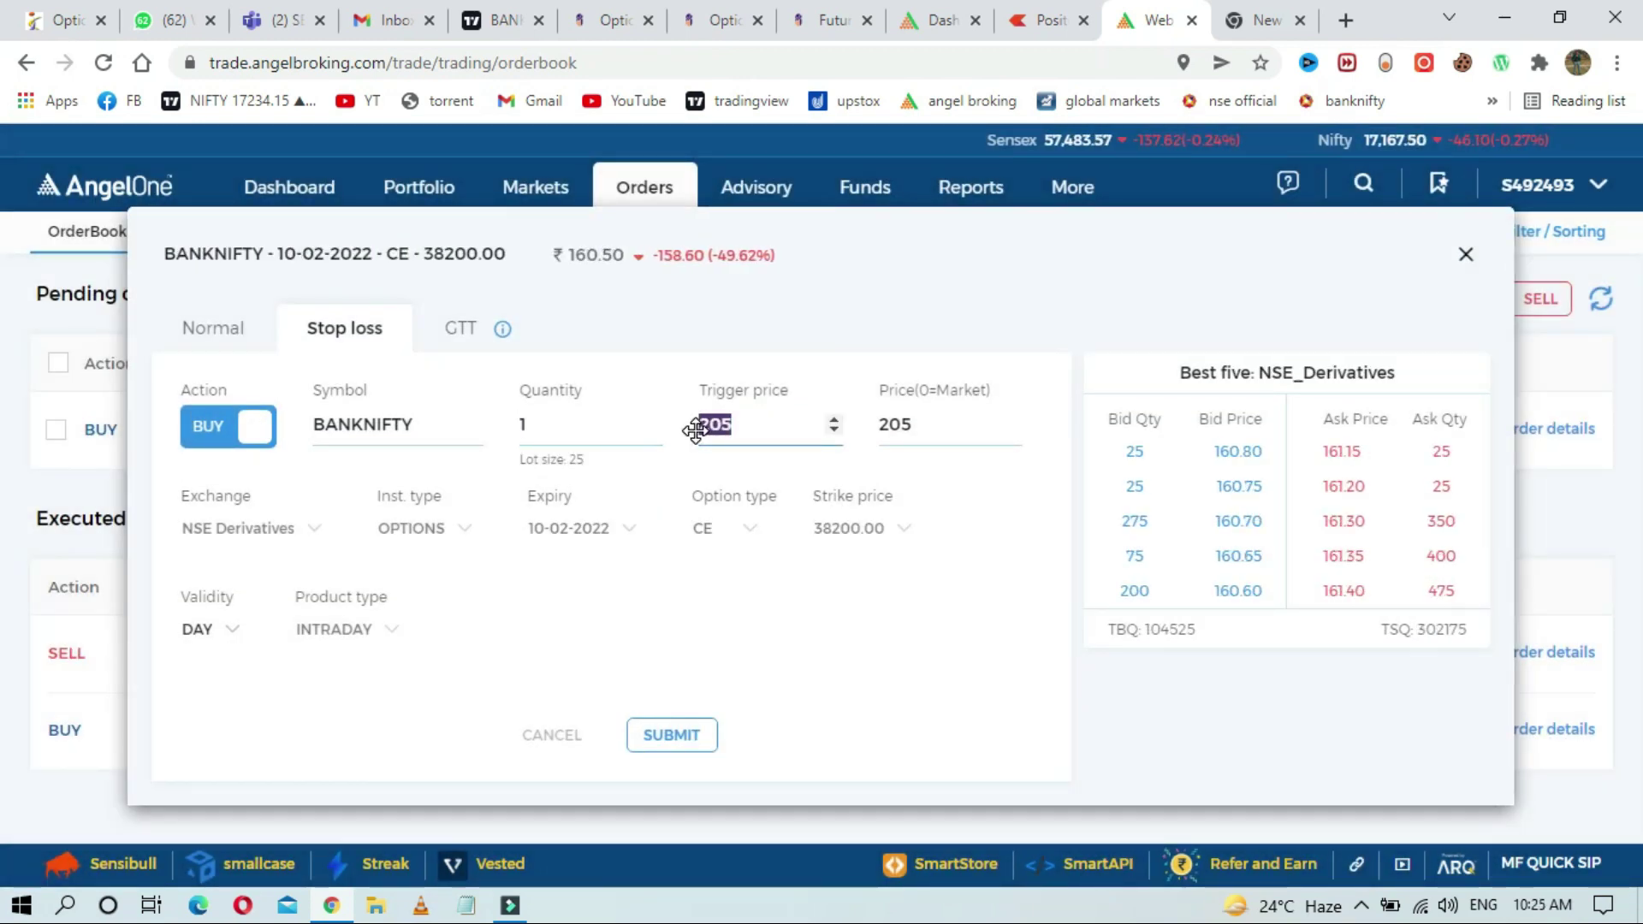
{"action": "type", "text": "185"}
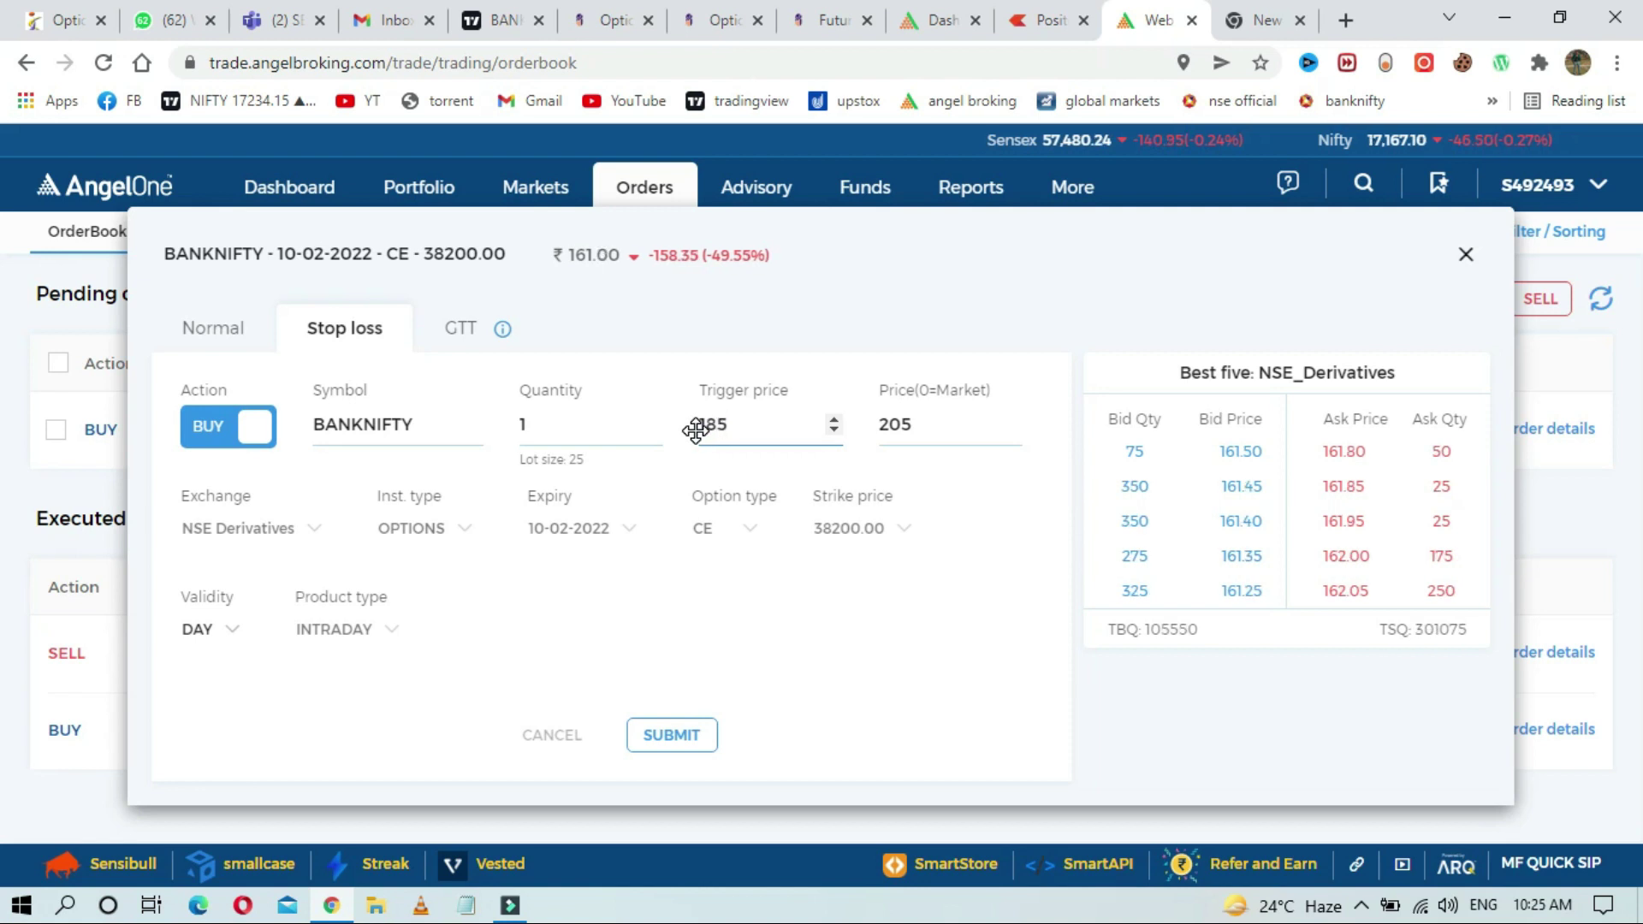
{"action": "left_click", "coordinate": [924, 437]}
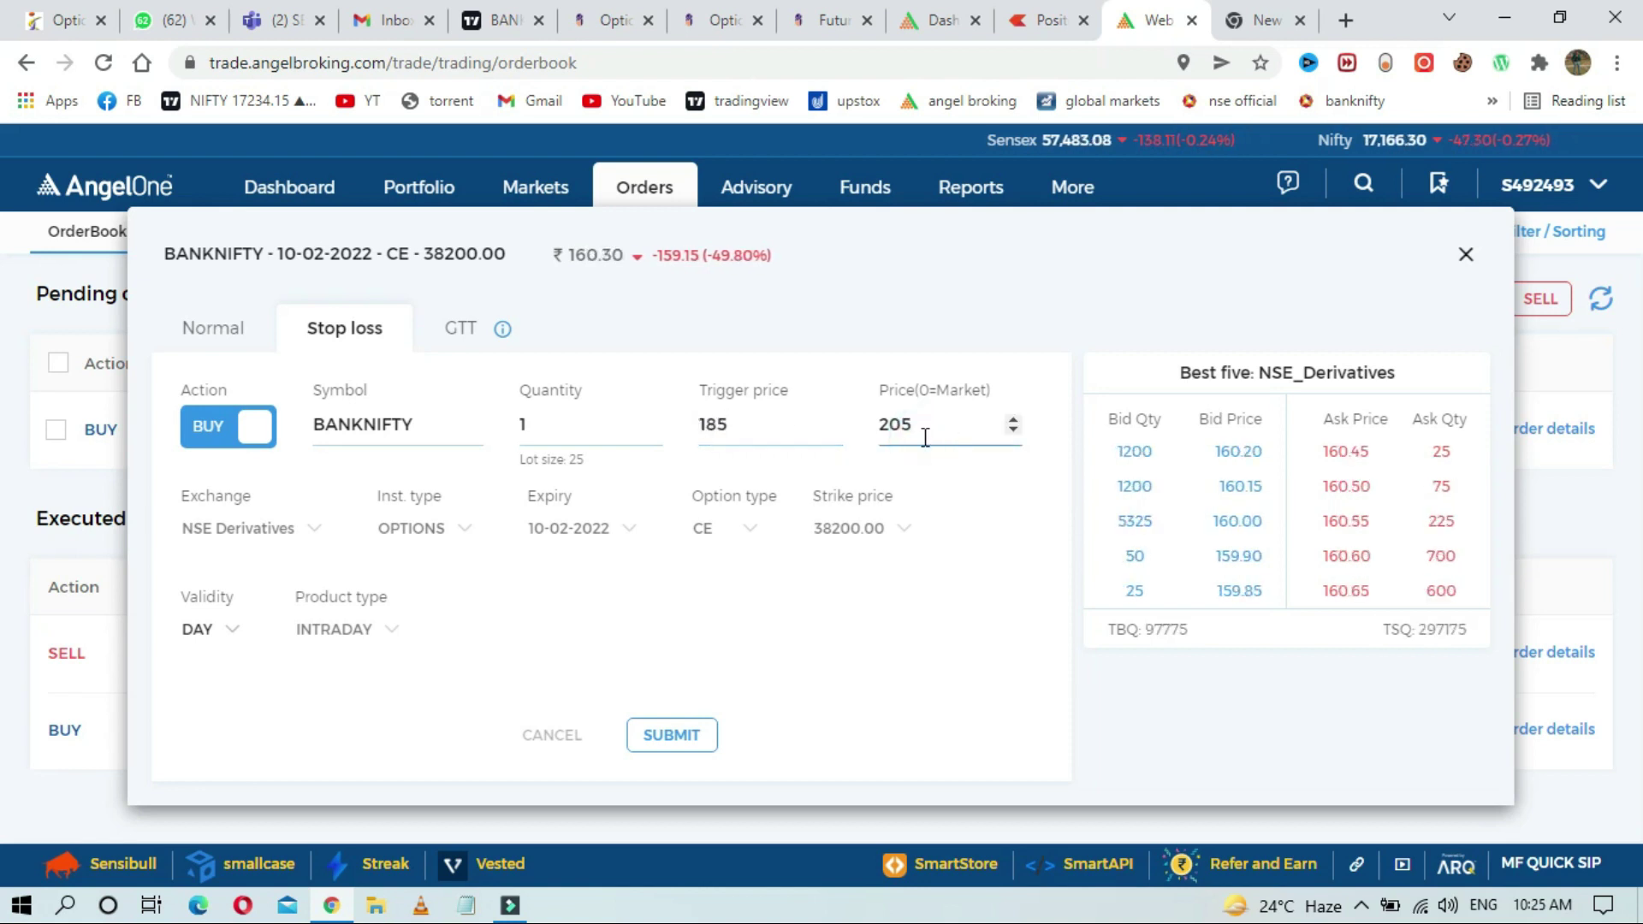
{"action": "type", "text": "1"}
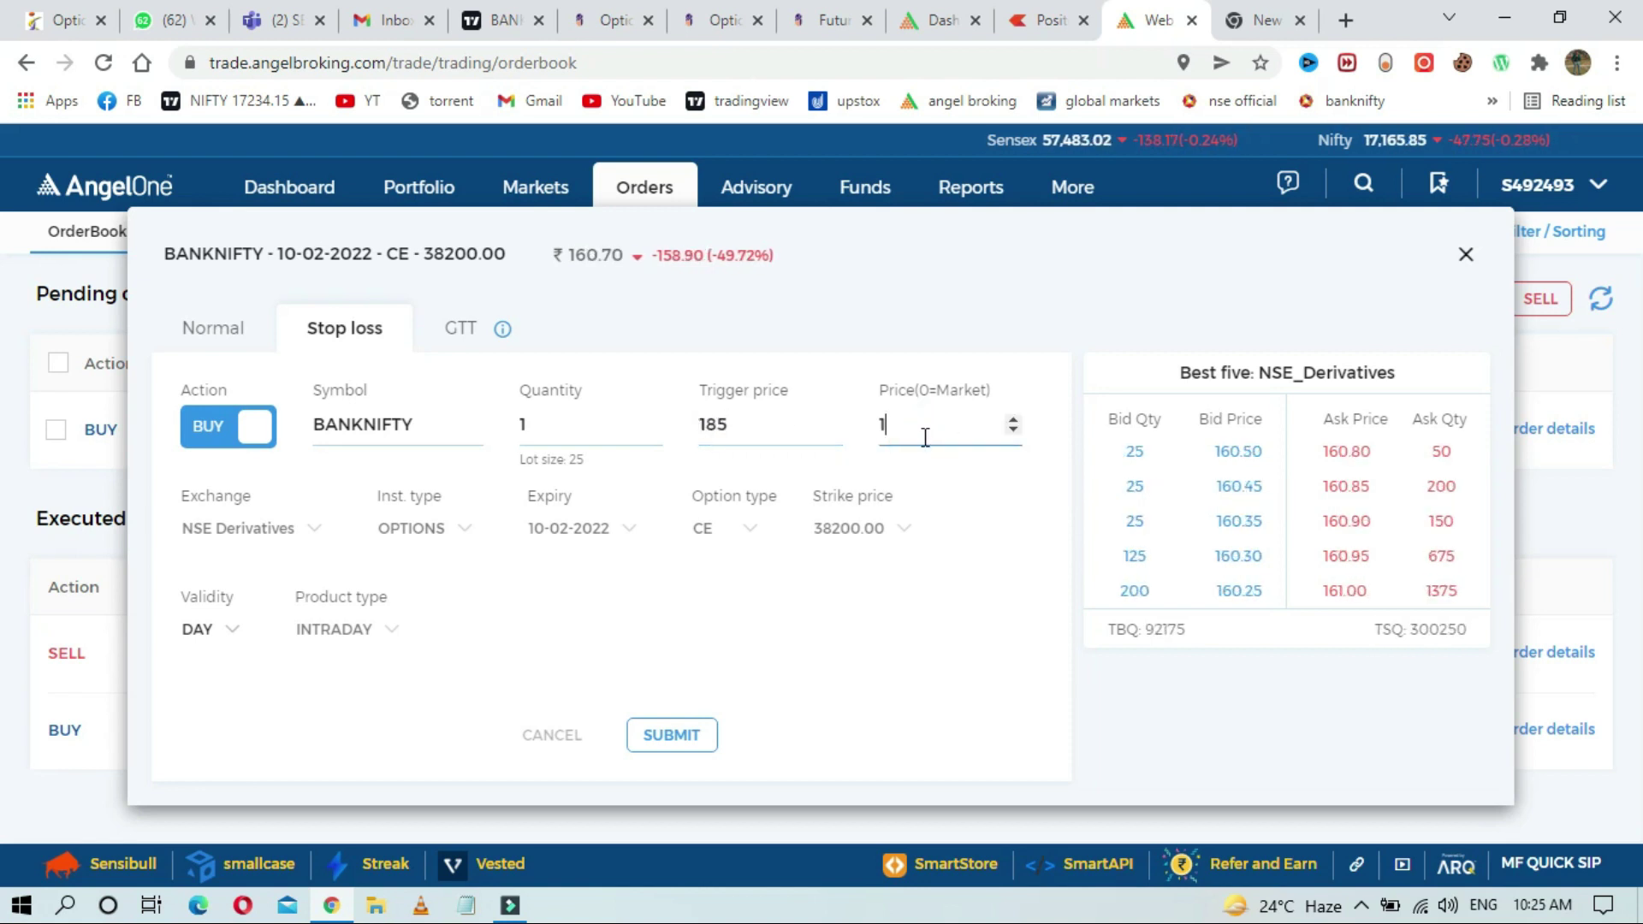
{"action": "type", "text": "85"}
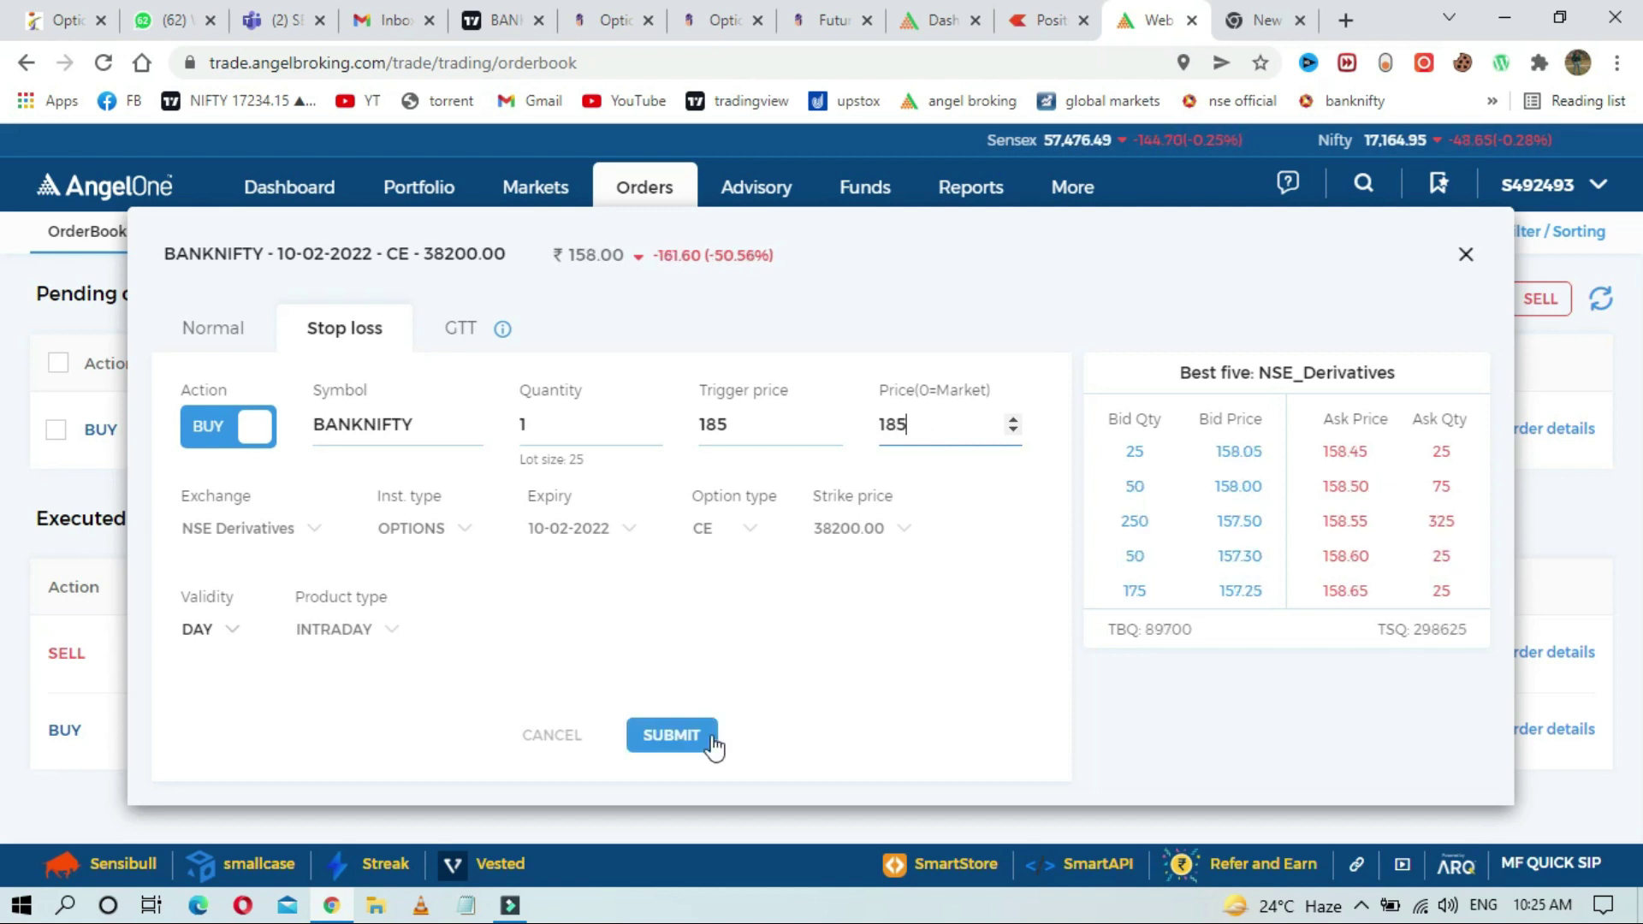
{"action": "left_click", "coordinate": [711, 737]}
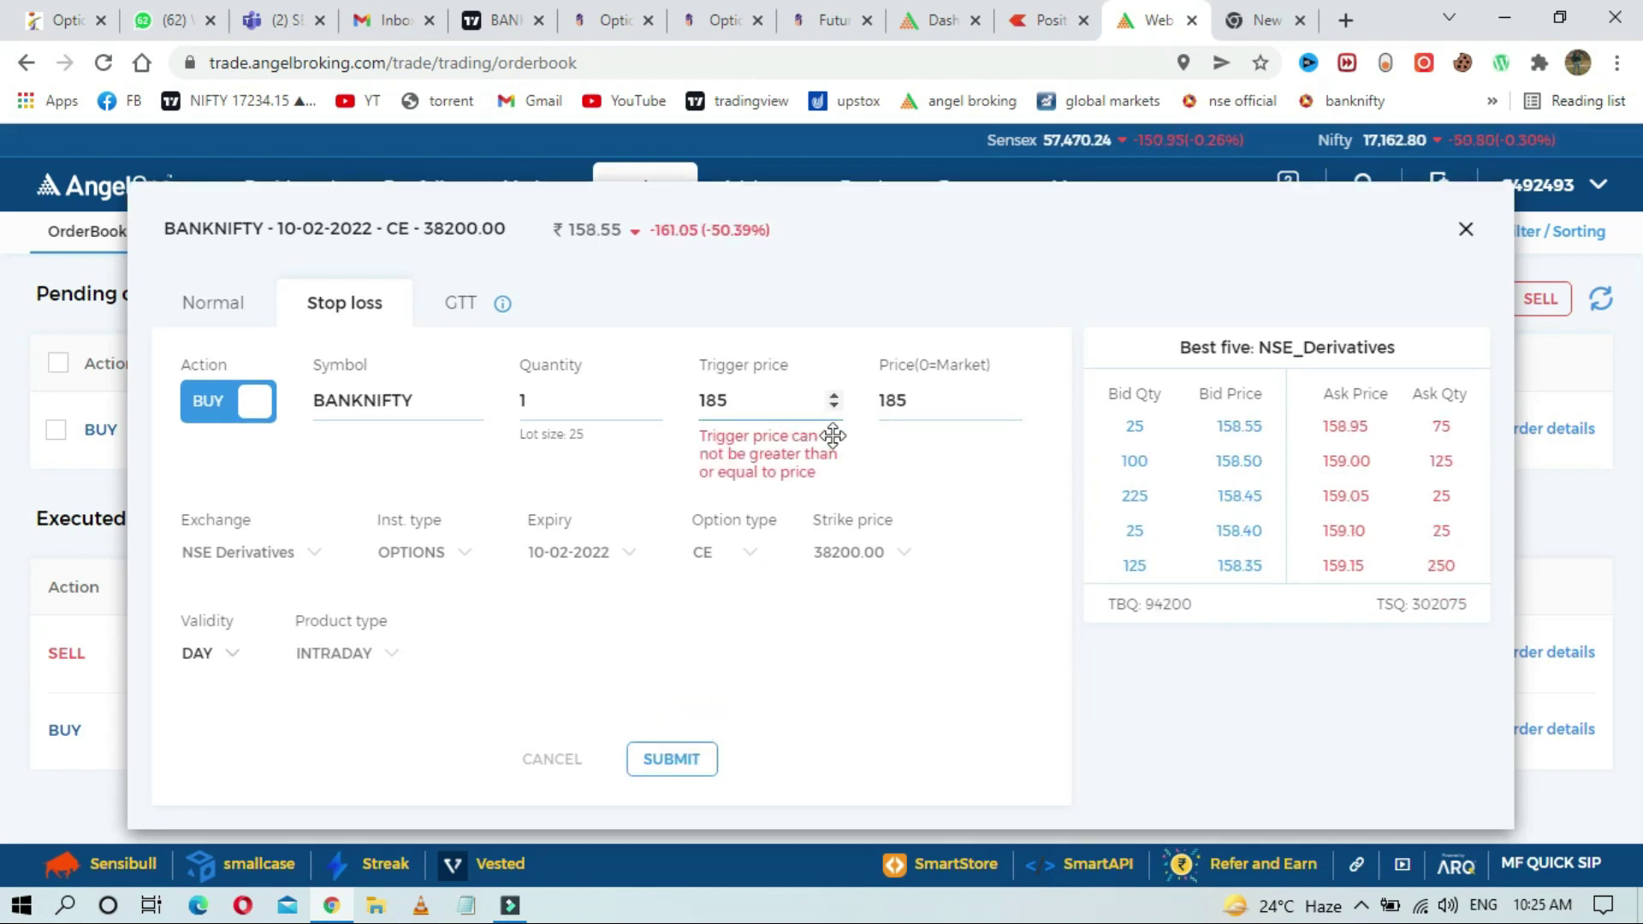
Step: Set the trigger price of the 38200 CE stop-loss buy order to 185.2 and try to submit it
{"action": "left_click", "coordinate": [834, 395]}
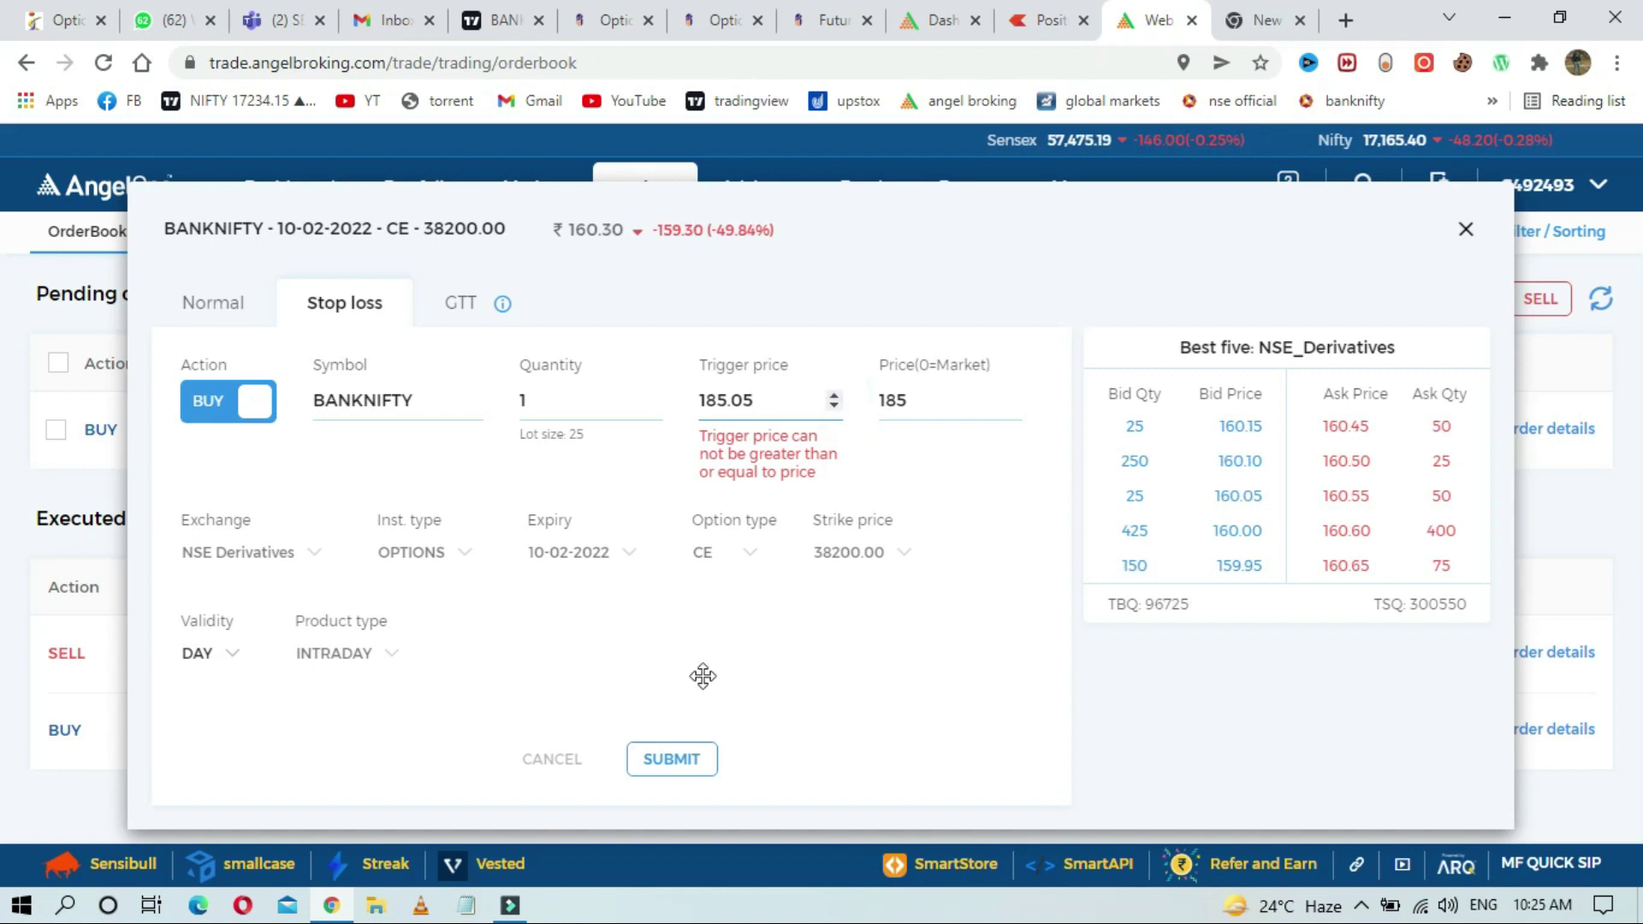
{"action": "left_click", "coordinate": [685, 762]}
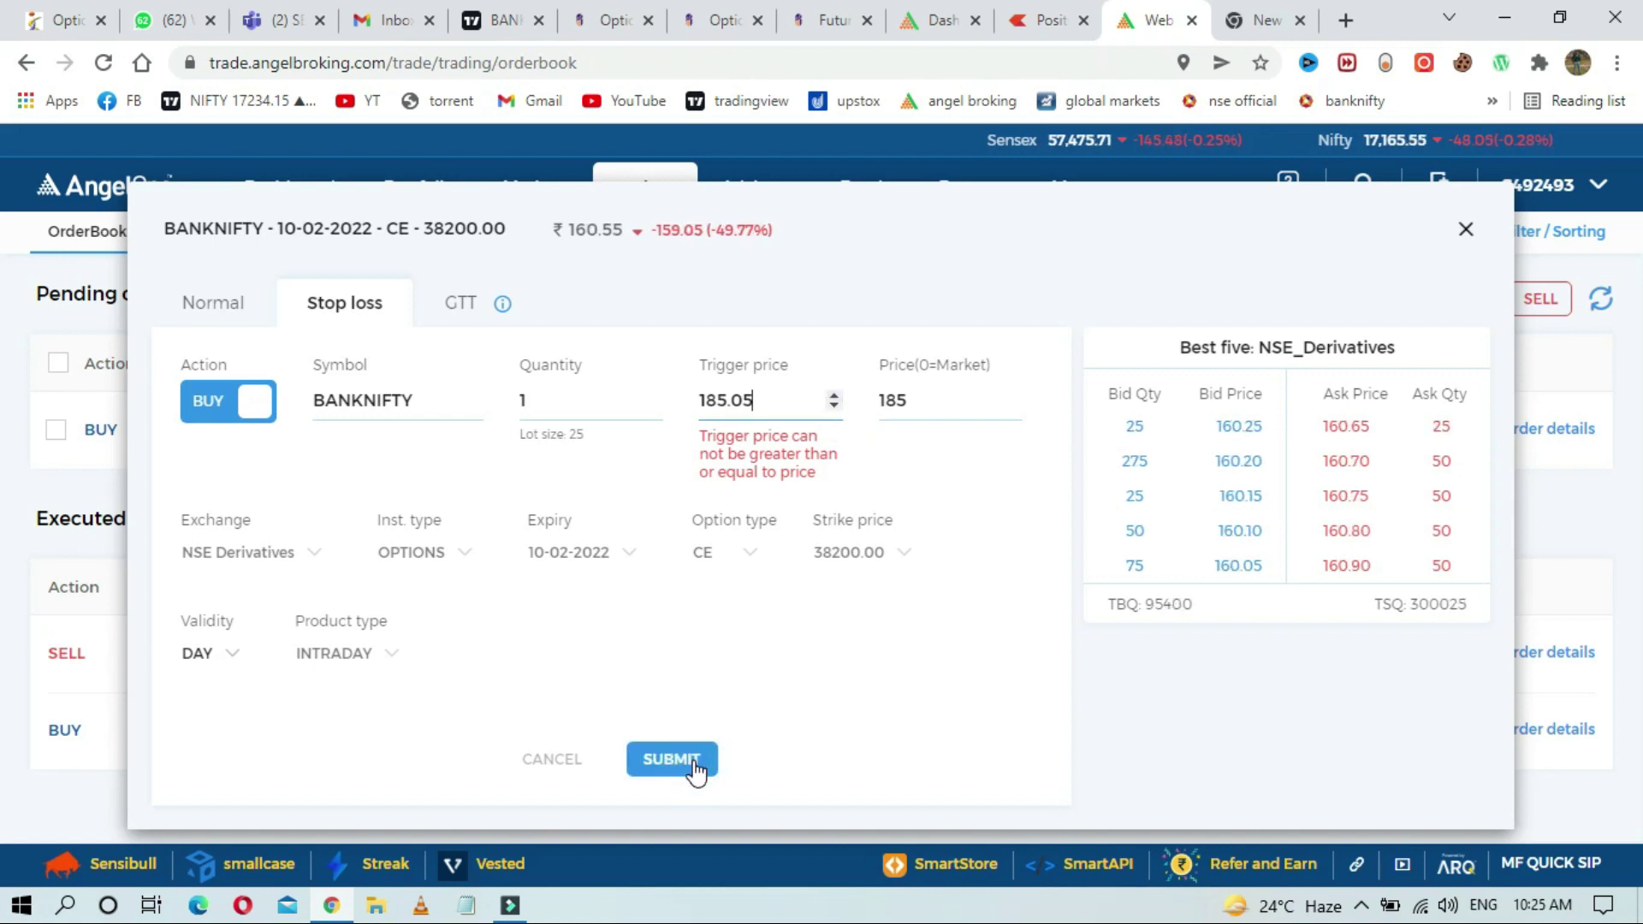
{"action": "left_click", "coordinate": [834, 405]}
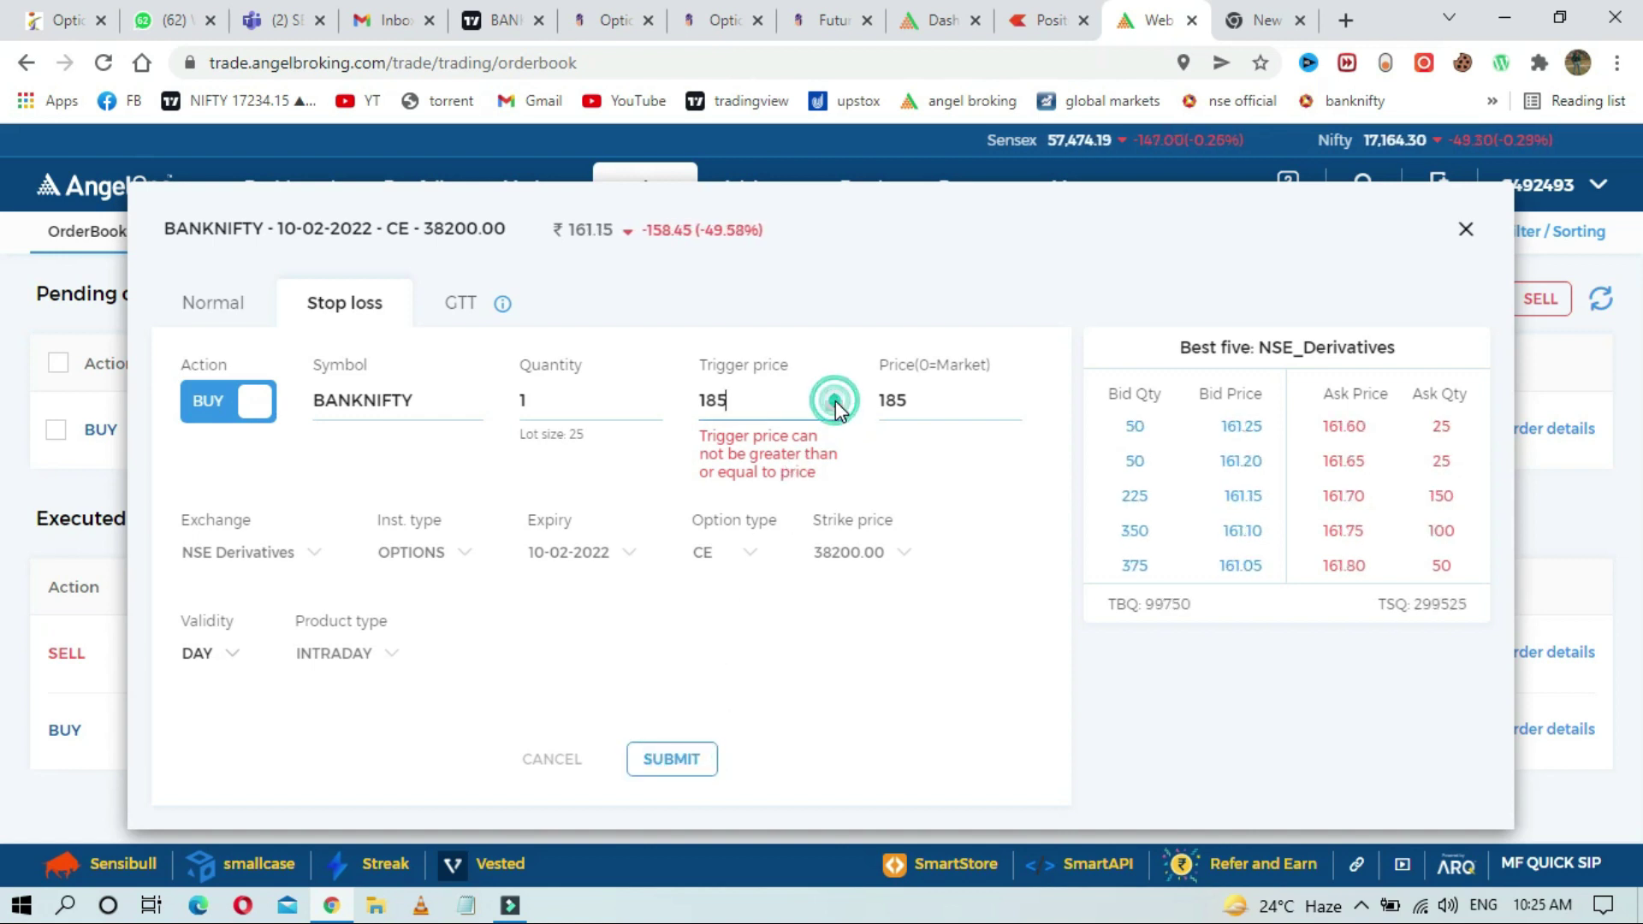
{"action": "left_click", "coordinate": [835, 408]}
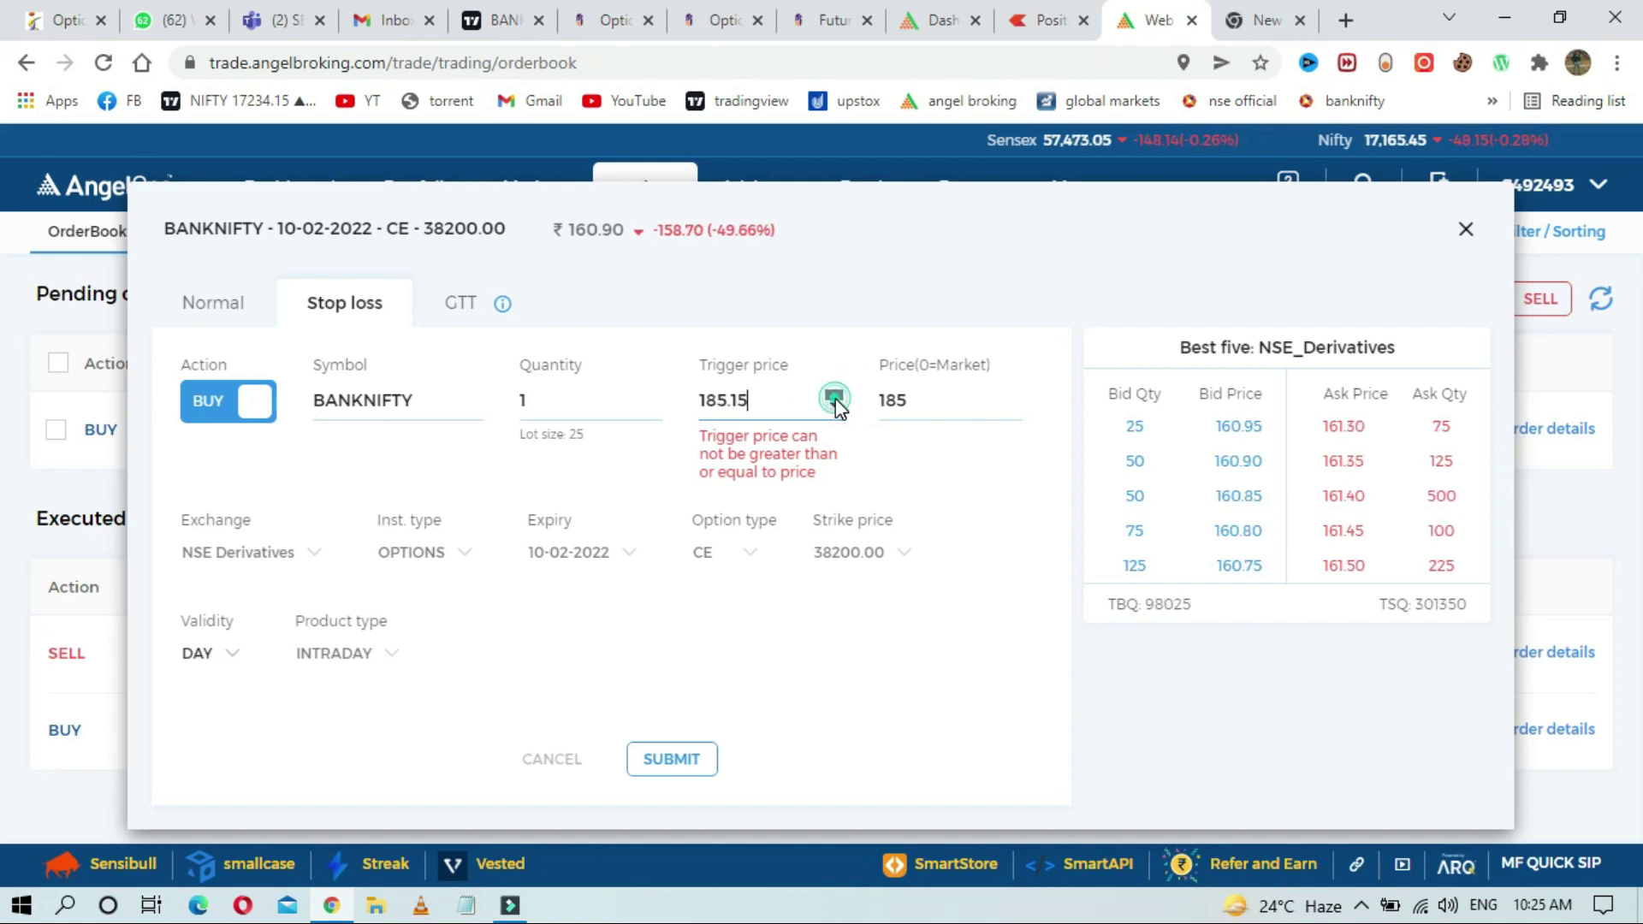
{"action": "left_click", "coordinate": [834, 396]}
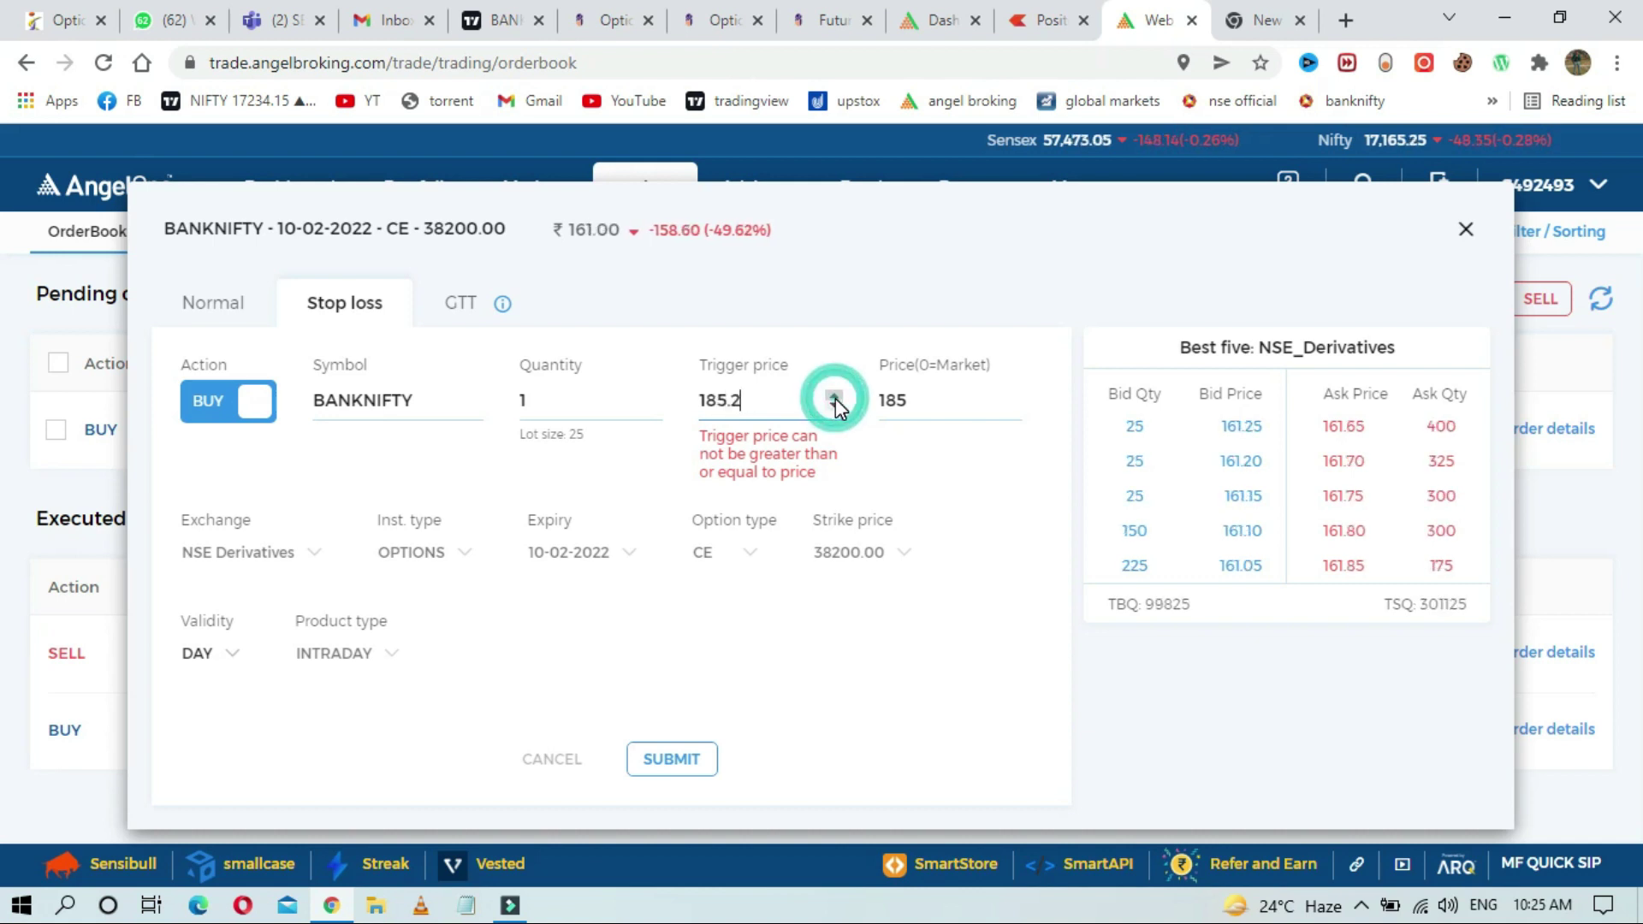
{"action": "left_click", "coordinate": [674, 768]}
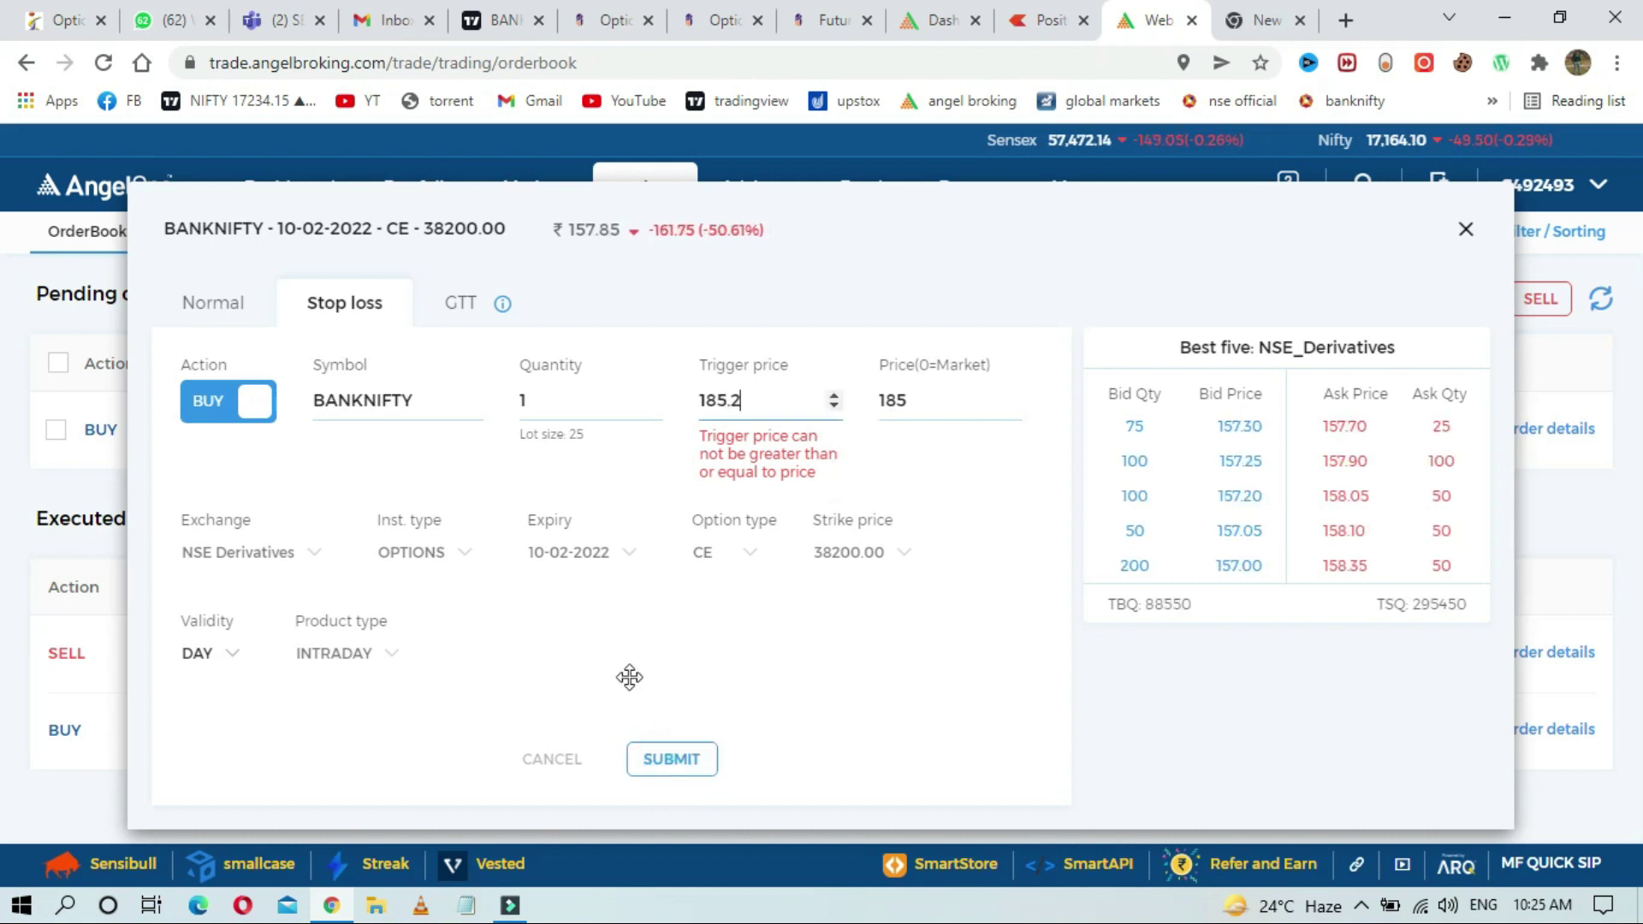
{"action": "left_click", "coordinate": [685, 767]}
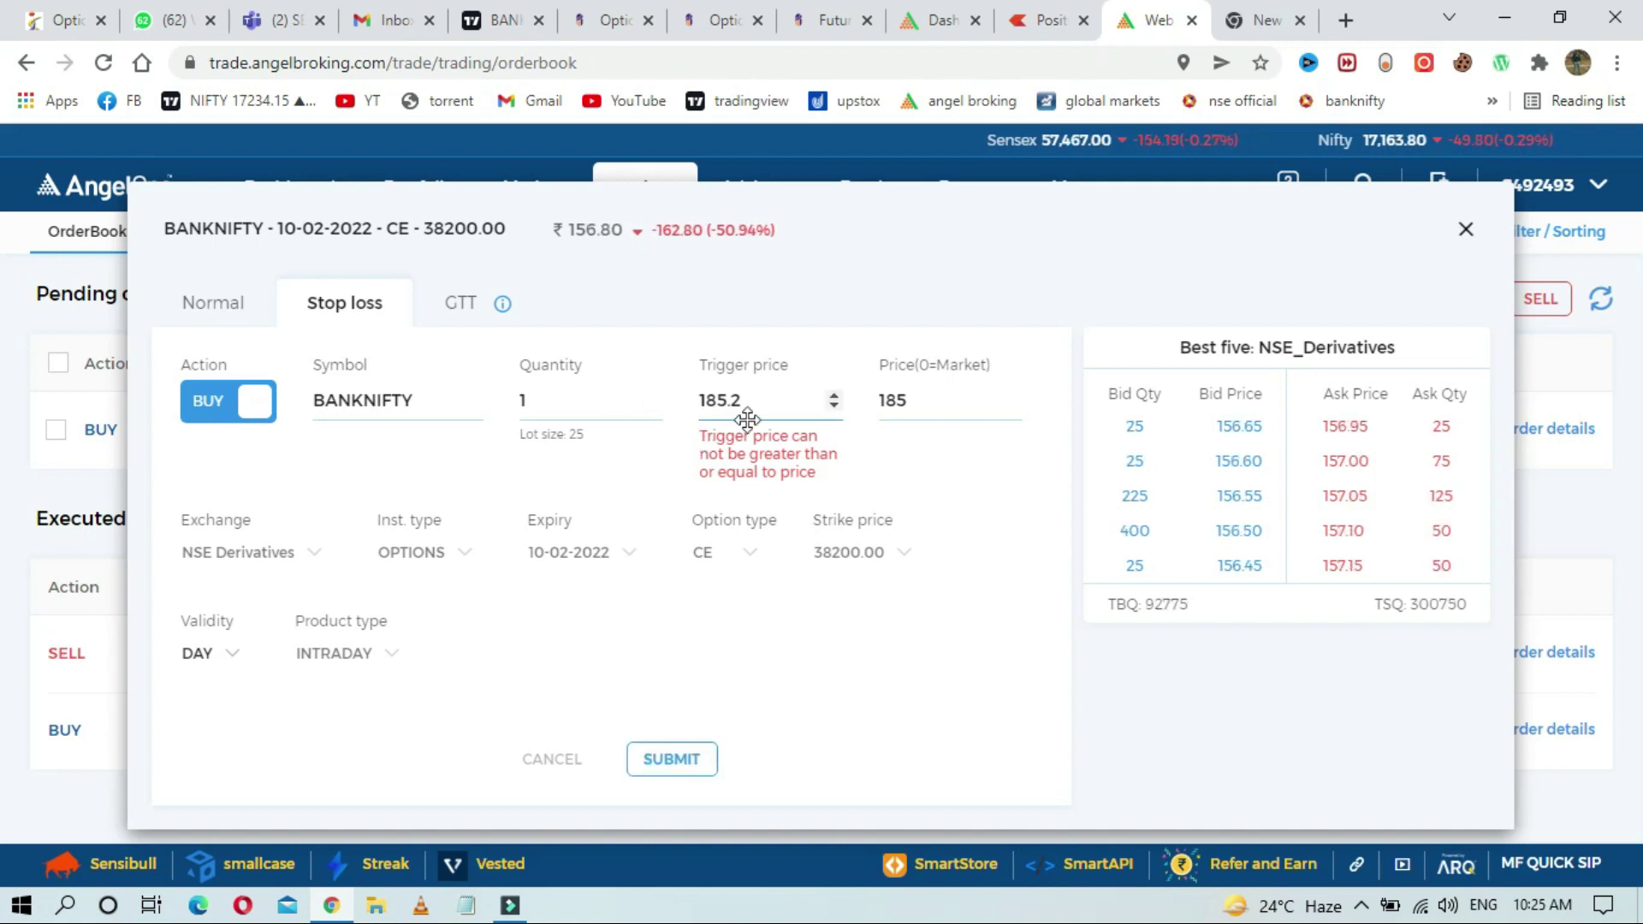
Step: Try to submit the stop-loss order with its price set to 184
{"action": "left_click", "coordinate": [772, 405]}
{"action": "left_click", "coordinate": [905, 404]}
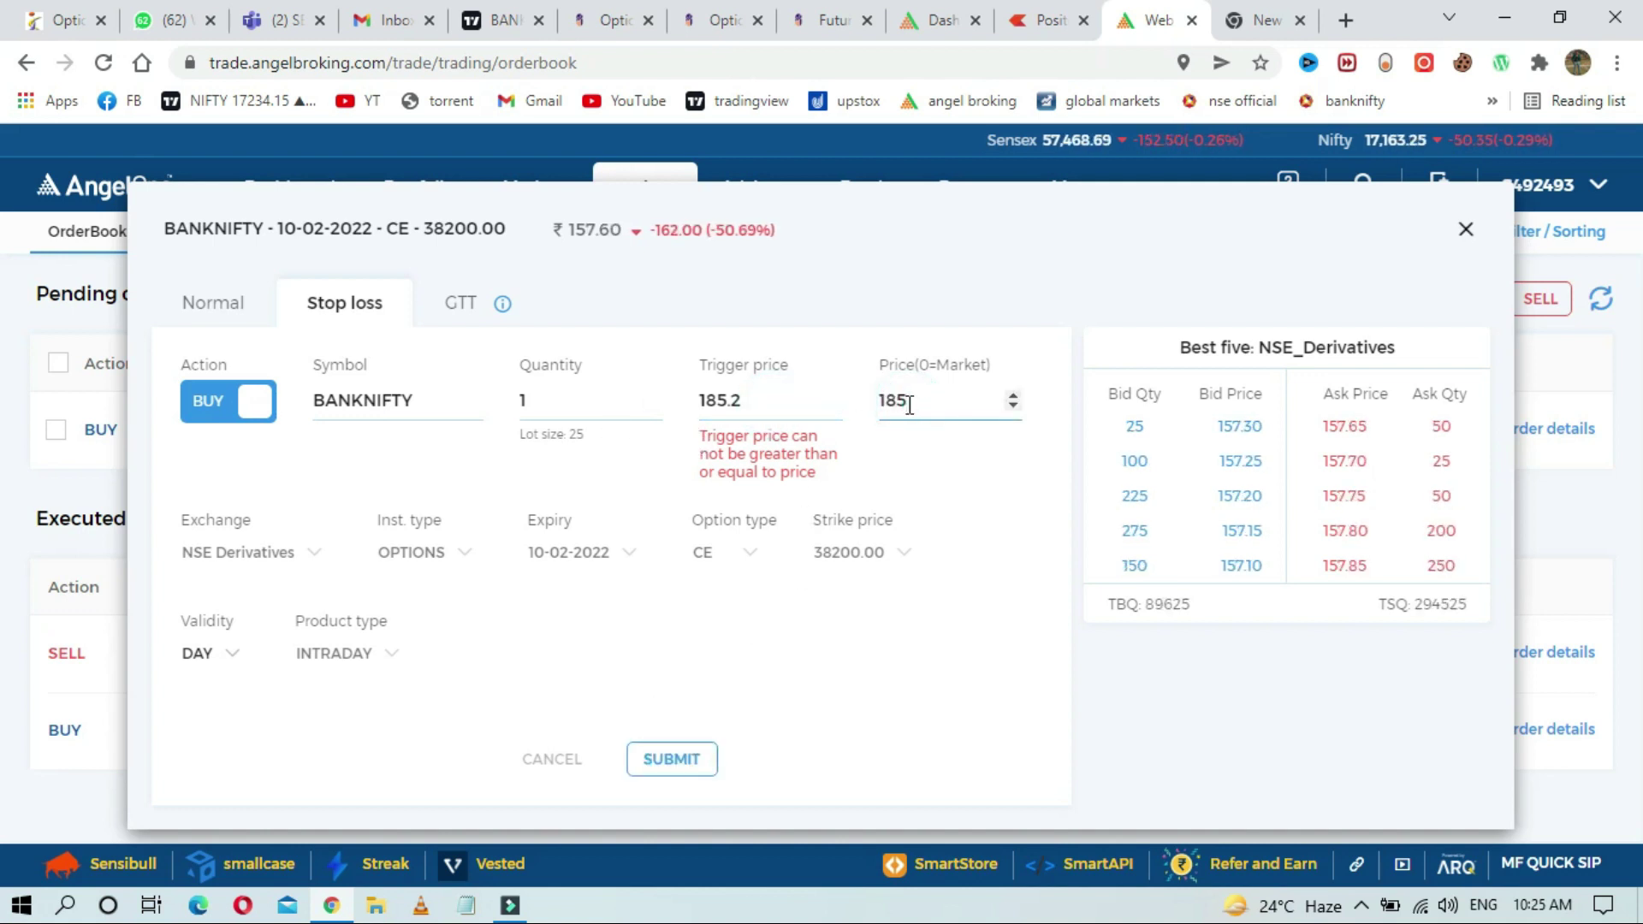
{"action": "key", "text": "BackSpace"}
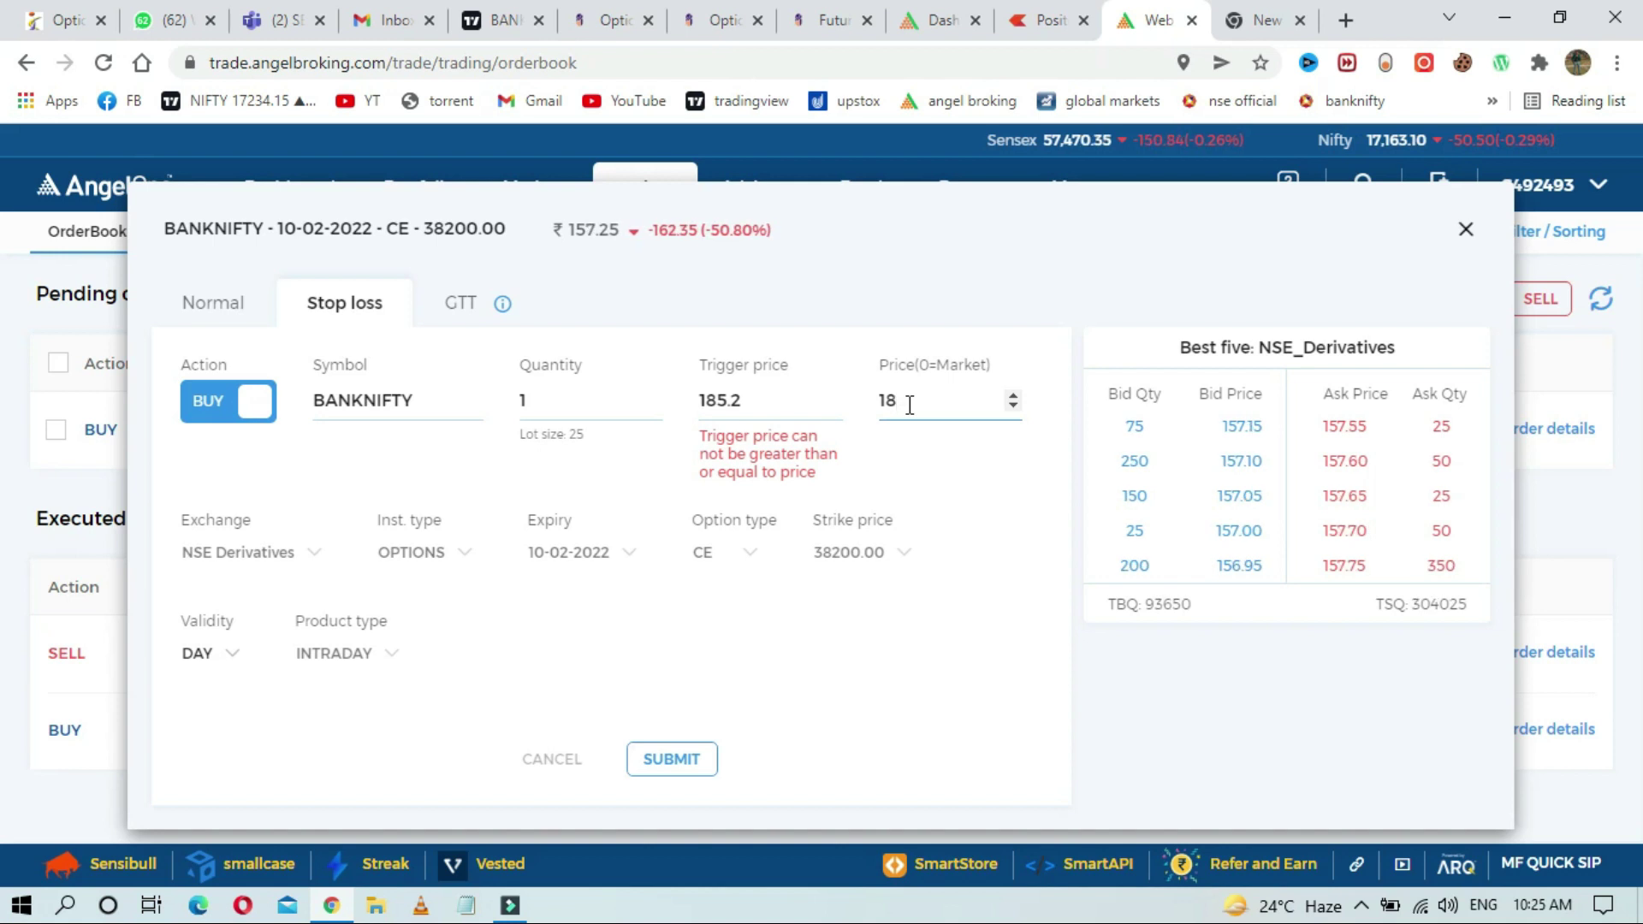
{"action": "type", "text": "4"}
{"action": "left_click", "coordinate": [689, 738]}
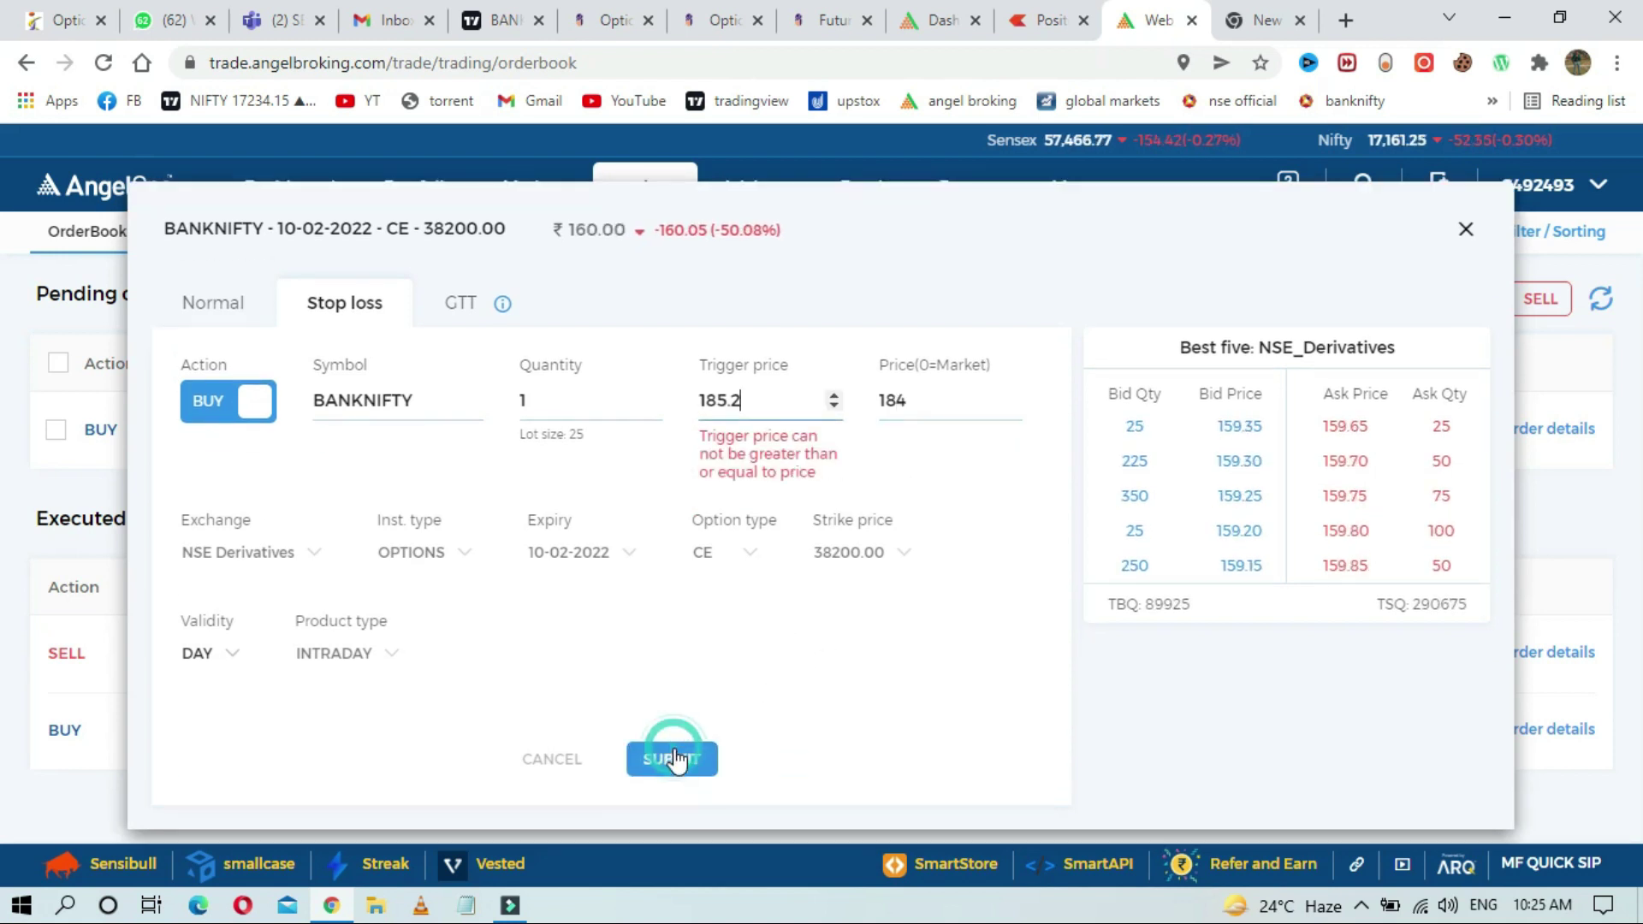
Step: Set the stop-loss order's price to 186, then submit and confirm the modification
{"action": "left_click", "coordinate": [909, 403]}
{"action": "key", "text": "BackSpace"}
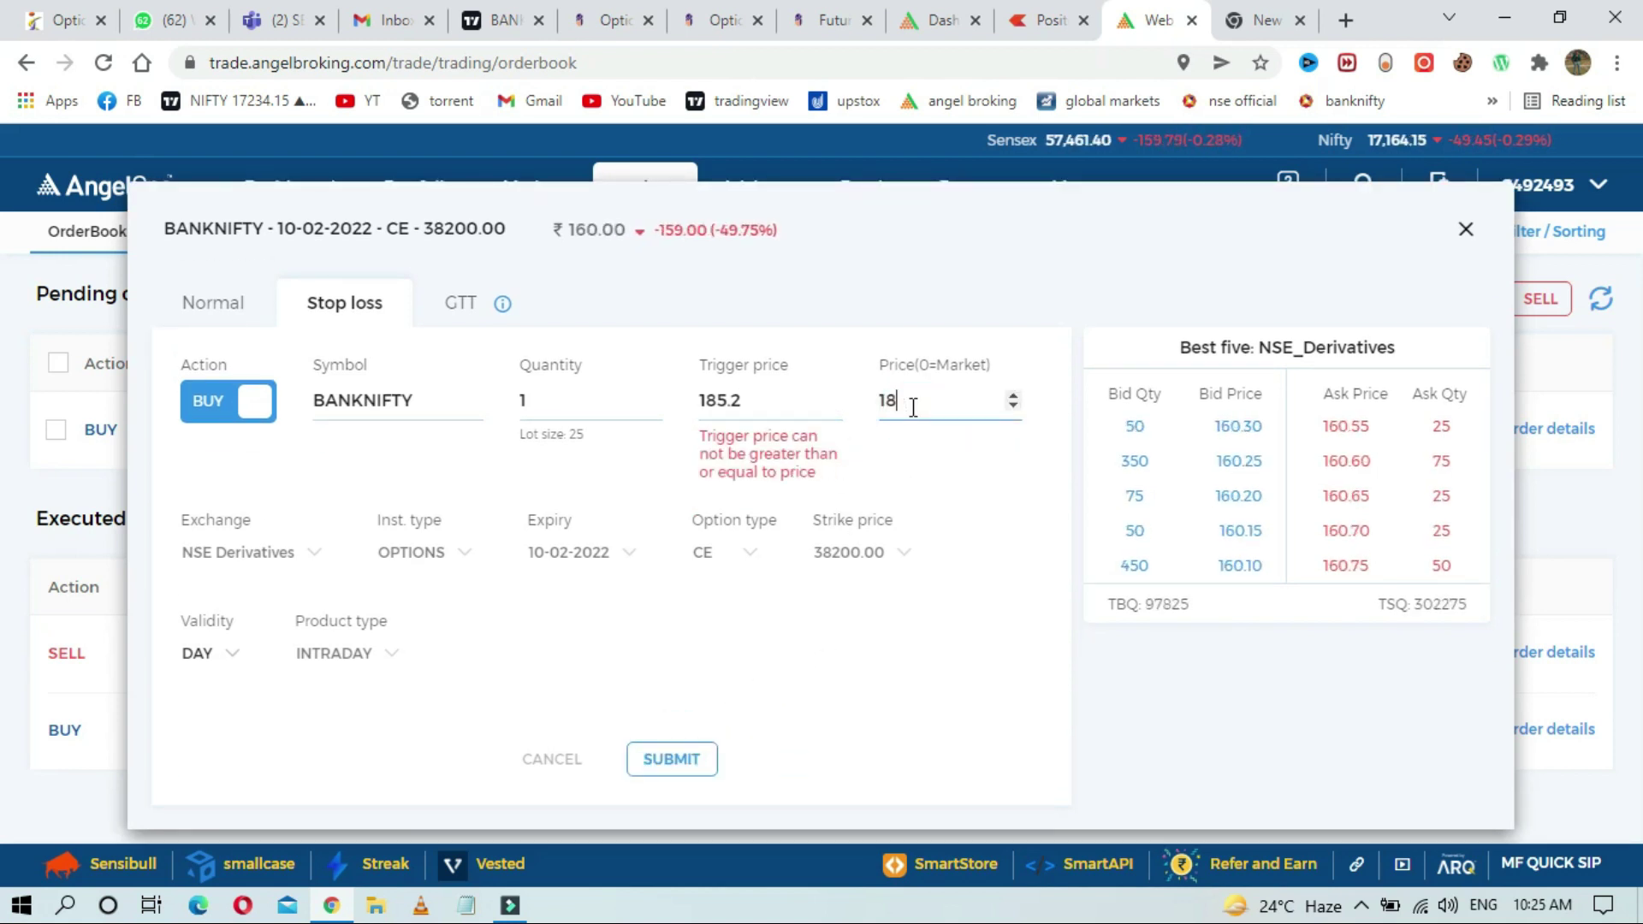
{"action": "left_click", "coordinate": [662, 759]}
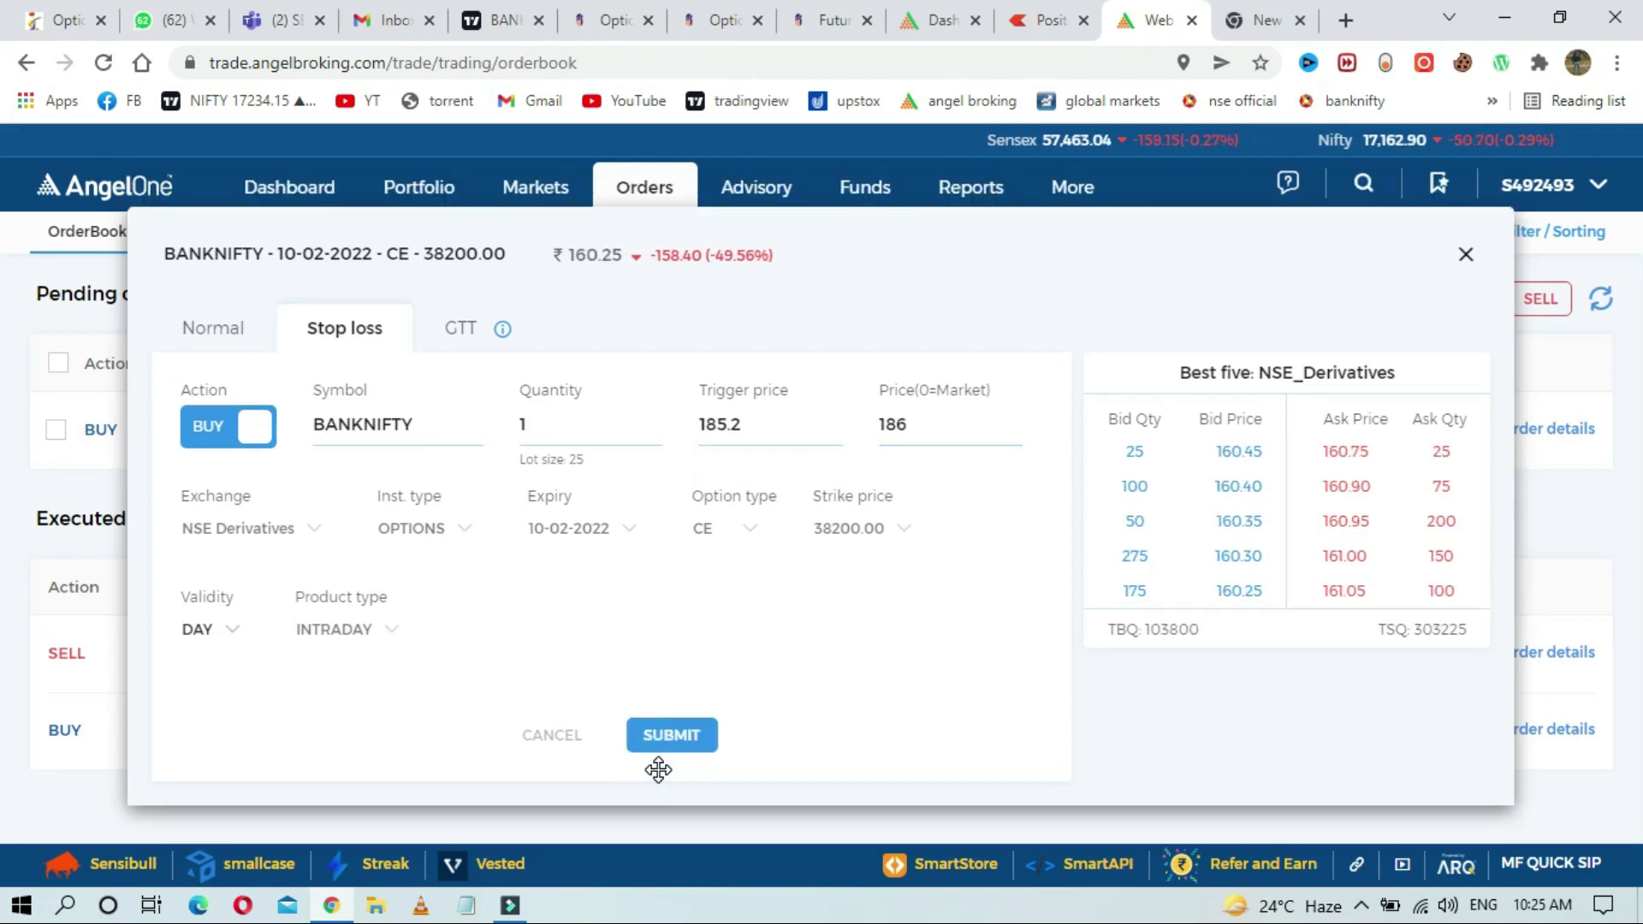
{"action": "left_click", "coordinate": [666, 747]}
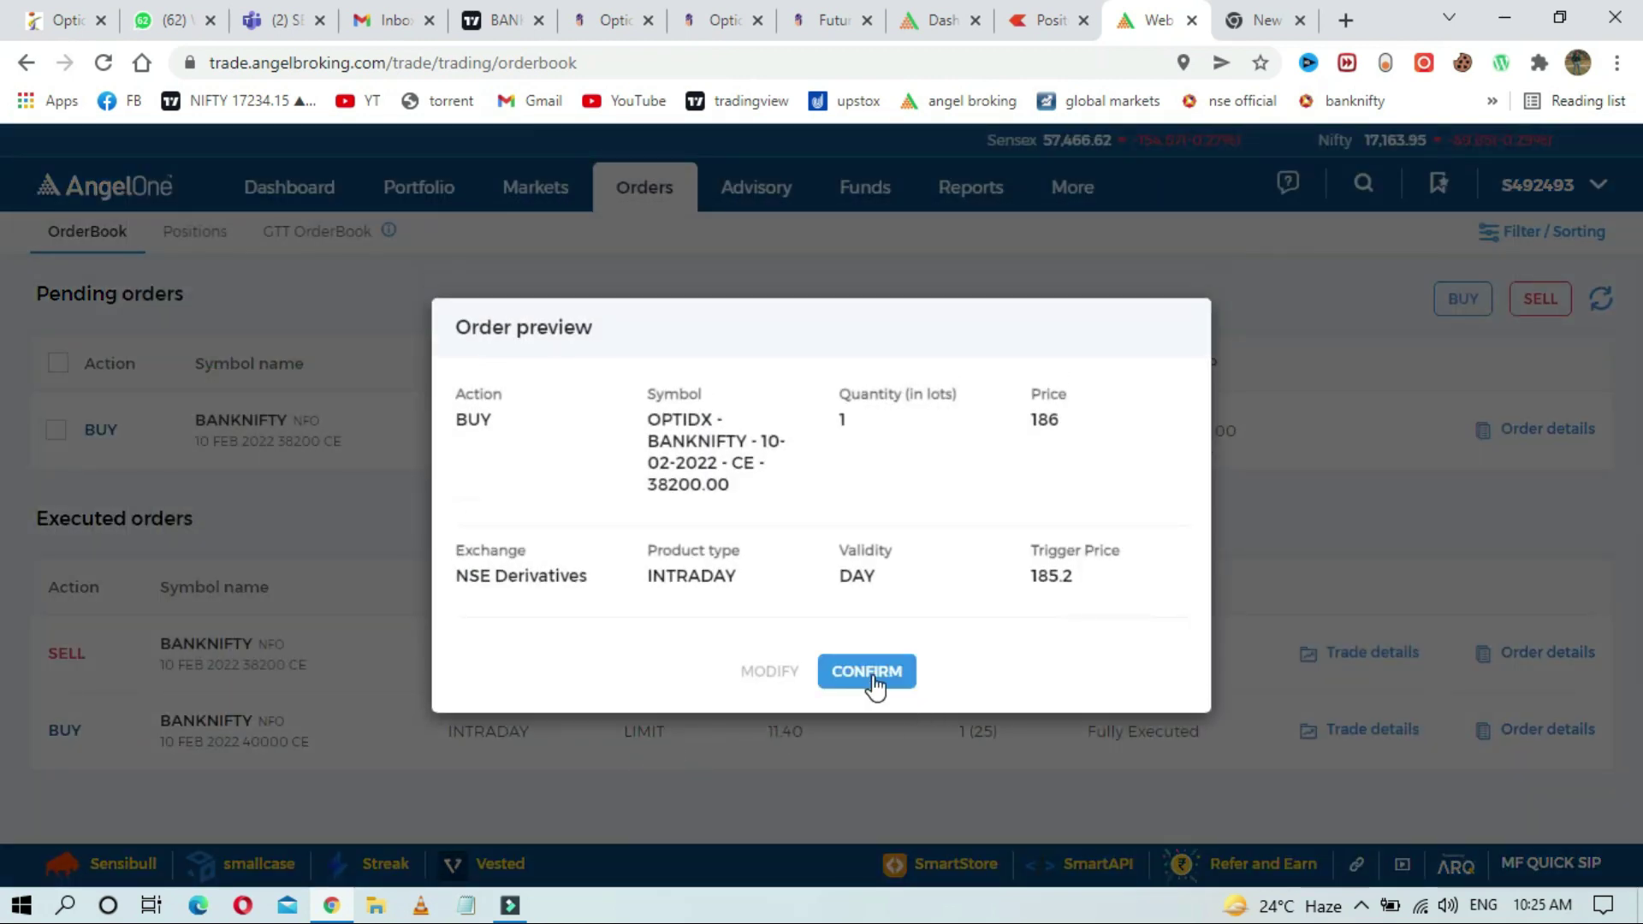
{"action": "left_click", "coordinate": [870, 673]}
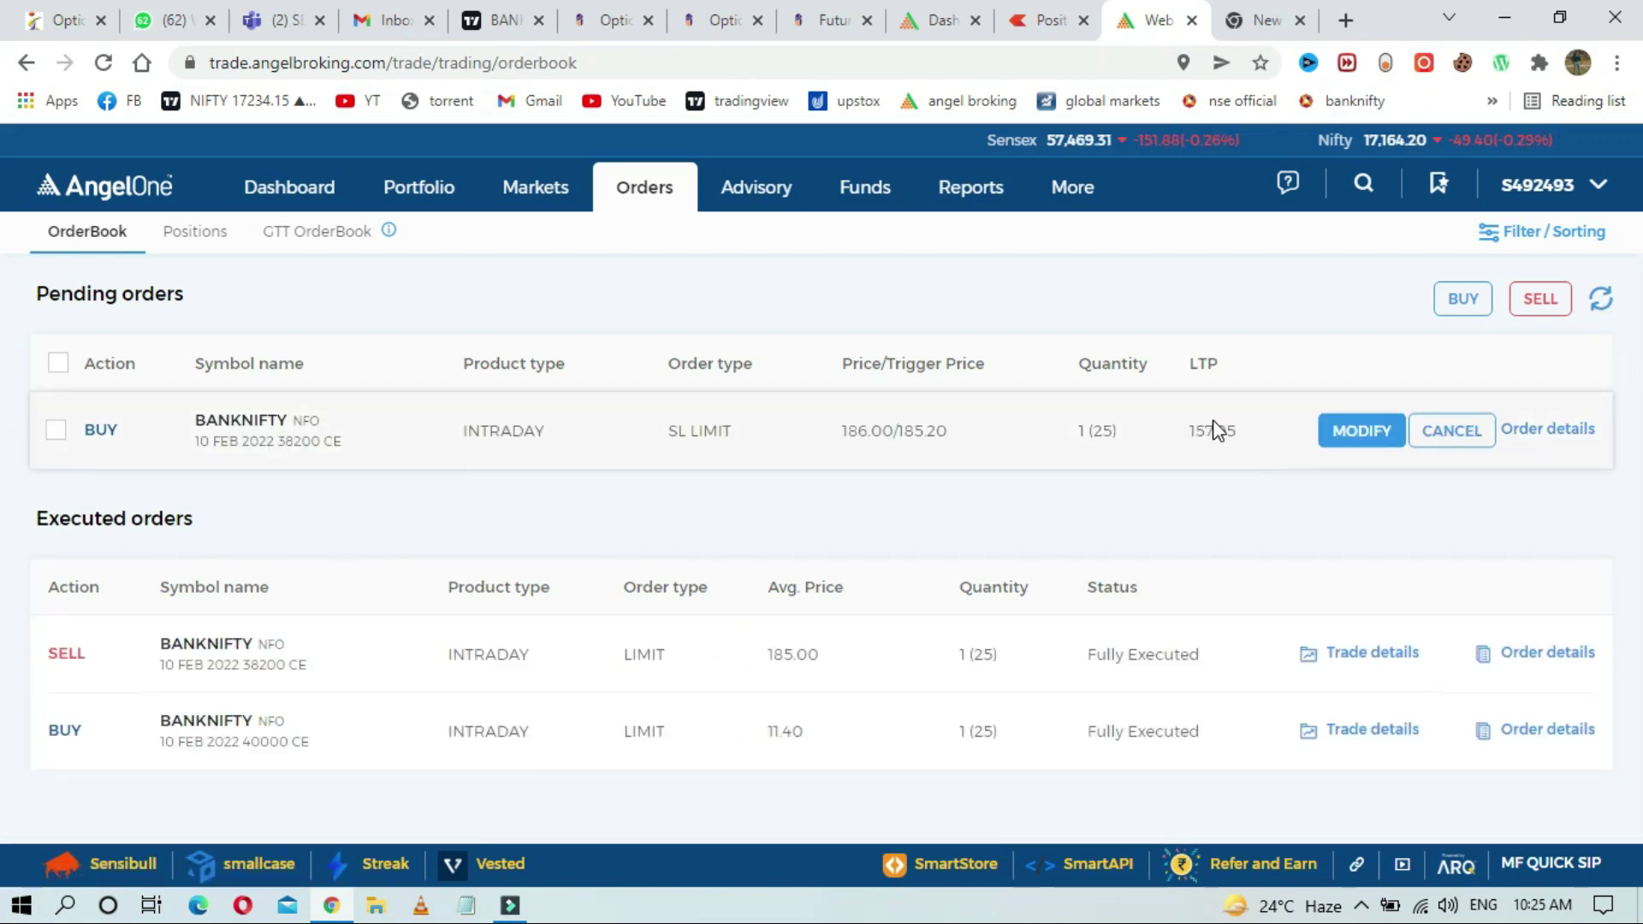
Step: Open the Angel One positions and refresh the open positions list
{"action": "left_click", "coordinate": [209, 229]}
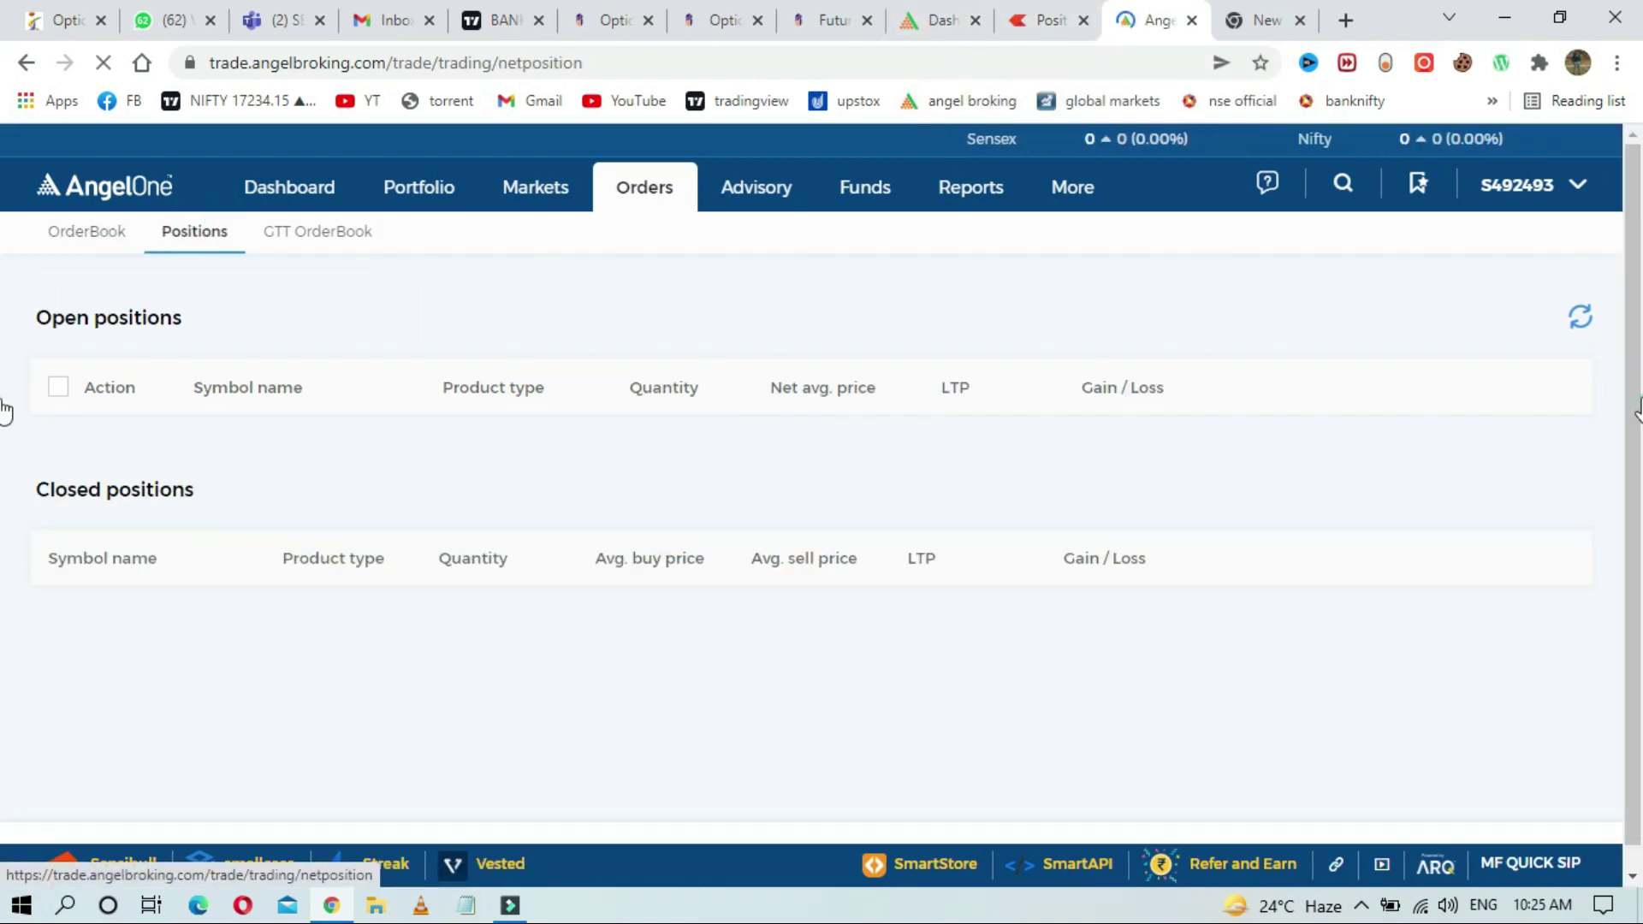
{"action": "scroll", "coordinate": [4, 411], "scroll_direction": "down", "scroll_amount": 1}
{"action": "scroll", "coordinate": [4, 411], "scroll_direction": "up", "scroll_amount": 1}
{"action": "left_click", "coordinate": [1582, 322]}
{"action": "left_click", "coordinate": [1583, 318]}
Step: Switch to the Zerodha Kite positions, check the BANKNIFTY 38100 CE and 39000 CE profit and loss, and reload the page
{"action": "left_click", "coordinate": [1040, 20]}
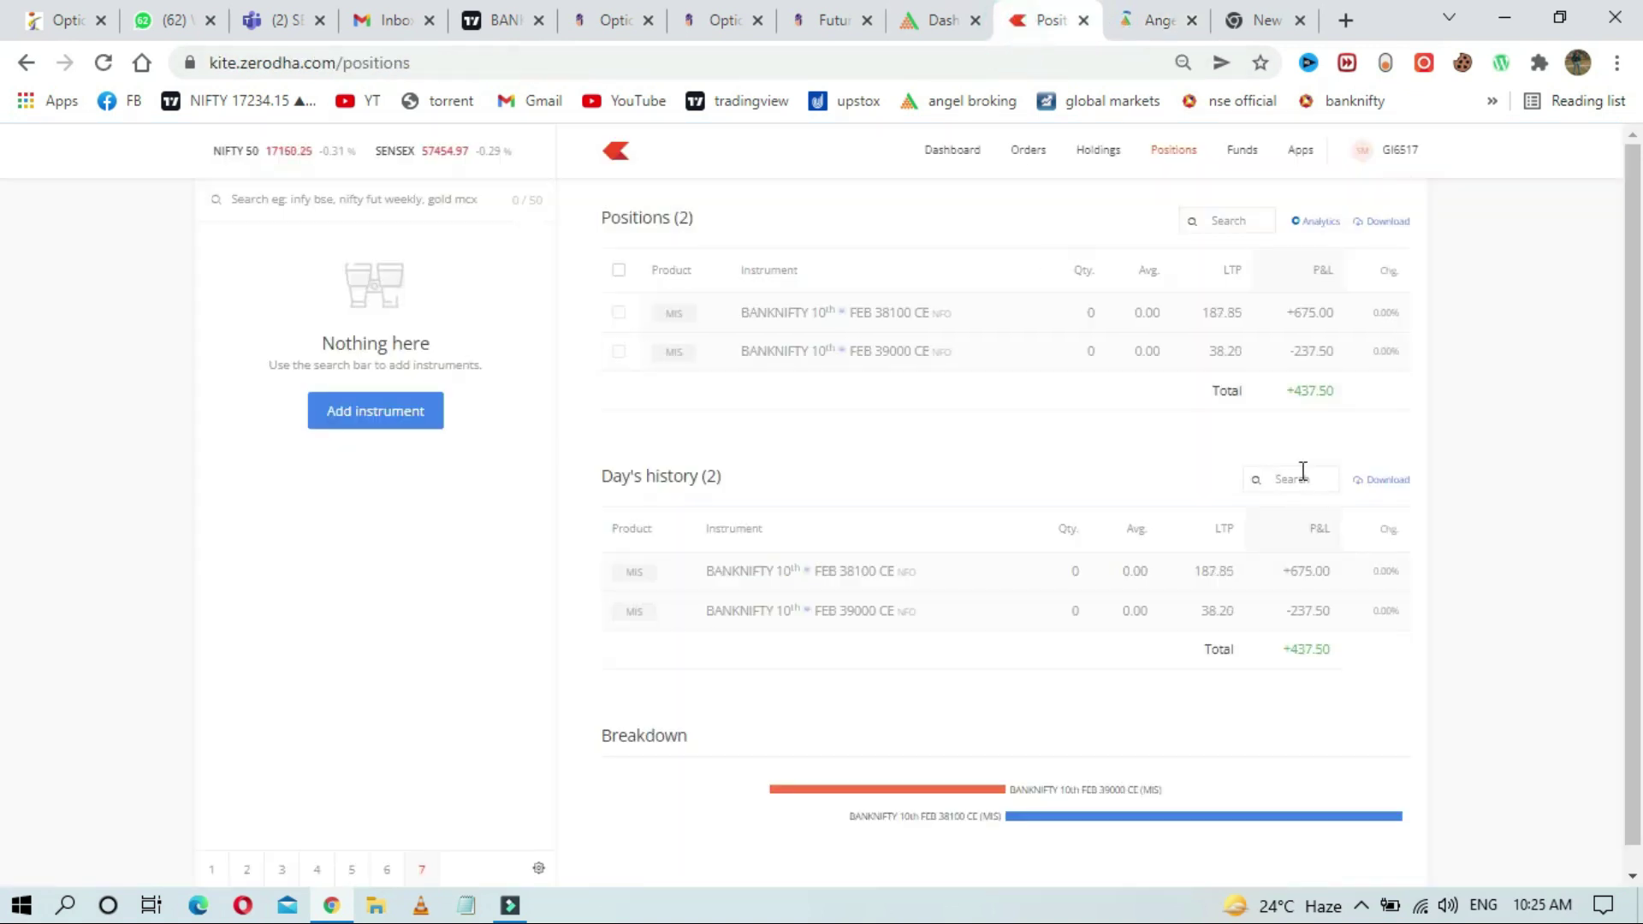
{"action": "left_click", "coordinate": [1218, 313]}
{"action": "left_click", "coordinate": [102, 63]}
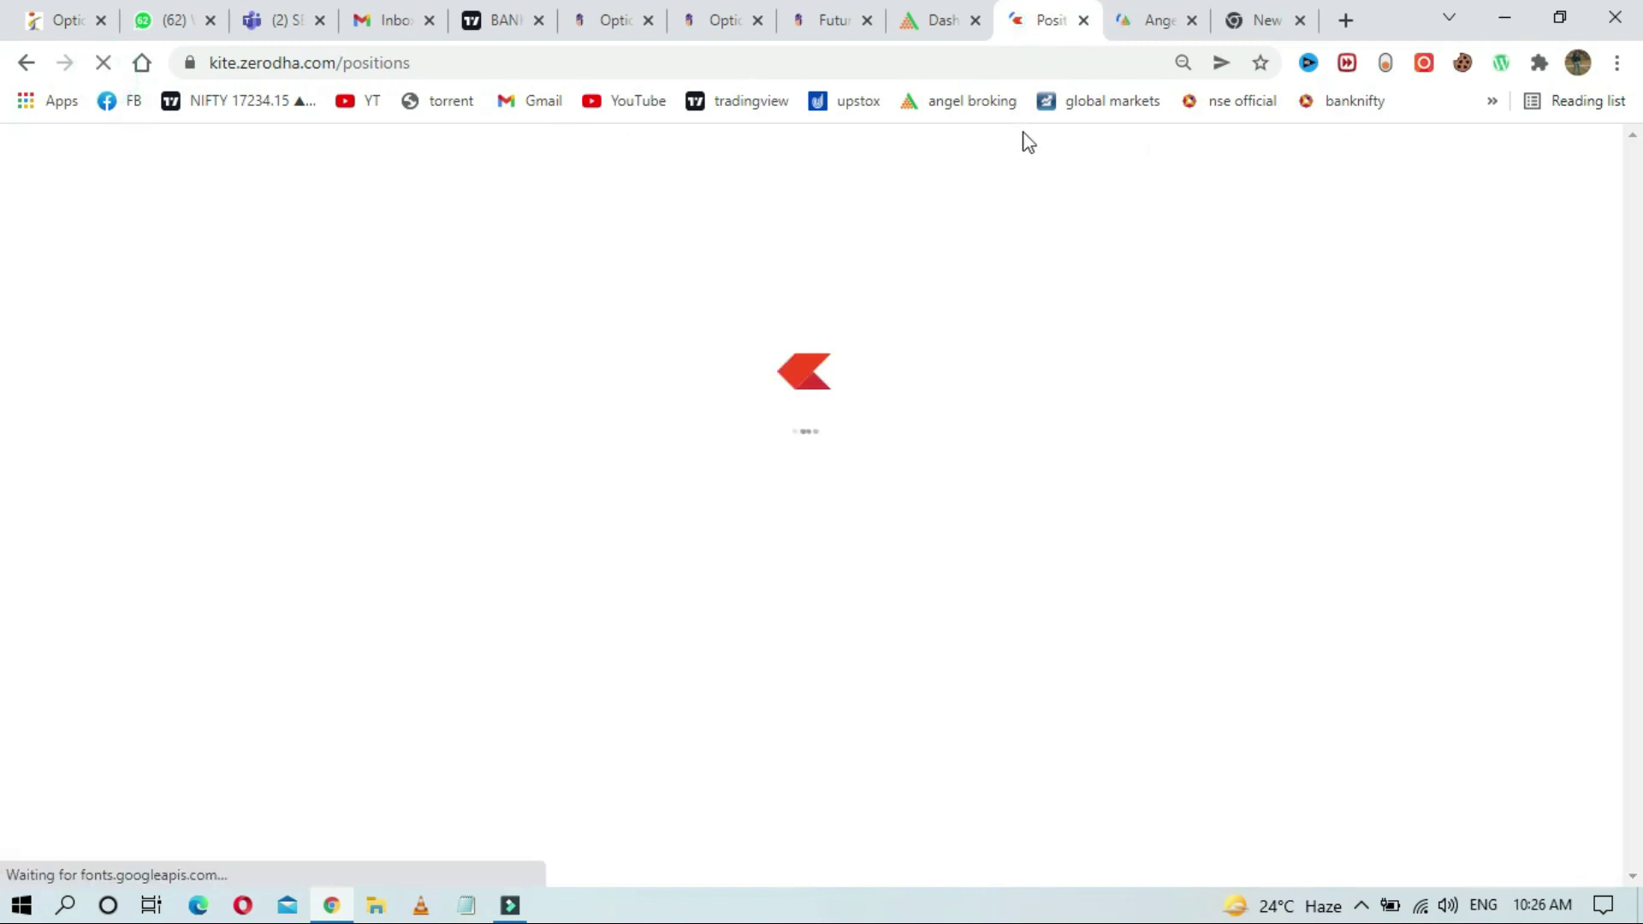
Step: Return to Angel One, reload the positions page, and check the open and closed positions and today's gain
{"action": "left_click", "coordinate": [1162, 21]}
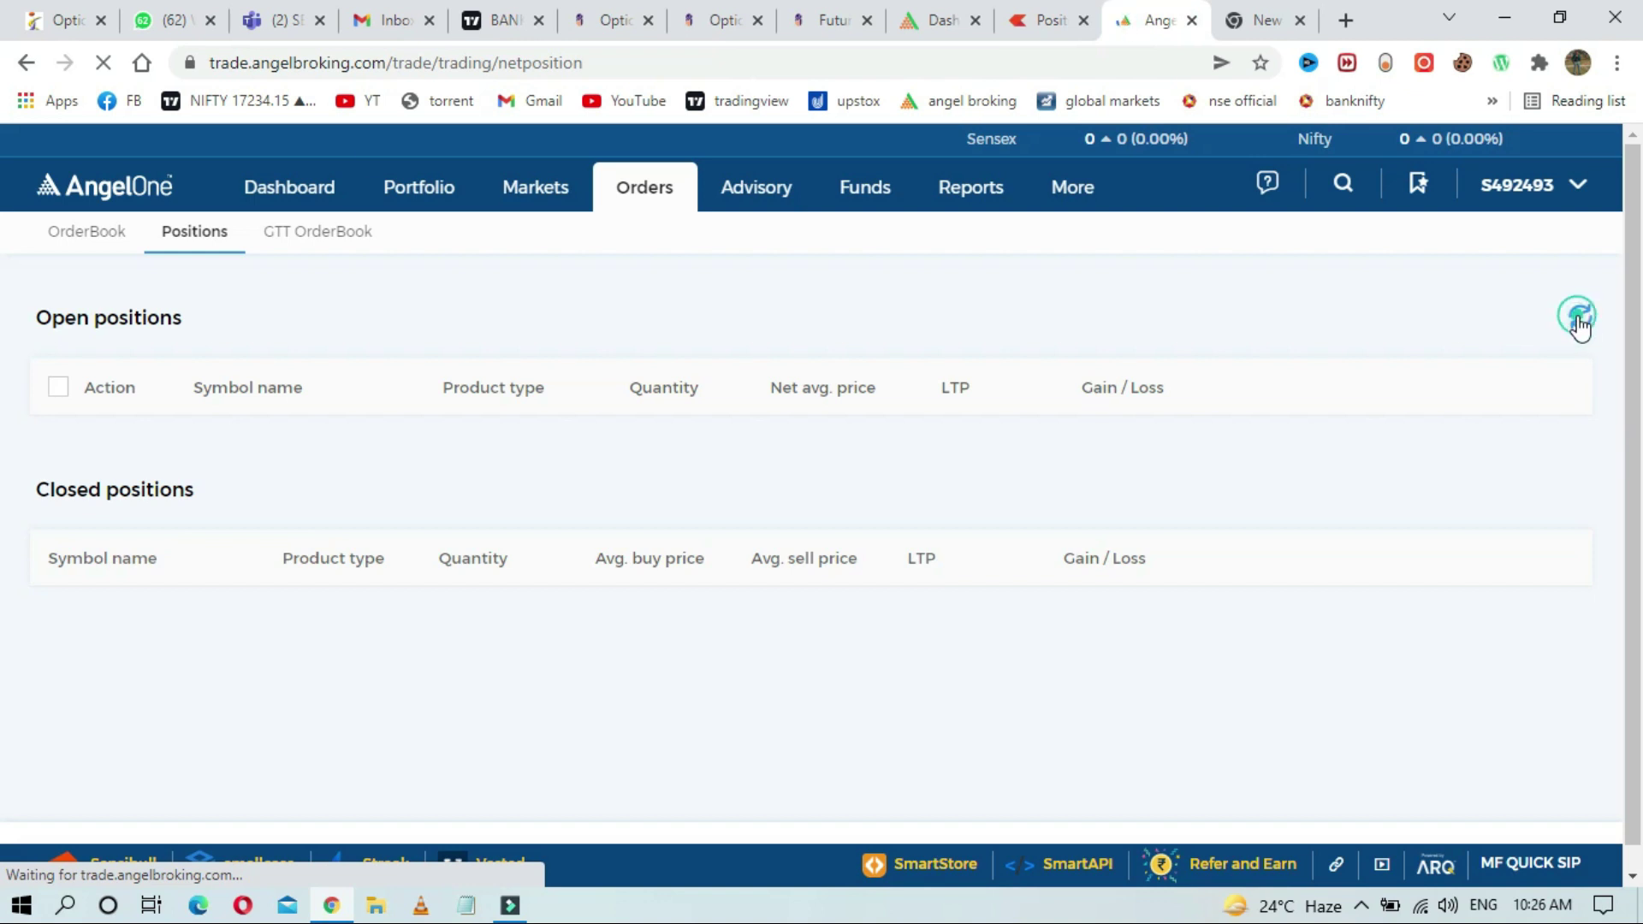
{"action": "left_click", "coordinate": [104, 62]}
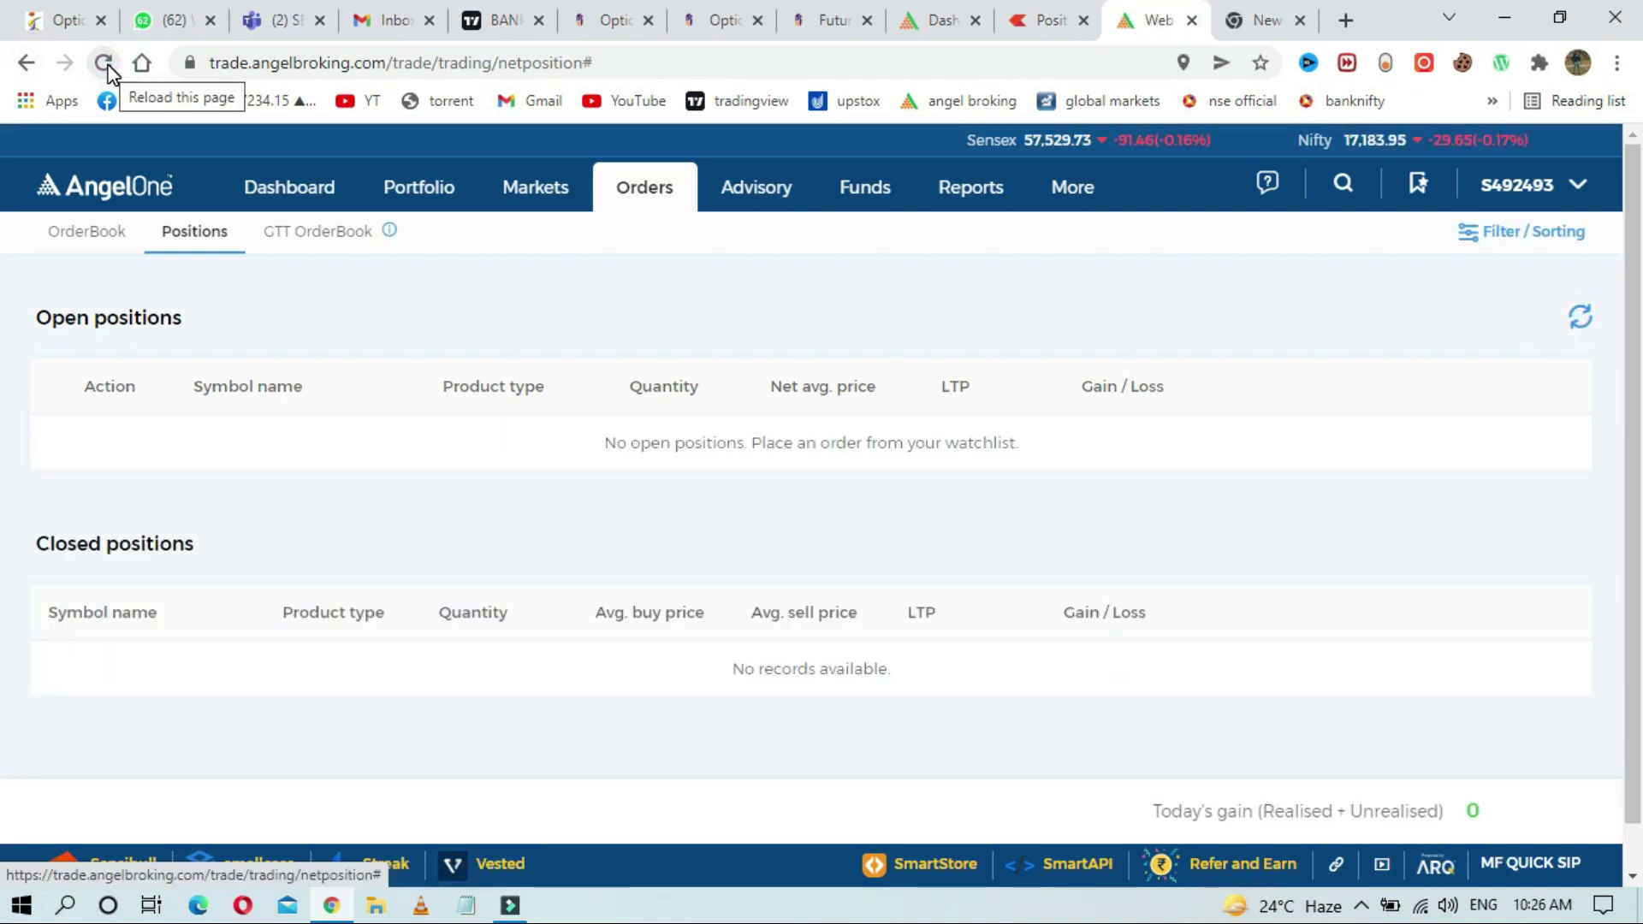
{"action": "left_click", "coordinate": [104, 63]}
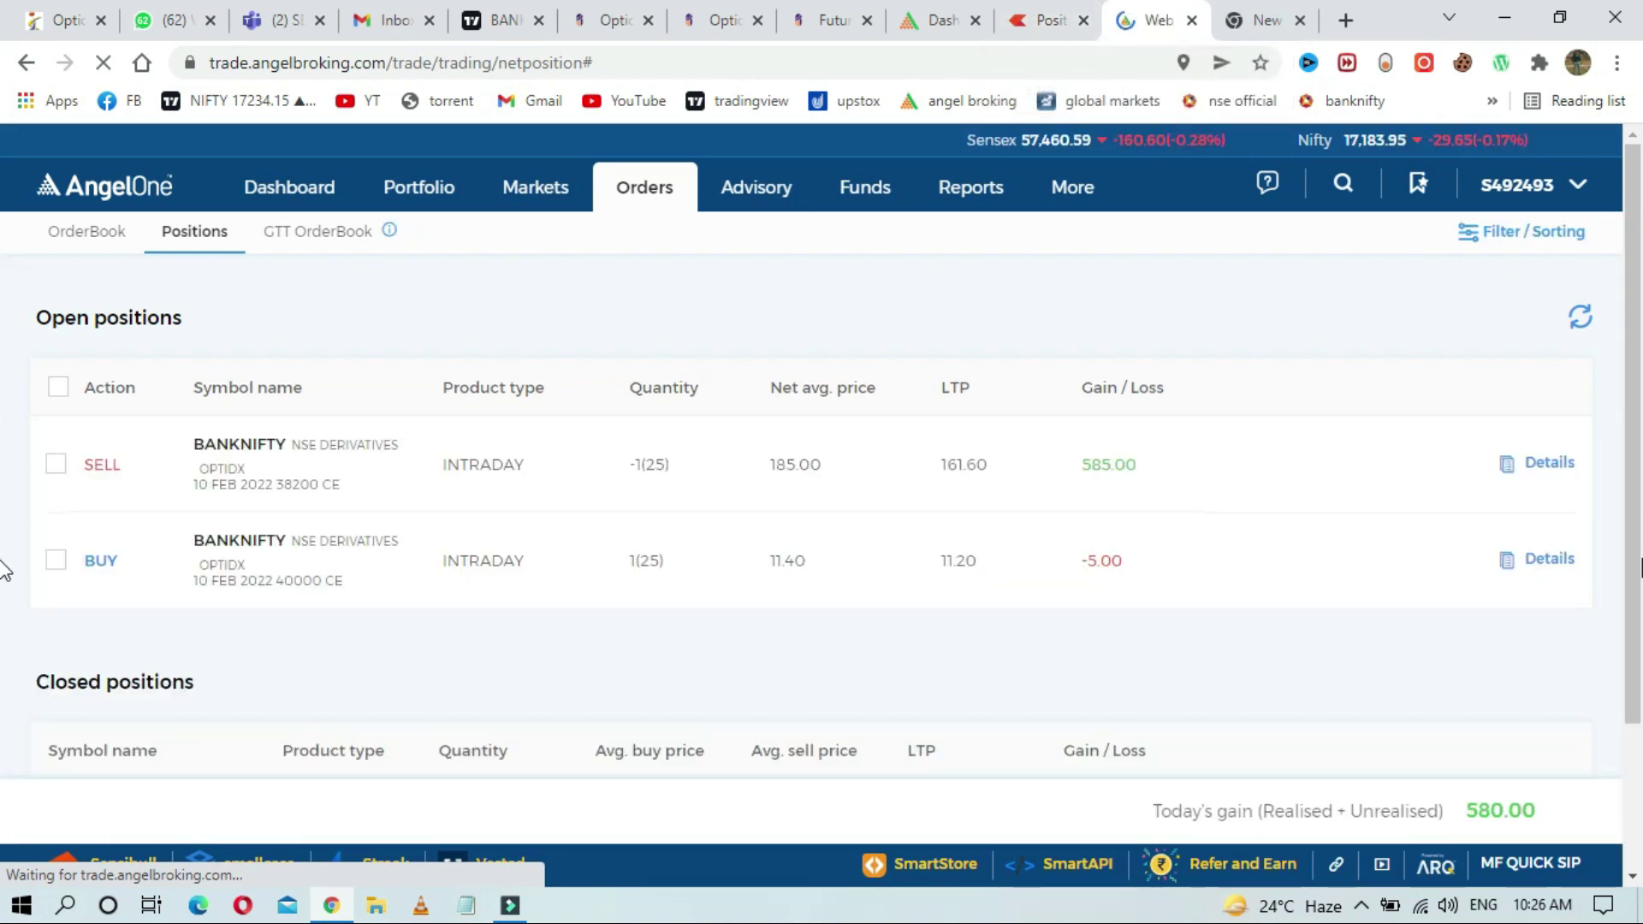
{"action": "scroll", "coordinate": [4, 569], "scroll_direction": "down", "scroll_amount": 1}
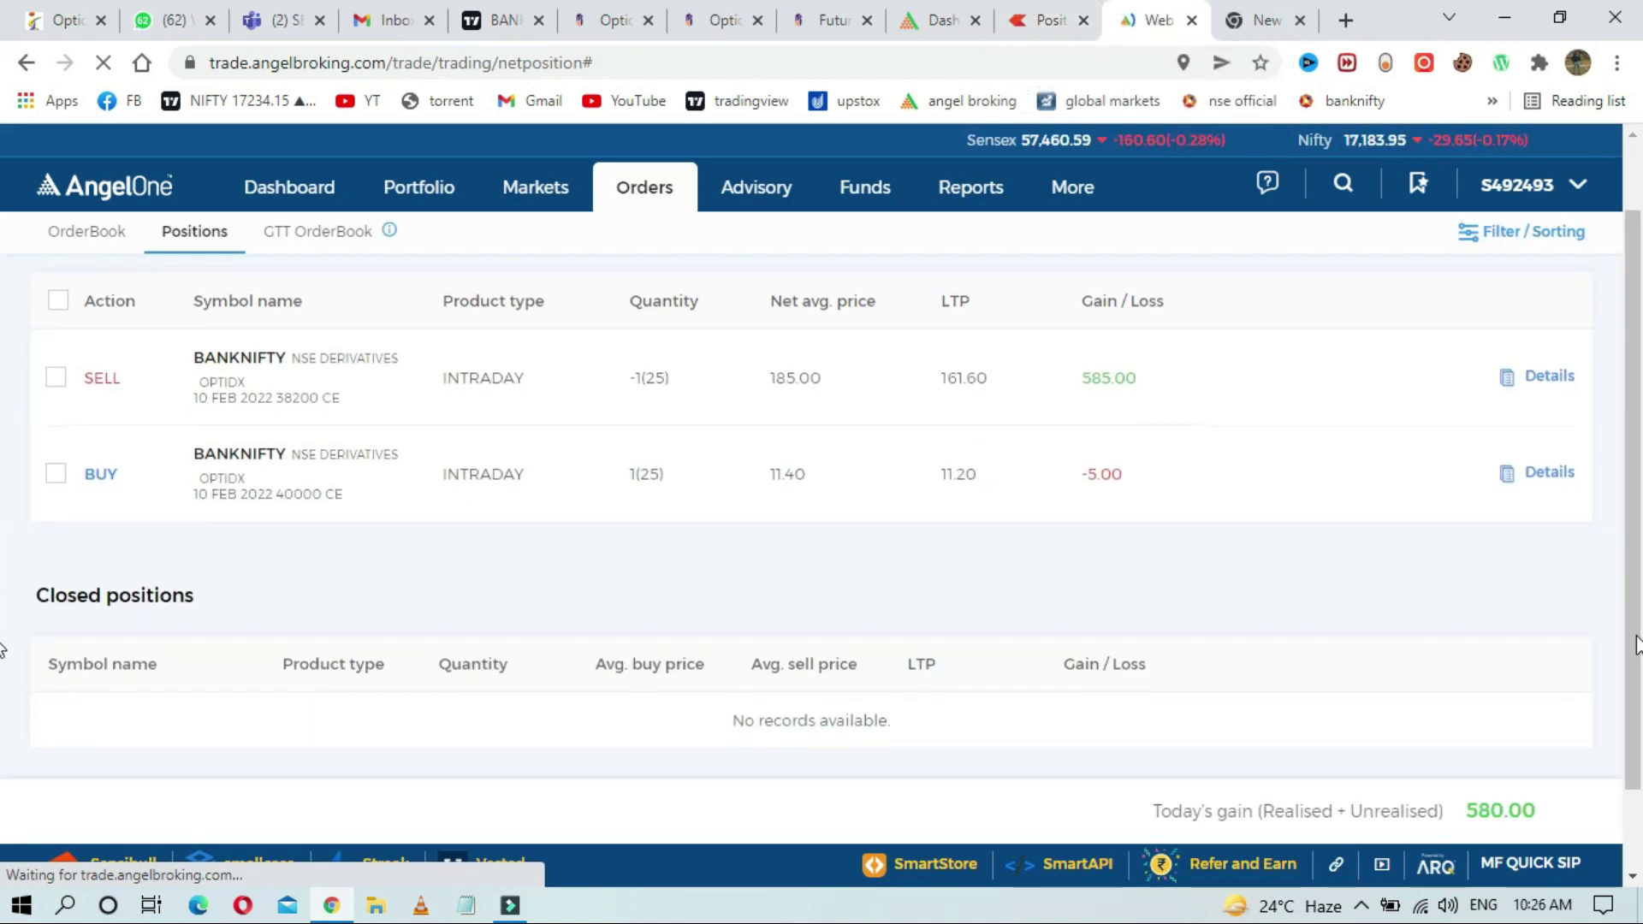
{"action": "triple_click", "coordinate": [1479, 810]}
{"action": "scroll", "coordinate": [1511, 558], "scroll_direction": "down", "scroll_amount": 1}
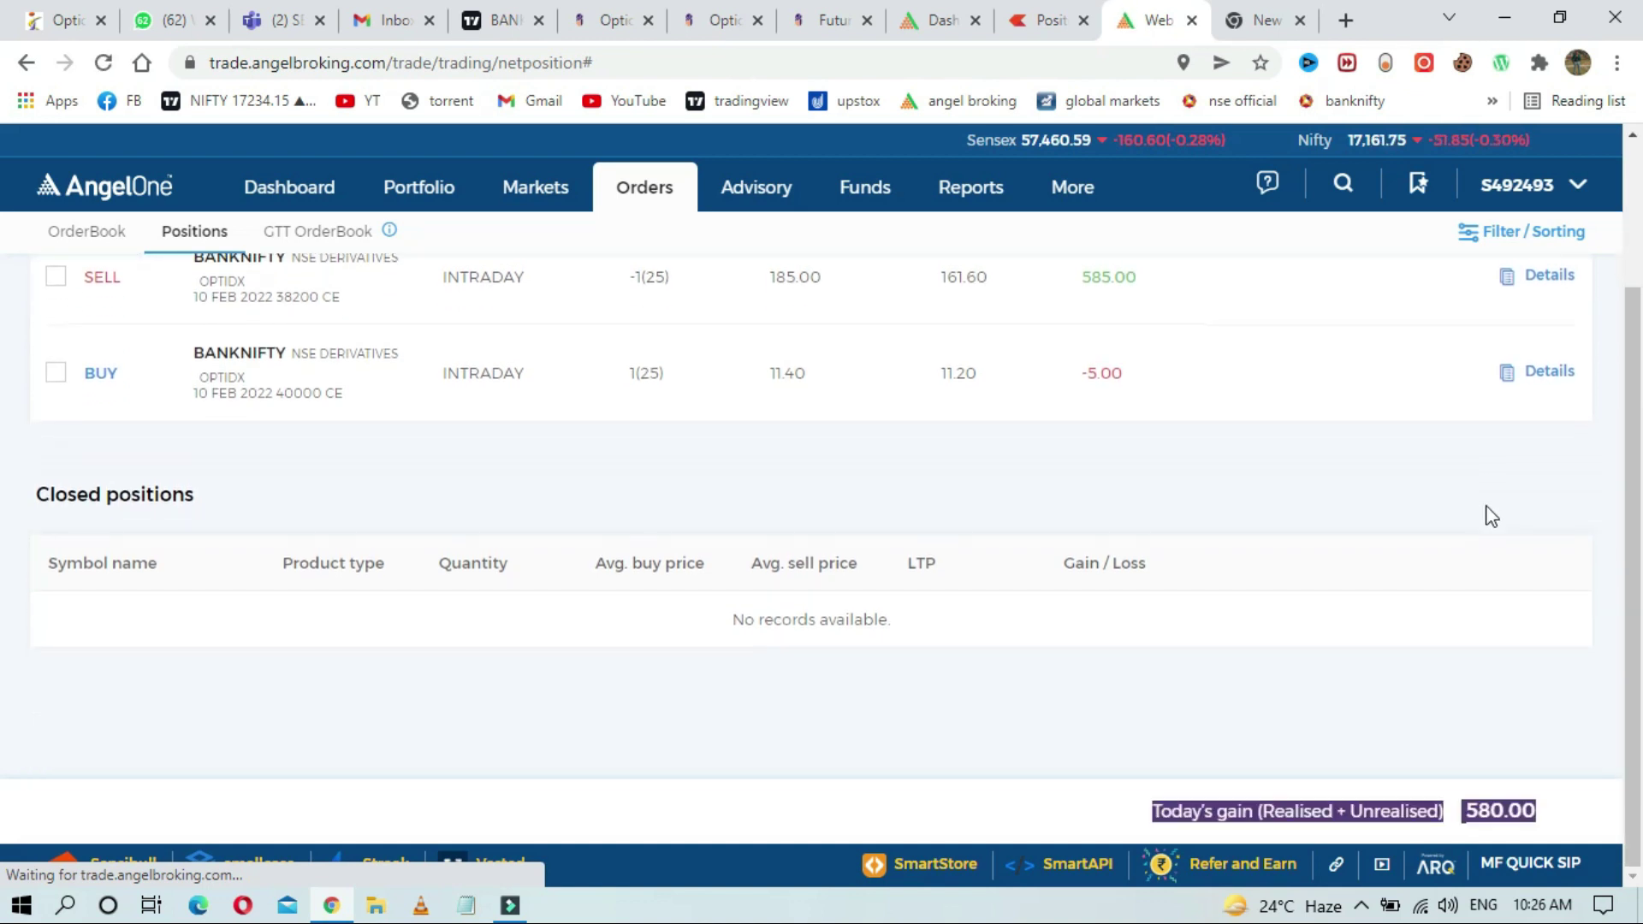
{"action": "left_click", "coordinate": [1402, 657]}
{"action": "scroll", "coordinate": [4, 544], "scroll_direction": "up", "scroll_amount": 1}
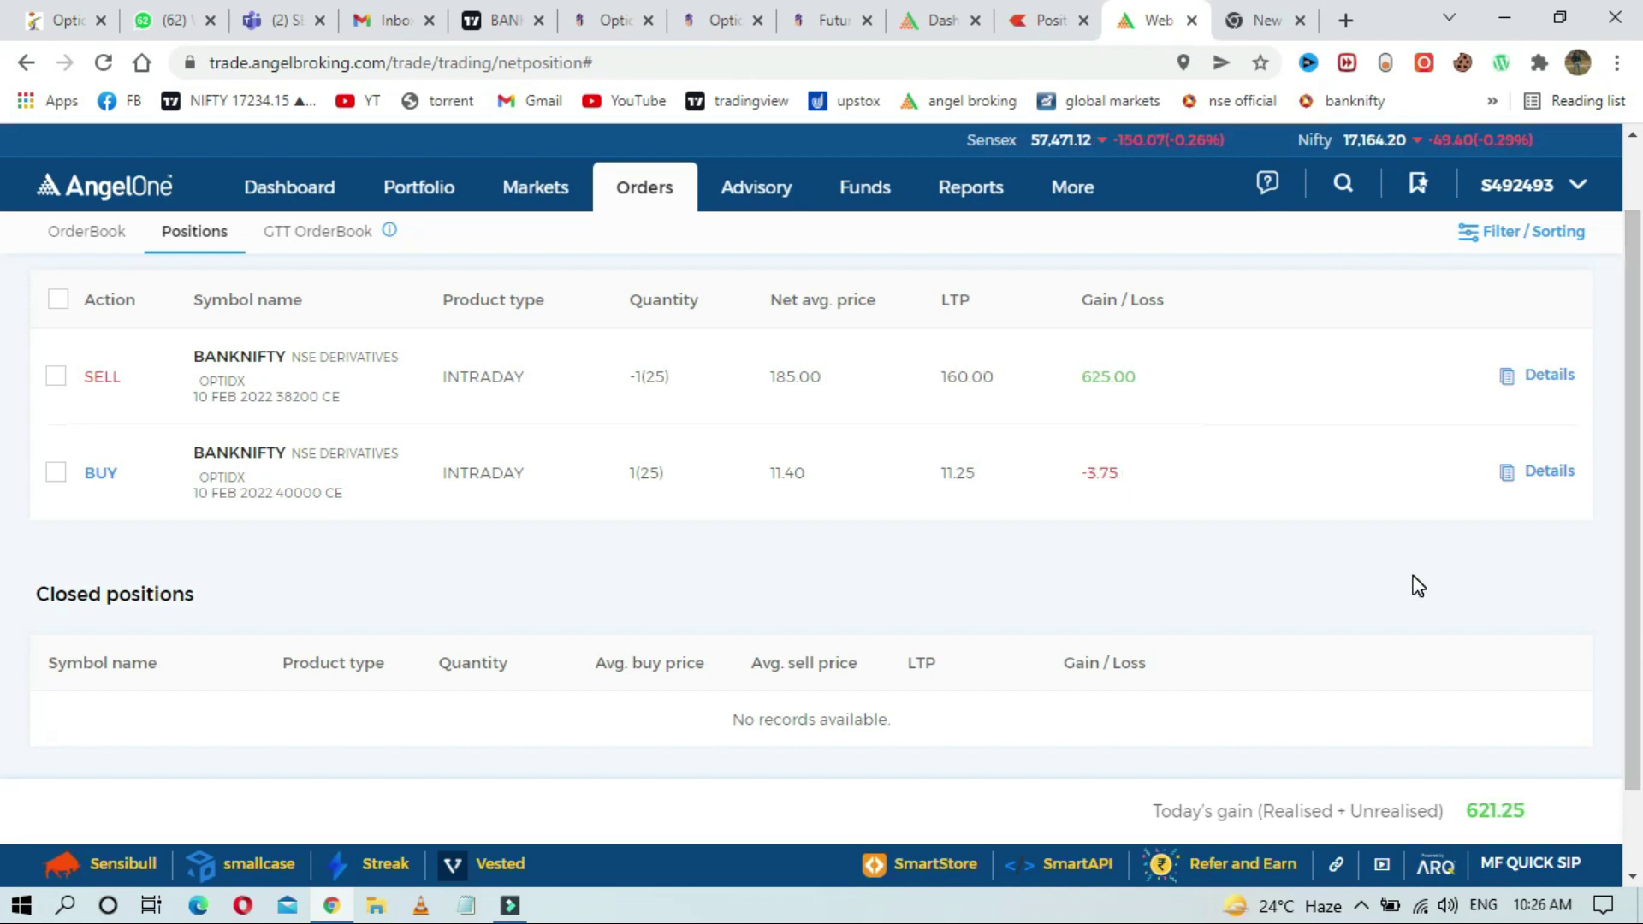
{"action": "scroll", "coordinate": [1417, 586], "scroll_direction": "down", "scroll_amount": 1}
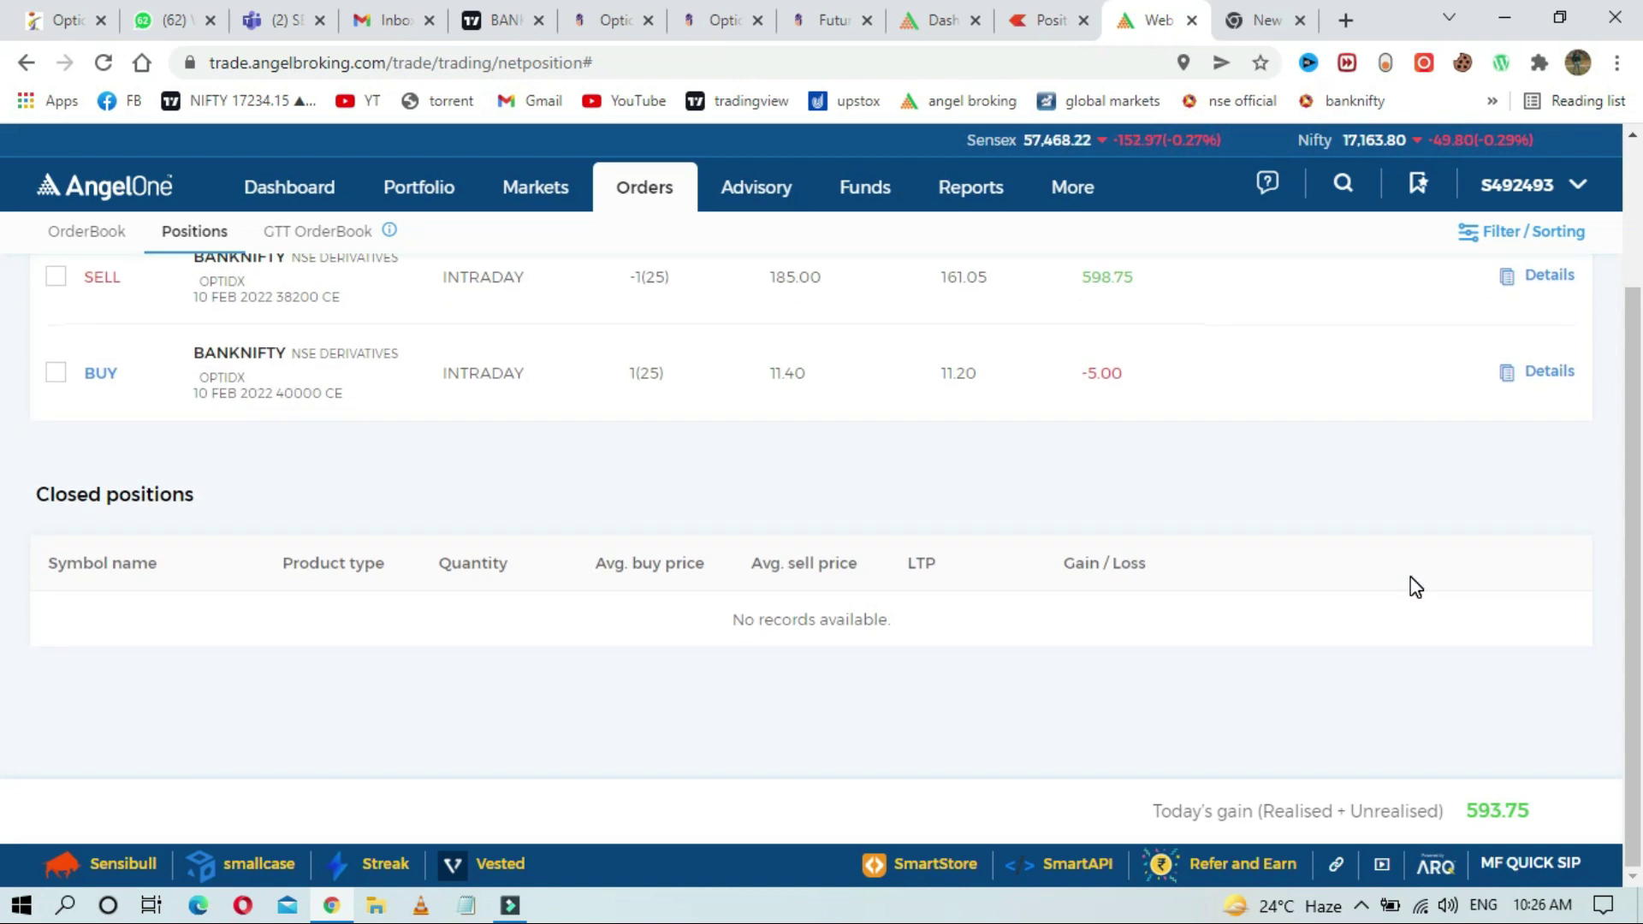
{"action": "scroll", "coordinate": [1410, 577], "scroll_direction": "up", "scroll_amount": 2}
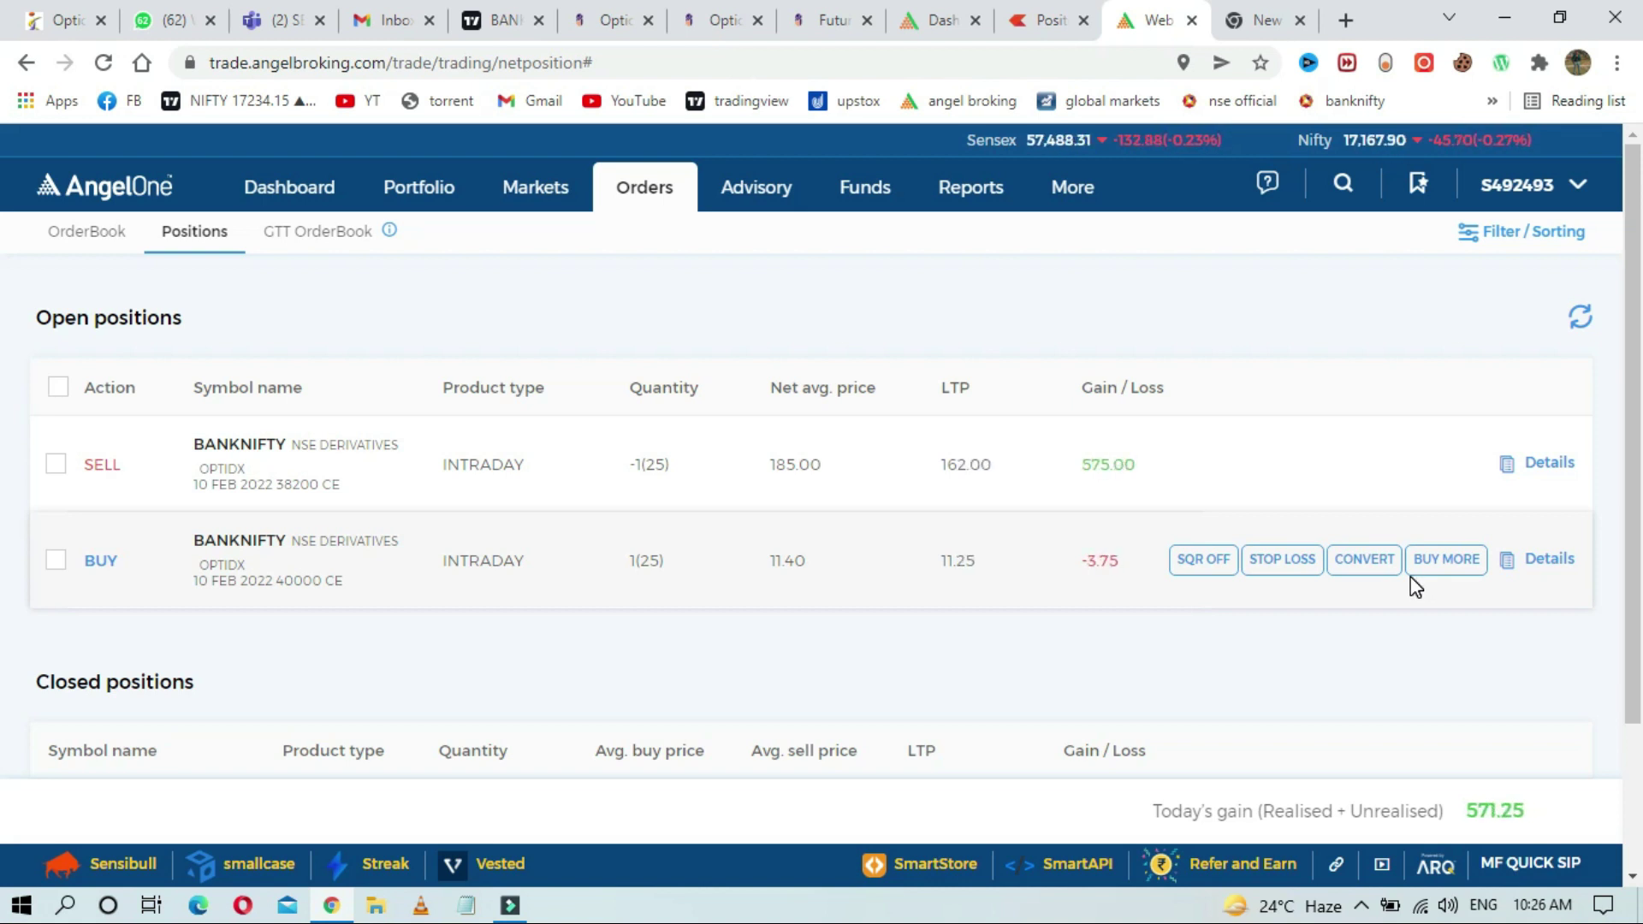
Step: Check the BANKNIFTY1! chart in TradingView against the open positions and return to Angel One
{"action": "left_click", "coordinate": [603, 20]}
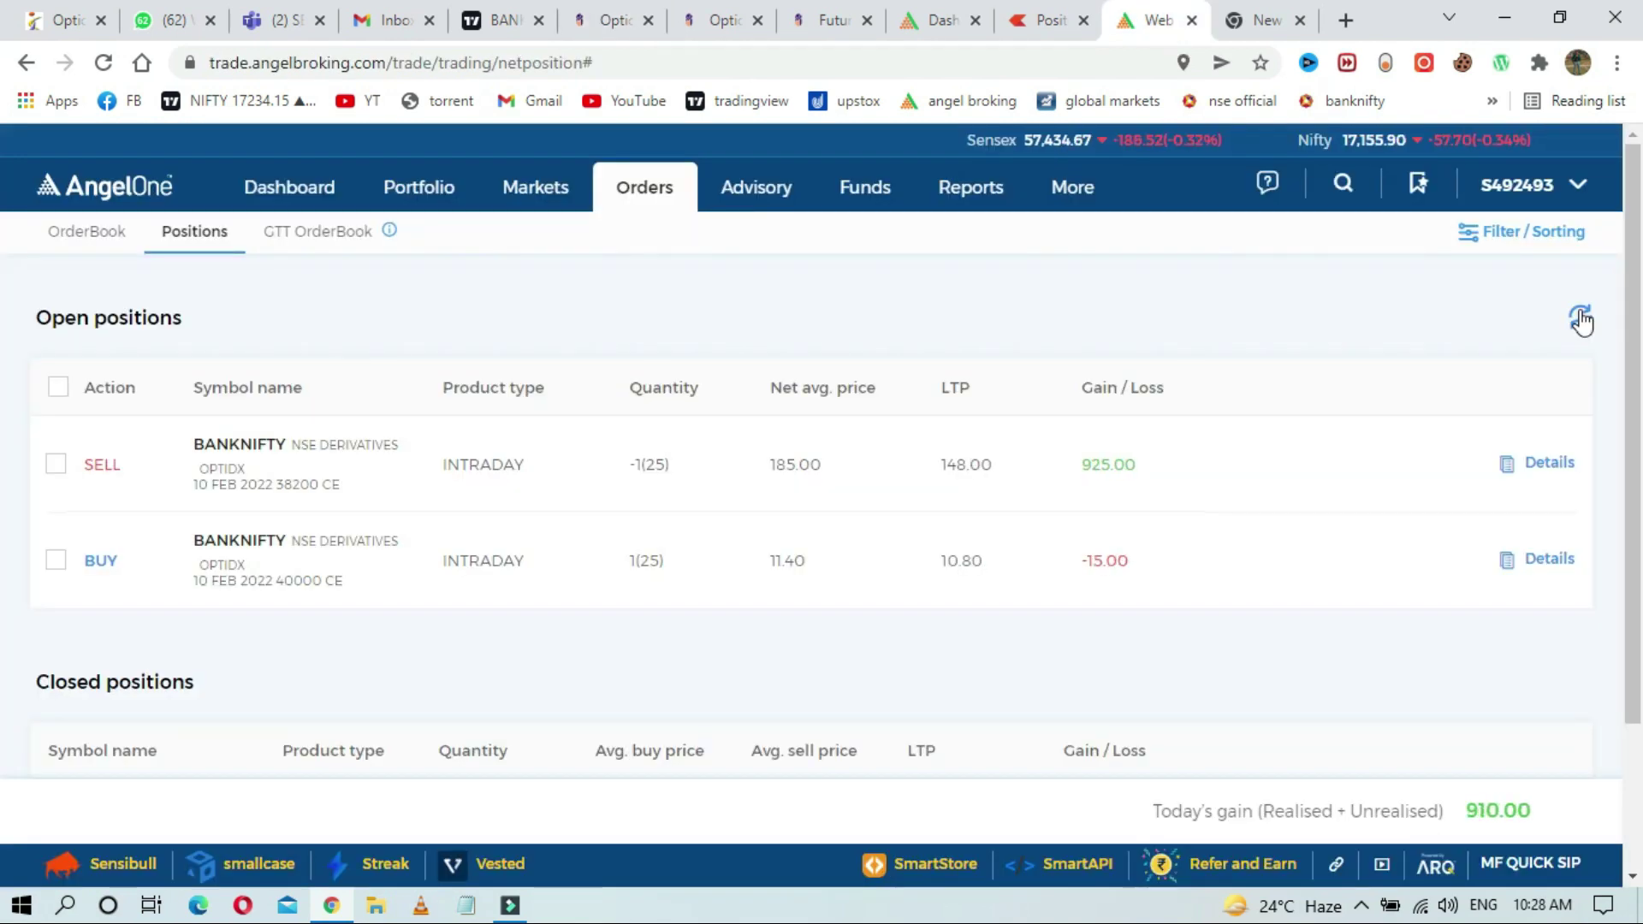
{"action": "mouse_move", "coordinate": [1384, 504]}
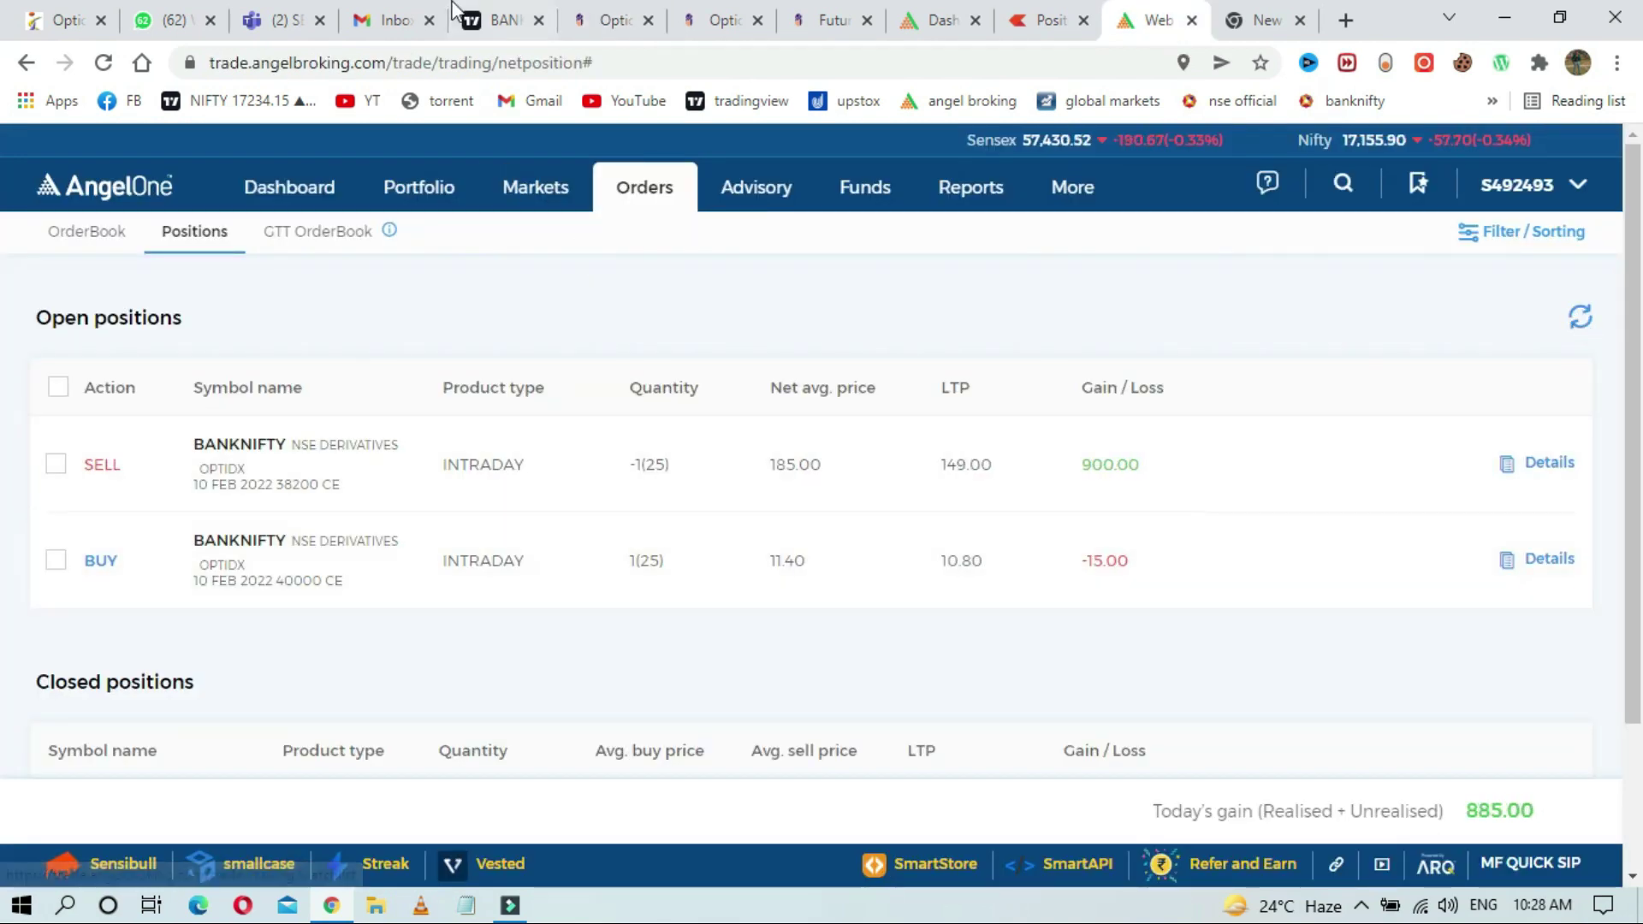
{"action": "left_click", "coordinate": [477, 30]}
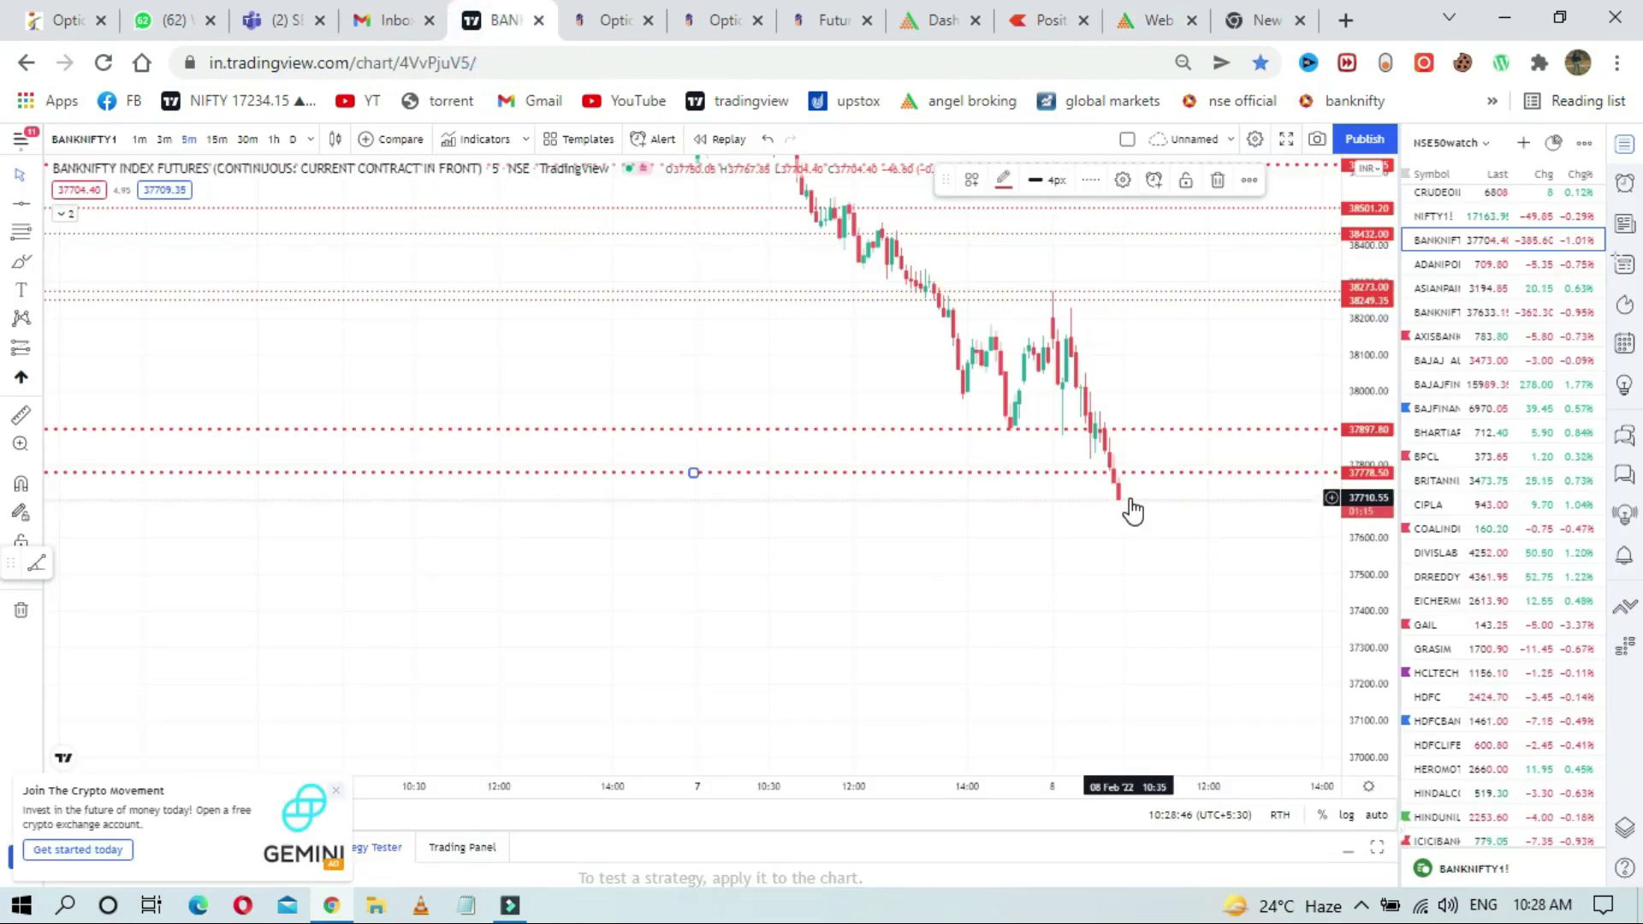
{"action": "left_click", "coordinate": [1149, 18]}
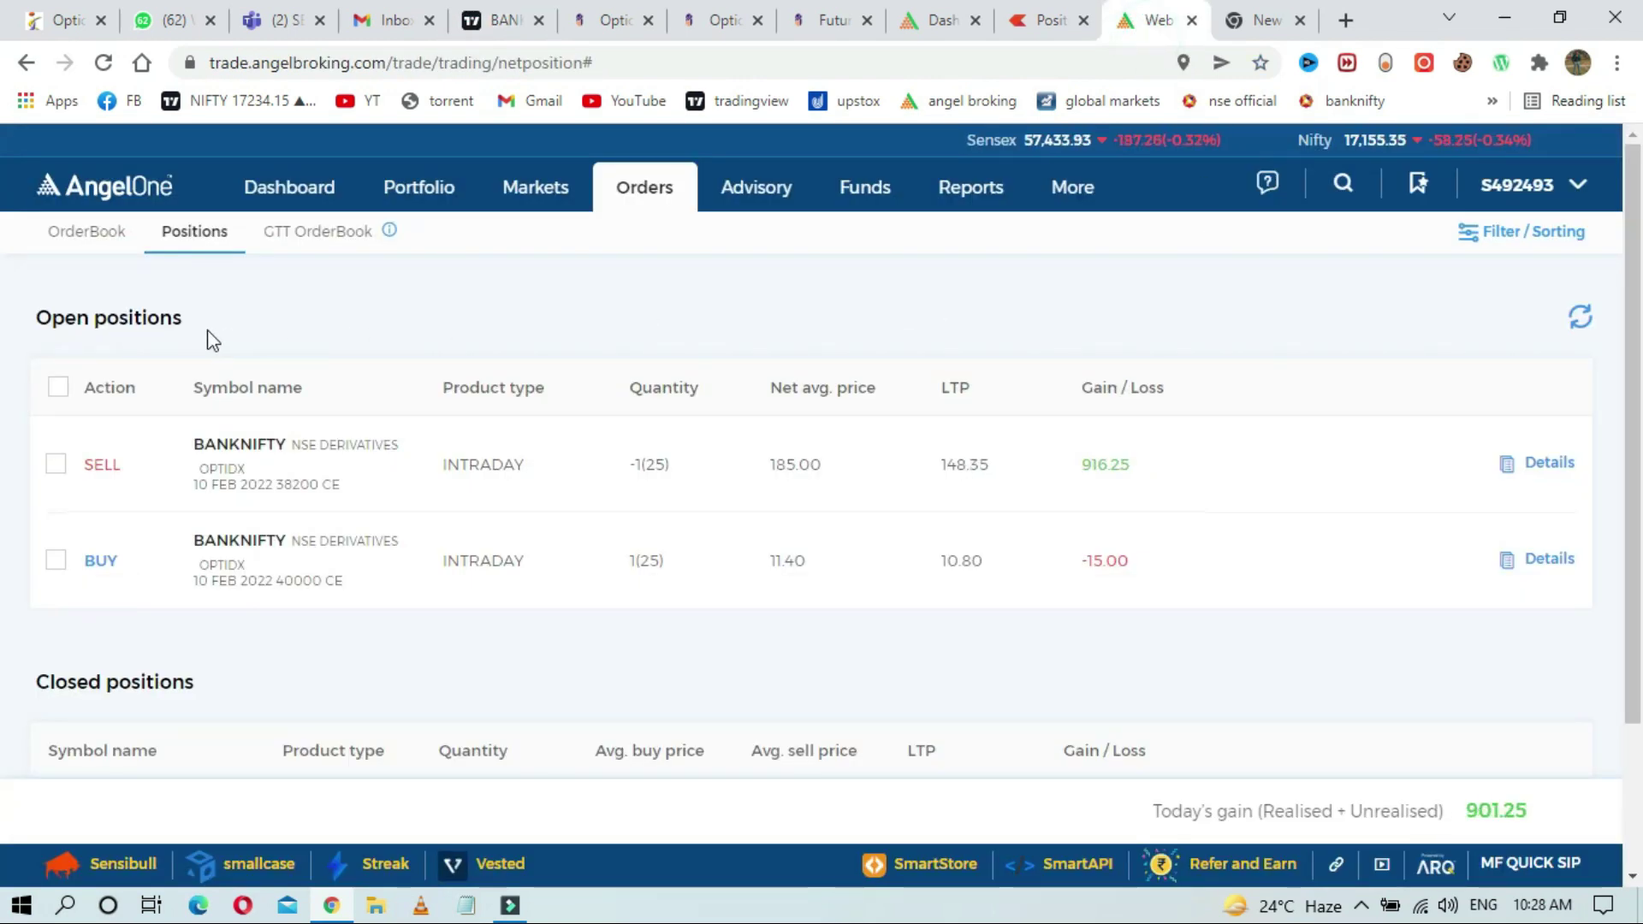
Step: Modify the pending BANKNIFTY 38200 CE stop-loss buy order in the order book to trigger price 170 and limit price 171
{"action": "left_click", "coordinate": [111, 233]}
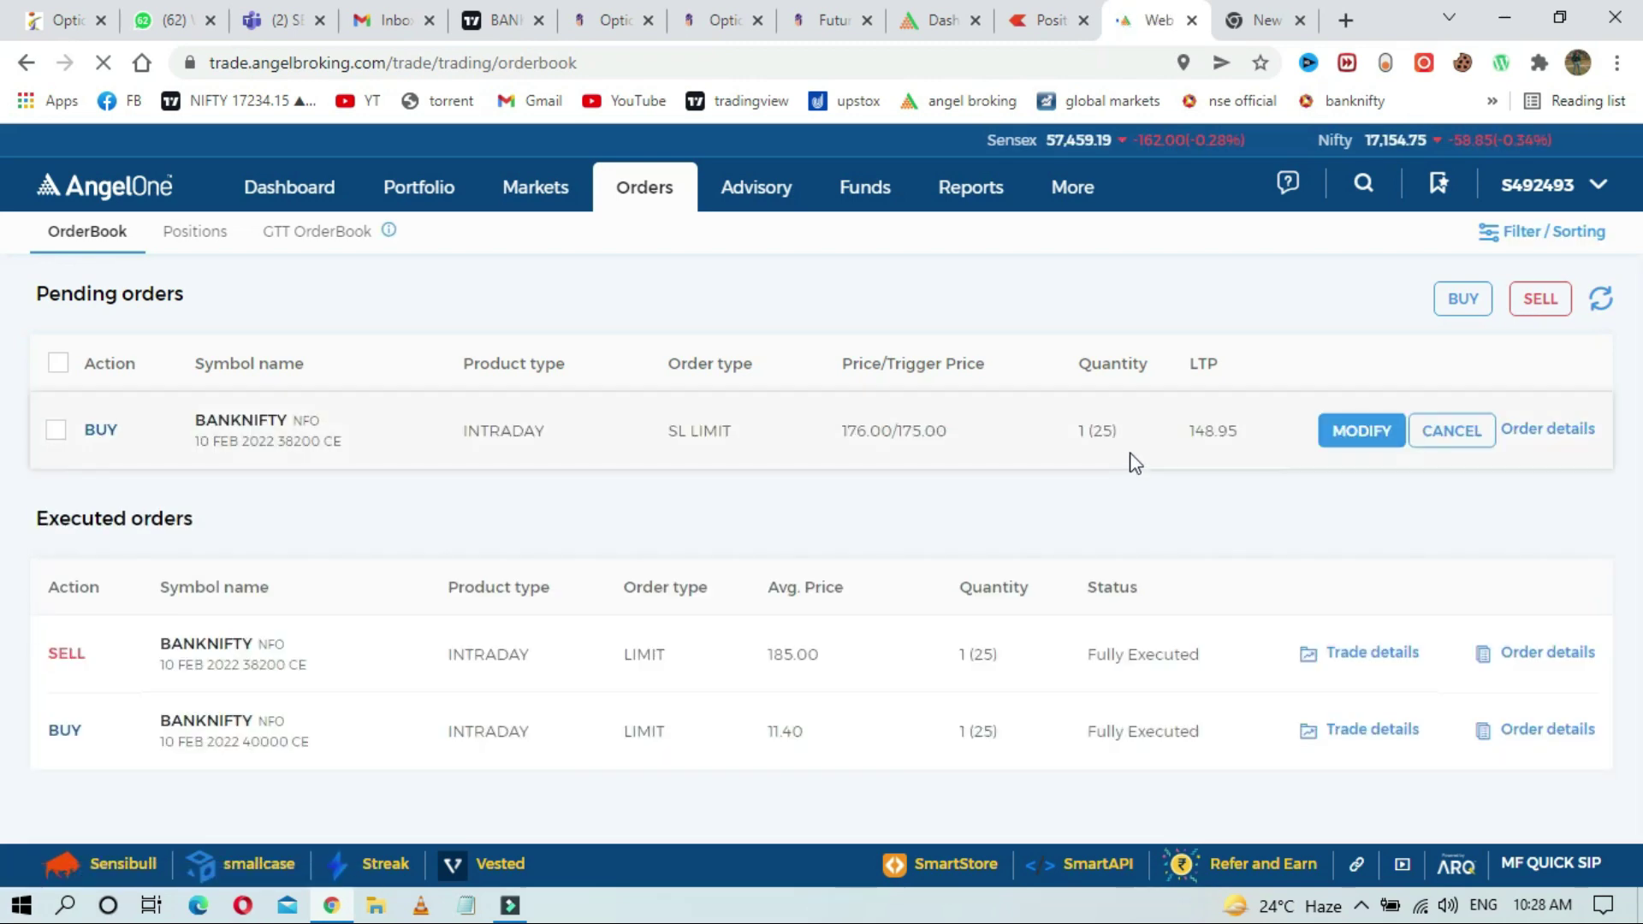
{"action": "left_click", "coordinate": [1325, 442]}
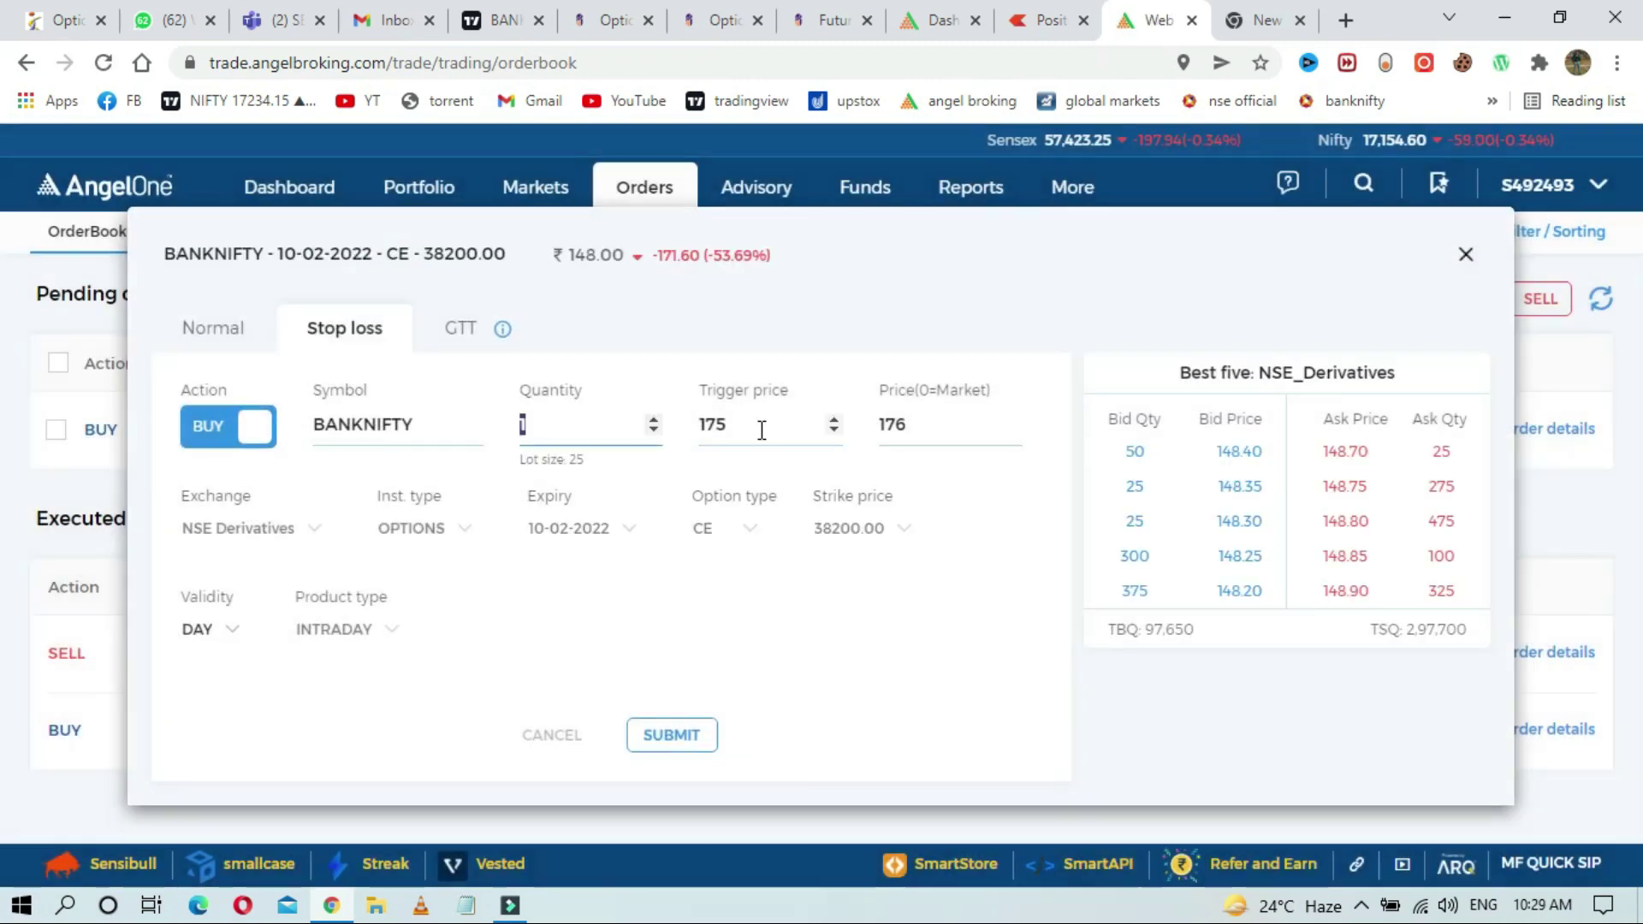
{"action": "double_click", "coordinate": [760, 425]}
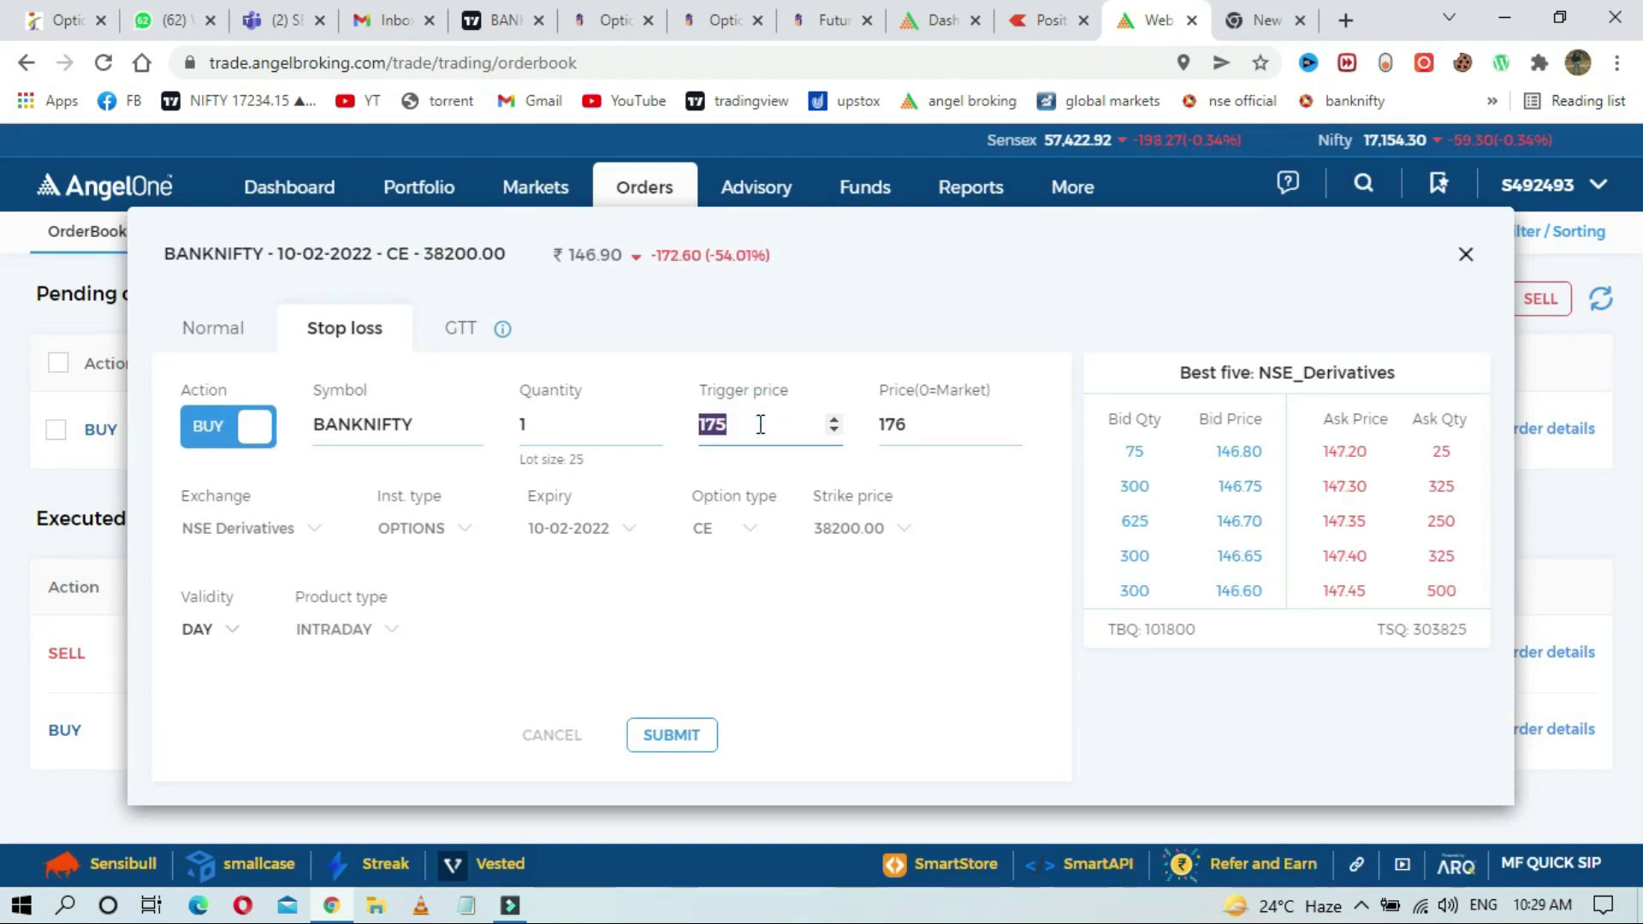
{"action": "key", "text": "BackSpace"}
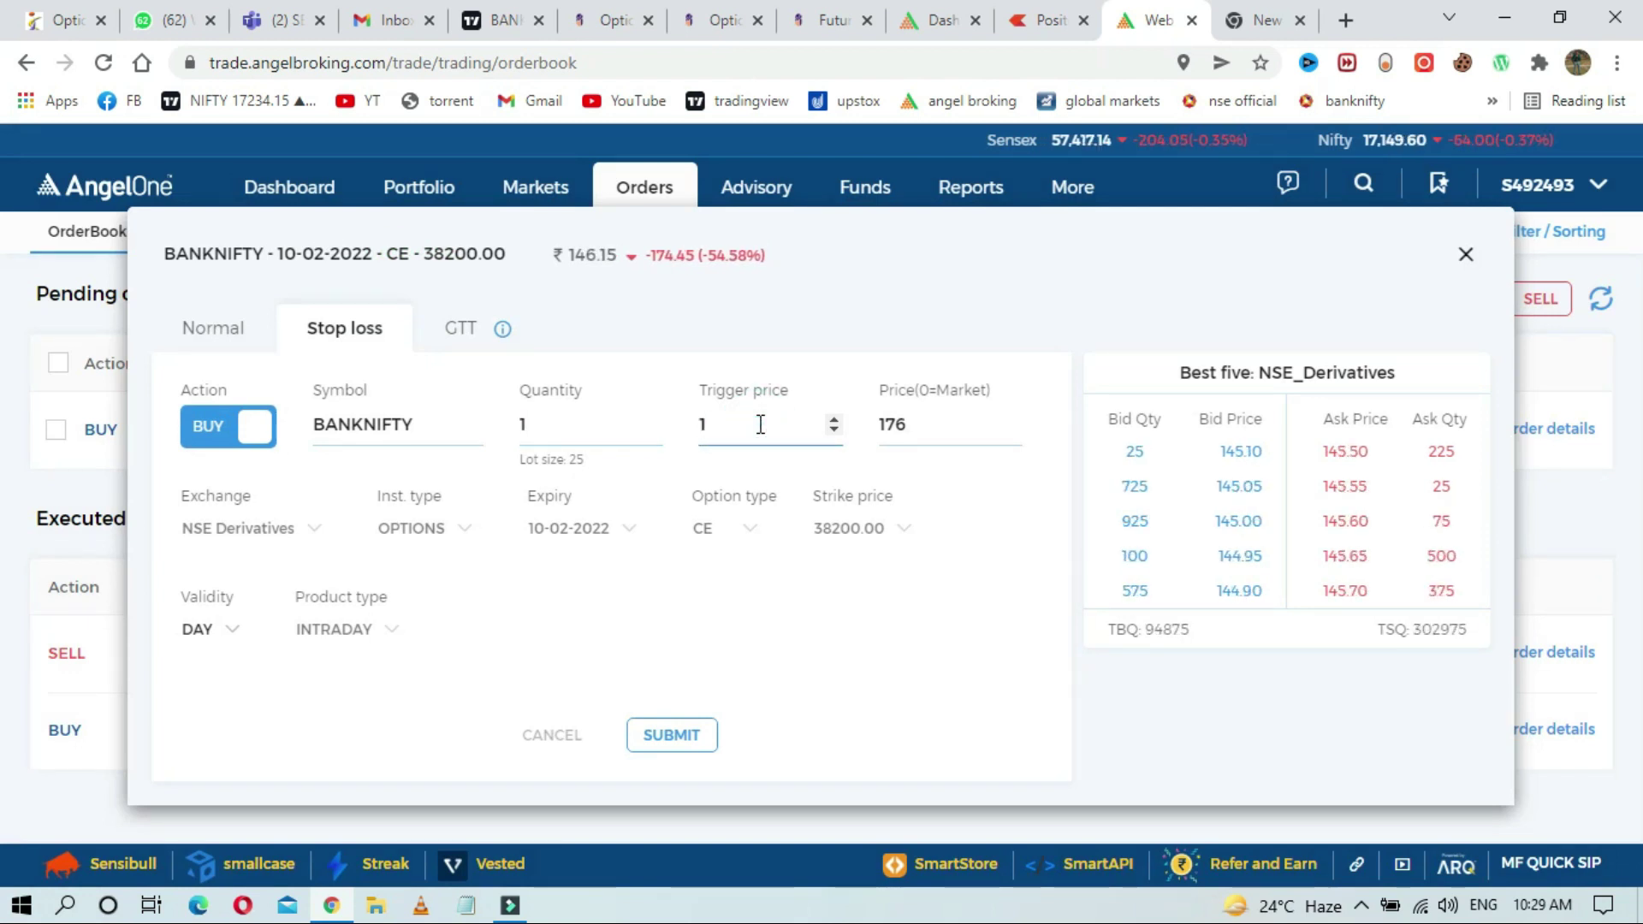
{"action": "type", "text": "0"}
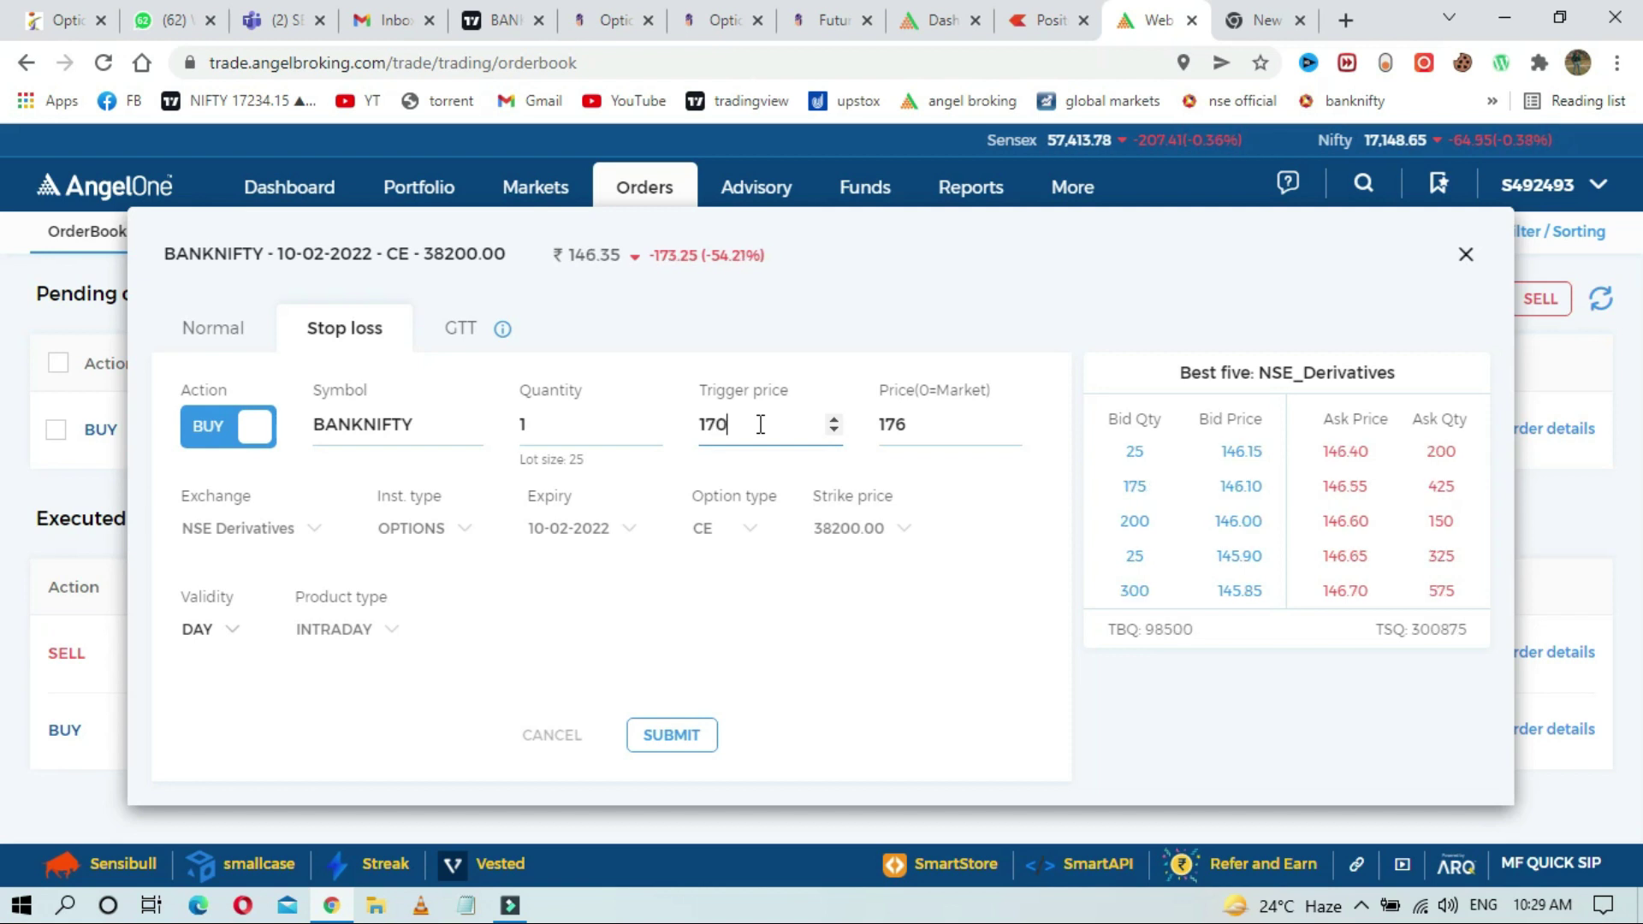
{"action": "left_click", "coordinate": [945, 430]}
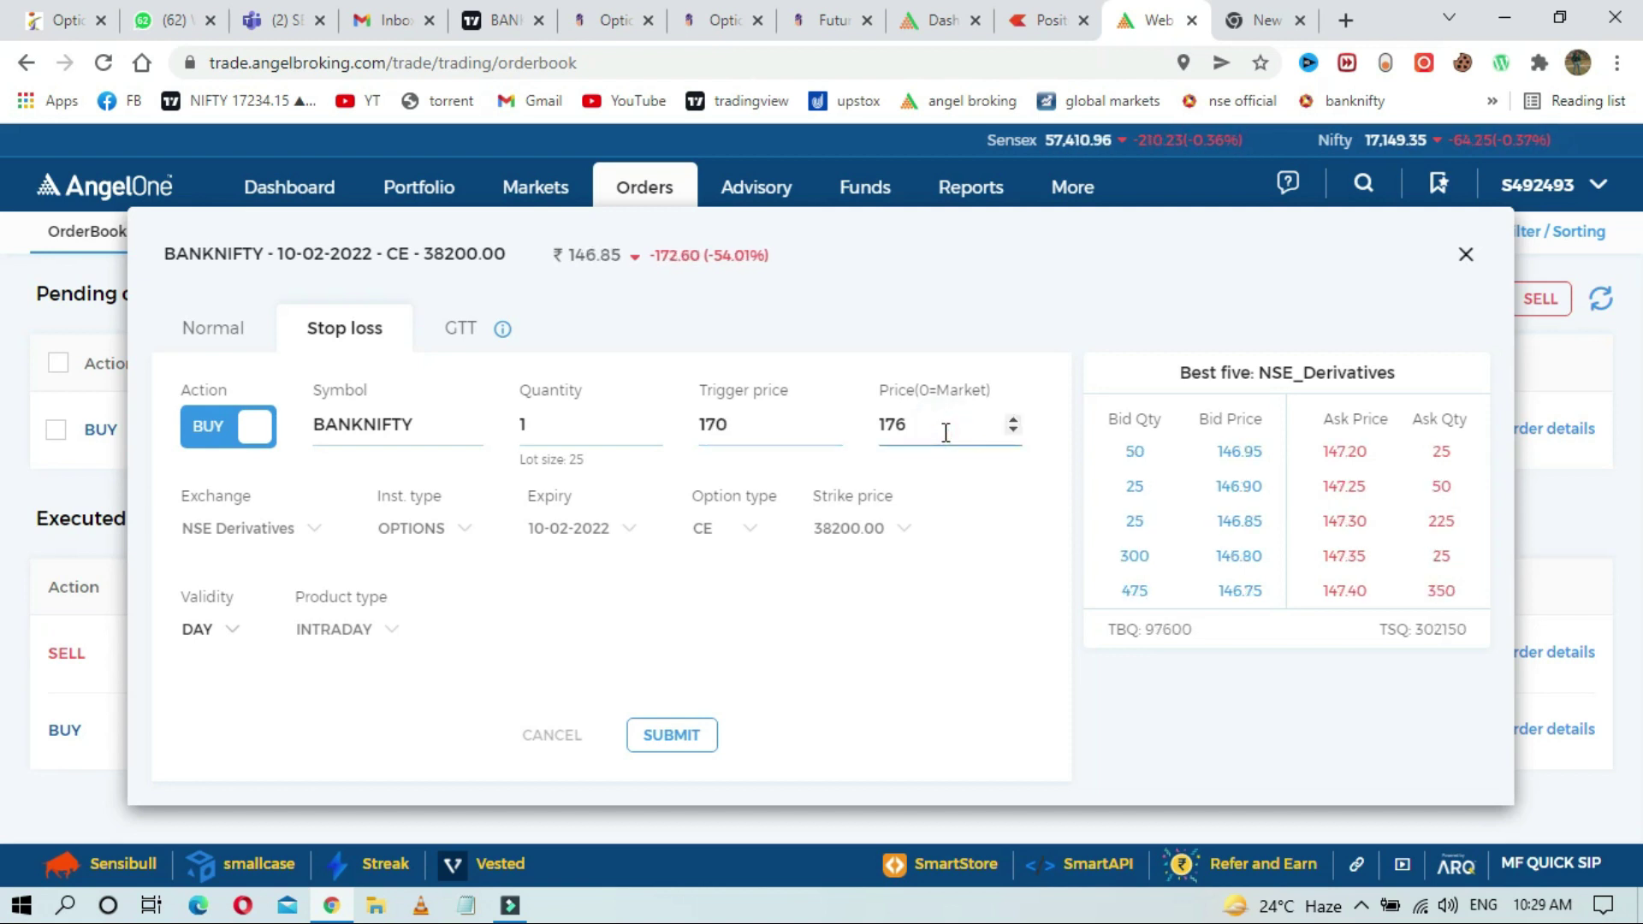
{"action": "key", "text": "BackSpace"}
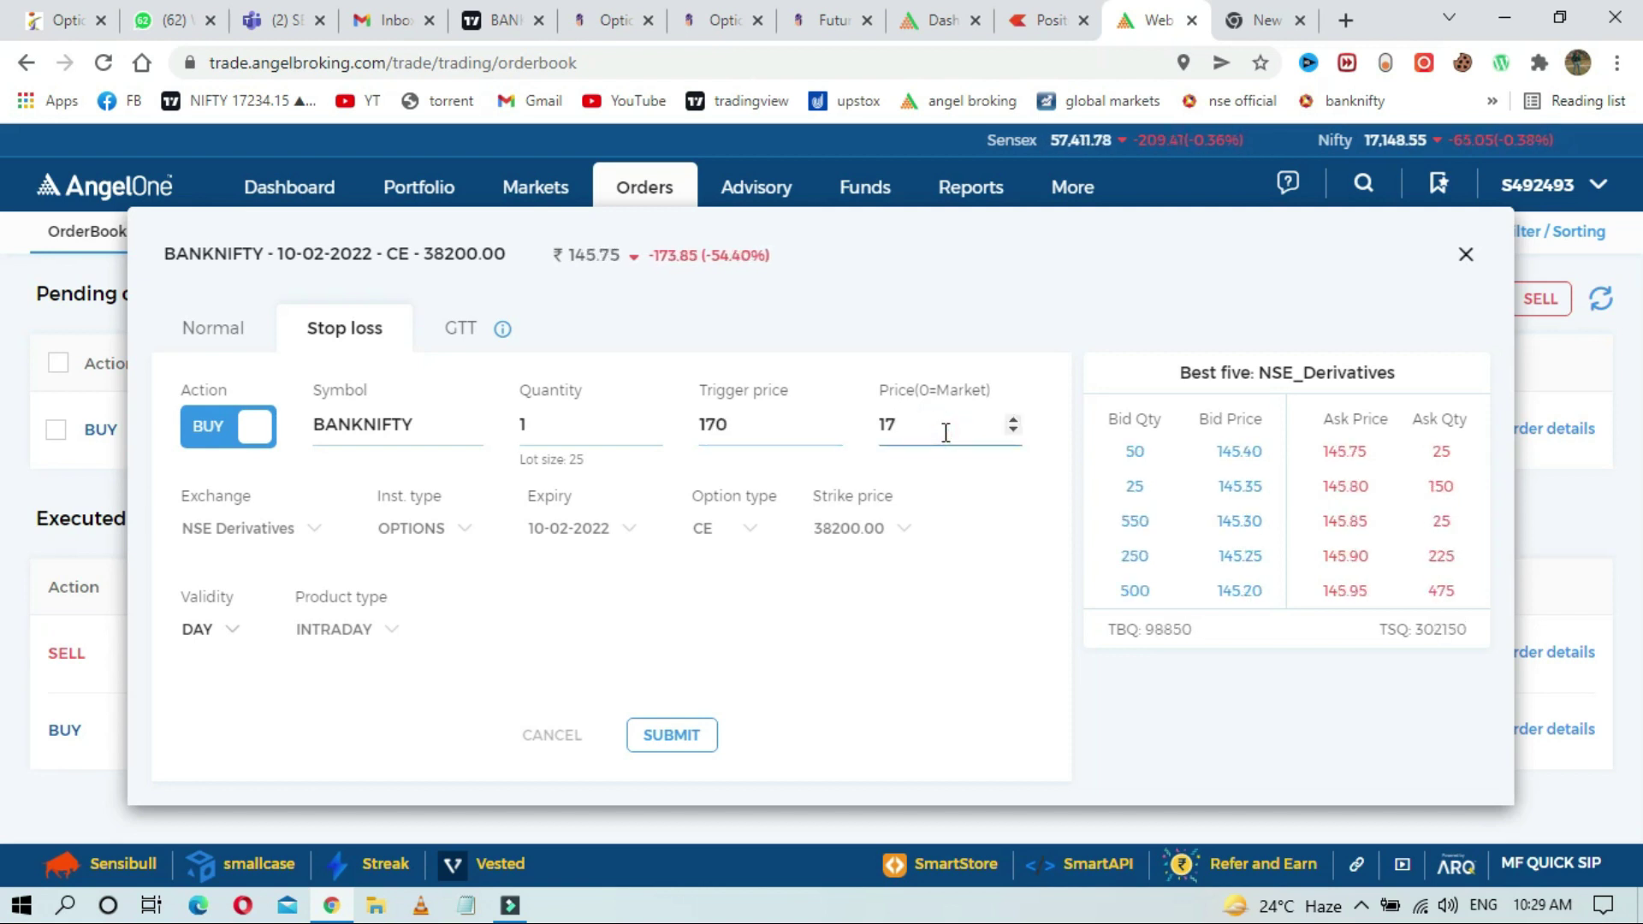
{"action": "left_click", "coordinate": [695, 746]}
{"action": "left_click", "coordinate": [856, 674]}
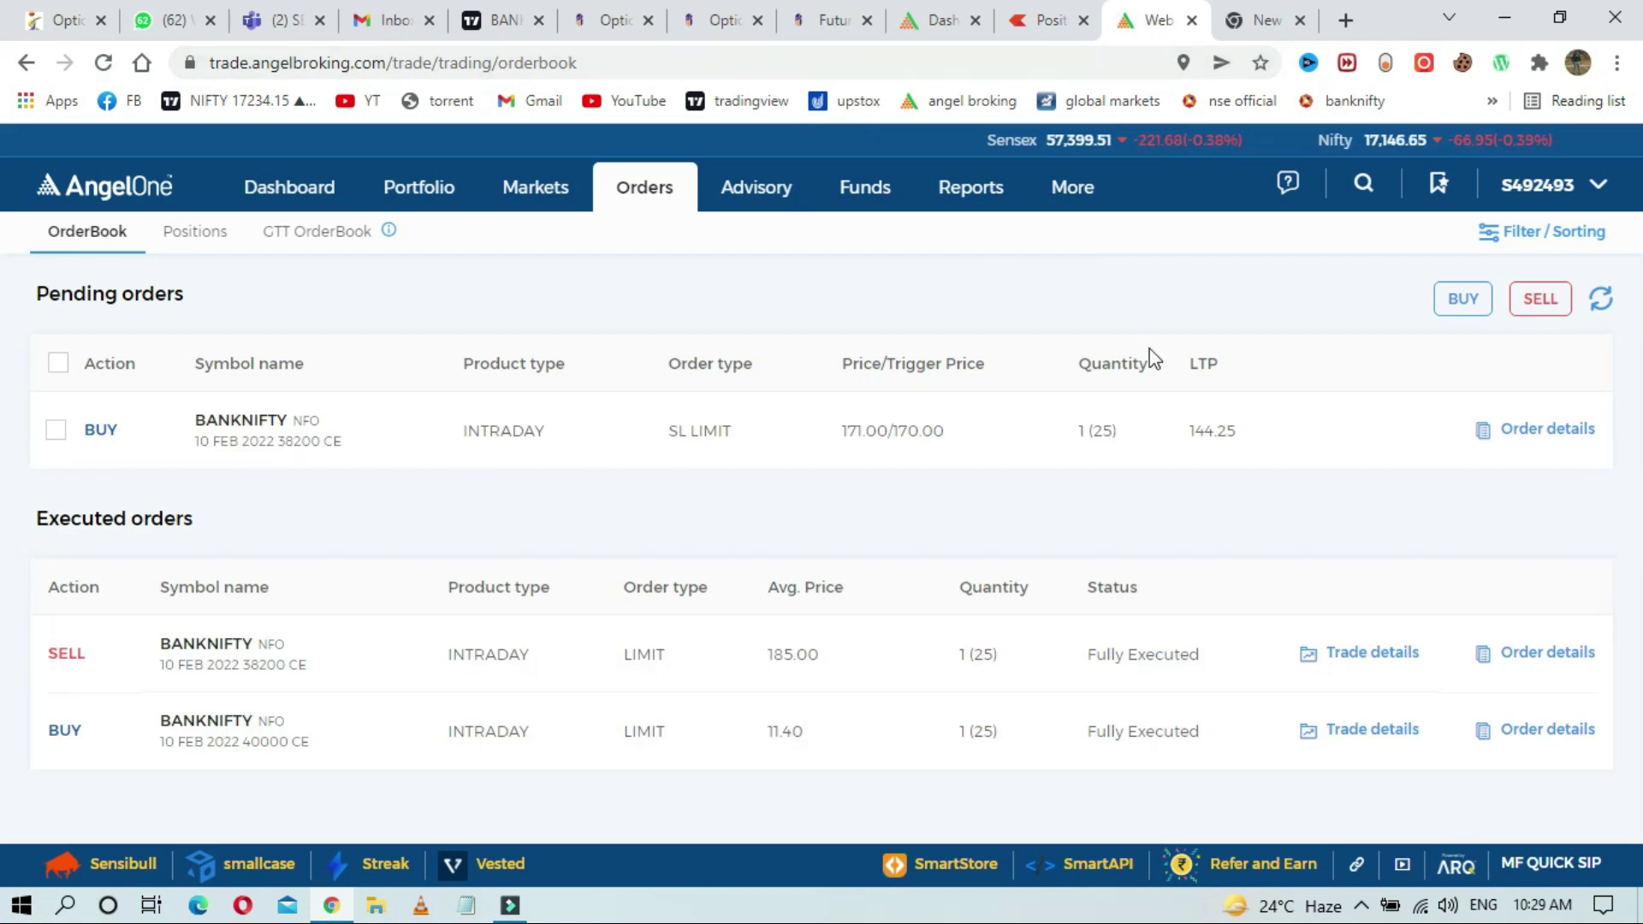
Step: Refresh the order book repeatedly and check the pending 38200 CE stop-loss order against its last traded price
{"action": "left_click", "coordinate": [1602, 308]}
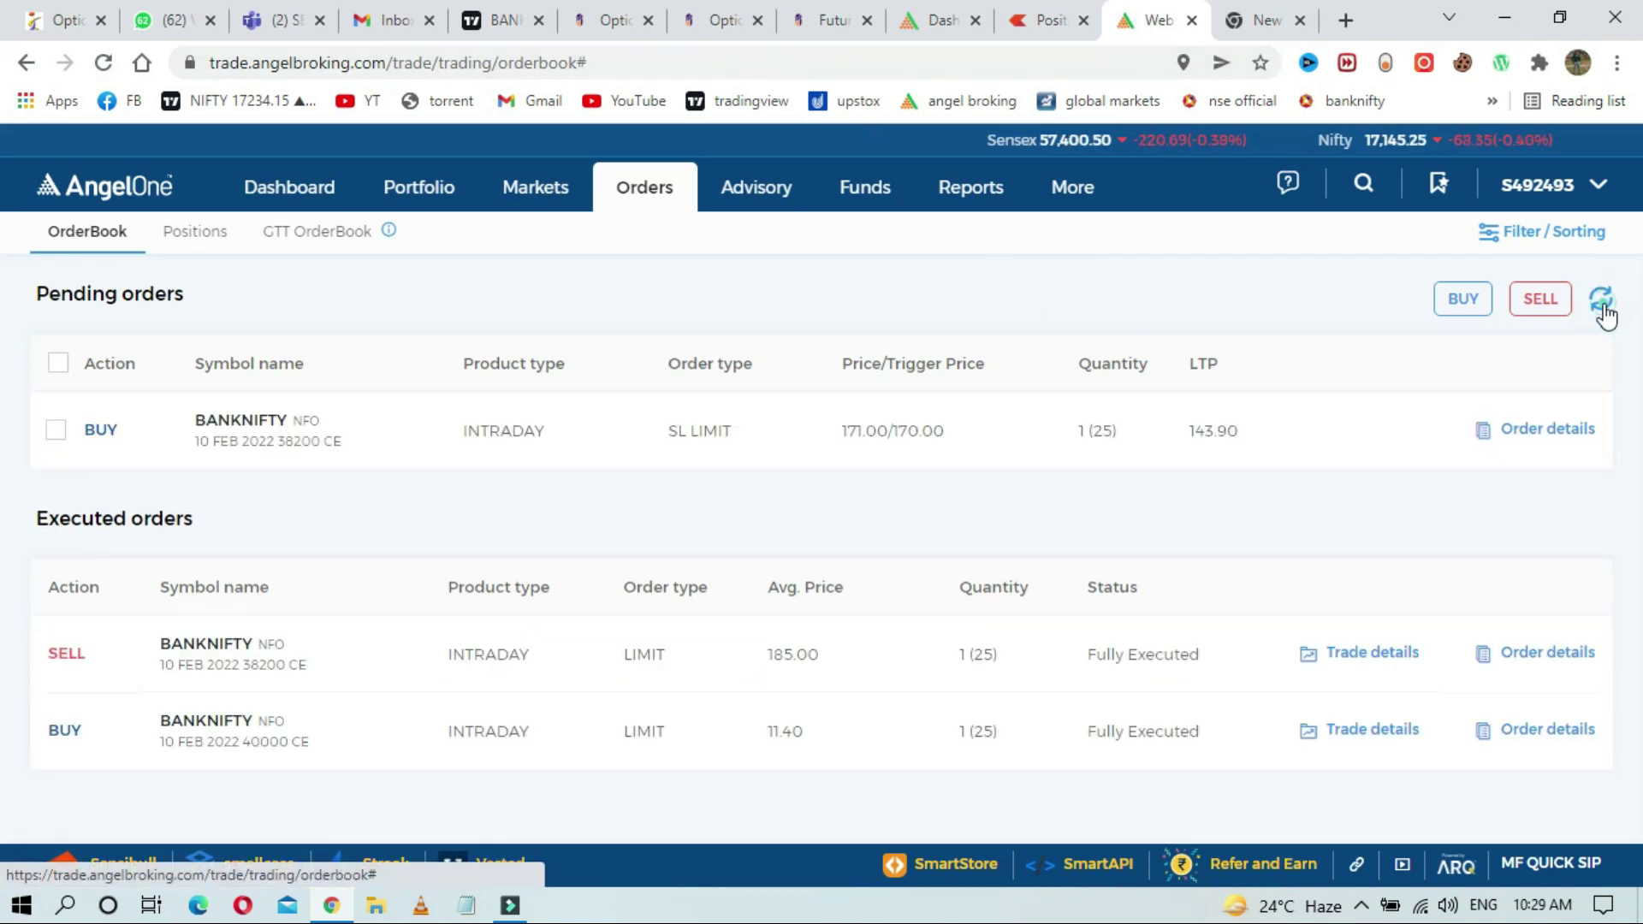
{"action": "left_click", "coordinate": [1604, 308]}
{"action": "mouse_move", "coordinate": [1254, 465]}
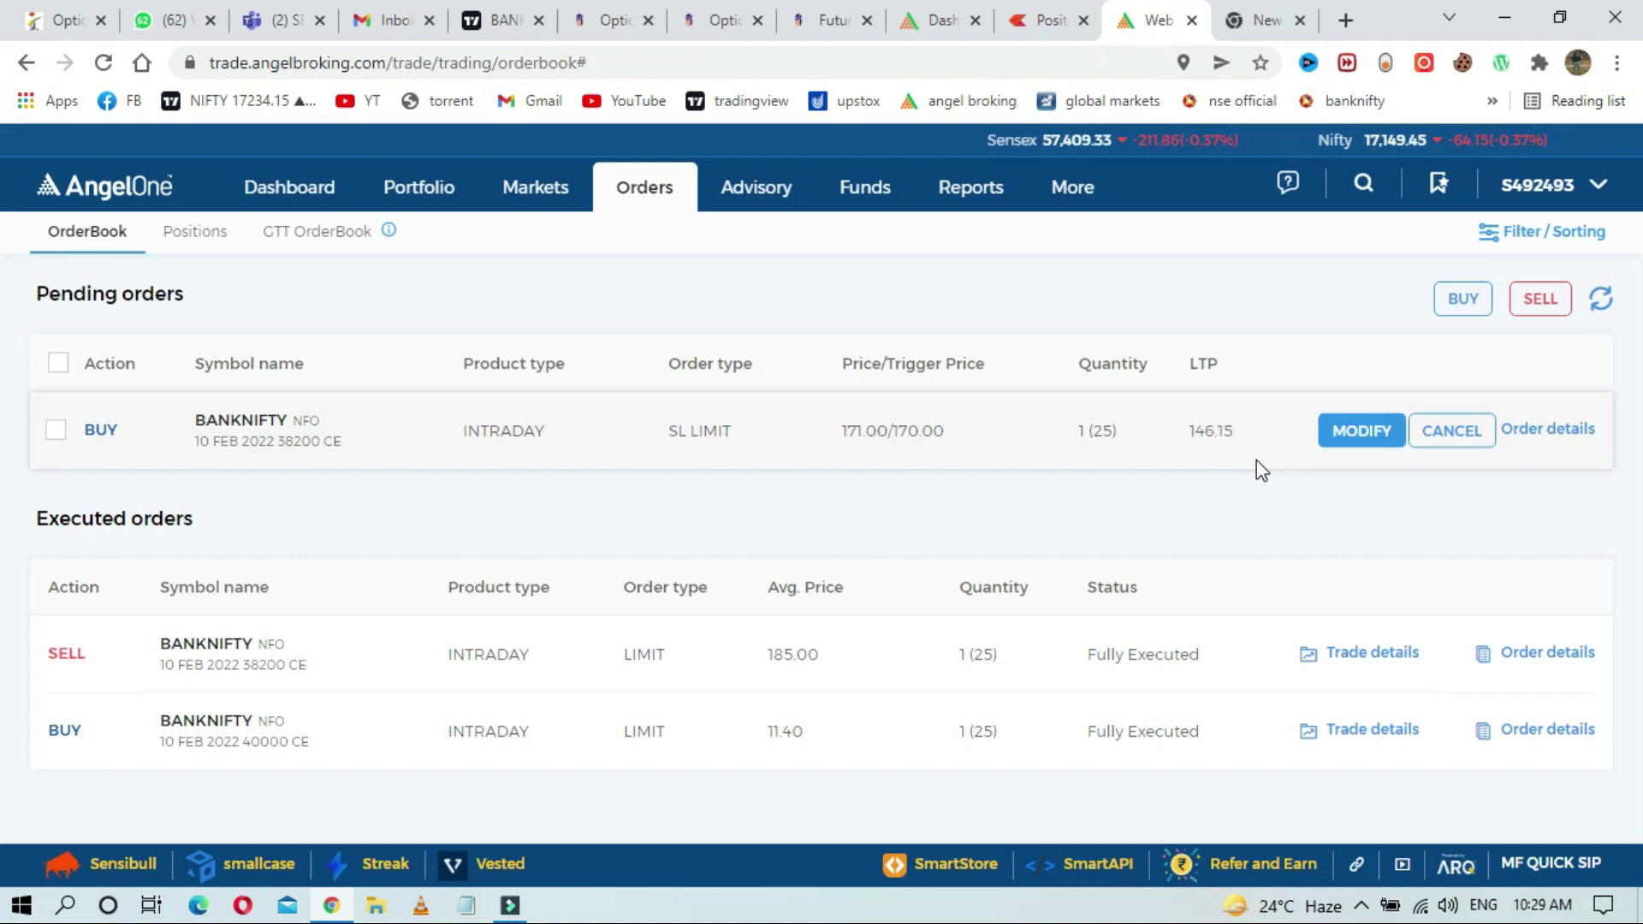
{"action": "left_click", "coordinate": [1603, 301]}
Step: Switch to TradingView, load the INDIAVIX chart, and examine its latest 5-minute candles
{"action": "left_click", "coordinate": [483, 21]}
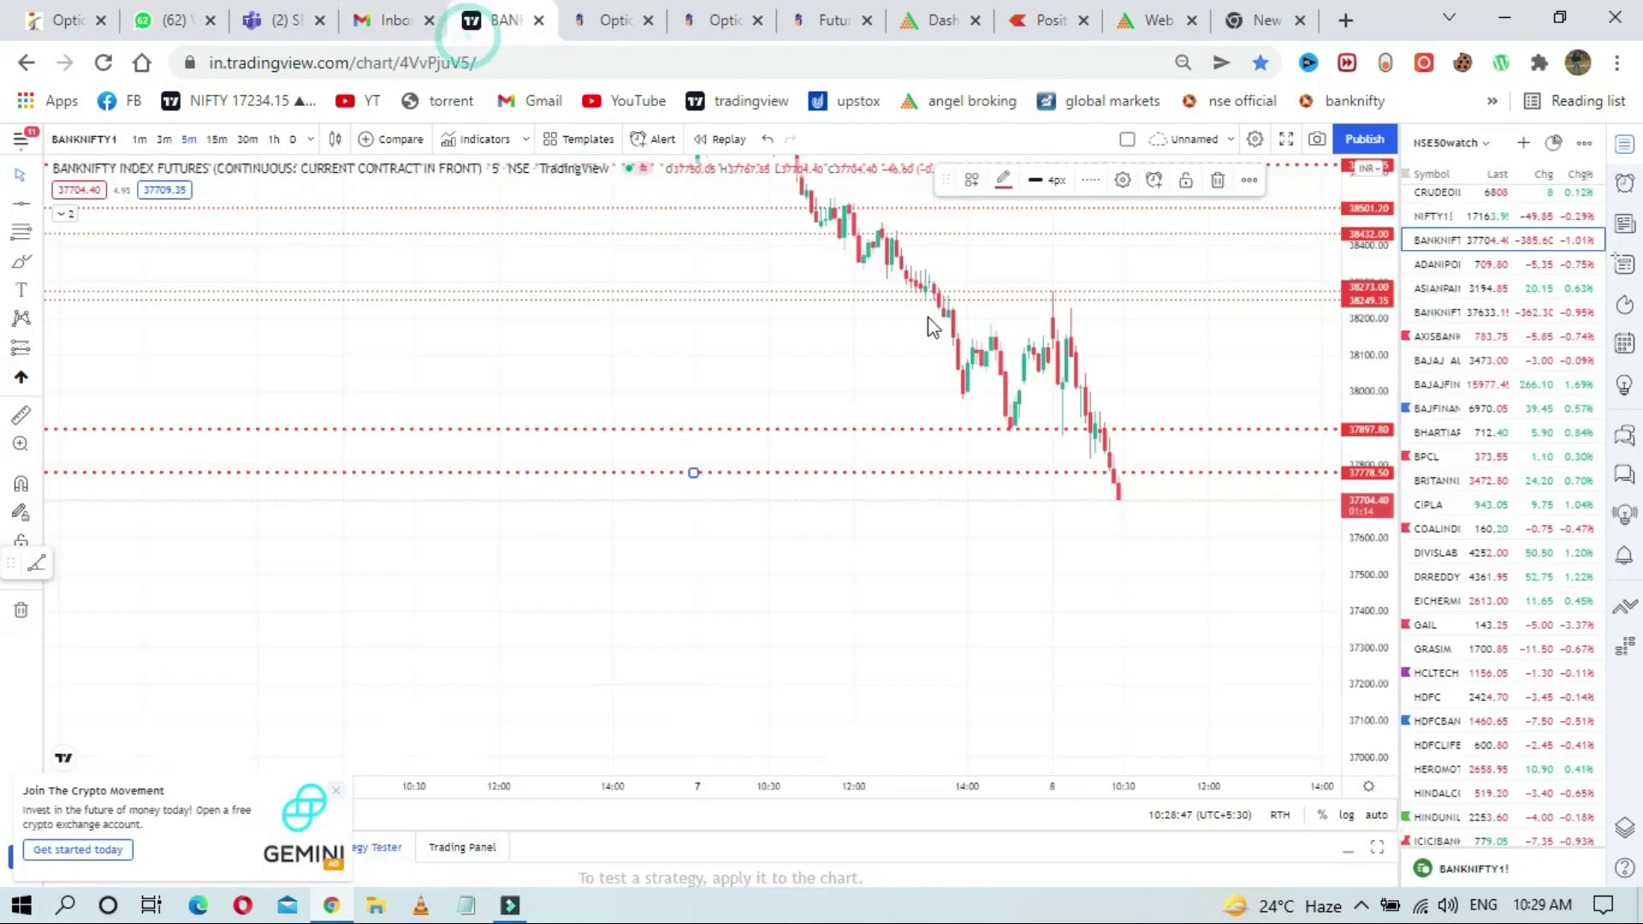
{"action": "type", "text": "IND"}
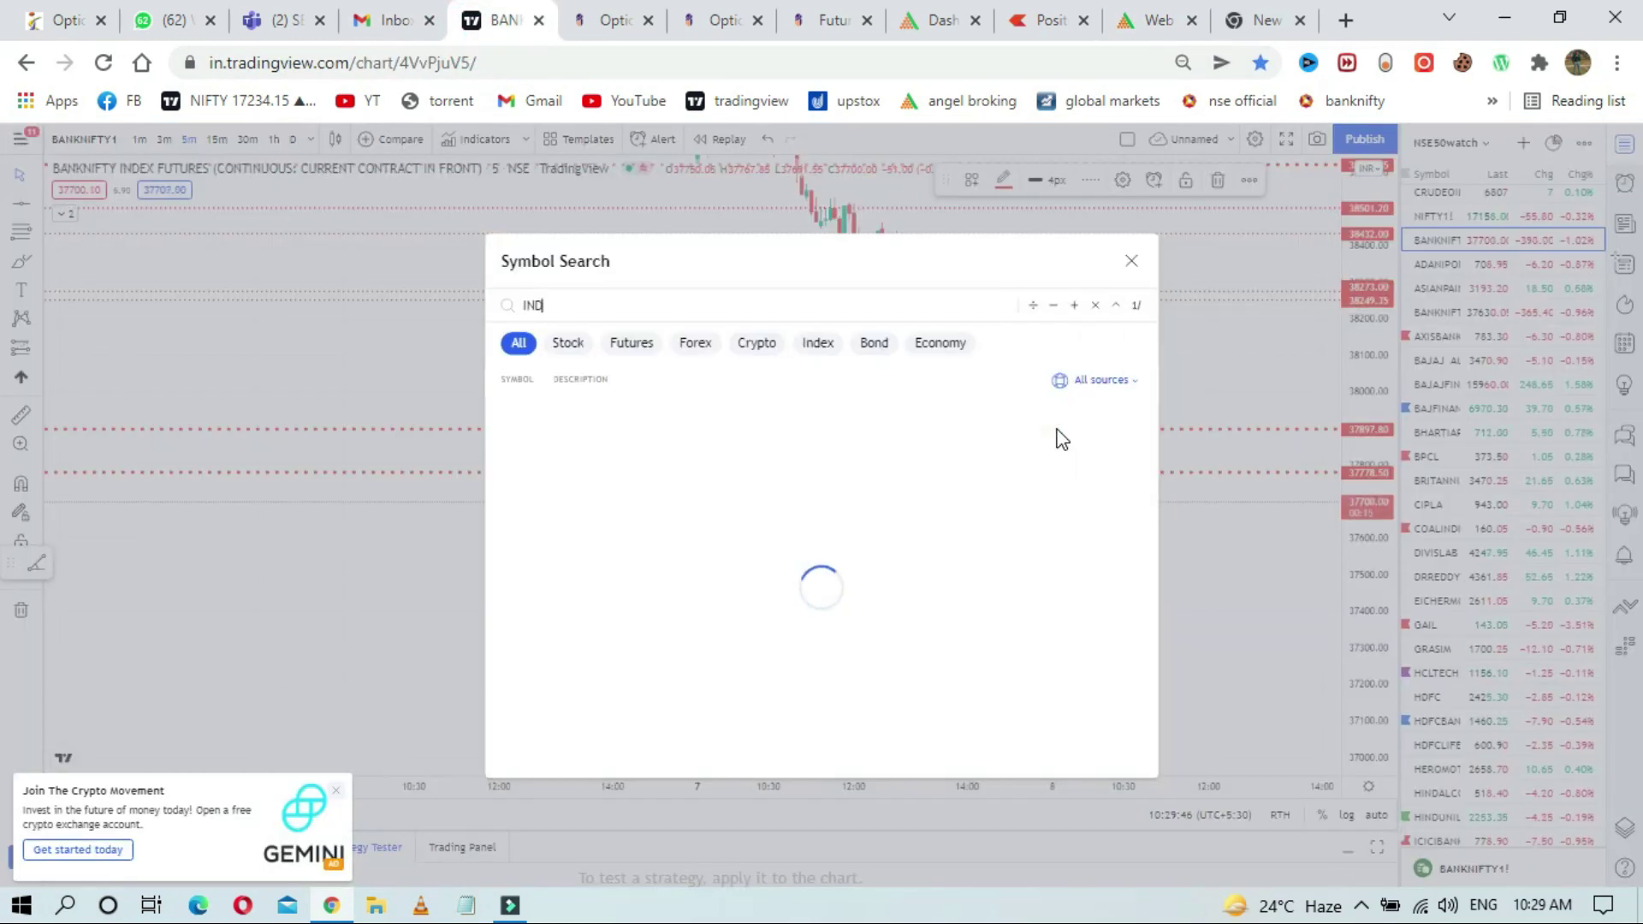
{"action": "type", "text": "IA"}
{"action": "left_click", "coordinate": [1059, 438]}
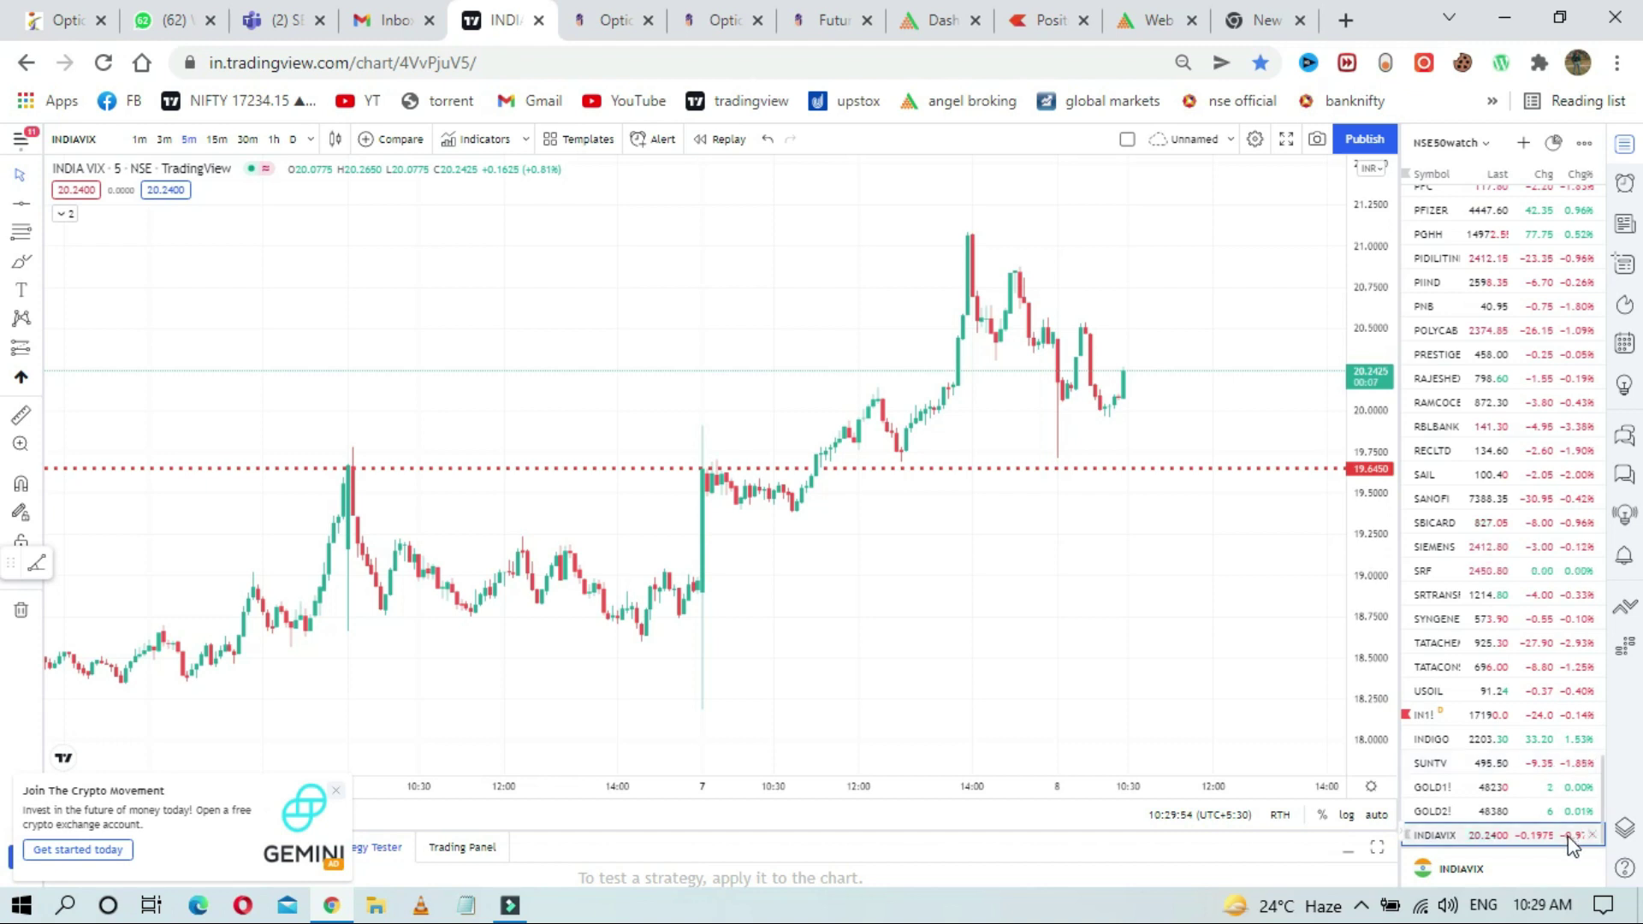
{"action": "scroll", "coordinate": [1275, 632], "scroll_direction": "up", "scroll_amount": 1}
{"action": "scroll", "coordinate": [983, 440], "scroll_direction": "up", "scroll_amount": 1}
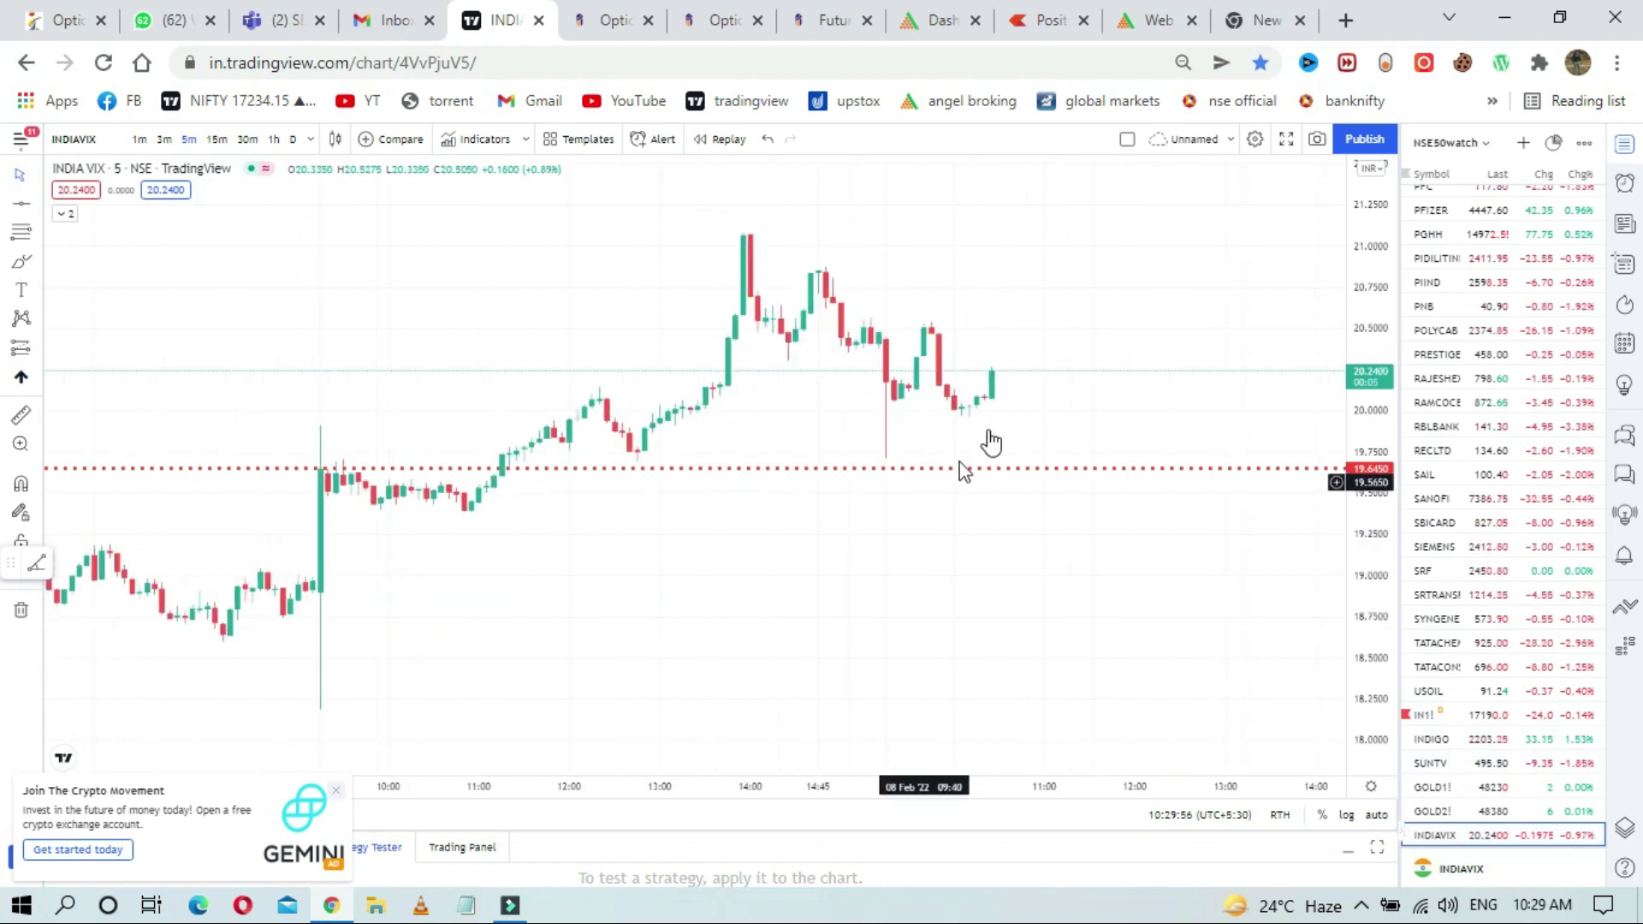
{"action": "left_click_drag", "start_coordinate": [1030, 371], "coordinate": [937, 364]}
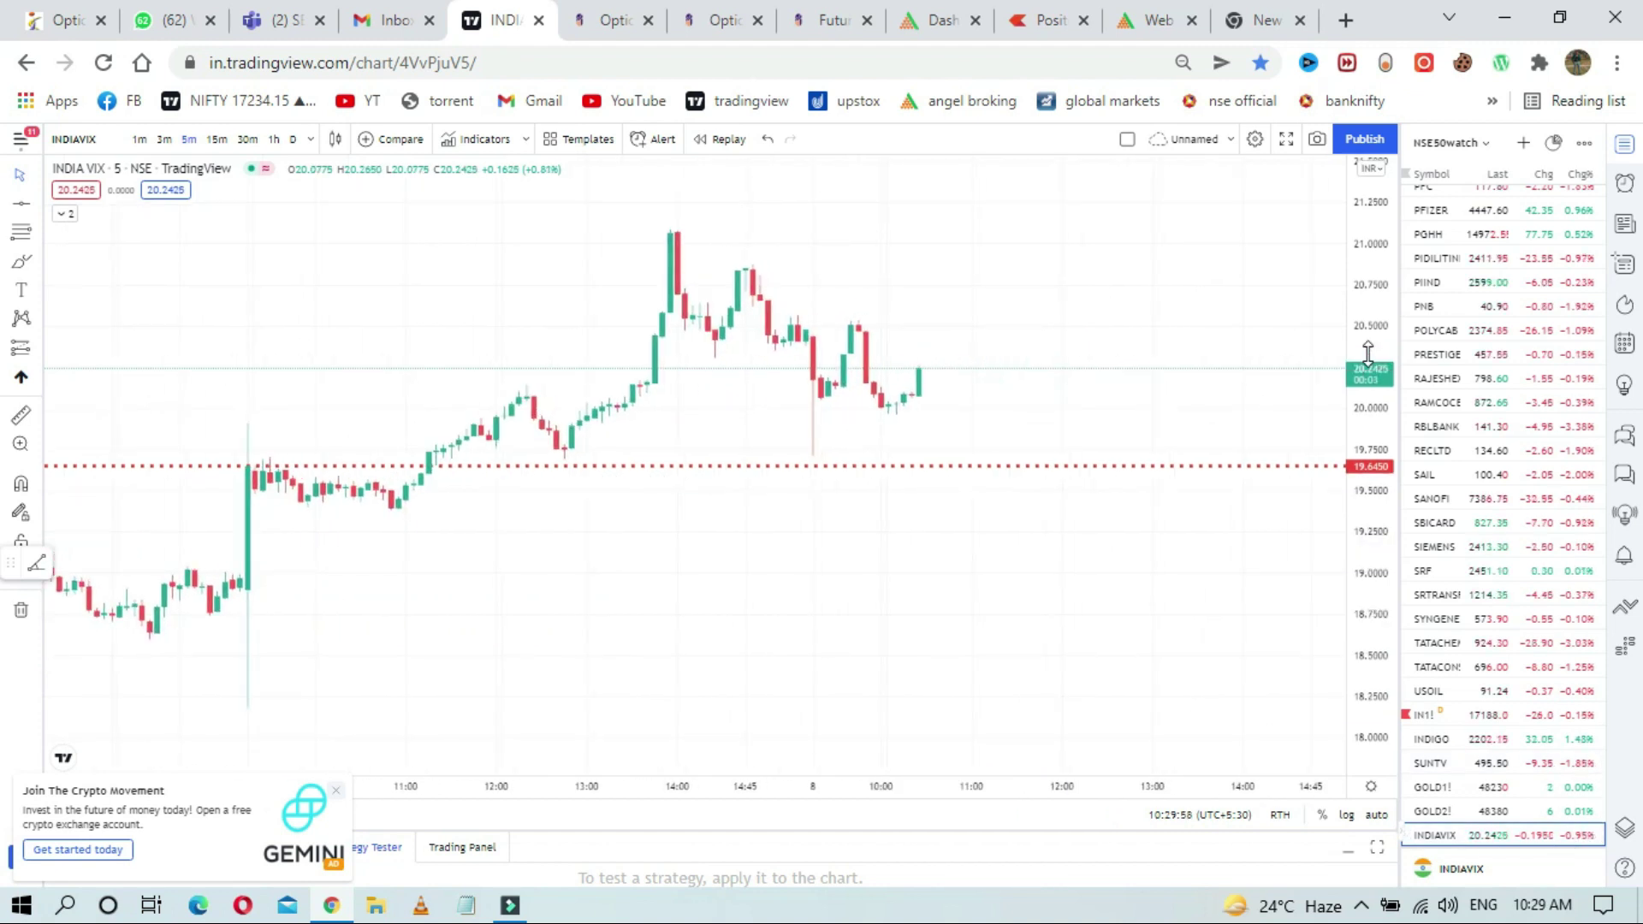
Step: Return to Angel One, refresh the order book, then open and refresh the positions to check their gain or loss
{"action": "left_click", "coordinate": [1142, 18]}
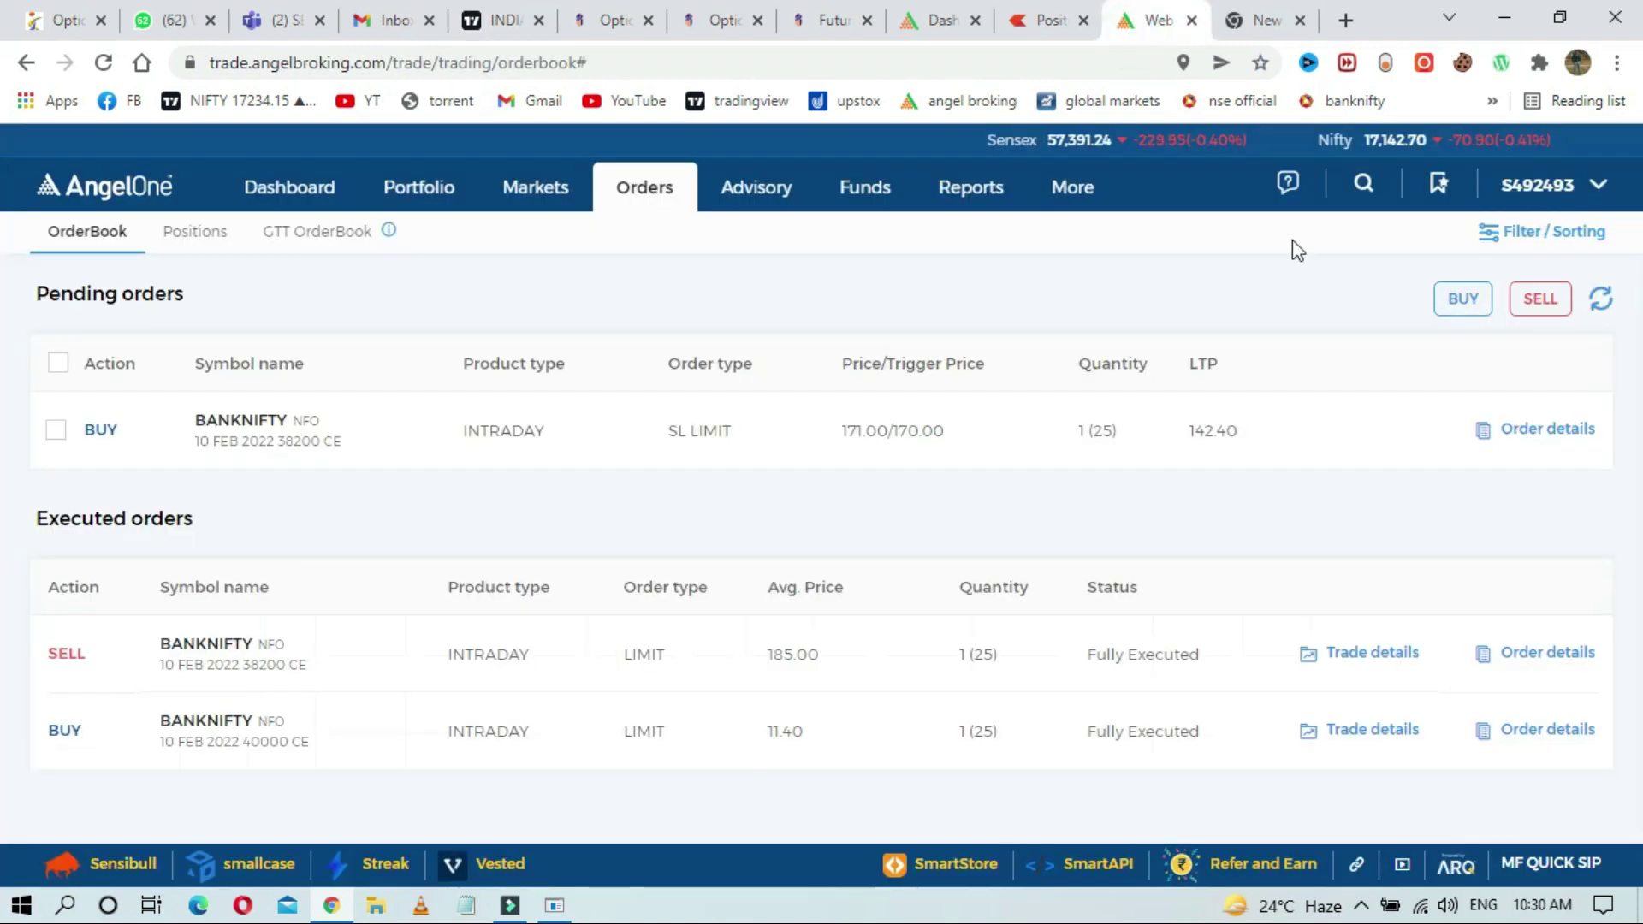
{"action": "left_click", "coordinate": [1601, 301]}
{"action": "mouse_move", "coordinate": [1241, 430]}
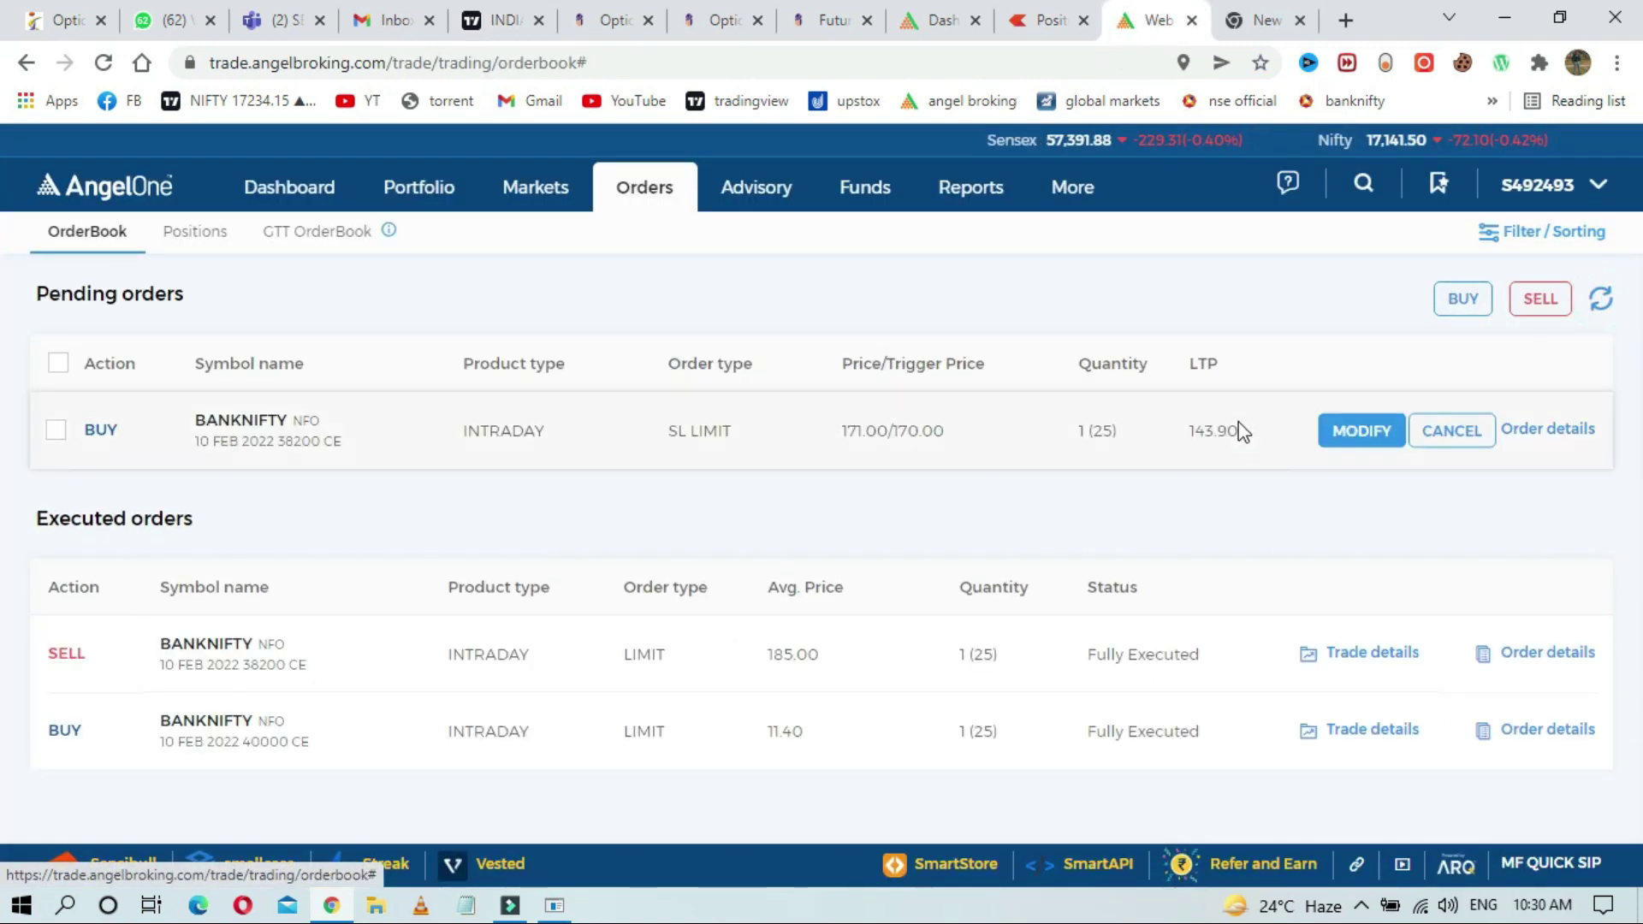
{"action": "left_click", "coordinate": [174, 233]}
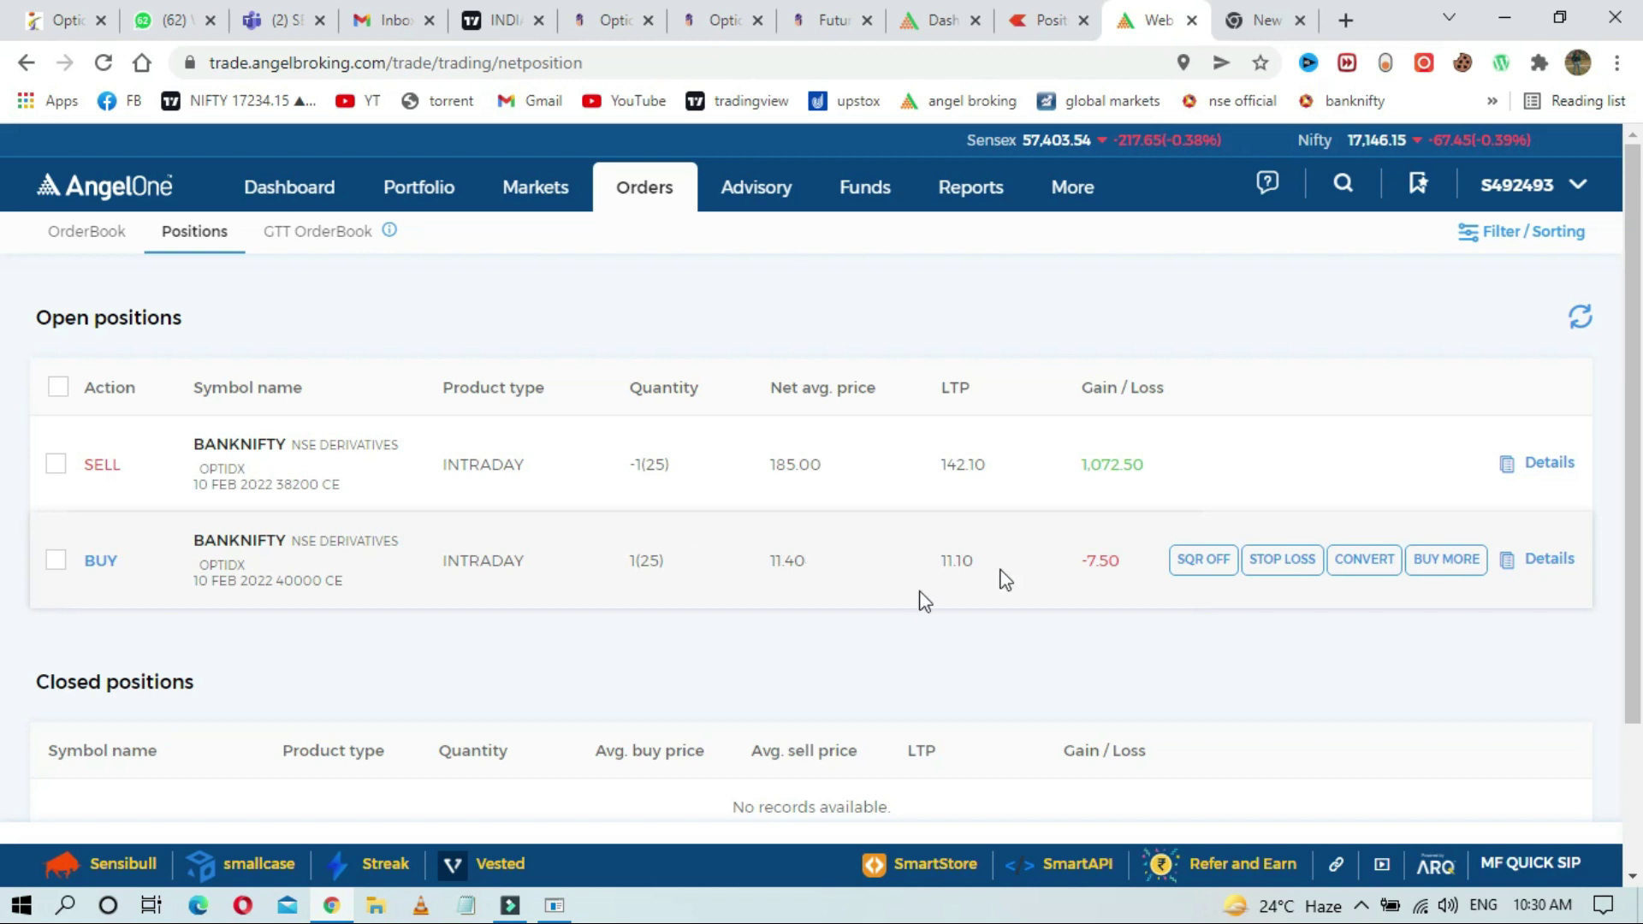
{"action": "scroll", "coordinate": [1613, 325], "scroll_direction": "down", "scroll_amount": 1}
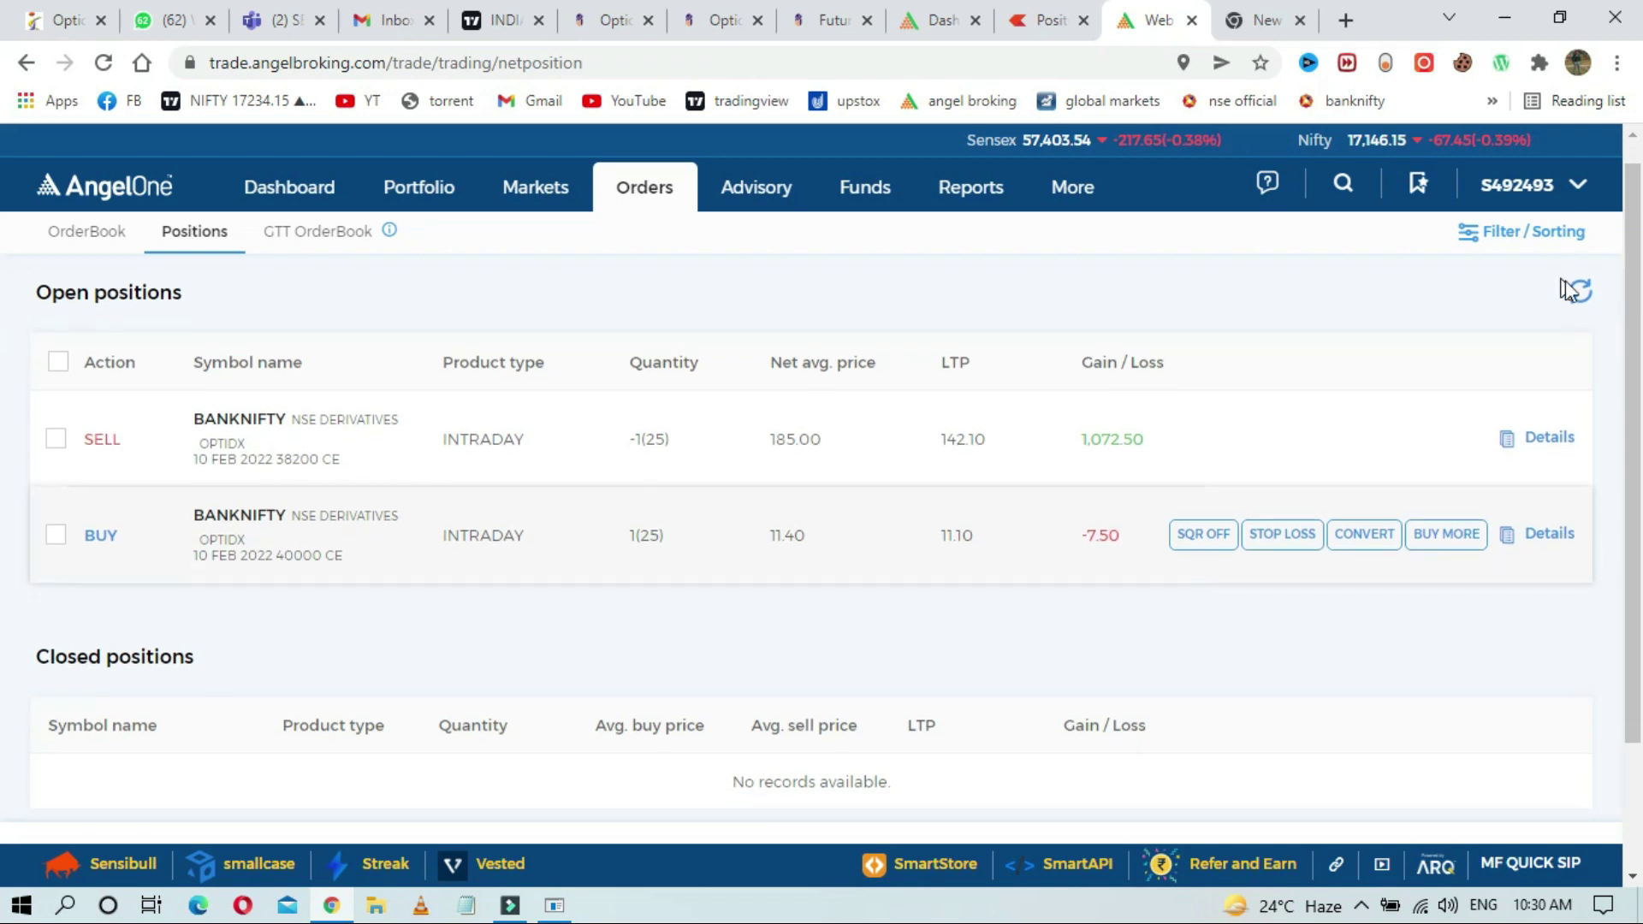
{"action": "left_click", "coordinate": [1575, 291]}
Step: Switch to TradingView, load the NSE BANKNIFTY index chart, and examine the latest price move
{"action": "left_click", "coordinate": [490, 12]}
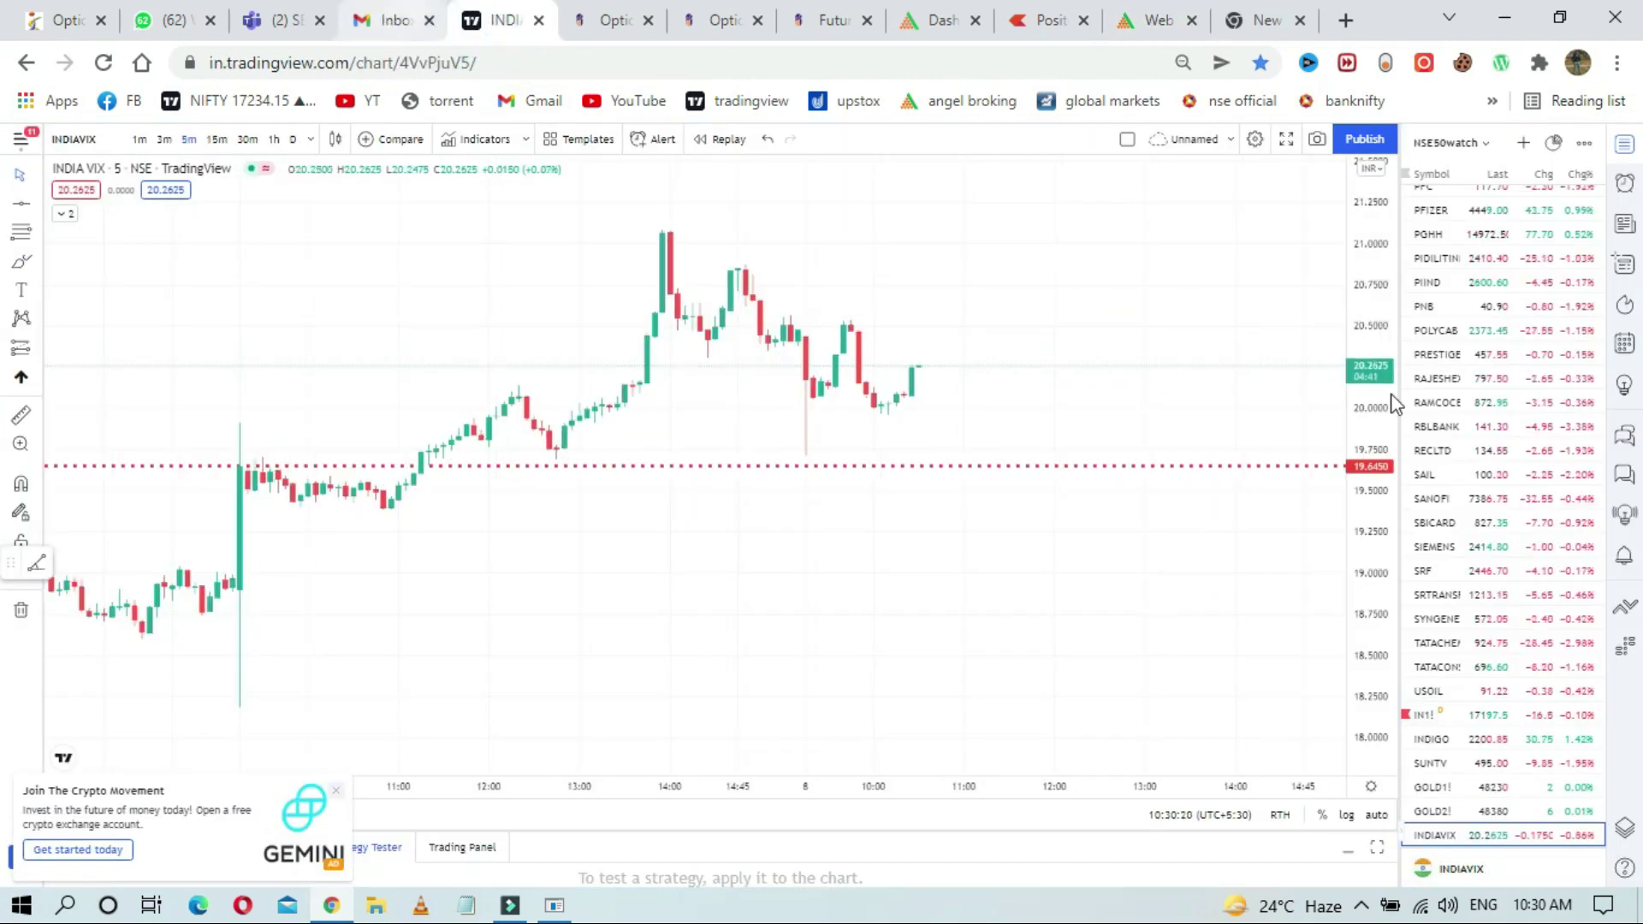
{"action": "scroll", "coordinate": [1504, 421], "scroll_direction": "up", "scroll_amount": 2}
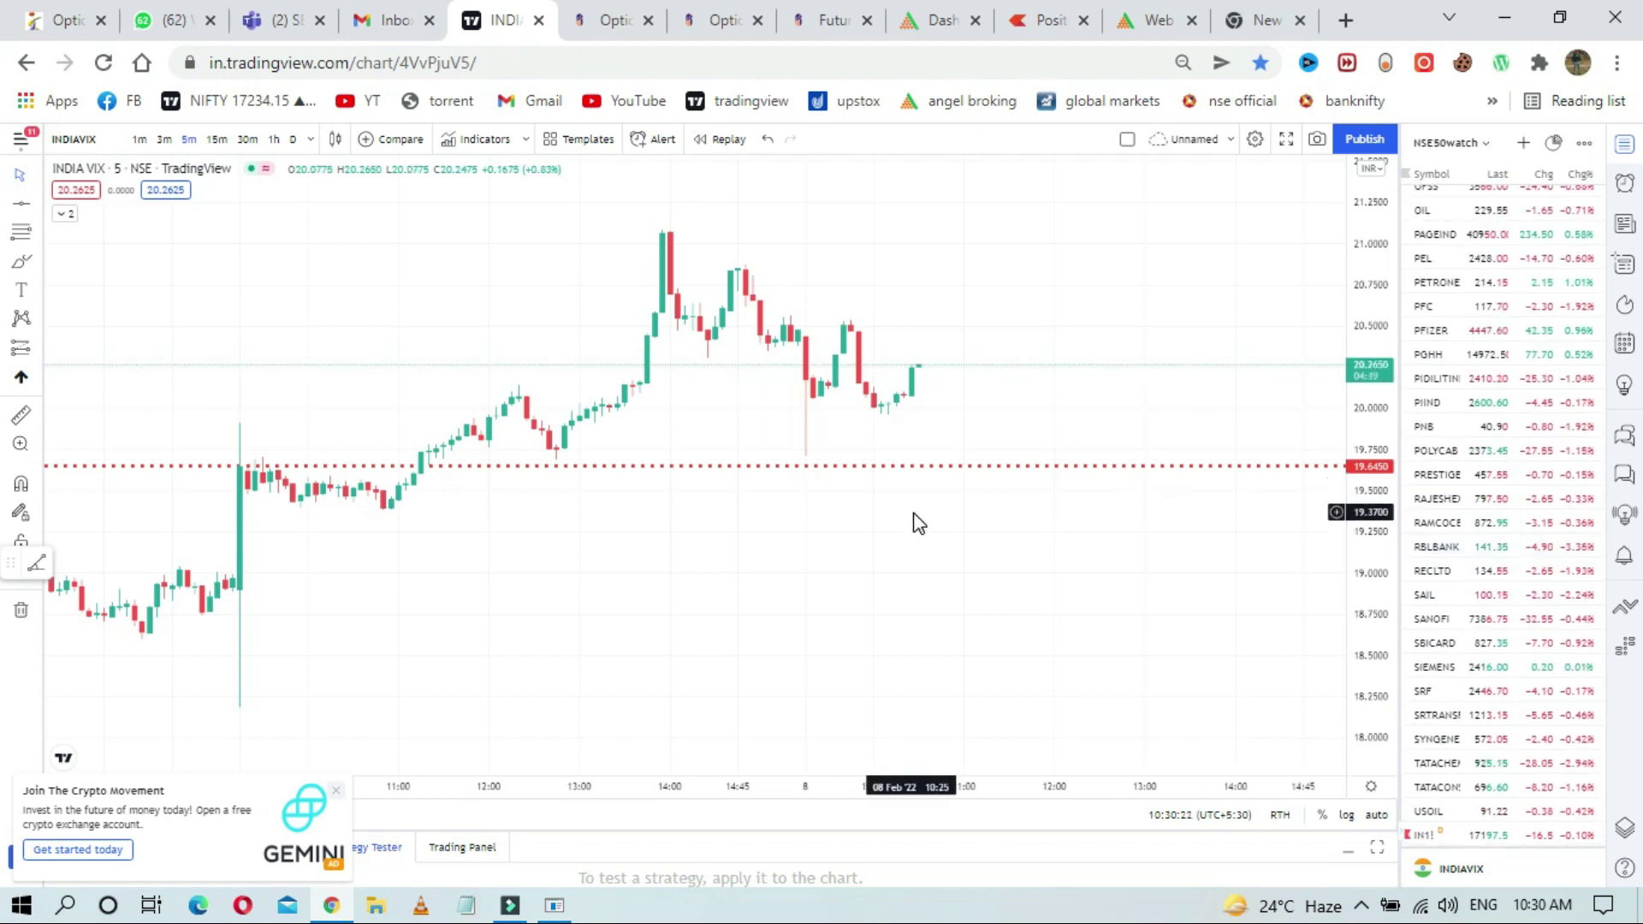
{"action": "type", "text": "BANKN"}
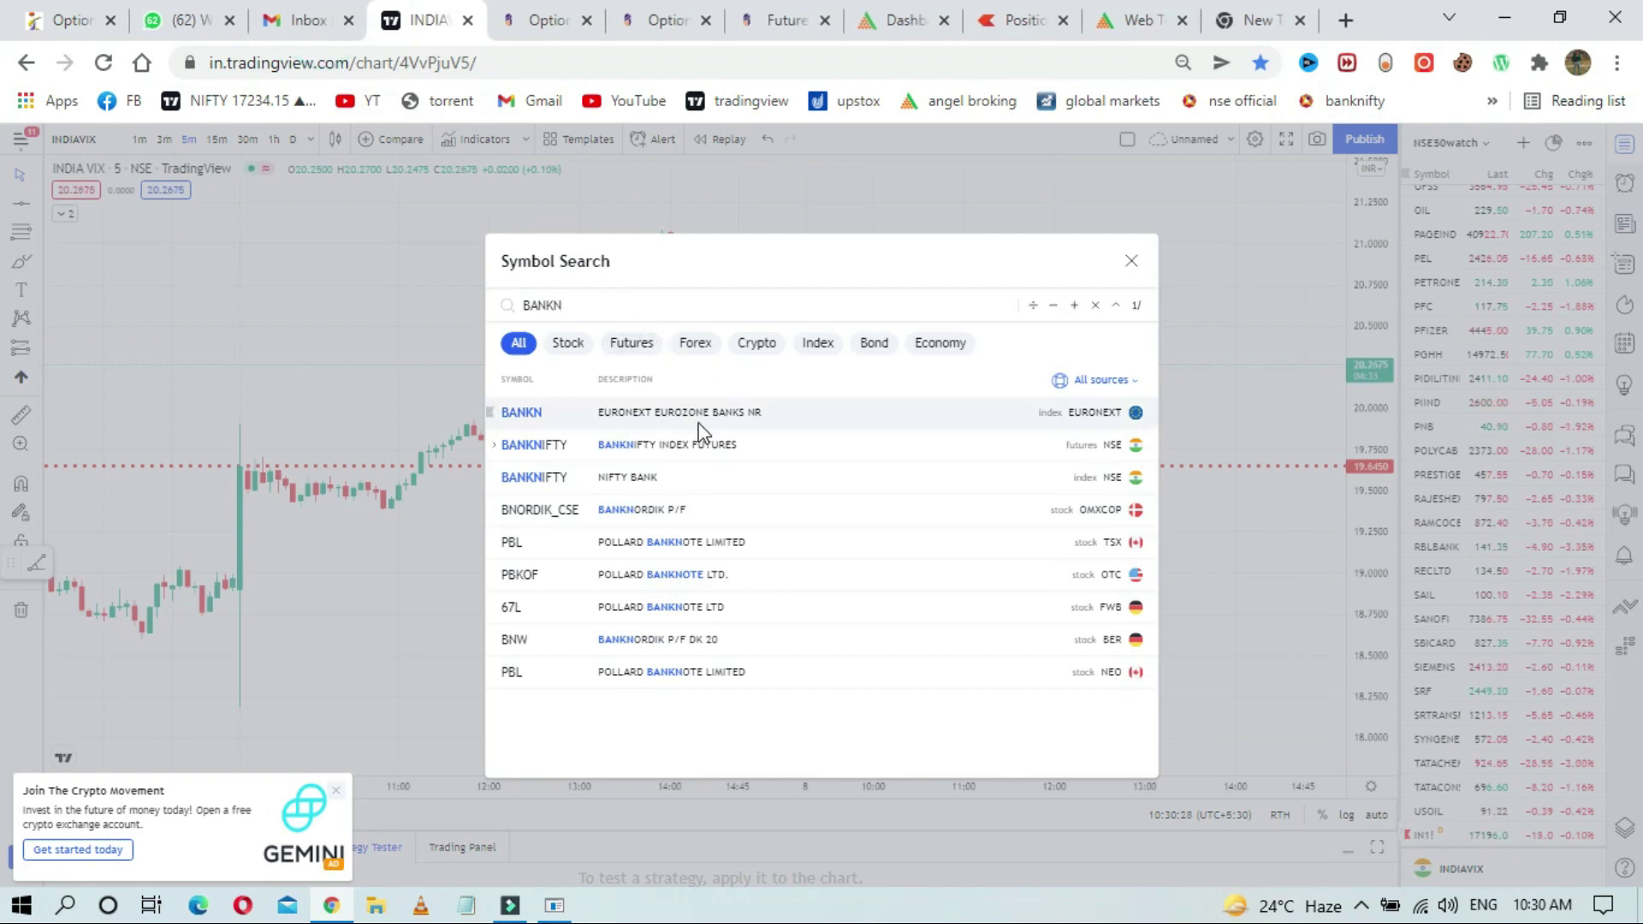
{"action": "left_click", "coordinate": [714, 477]}
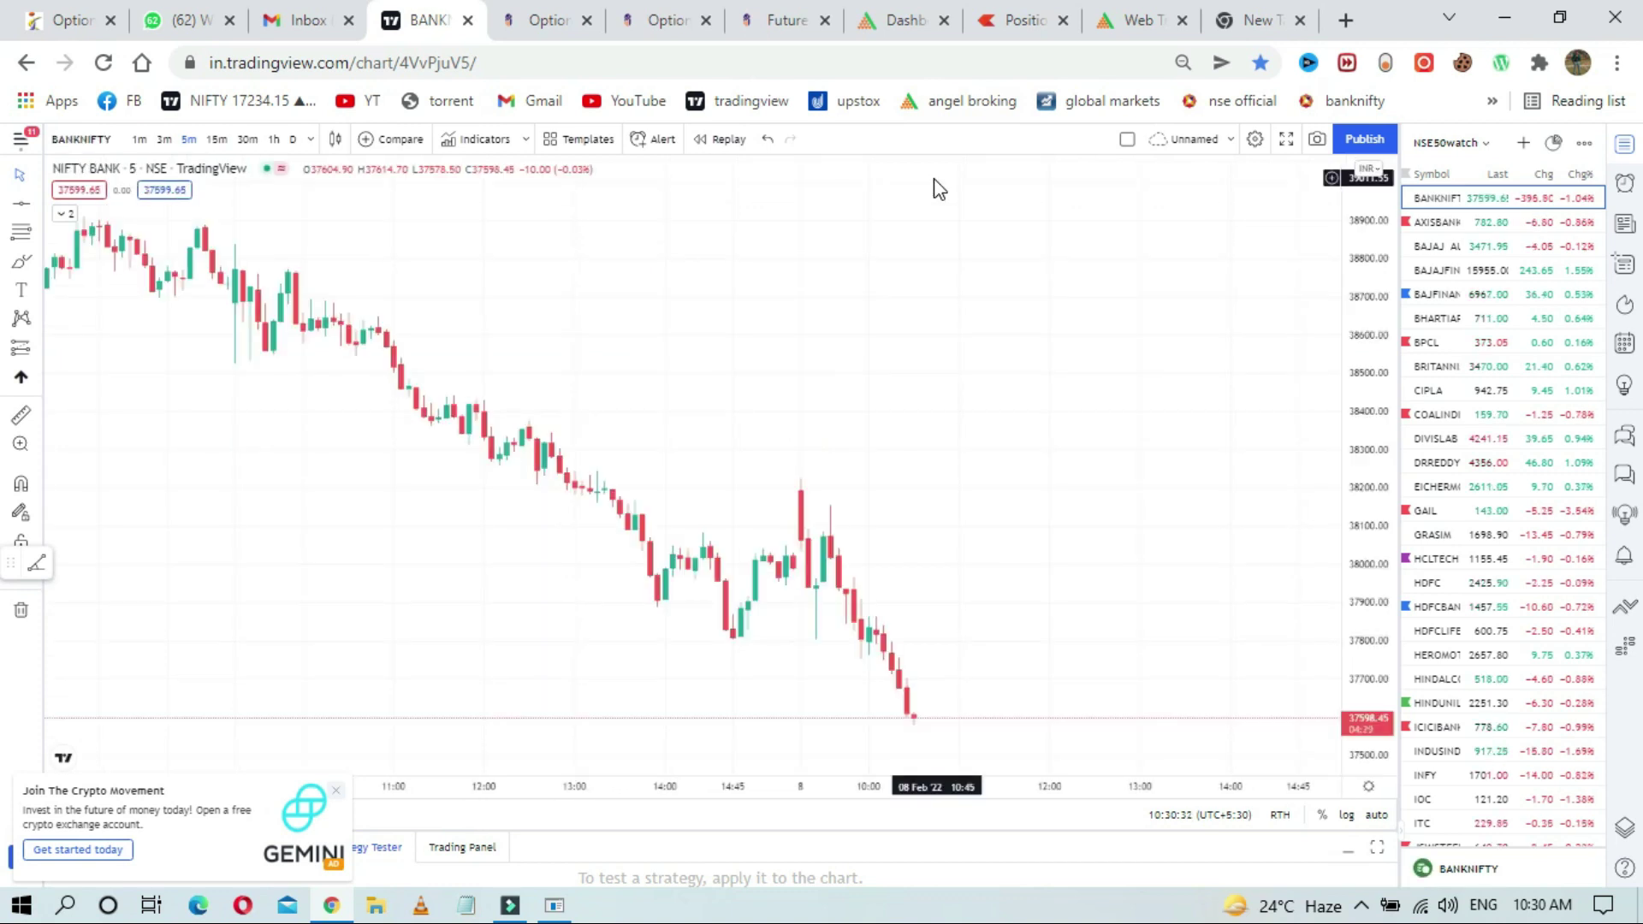
{"action": "left_click_drag", "start_coordinate": [1157, 454], "coordinate": [1136, 341]}
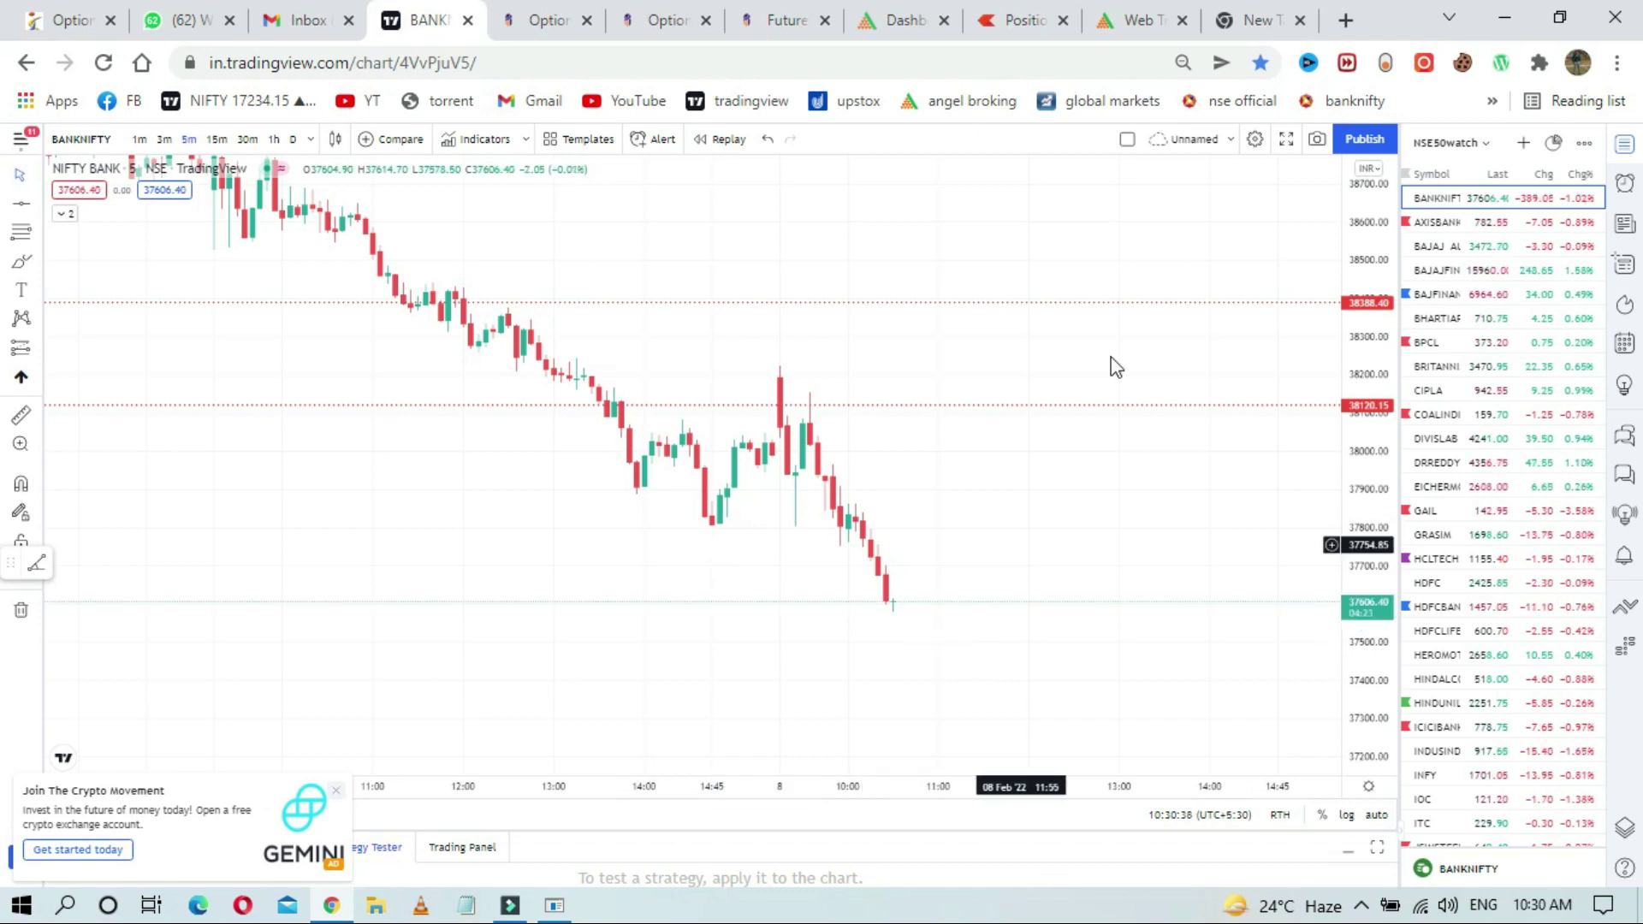
Step: Return to the Angel One positions, refresh the open positions list, and check today's gain
{"action": "left_click", "coordinate": [1134, 19]}
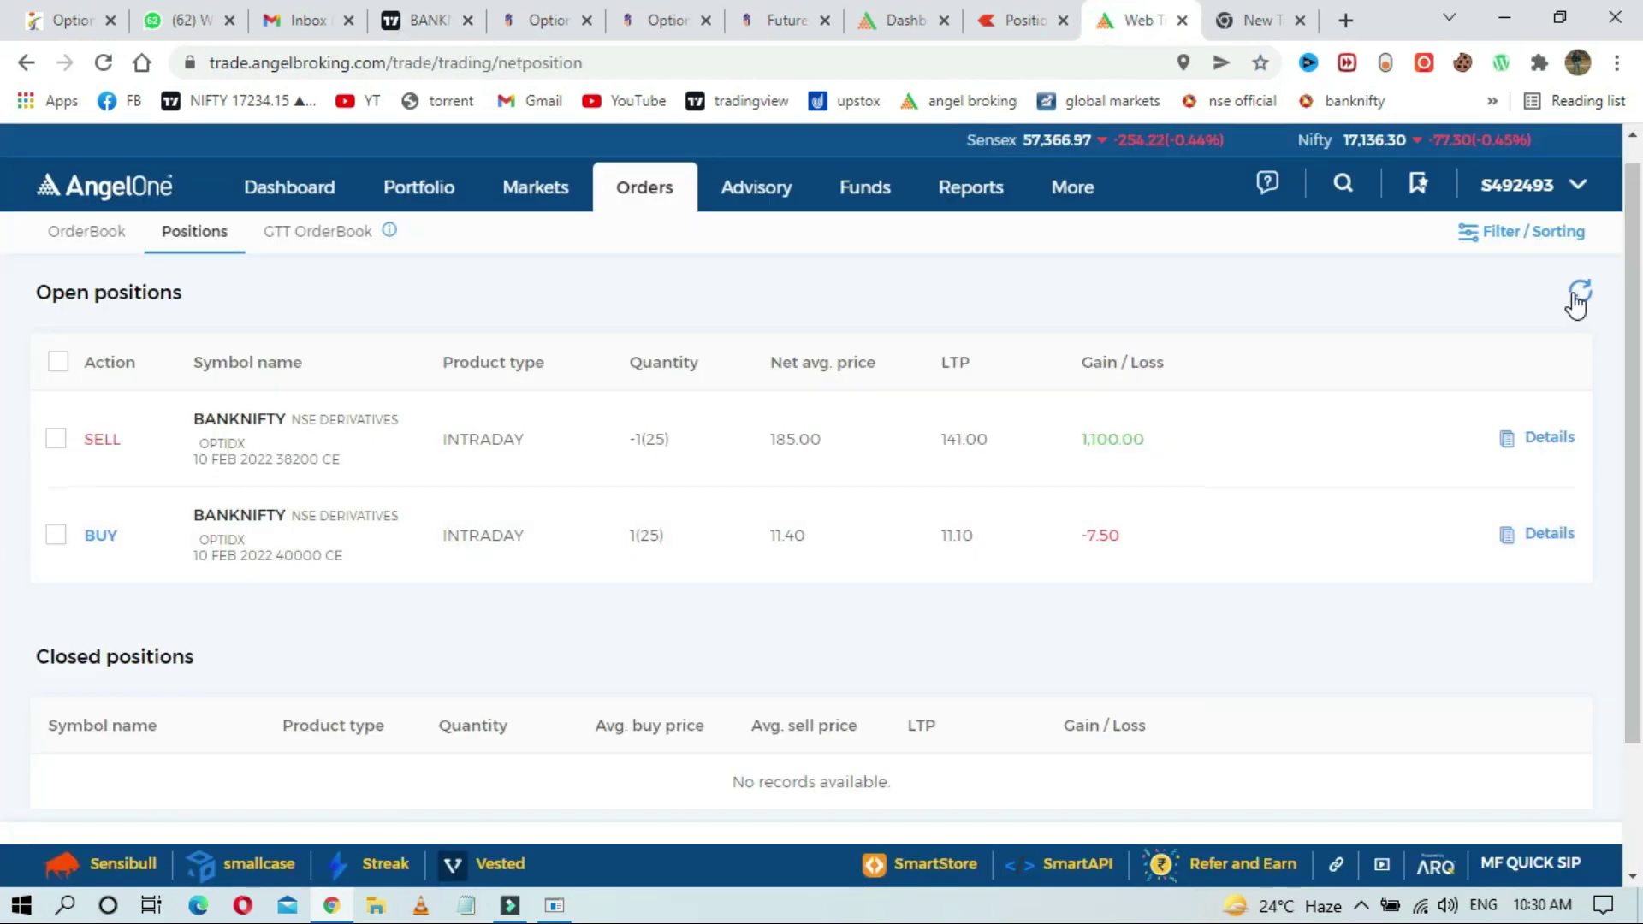
{"action": "left_click", "coordinate": [1579, 292]}
{"action": "scroll", "coordinate": [1620, 439], "scroll_direction": "down", "scroll_amount": 1}
Step: Place a square-off order for one lot of the sold BANKNIFTY 38200 CE position at a limit price of 138
{"action": "mouse_move", "coordinate": [1276, 414]}
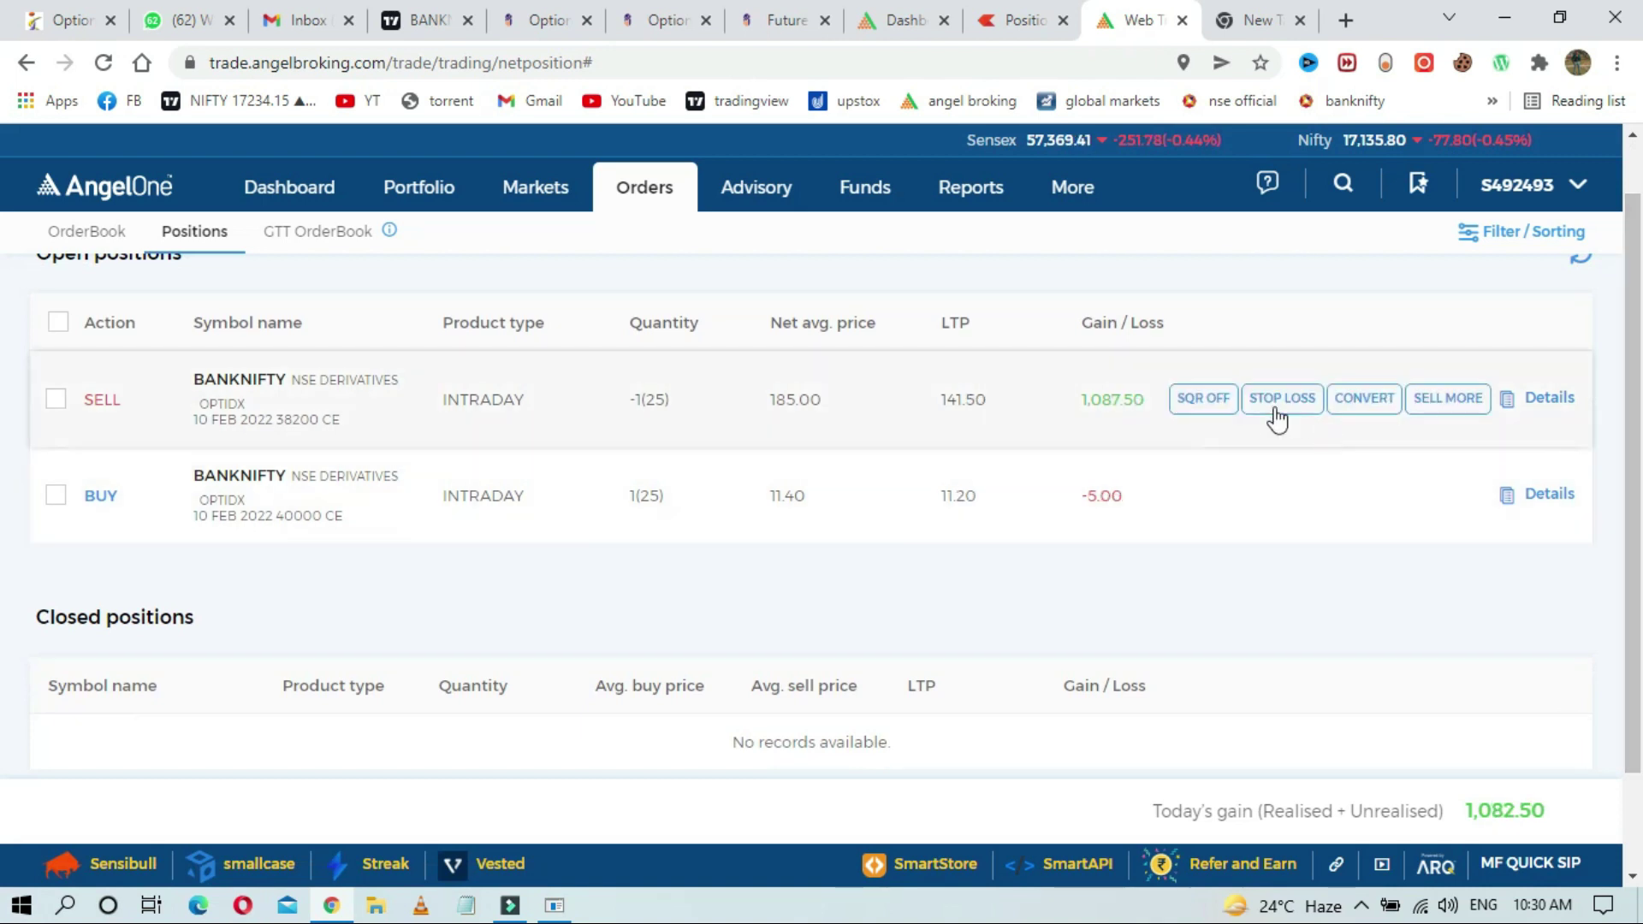
{"action": "left_click", "coordinate": [1202, 400]}
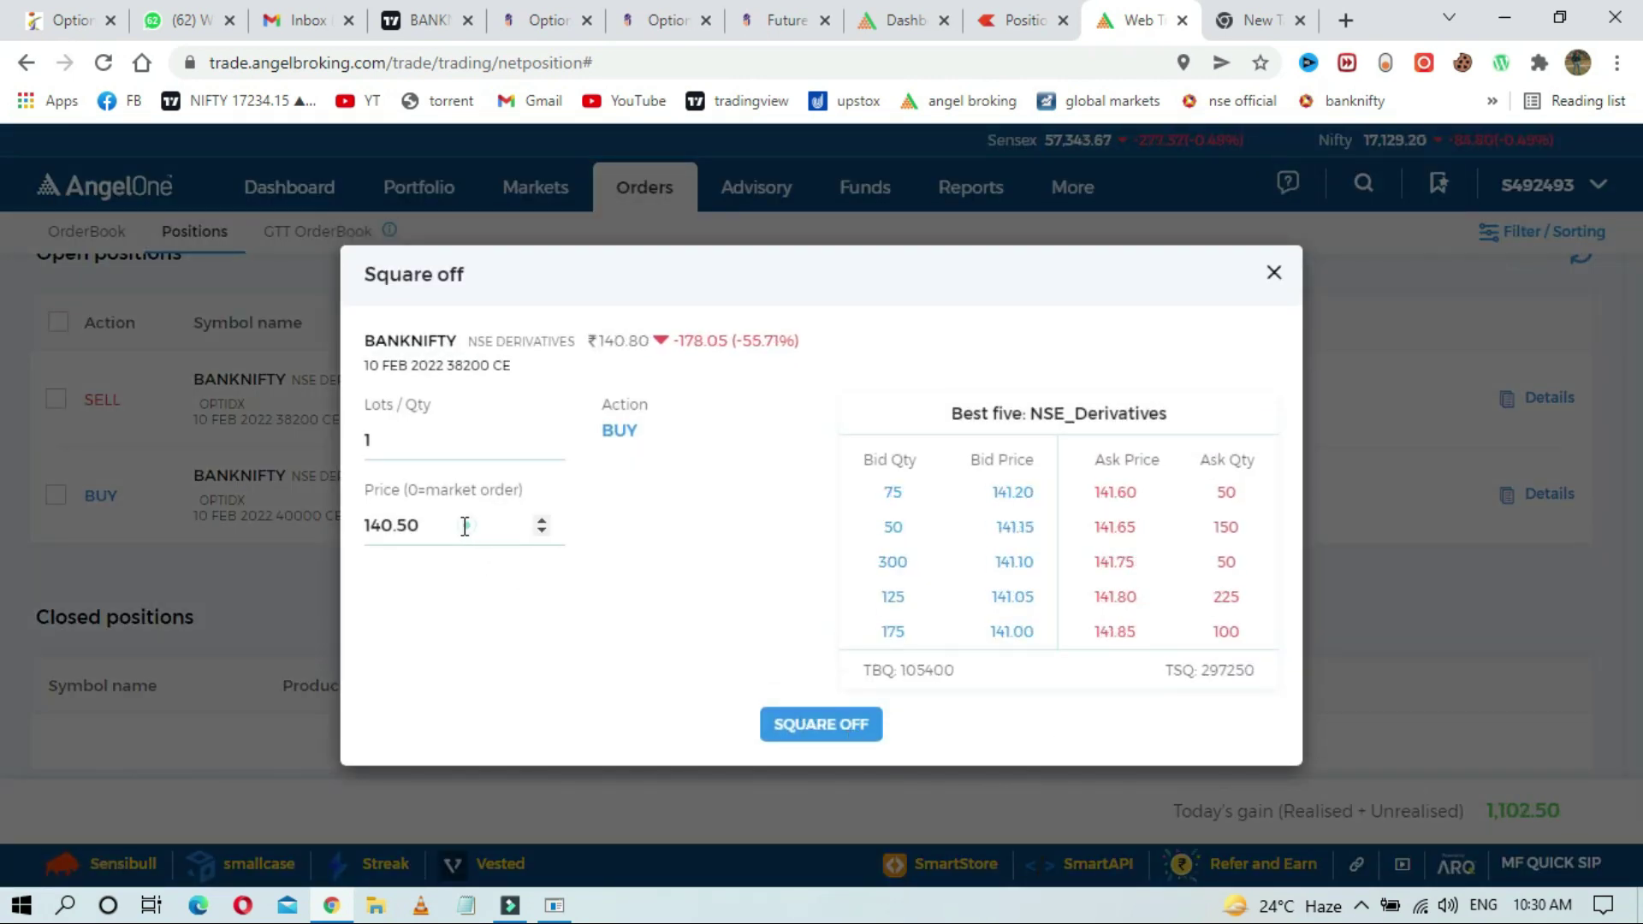
{"action": "left_click_drag", "start_coordinate": [462, 524], "coordinate": [368, 528]}
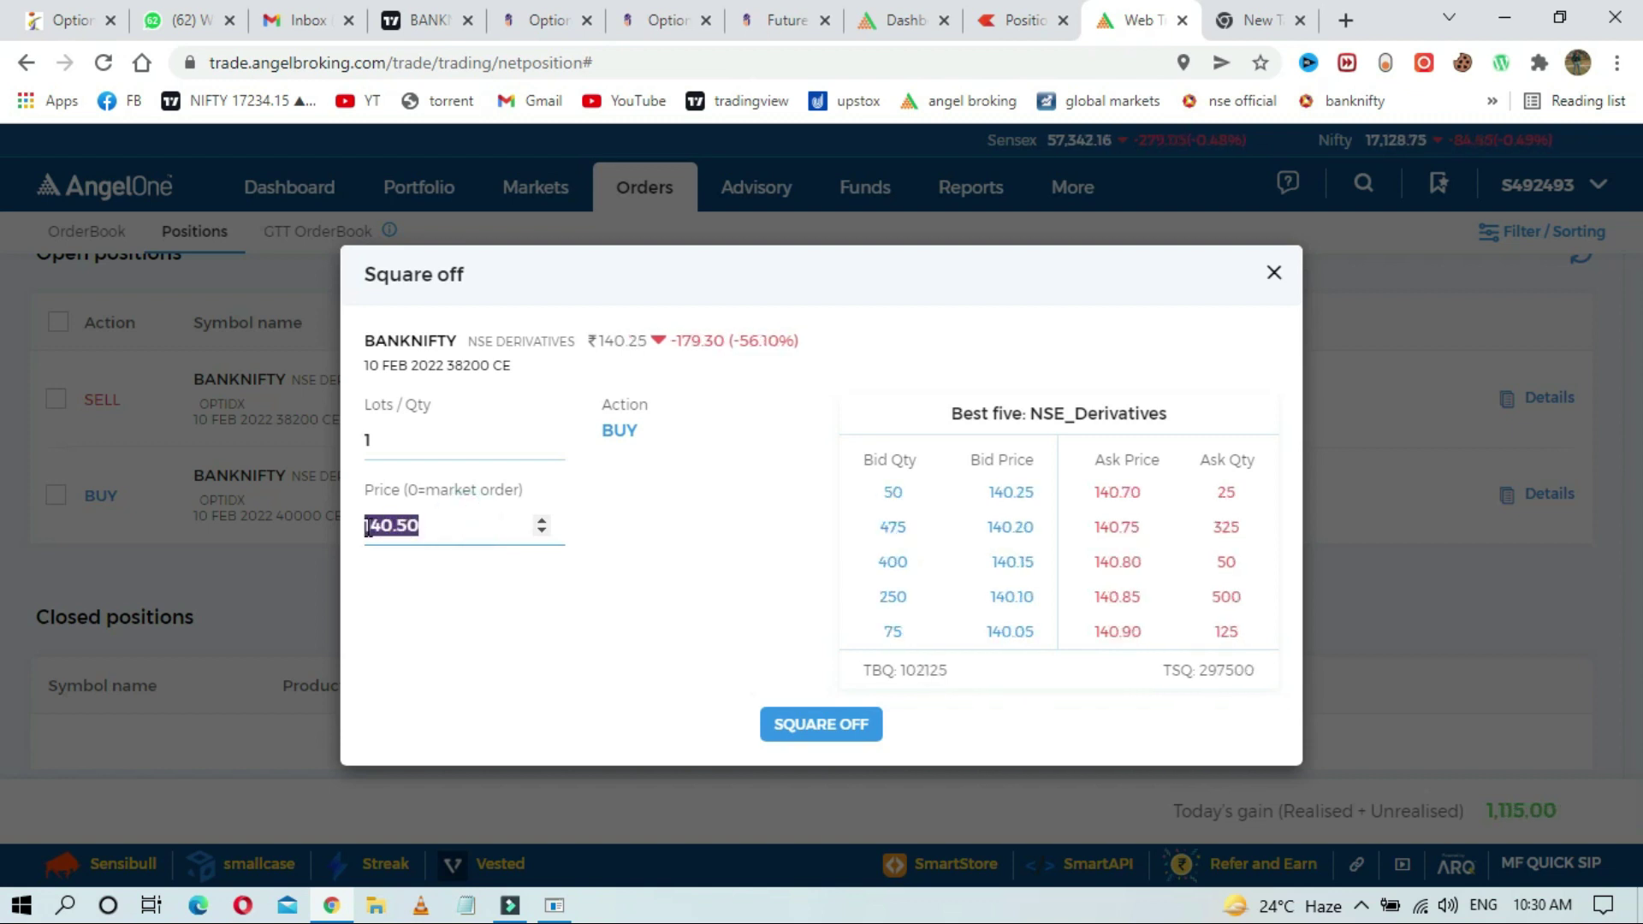
{"action": "type", "text": "13"}
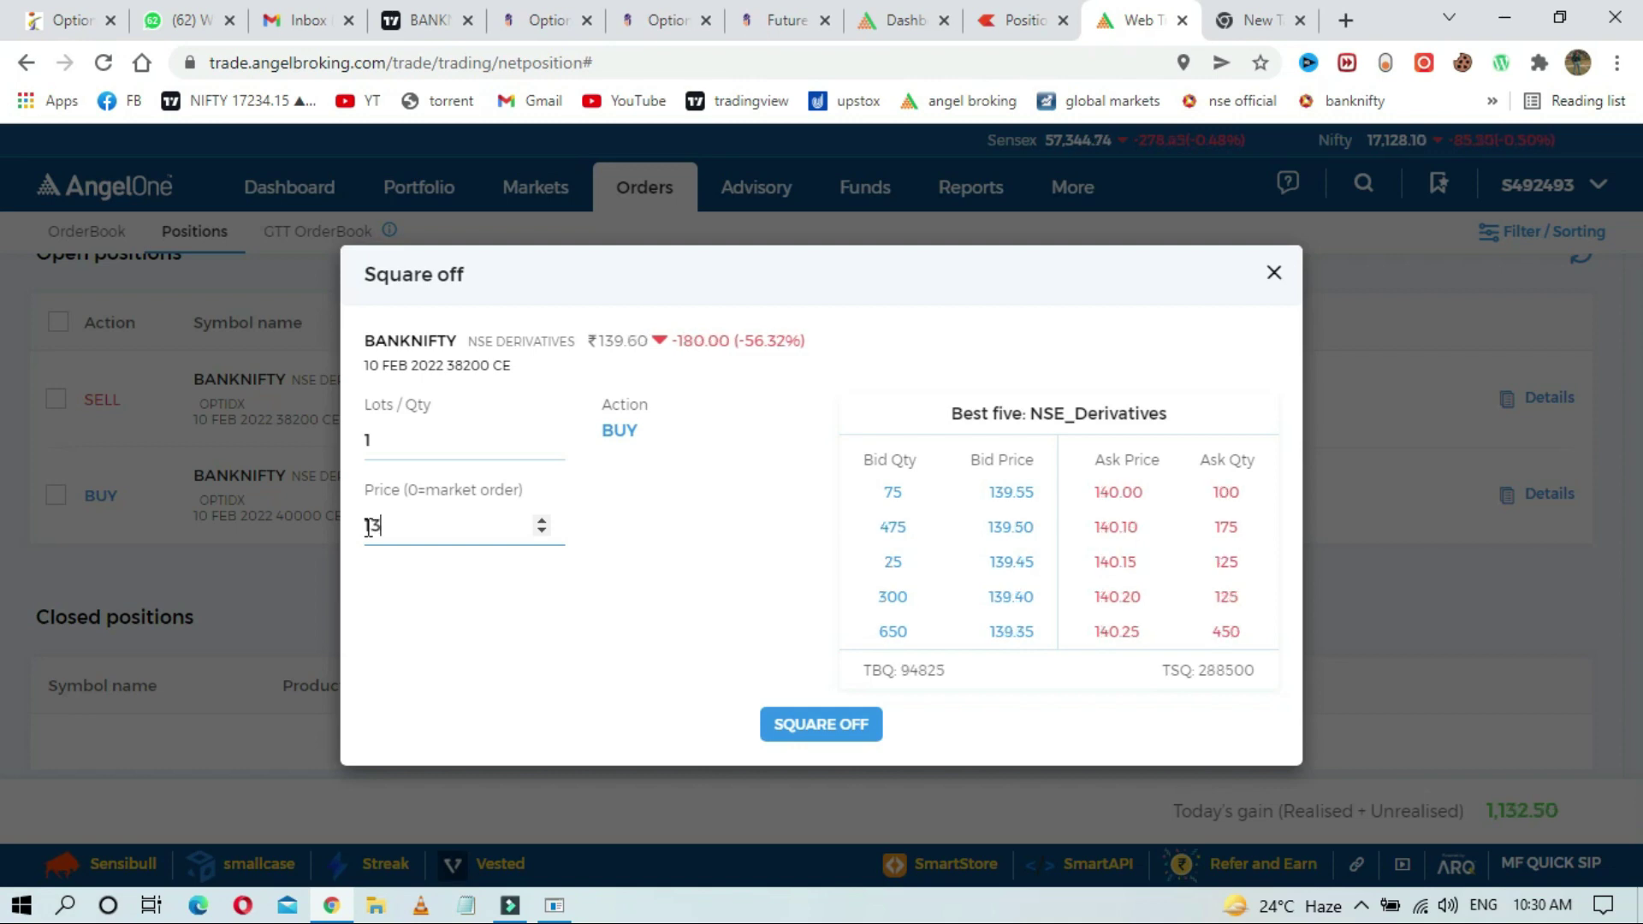
{"action": "type", "text": "8"}
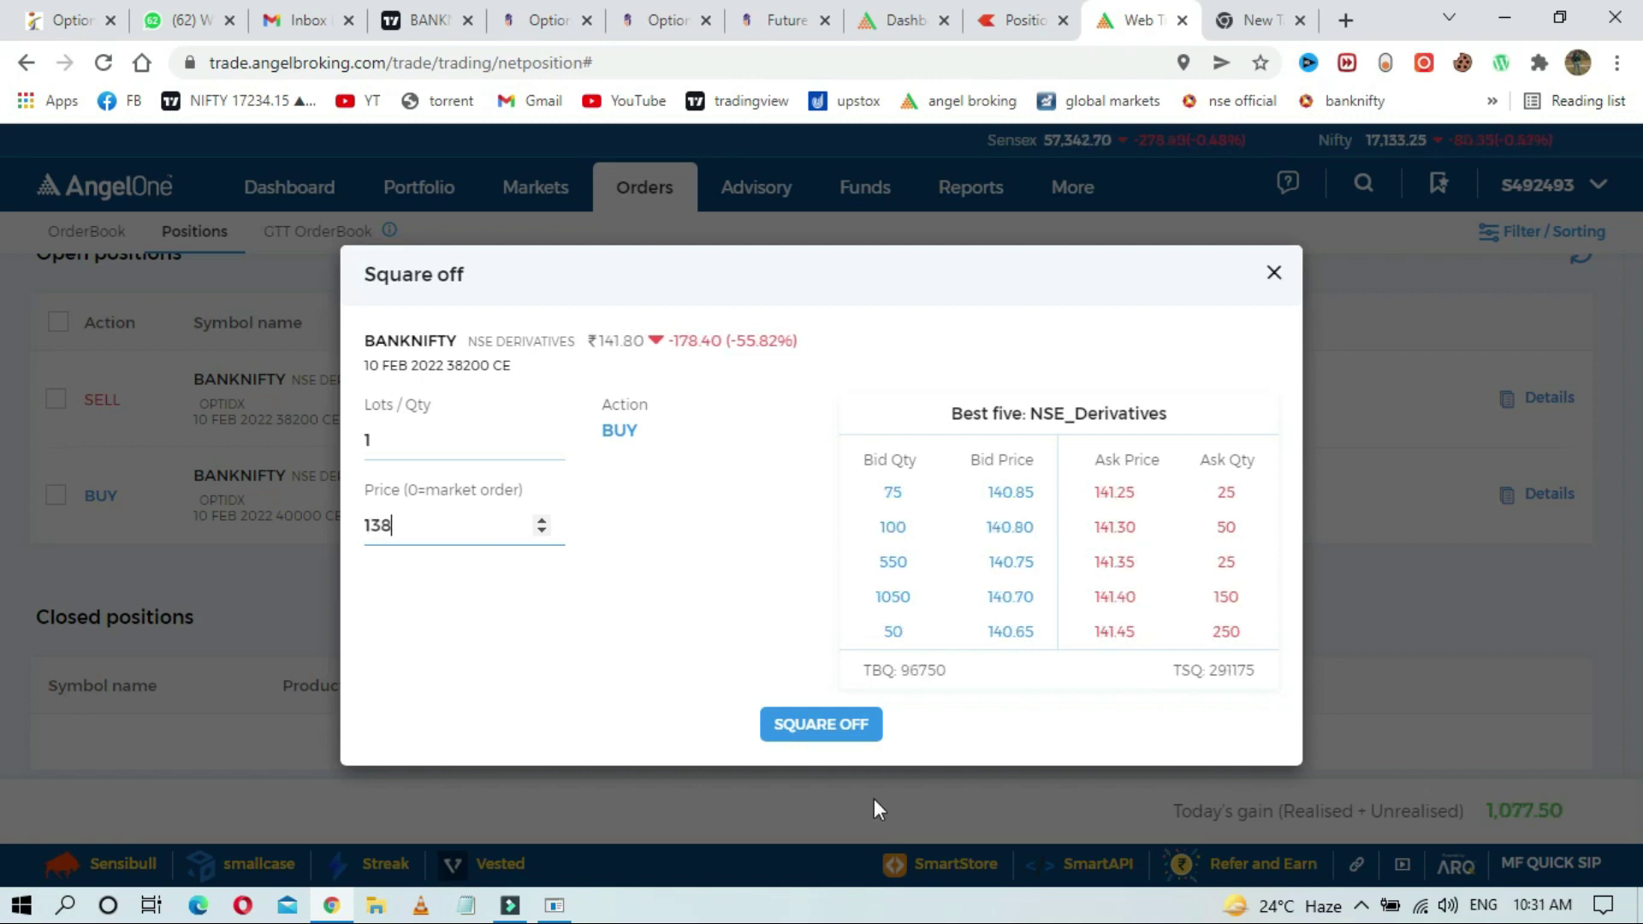
{"action": "left_click", "coordinate": [866, 739]}
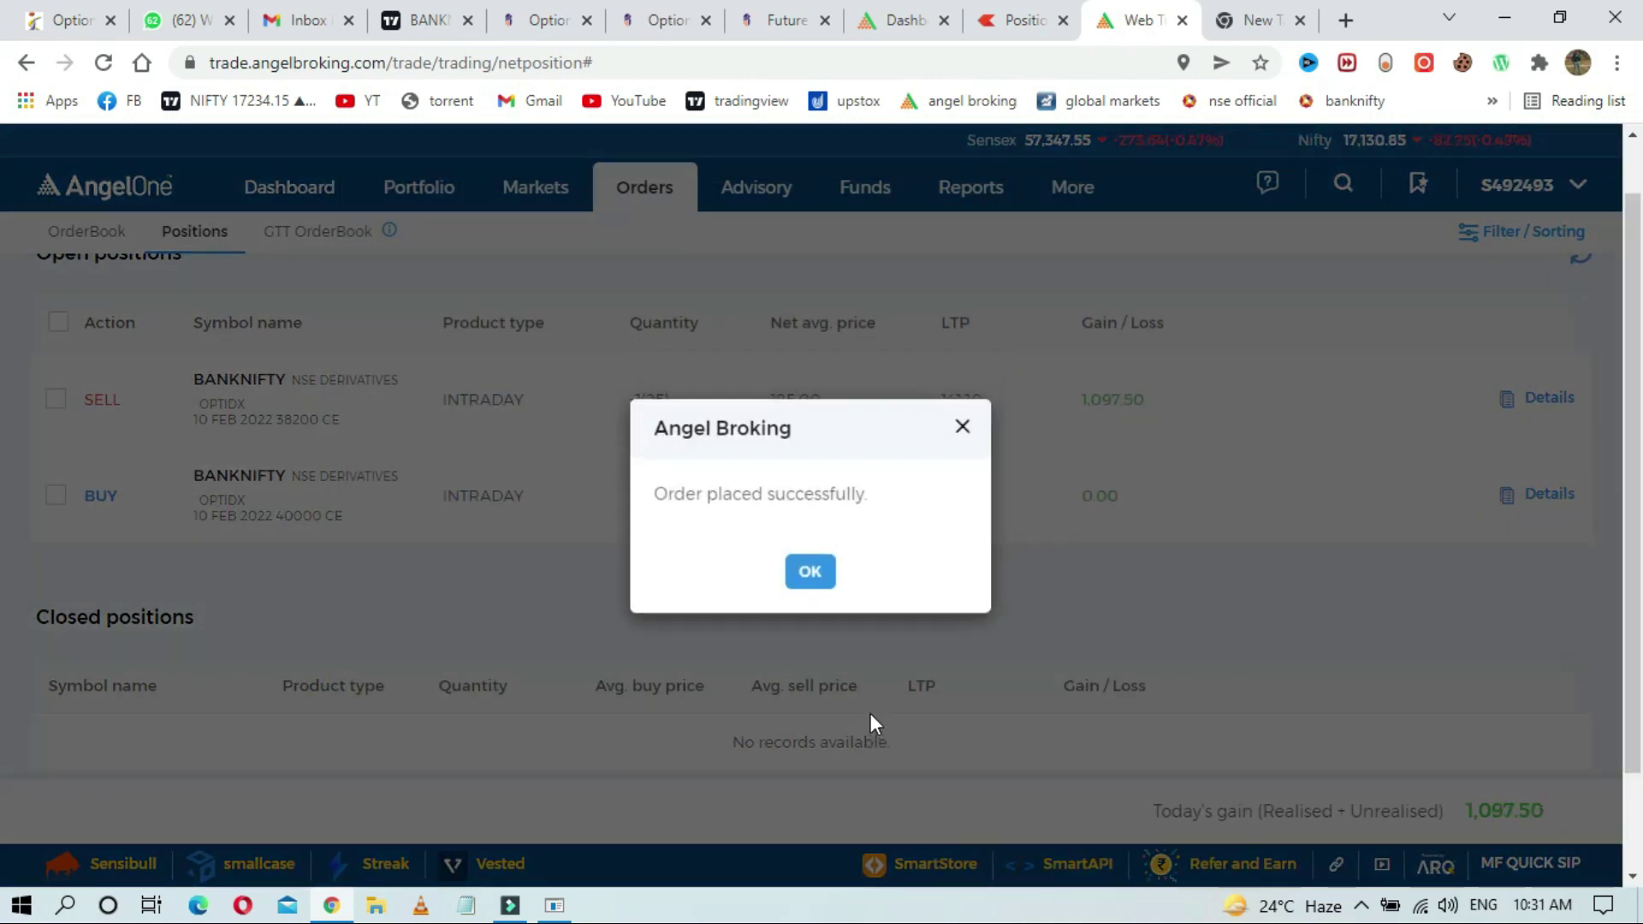
{"action": "left_click", "coordinate": [809, 573]}
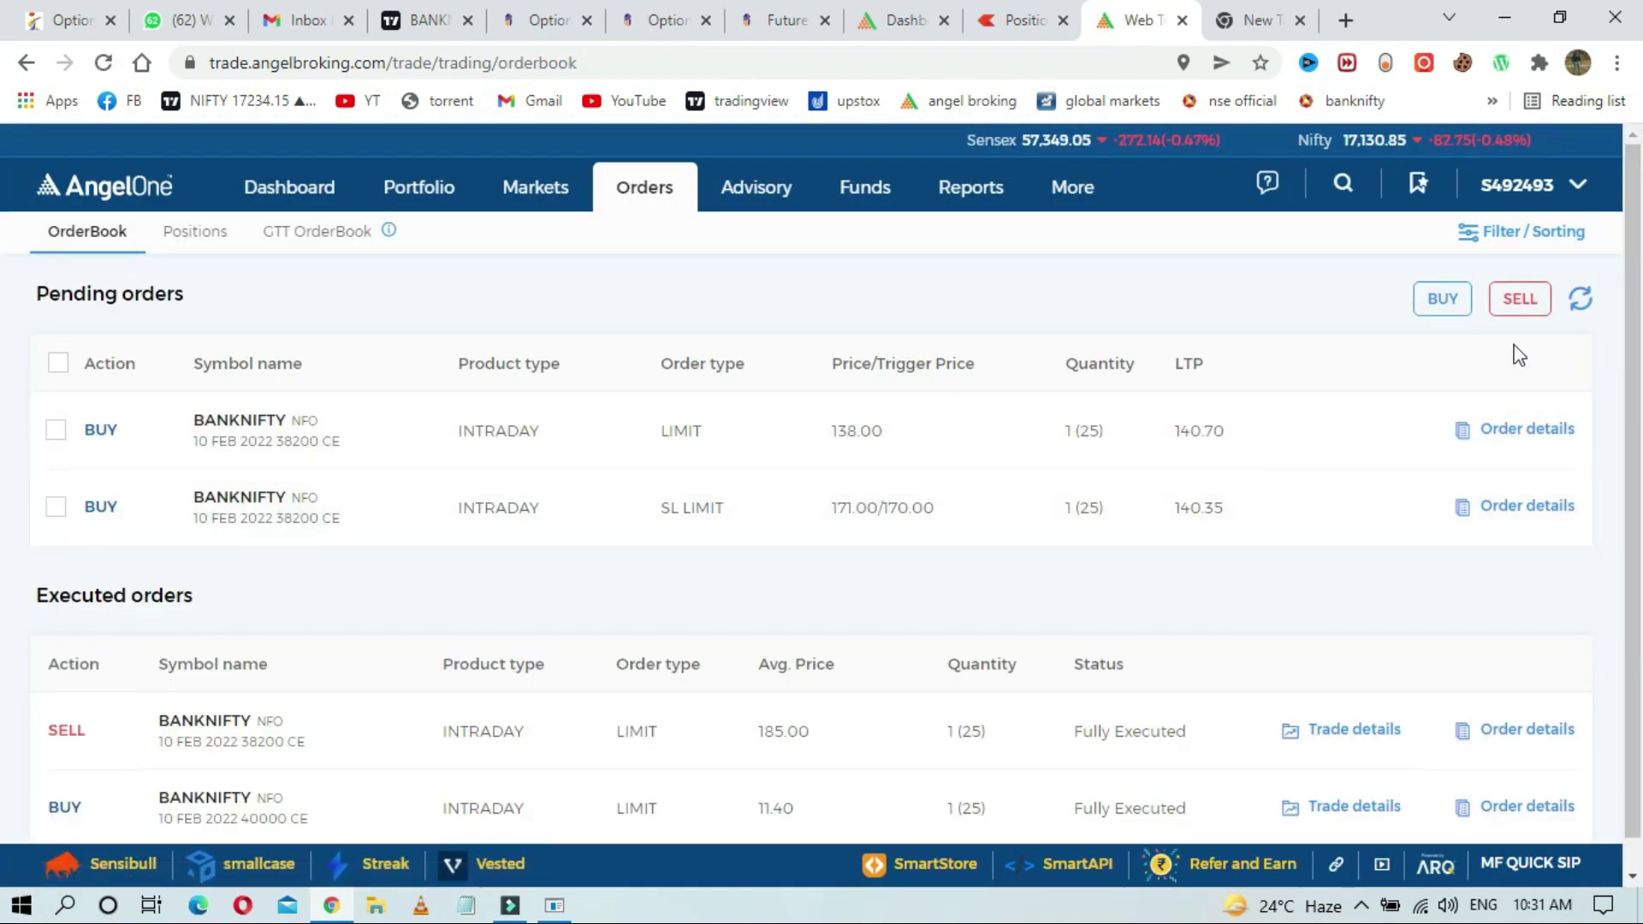
Step: Refresh the order book repeatedly to check whether the 38200 CE limit buy order at 138 has executed
{"action": "left_click", "coordinate": [1582, 301]}
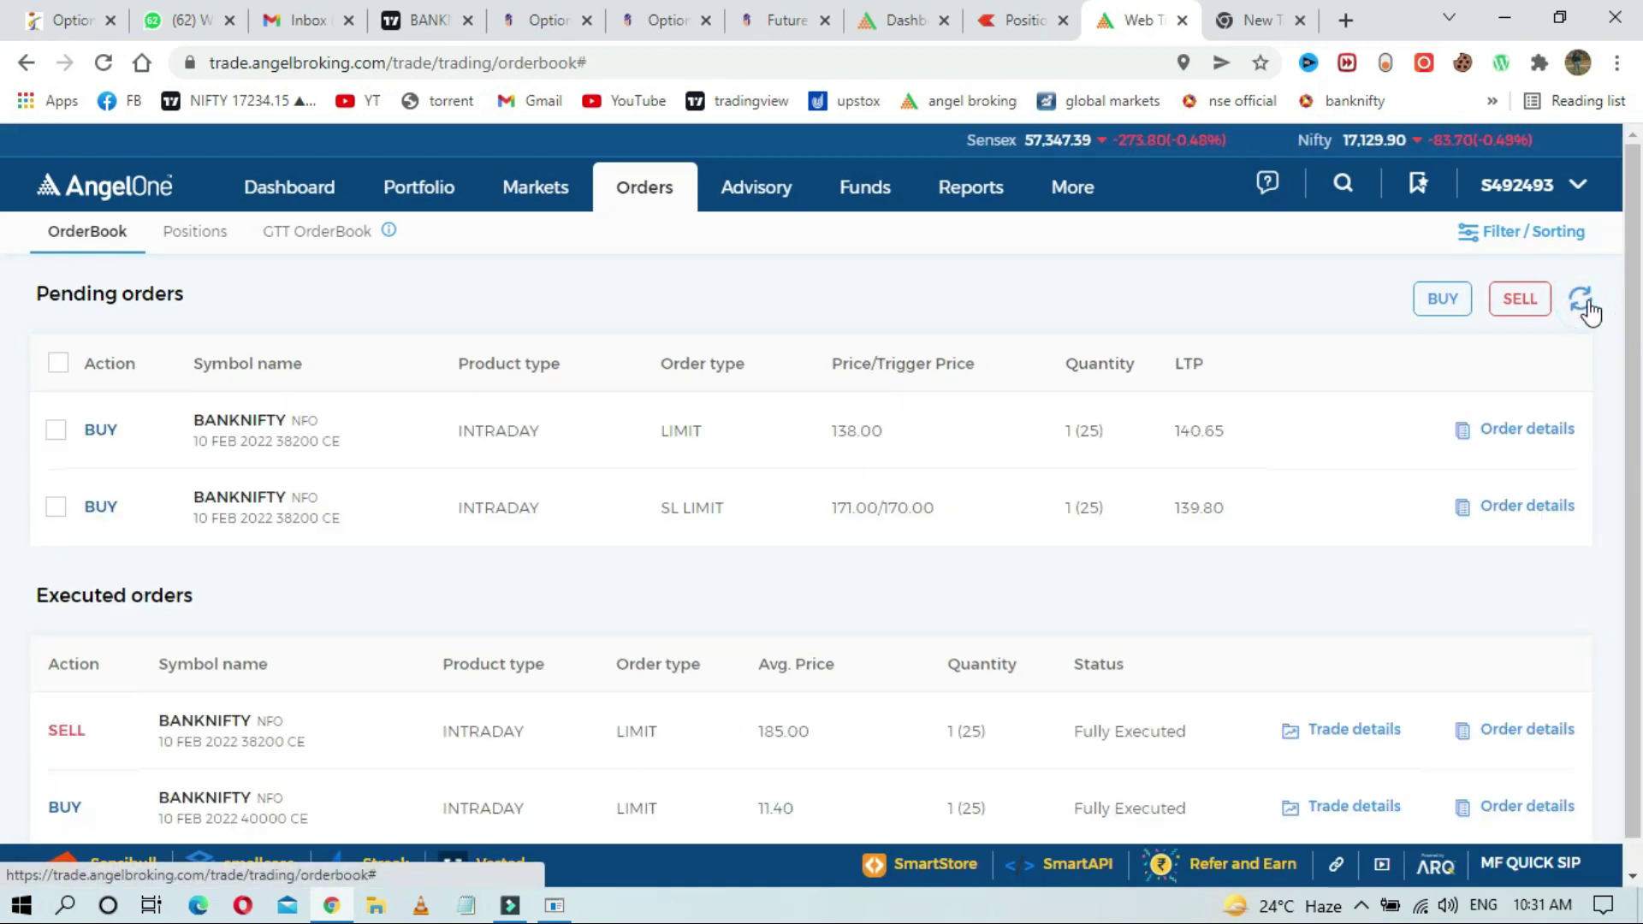
{"action": "left_click", "coordinate": [1589, 308]}
{"action": "left_click", "coordinate": [1588, 308]}
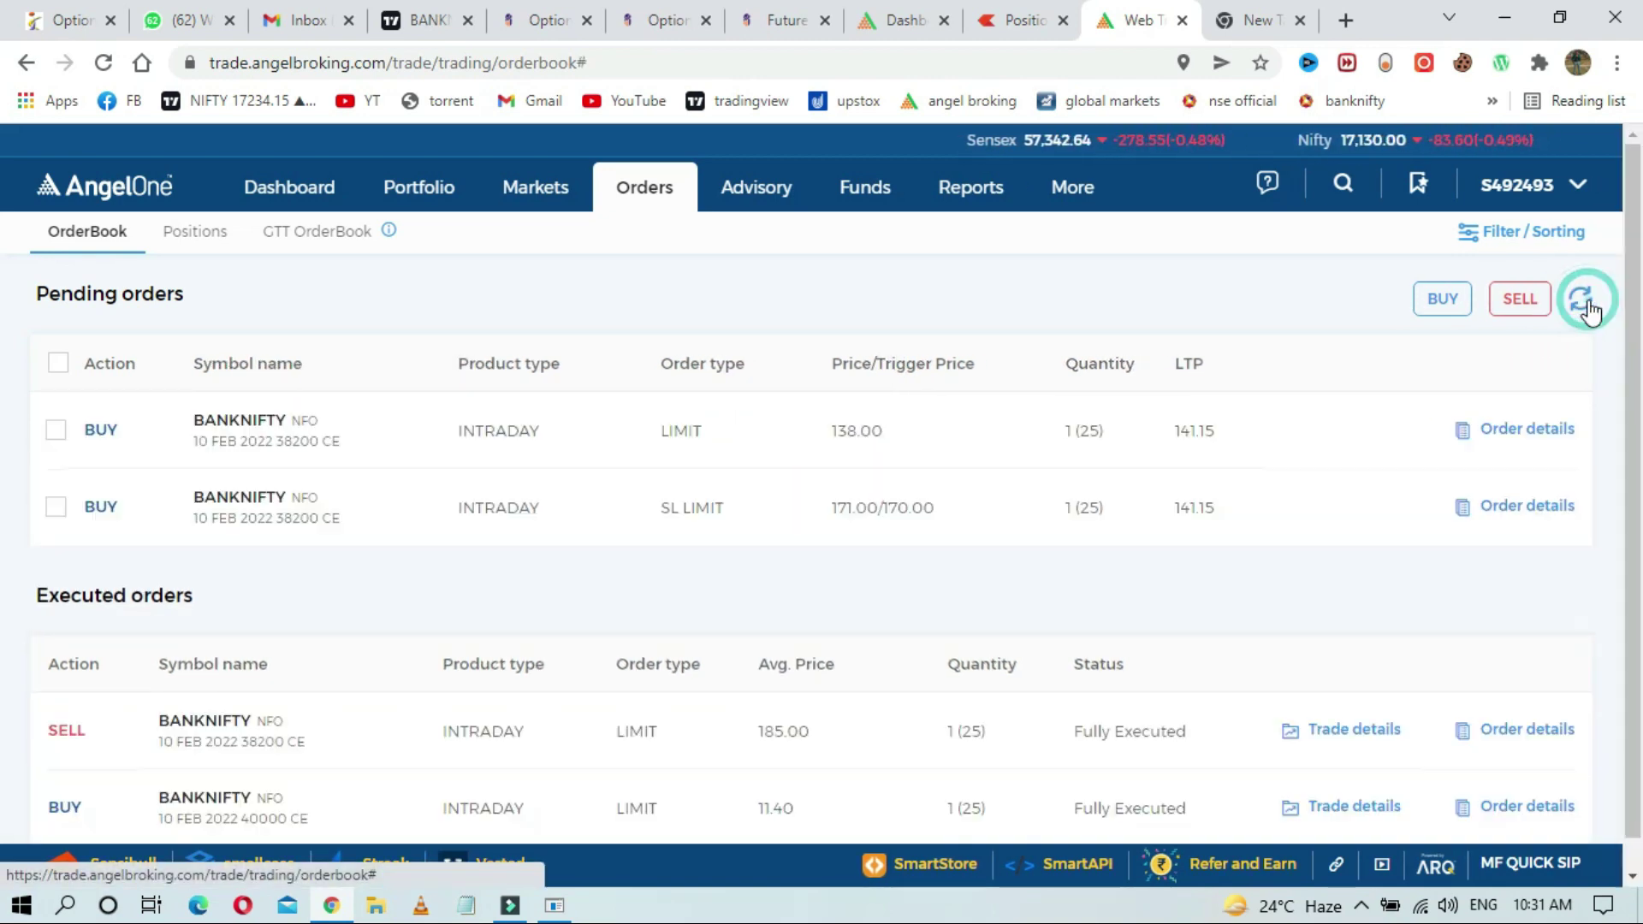
{"action": "left_click", "coordinate": [1588, 308]}
{"action": "left_click", "coordinate": [1588, 308]}
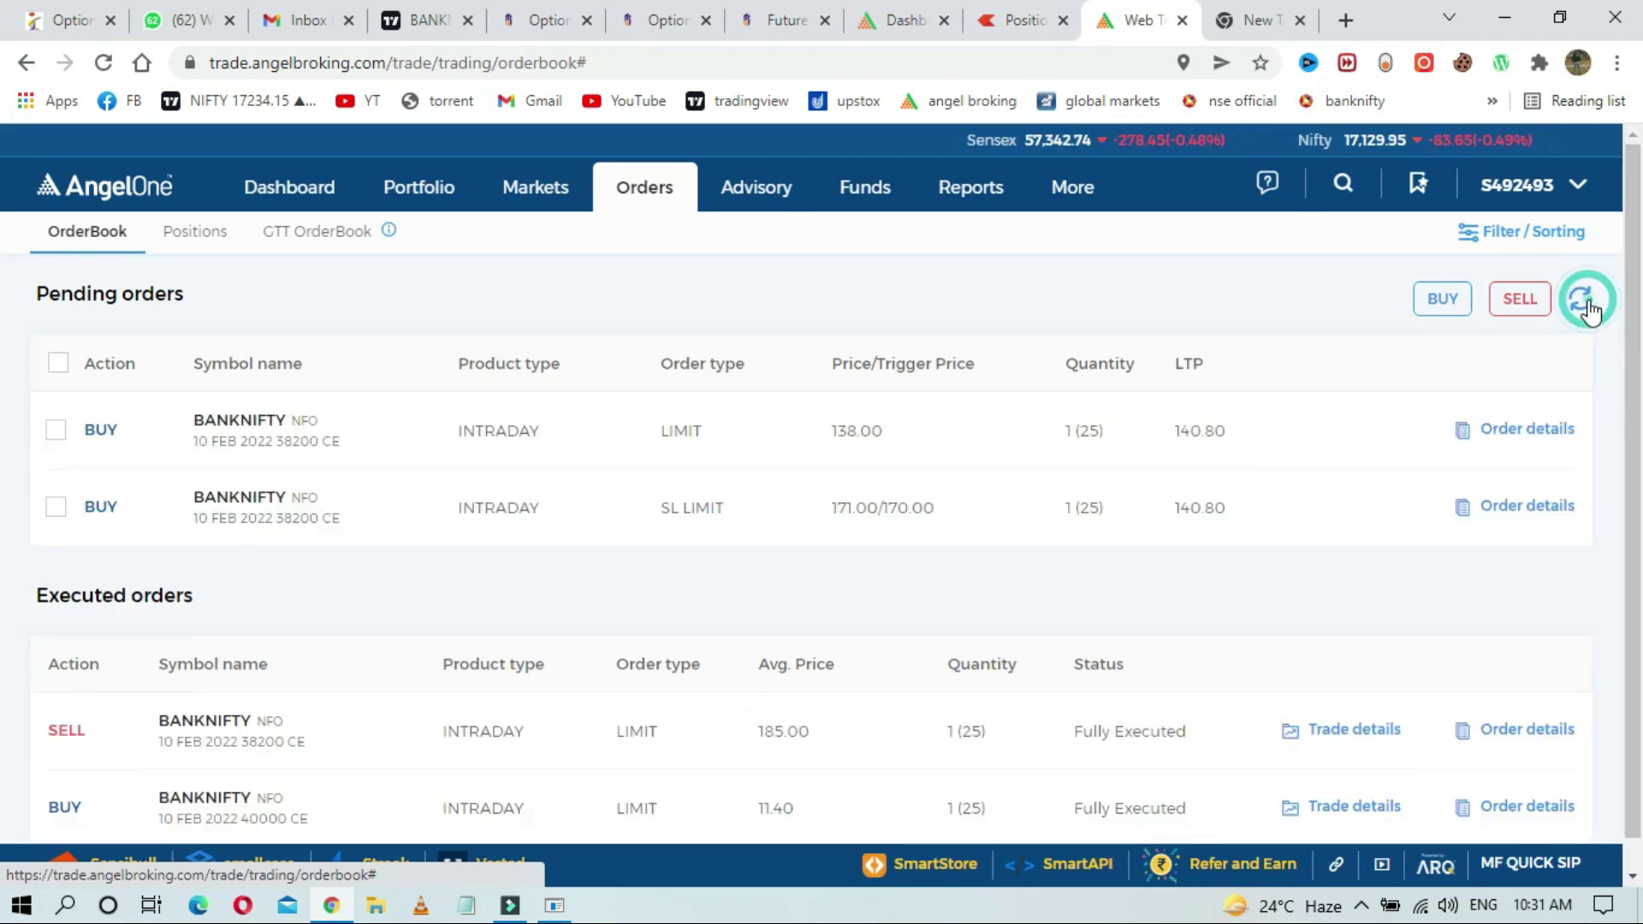
Step: Refresh the order book and try to modify the pending 38200 CE limit buy order to a price of 139
{"action": "left_click", "coordinate": [1588, 308]}
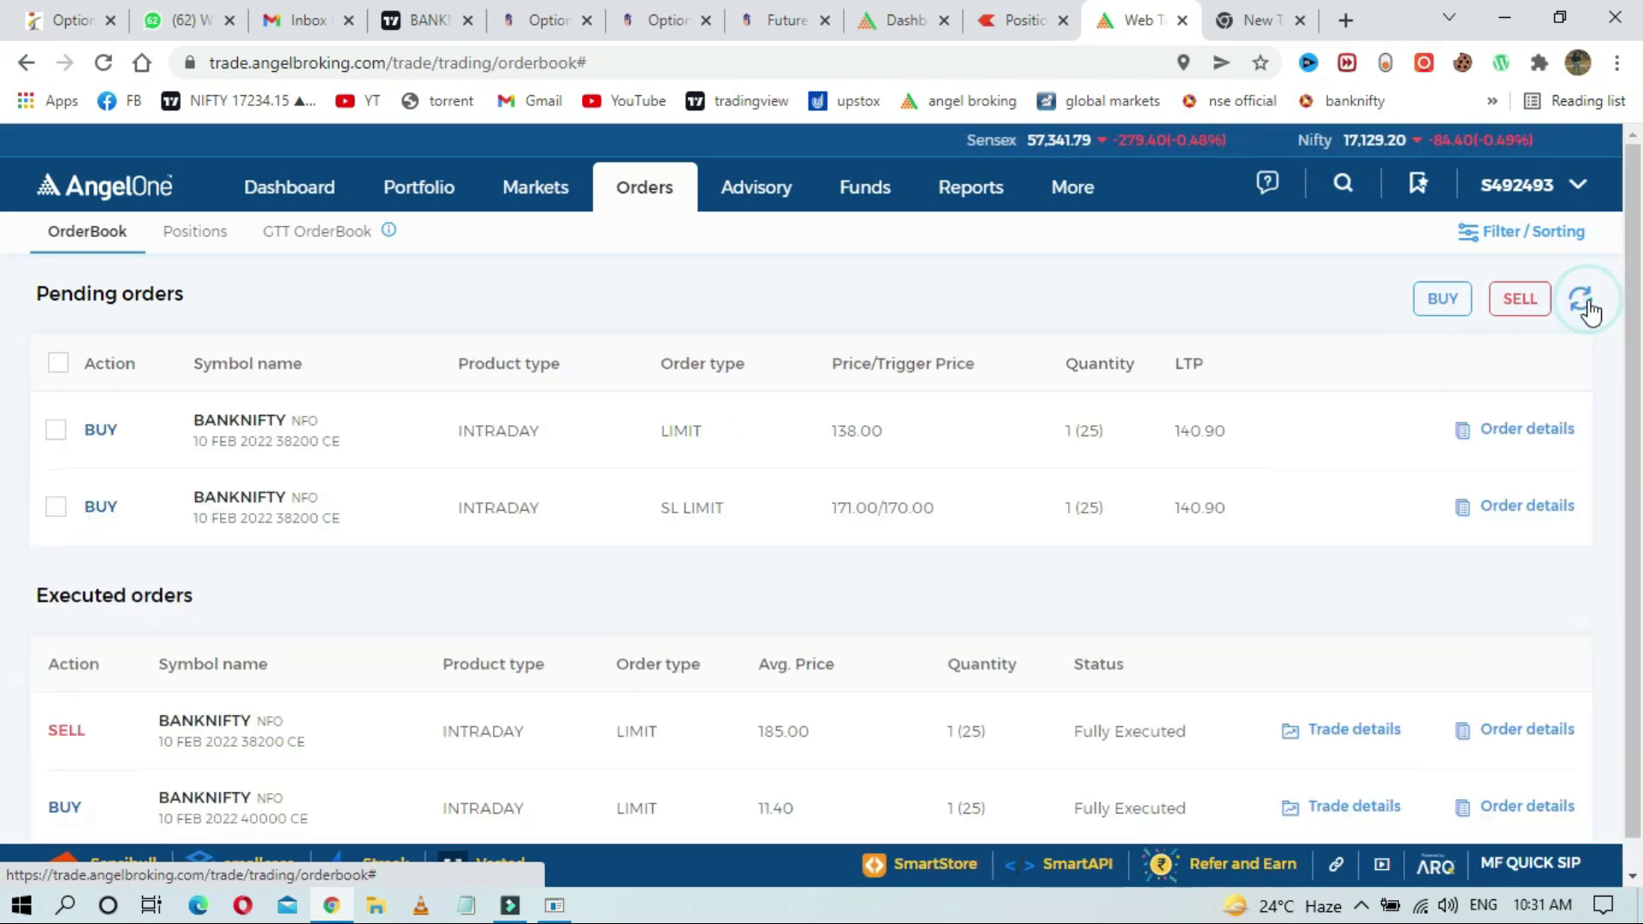
{"action": "mouse_move", "coordinate": [1327, 458]}
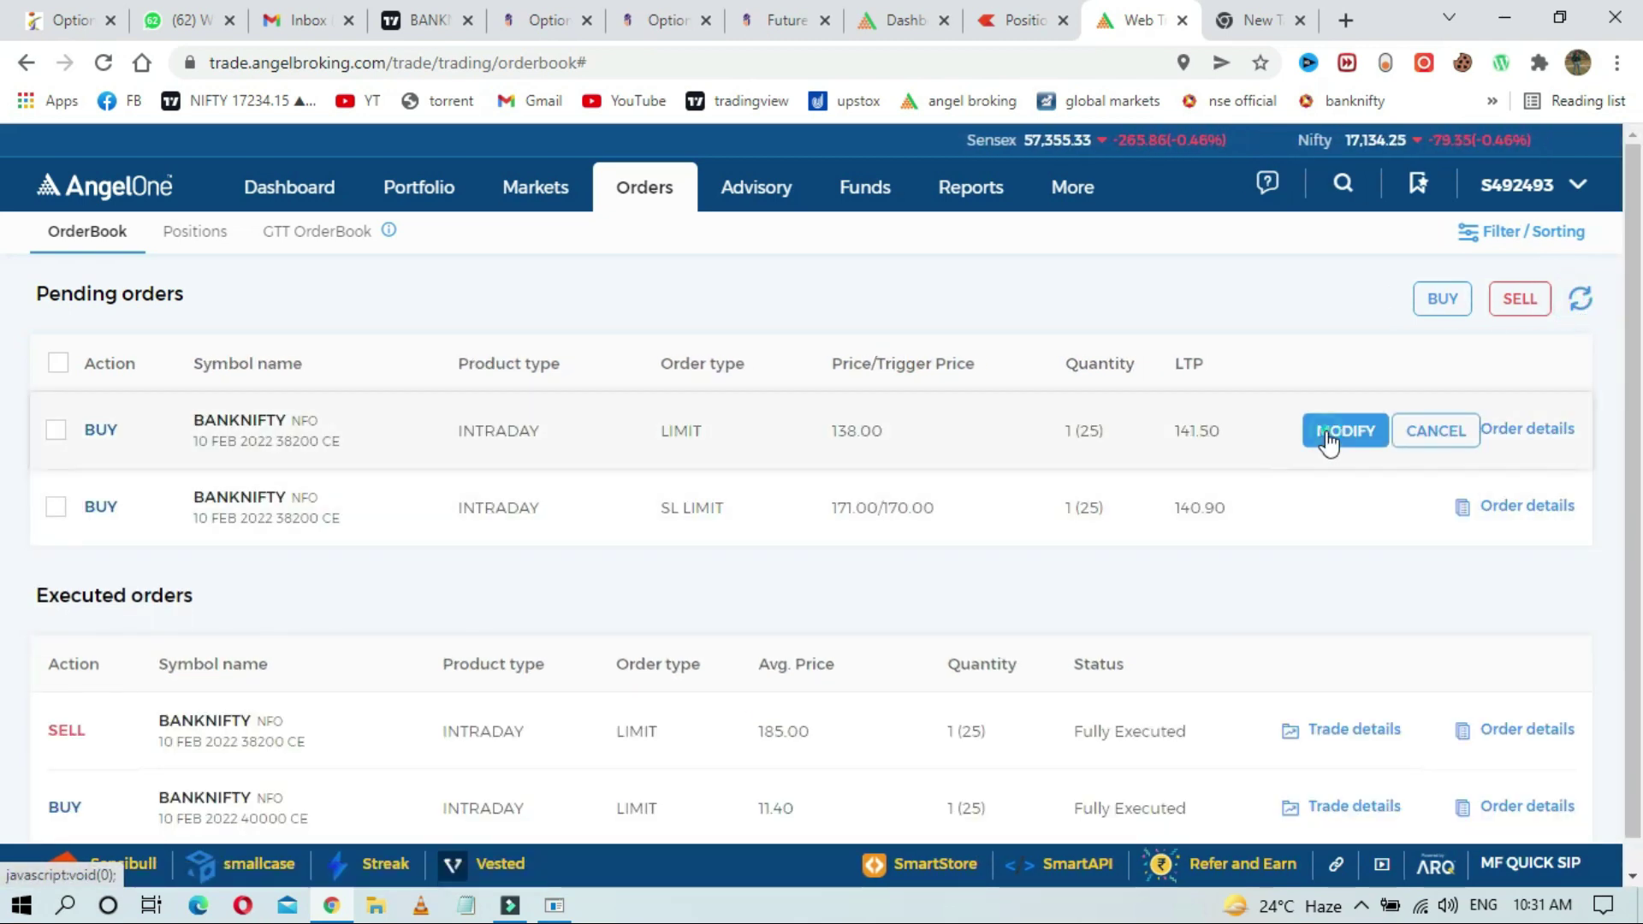
{"action": "left_click", "coordinate": [1327, 442]}
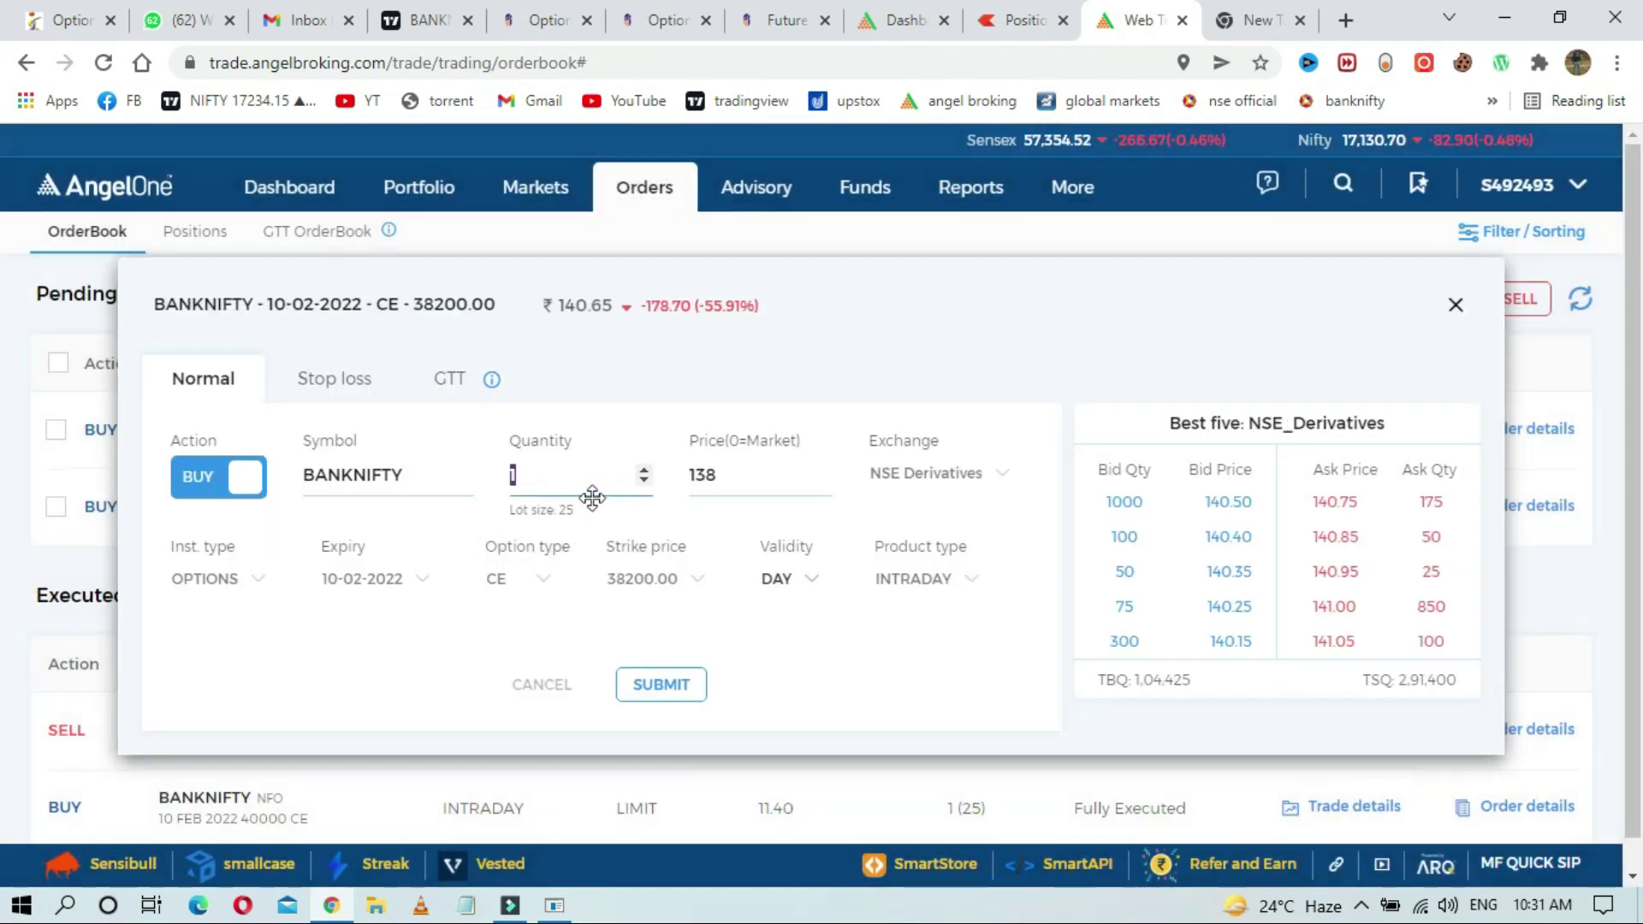
{"action": "left_click", "coordinate": [730, 474]}
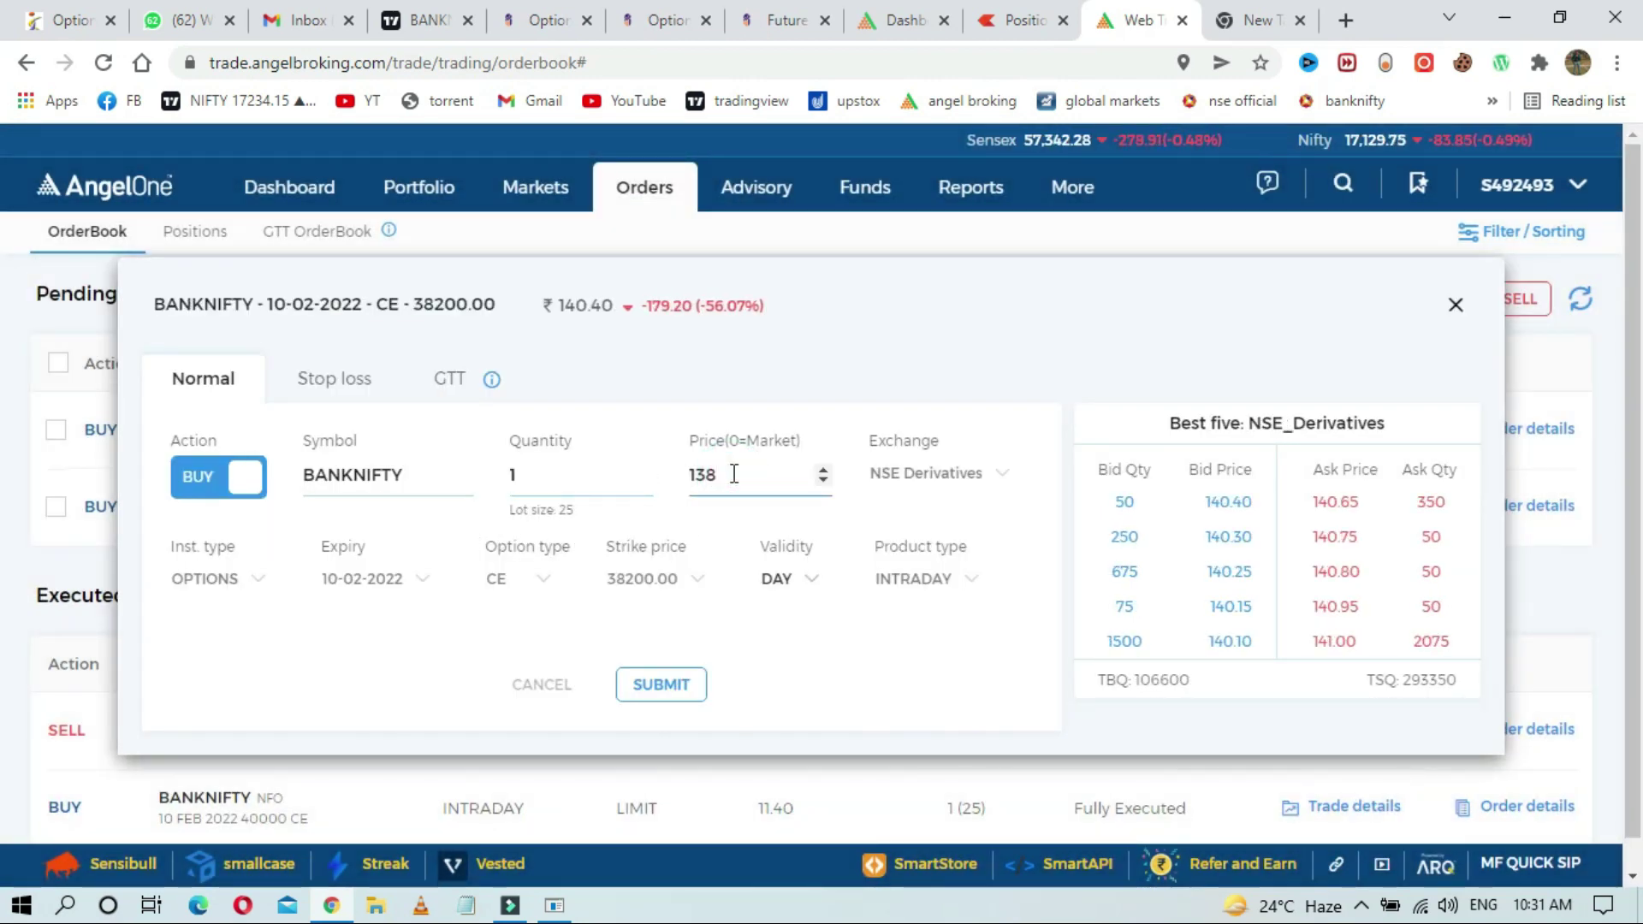
{"action": "key", "text": "BackSpace"}
{"action": "type", "text": "9"}
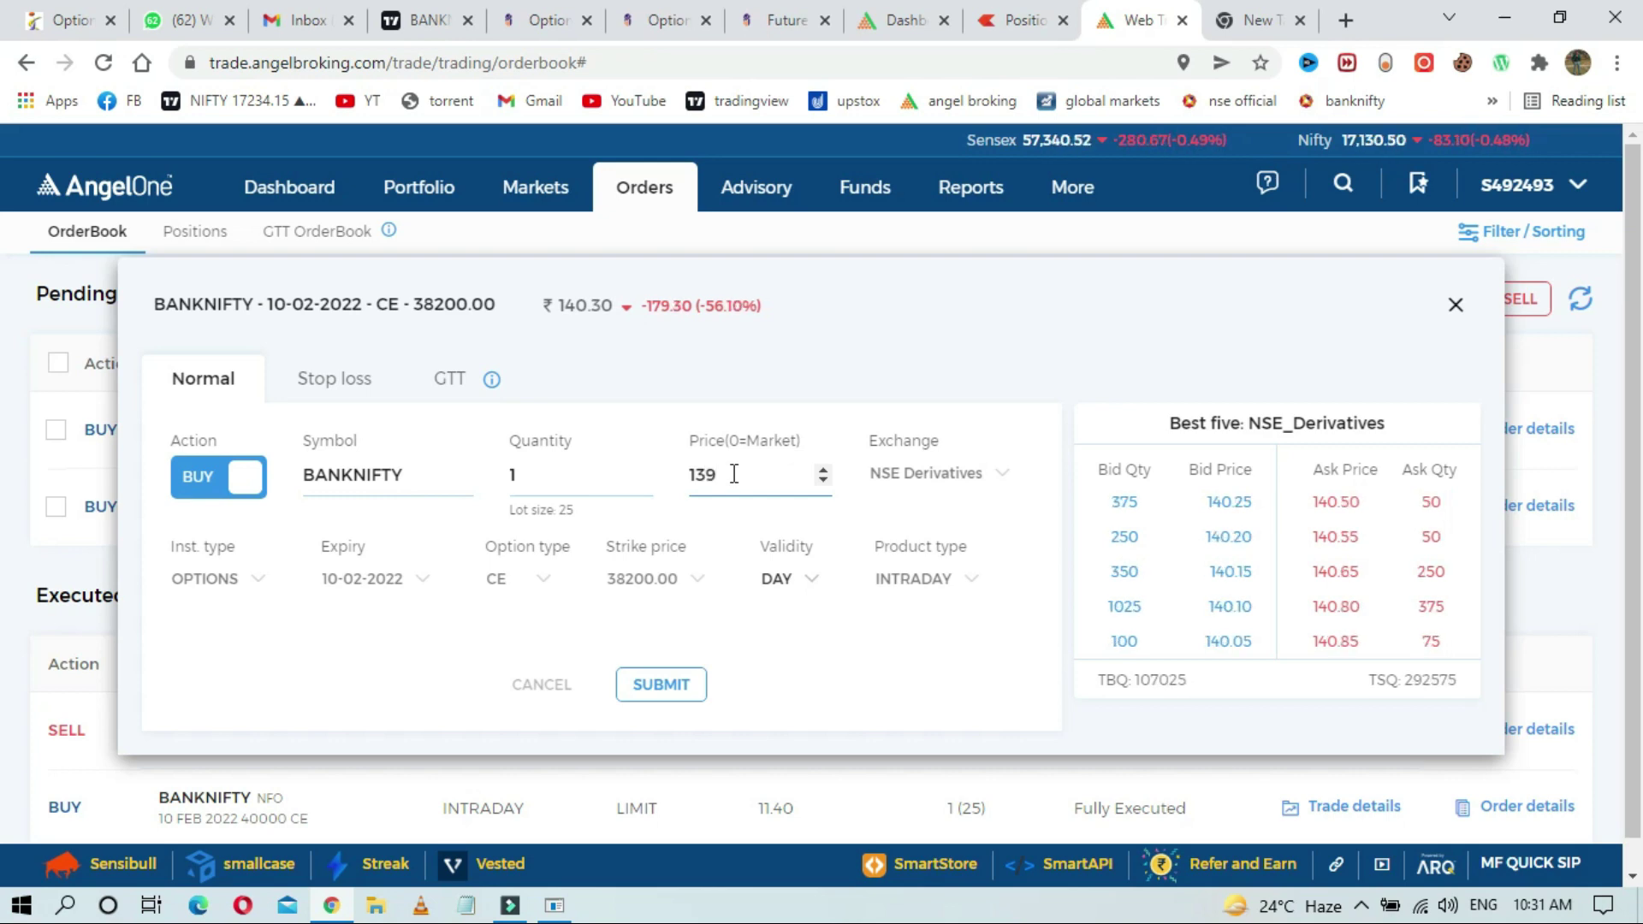
{"action": "left_click", "coordinate": [644, 683]}
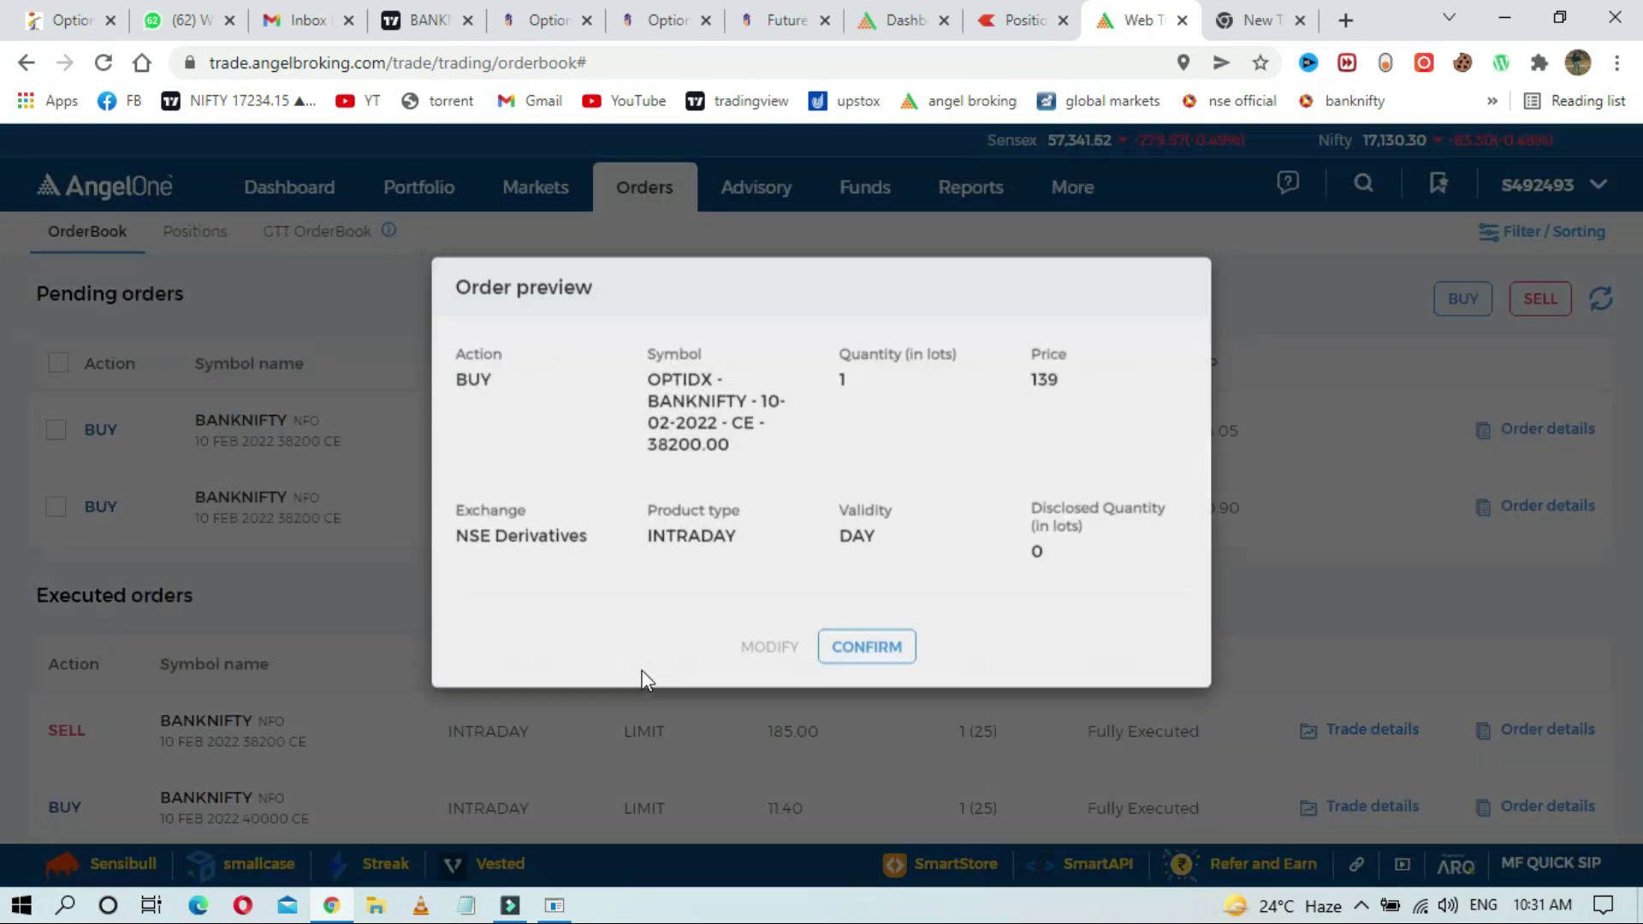
{"action": "left_click", "coordinate": [729, 684]}
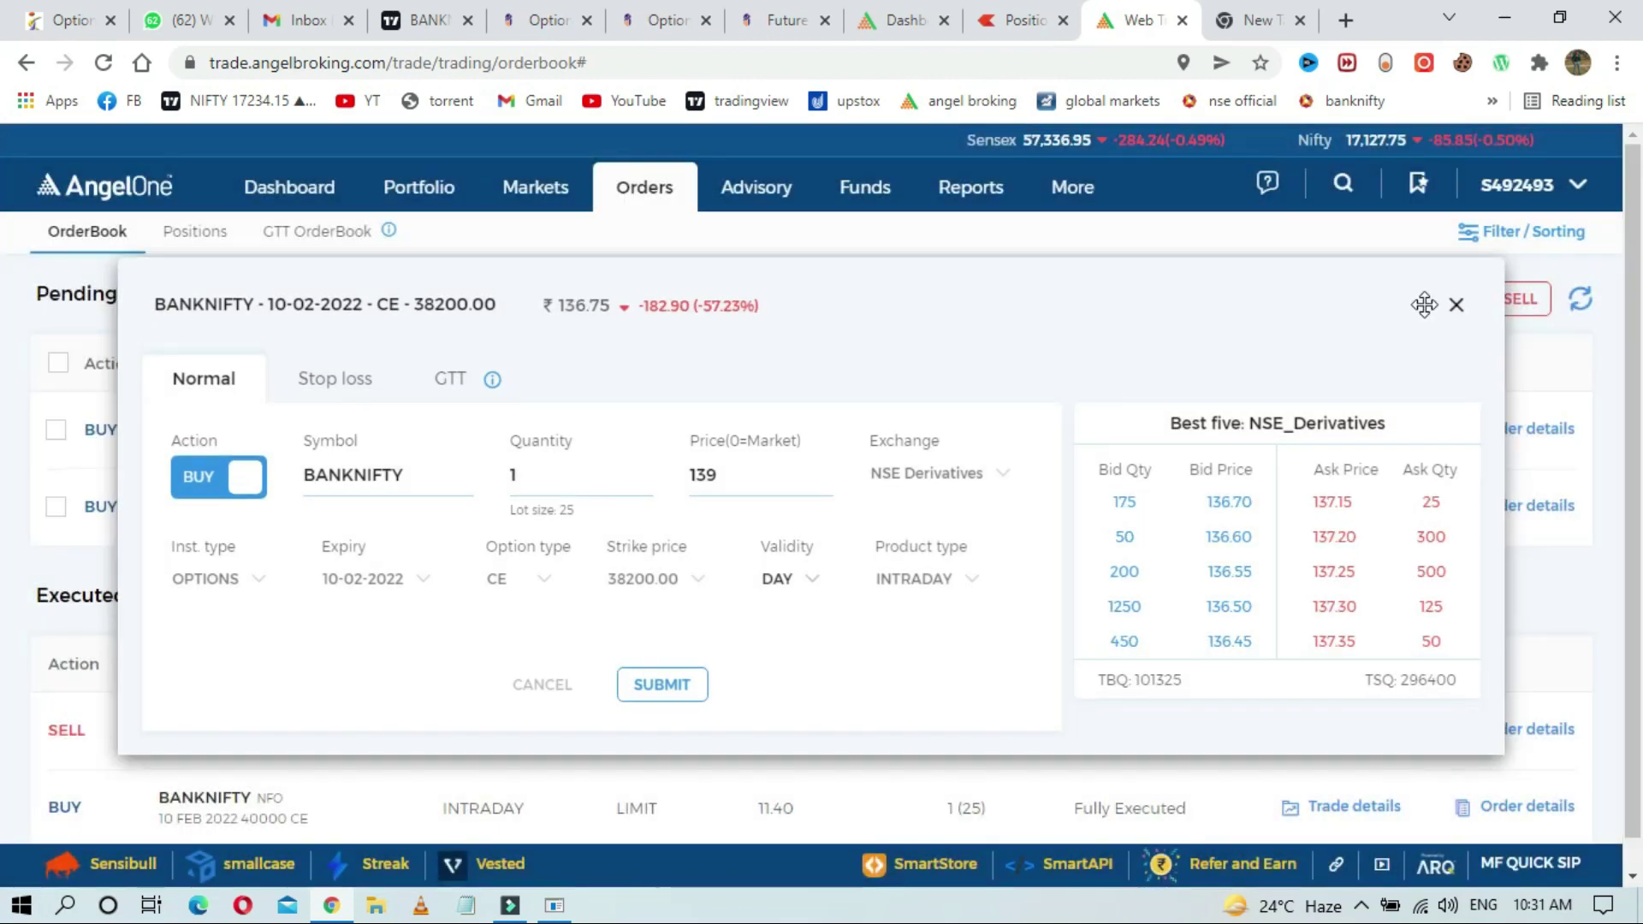
{"action": "left_click", "coordinate": [1466, 286]}
Step: Refresh the order book, cancel the pending stop-loss limit buy order for BANKNIFTY 38200 CE, and reload the page
{"action": "left_click", "coordinate": [1599, 299]}
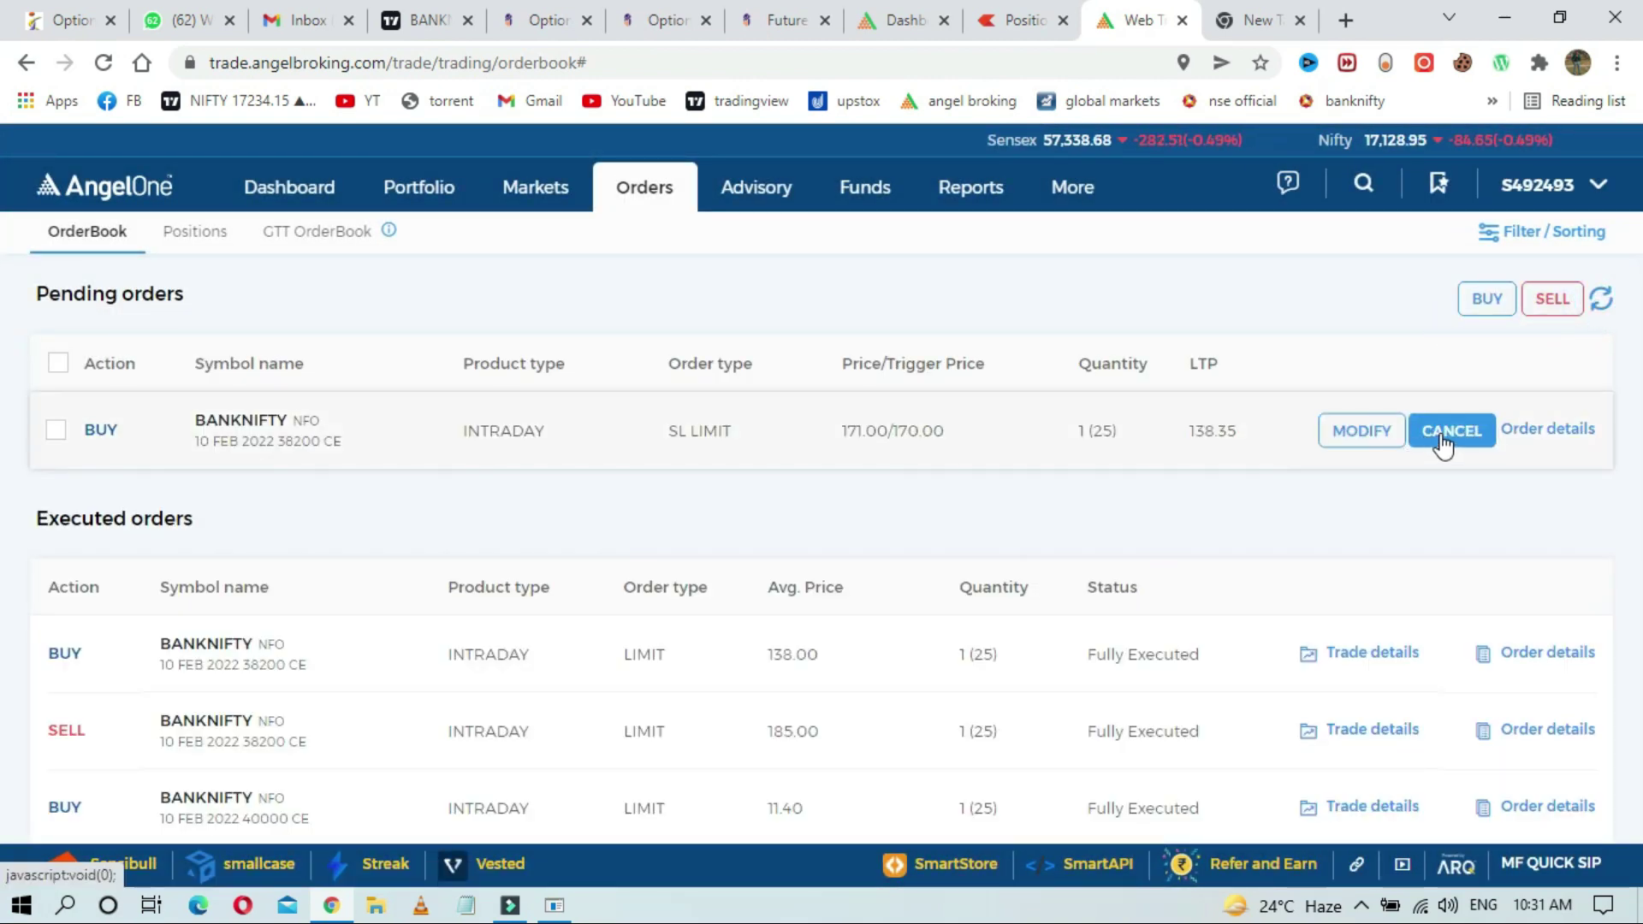
{"action": "left_click", "coordinate": [1439, 432]}
{"action": "left_click", "coordinate": [775, 582]}
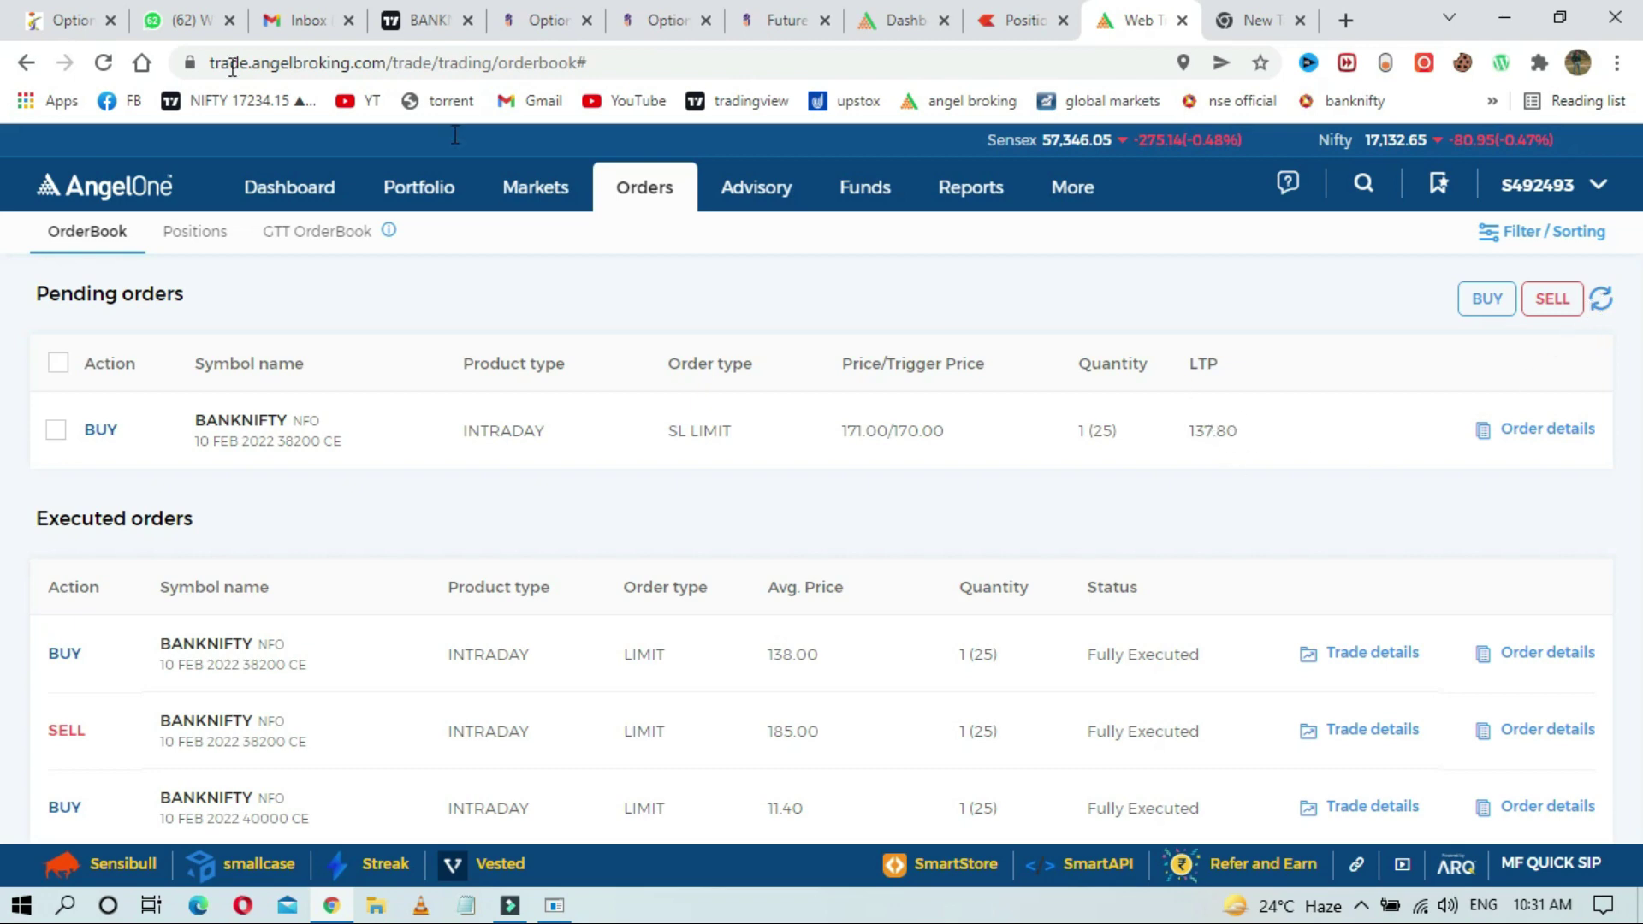
{"action": "left_click", "coordinate": [105, 65]}
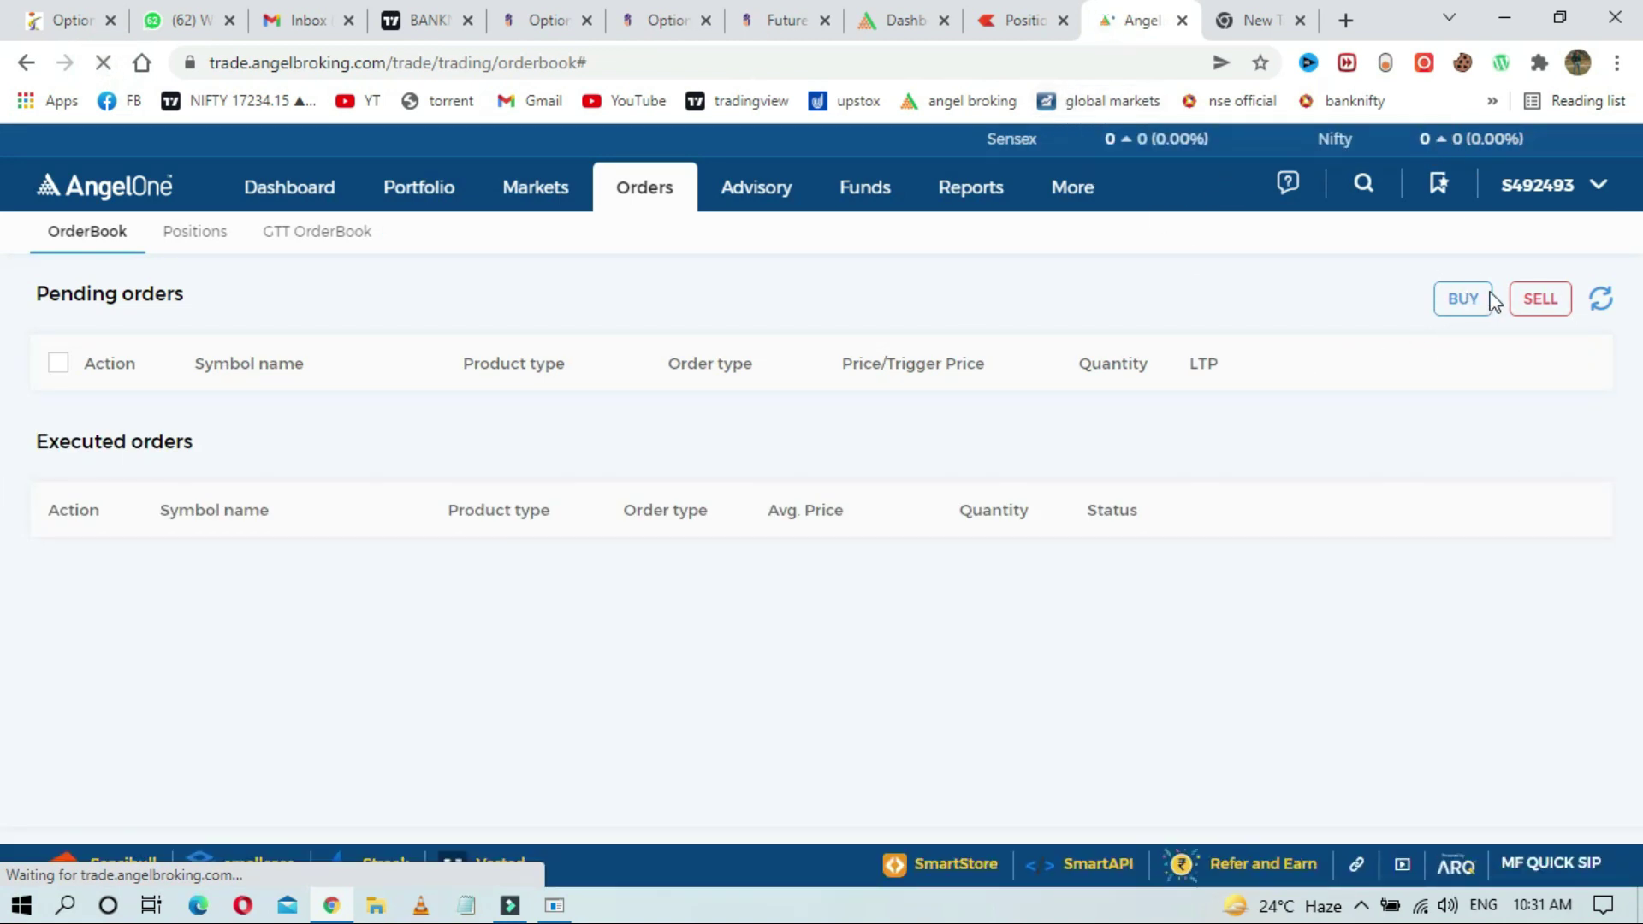
Step: Switch to Zerodha Kite, reload the positions, and review the executed orders and the day's positions
{"action": "left_click", "coordinate": [1026, 12]}
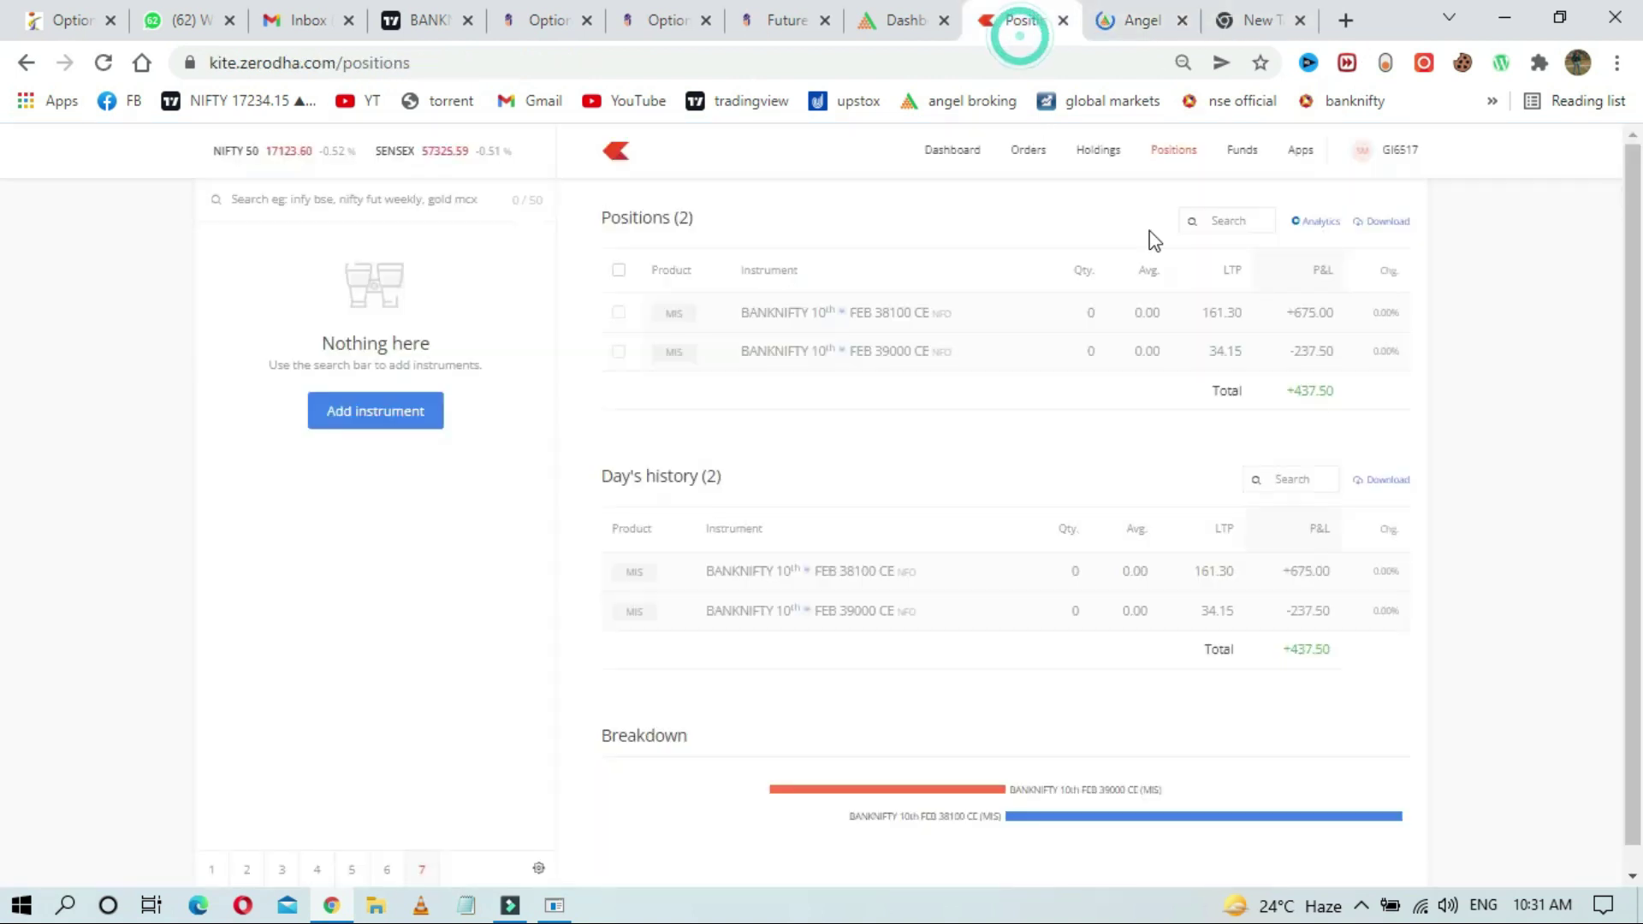
{"action": "left_click", "coordinate": [102, 62]}
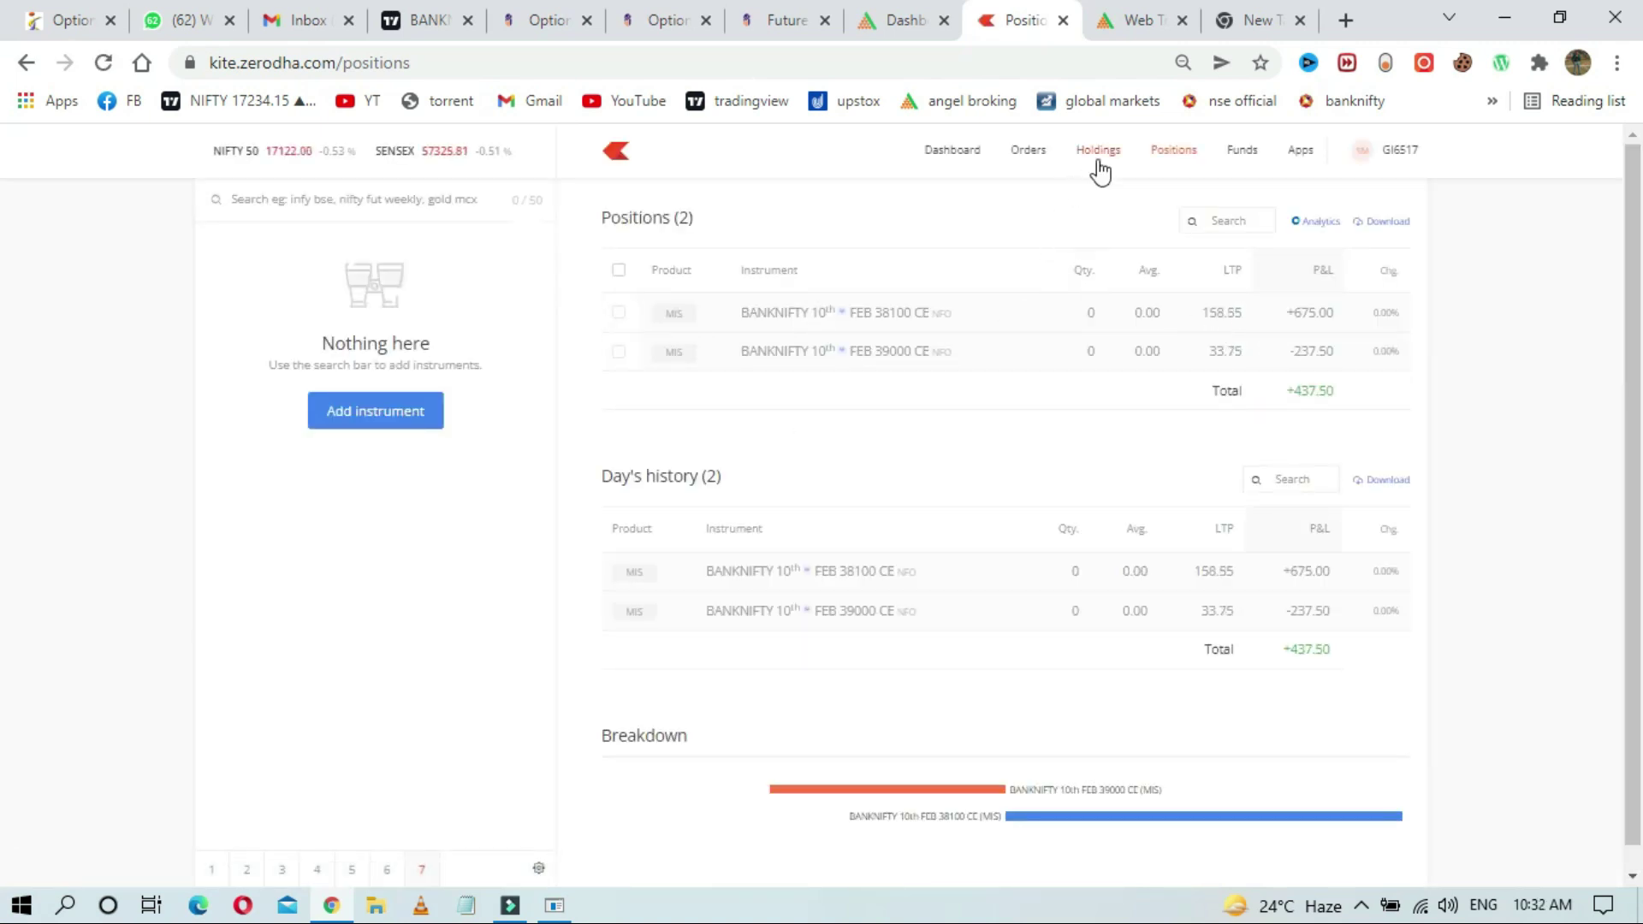
{"action": "left_click", "coordinate": [1031, 154]}
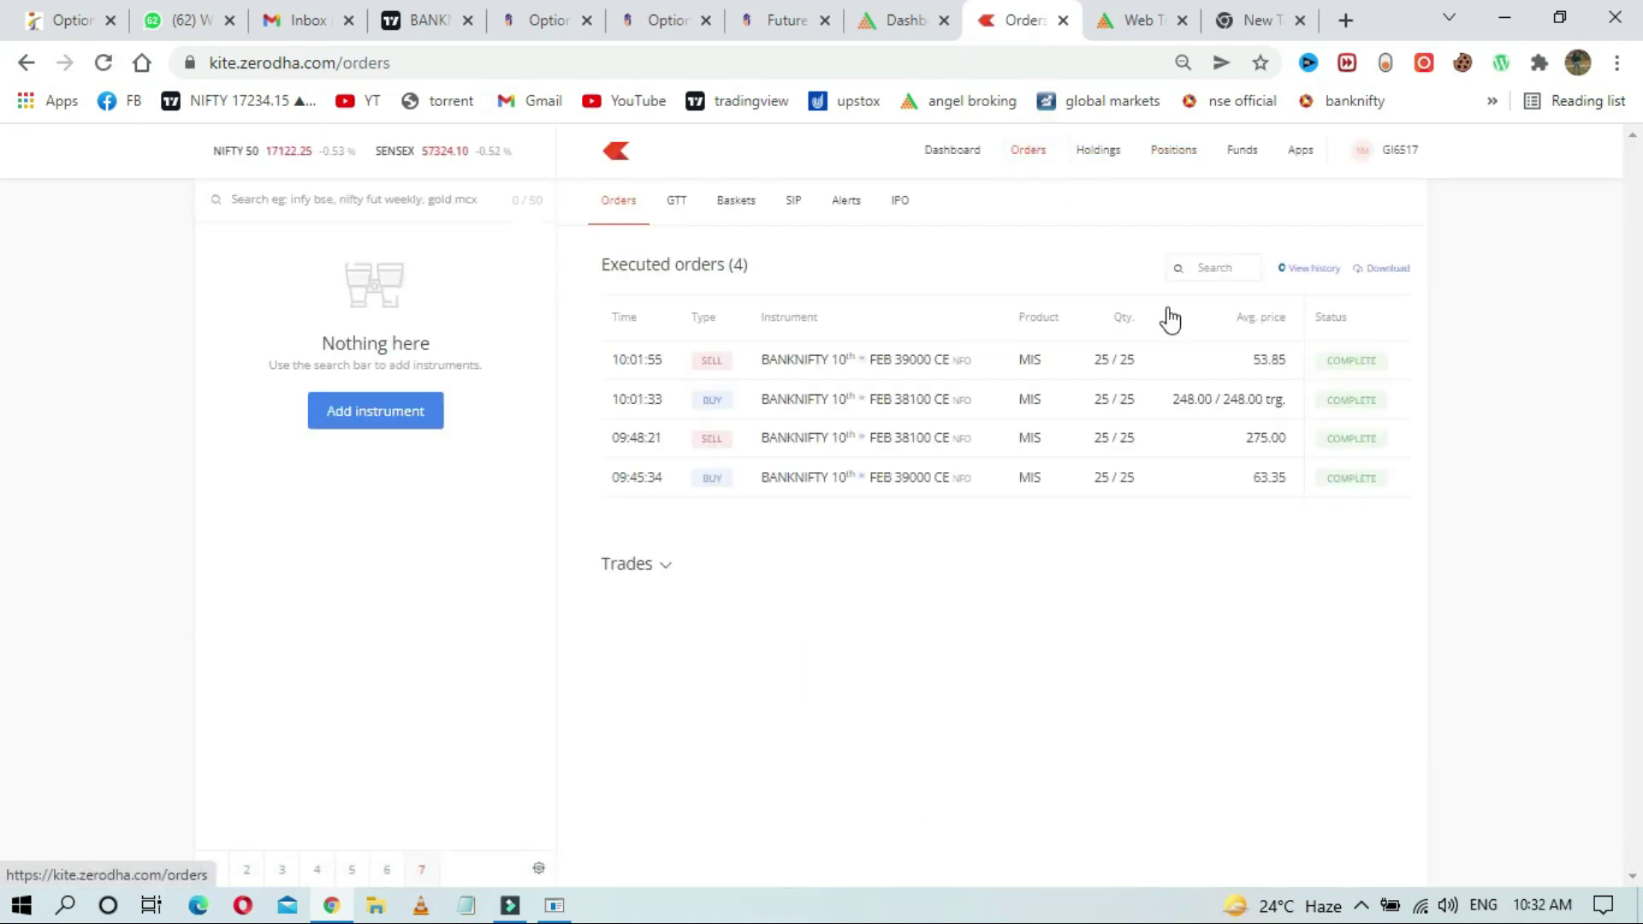
{"action": "left_click", "coordinate": [1121, 154]}
{"action": "left_click", "coordinate": [1168, 159]}
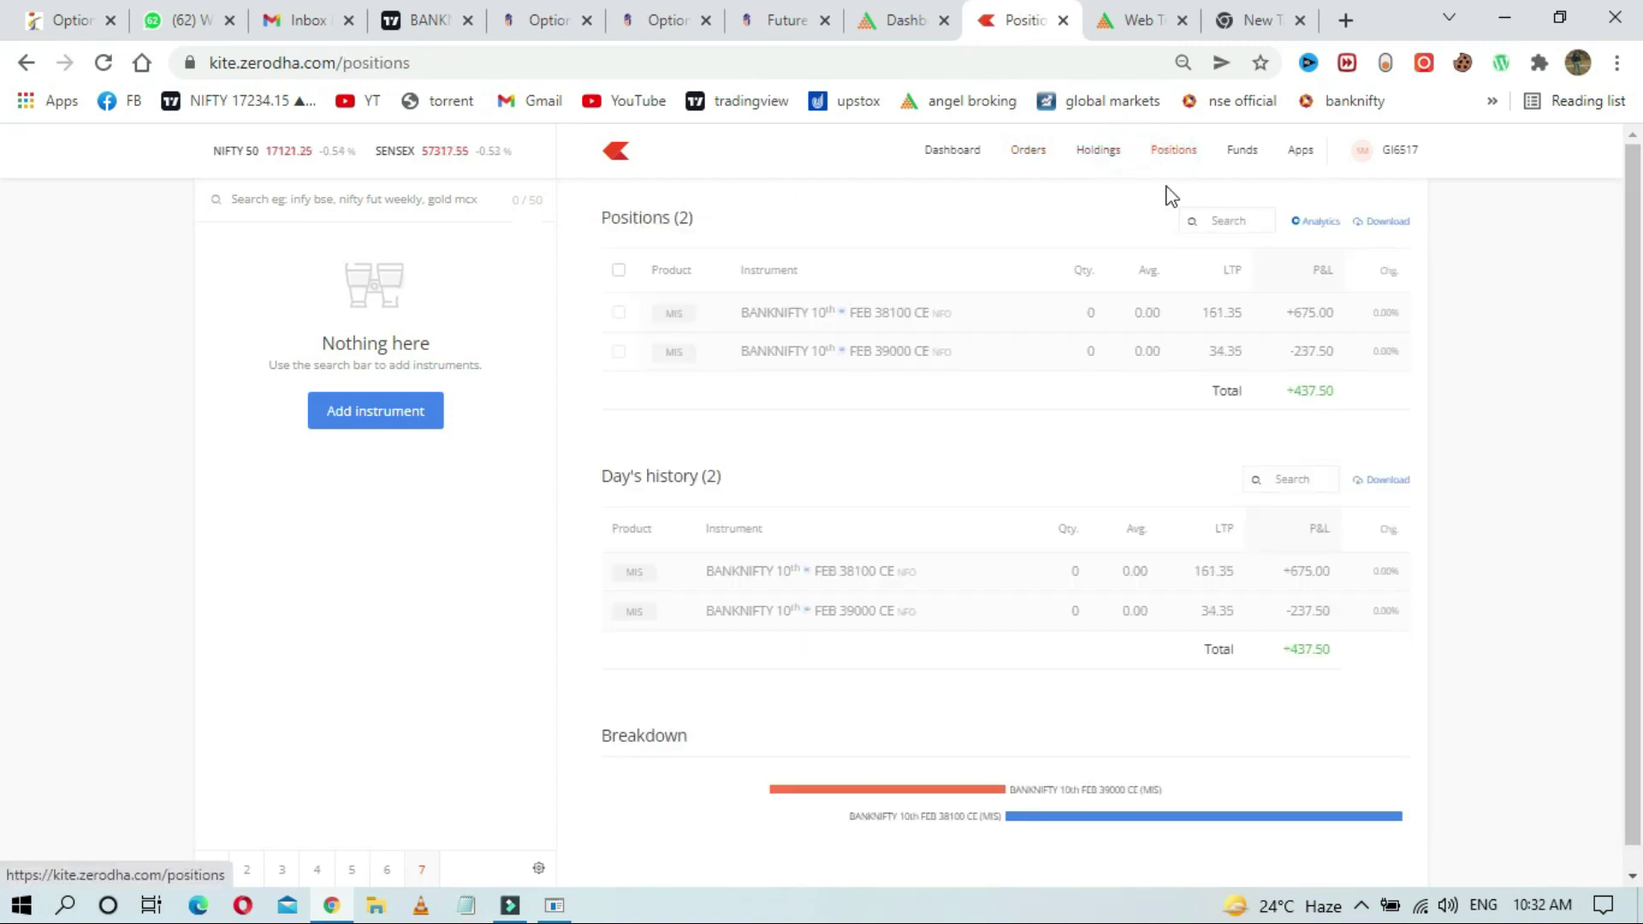
Step: Return to Angel One, refresh the order book, and check the open and closed positions
{"action": "left_click", "coordinate": [1113, 12]}
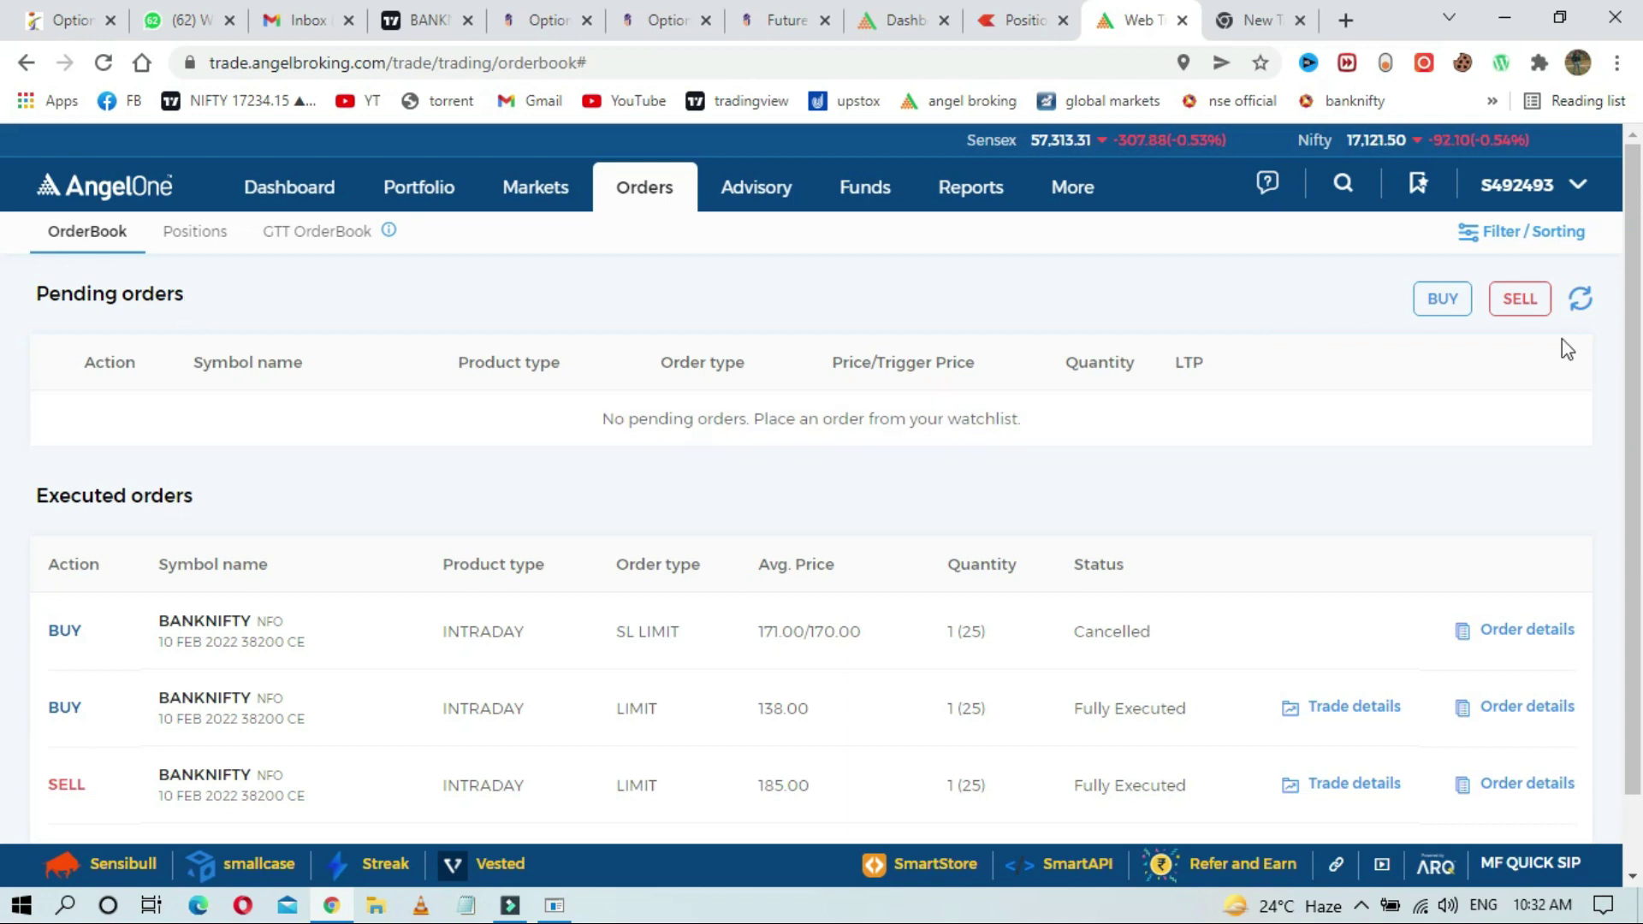
{"action": "left_click", "coordinate": [1580, 297]}
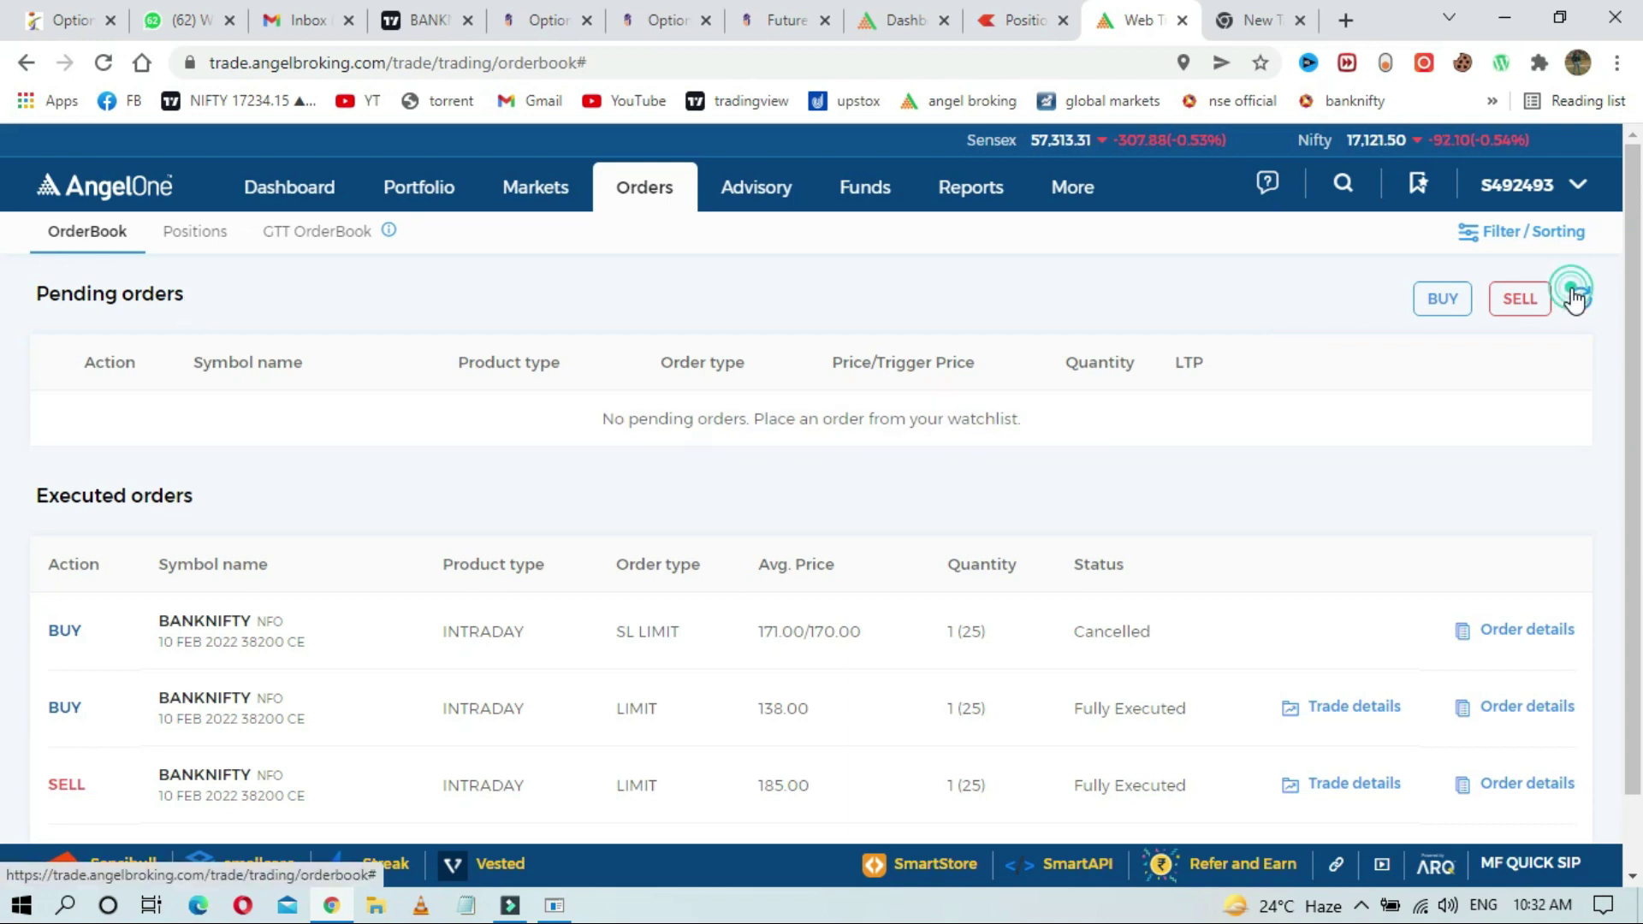
{"action": "left_click", "coordinate": [177, 226]}
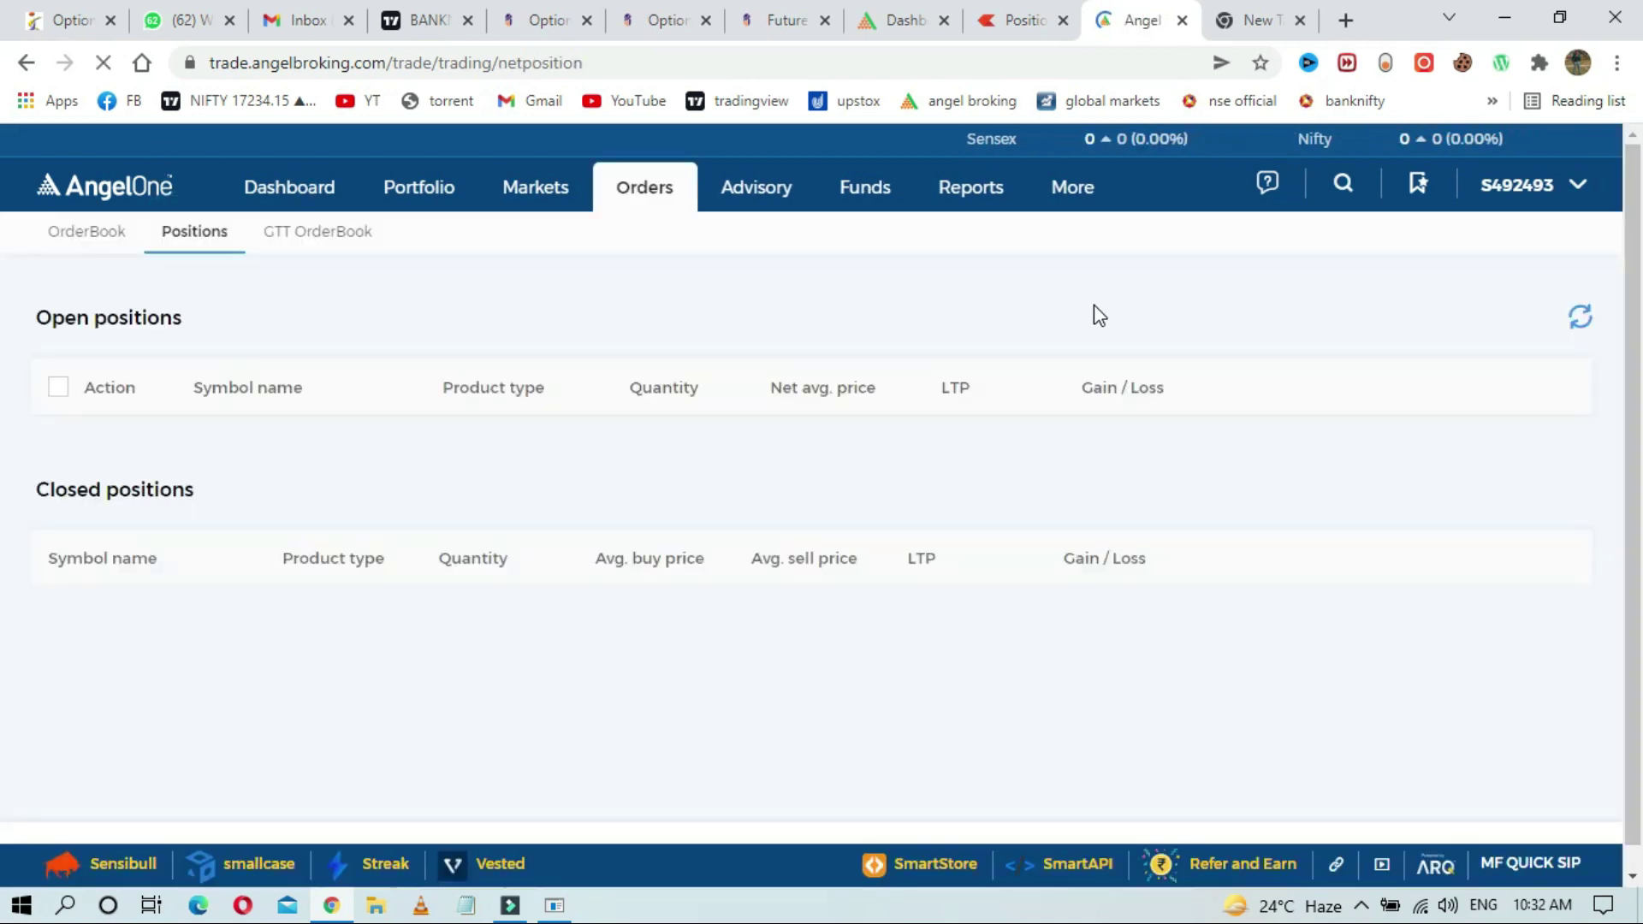
{"action": "scroll", "coordinate": [4, 497], "scroll_direction": "down", "scroll_amount": 1}
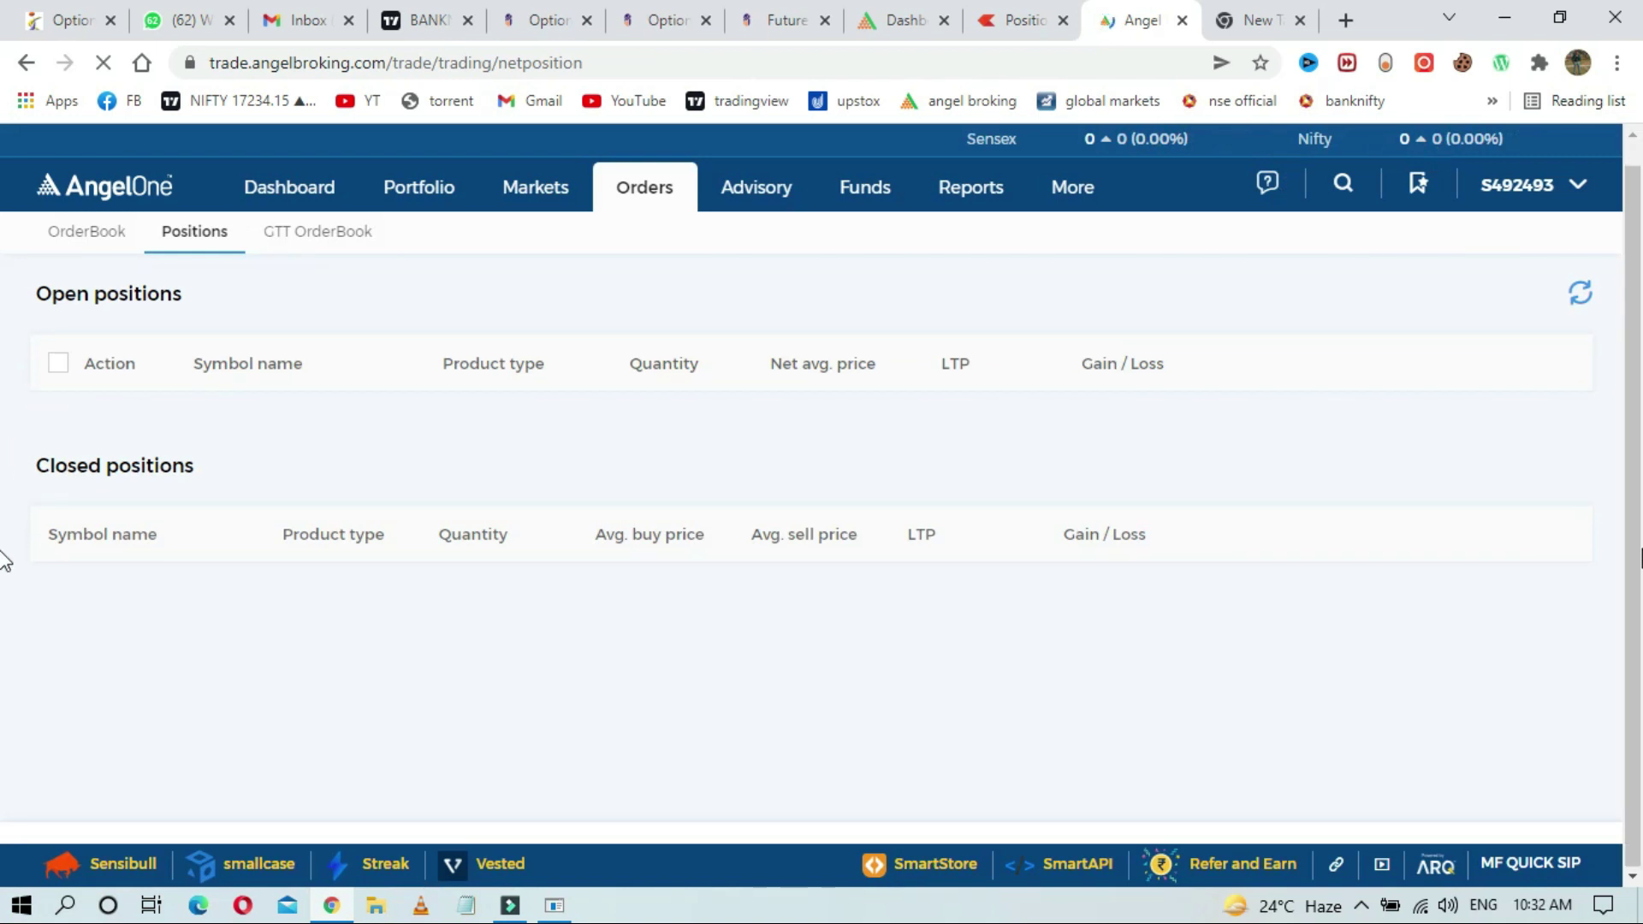
{"action": "scroll", "coordinate": [3, 444], "scroll_direction": "up", "scroll_amount": 1}
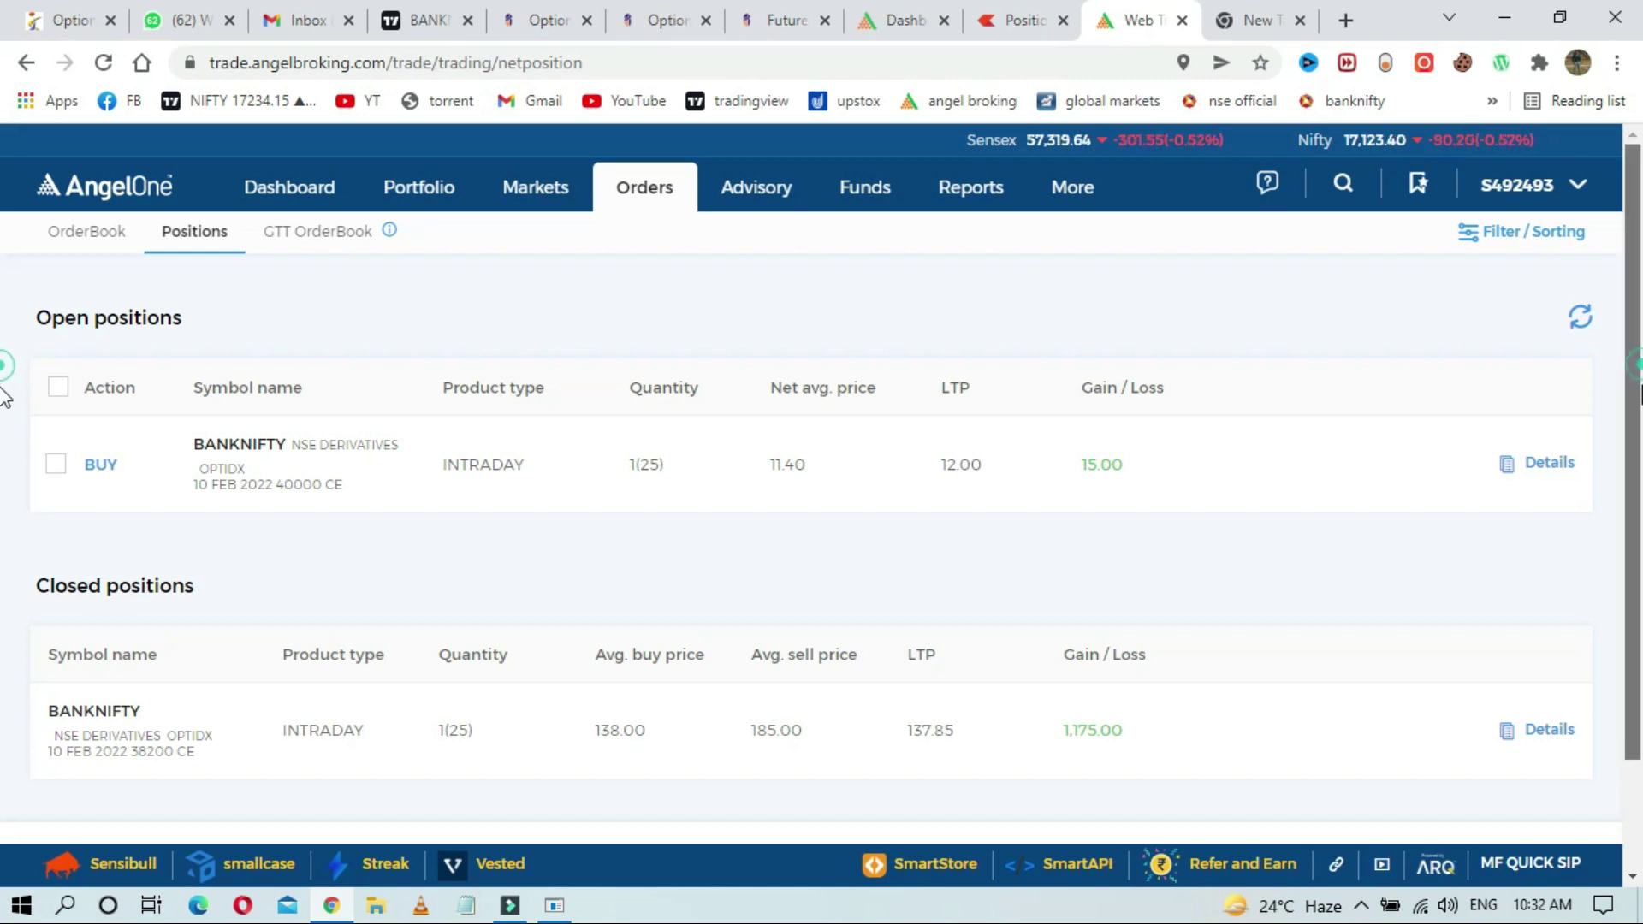
Step: Square off one lot of the bought BANKNIFTY 40000 CE position at a limit price of 11.95
{"action": "scroll", "coordinate": [770, 428], "scroll_direction": "down", "scroll_amount": 2}
{"action": "mouse_move", "coordinate": [1427, 447]}
{"action": "left_click", "coordinate": [1198, 409]}
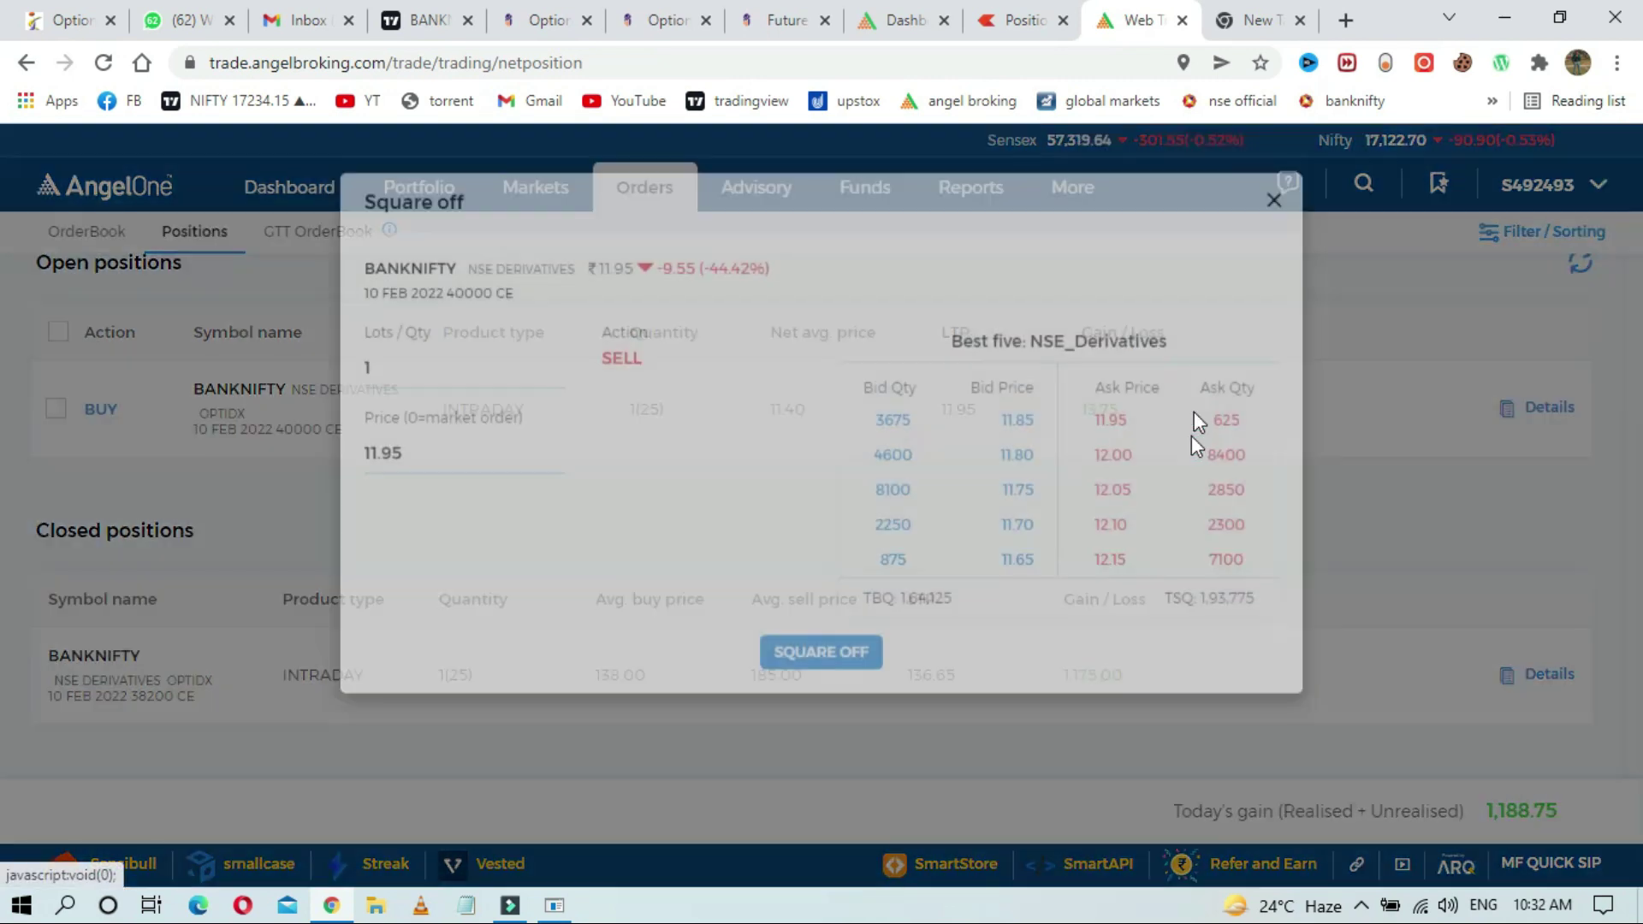
{"action": "left_click", "coordinate": [820, 724]}
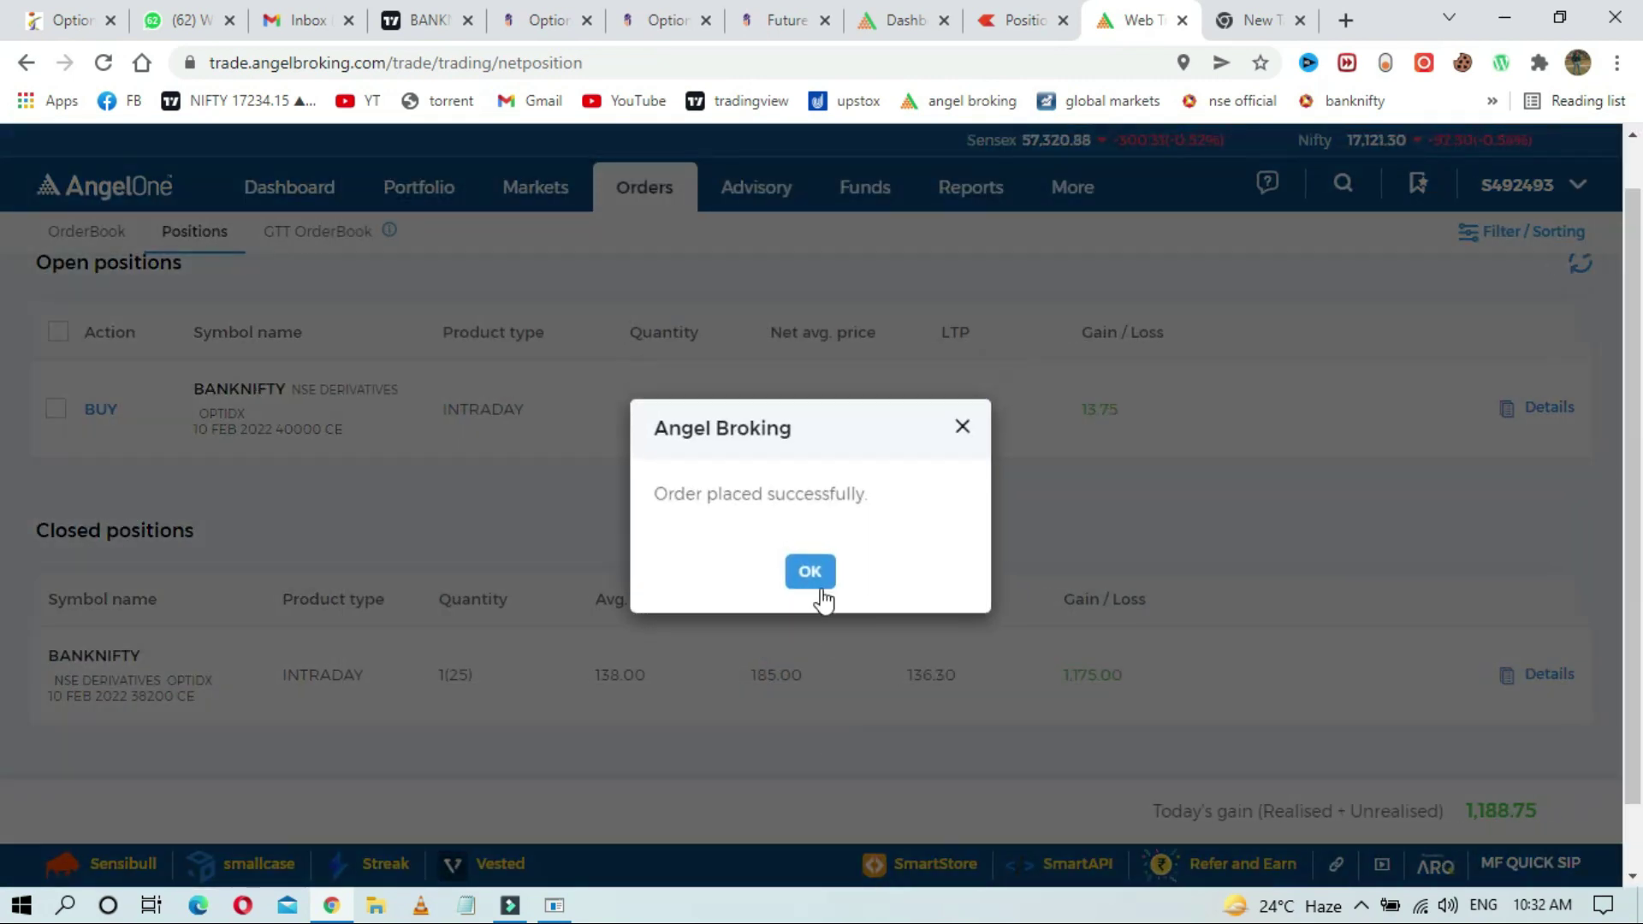
{"action": "left_click", "coordinate": [820, 587]}
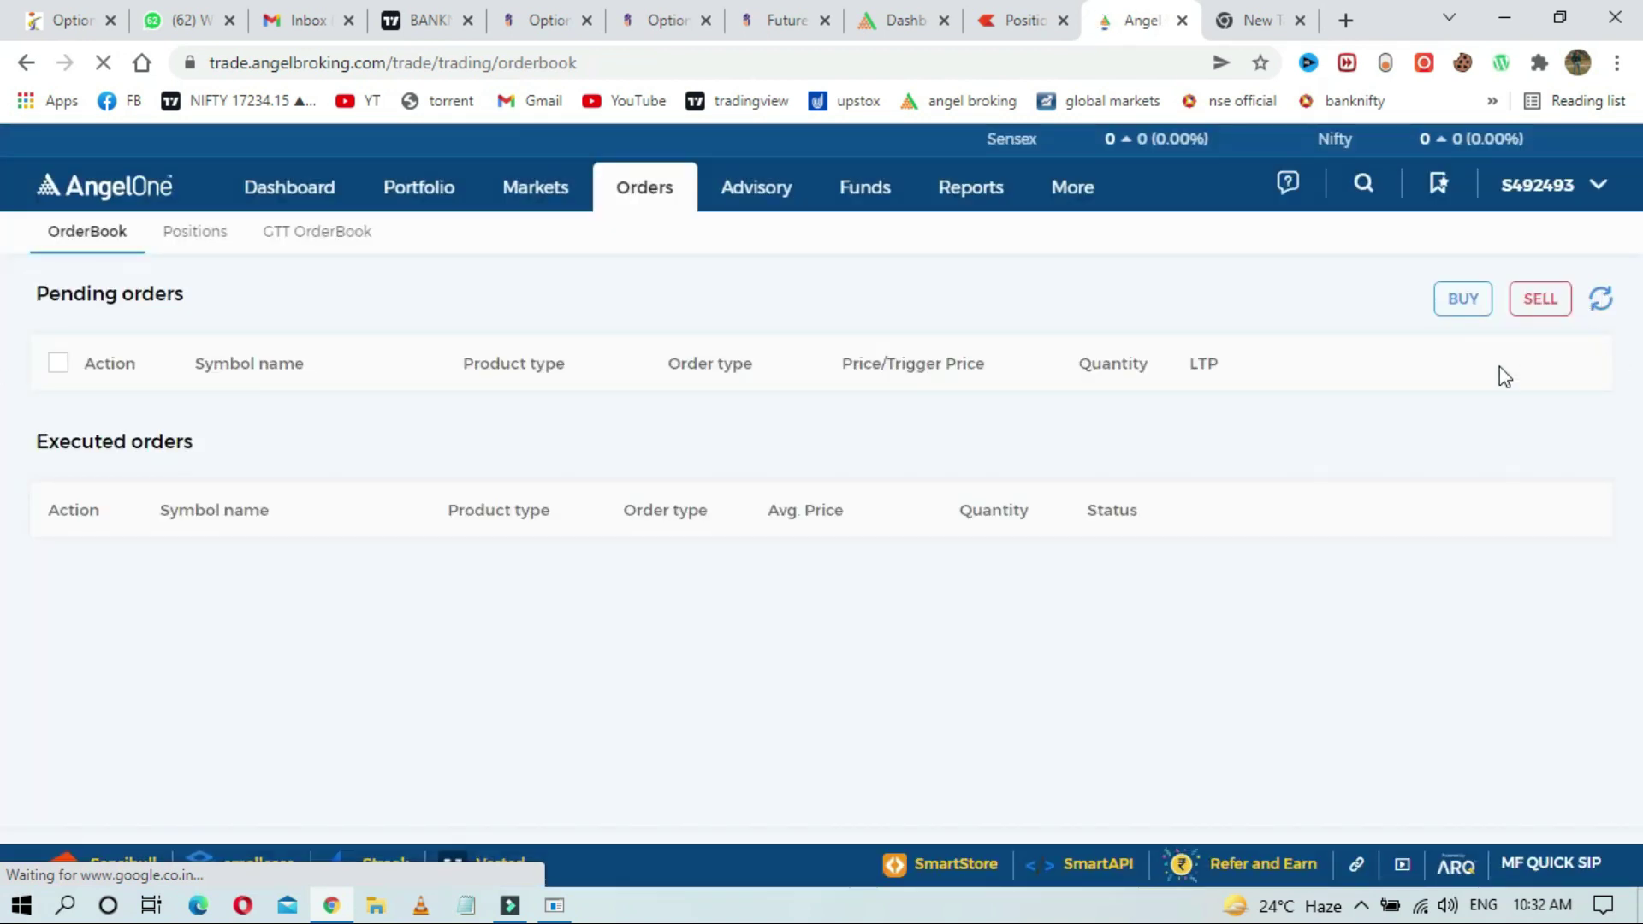
Step: Switch to Zerodha Kite and highlight the total profit and loss of the day's positions
{"action": "left_click", "coordinate": [1031, 18]}
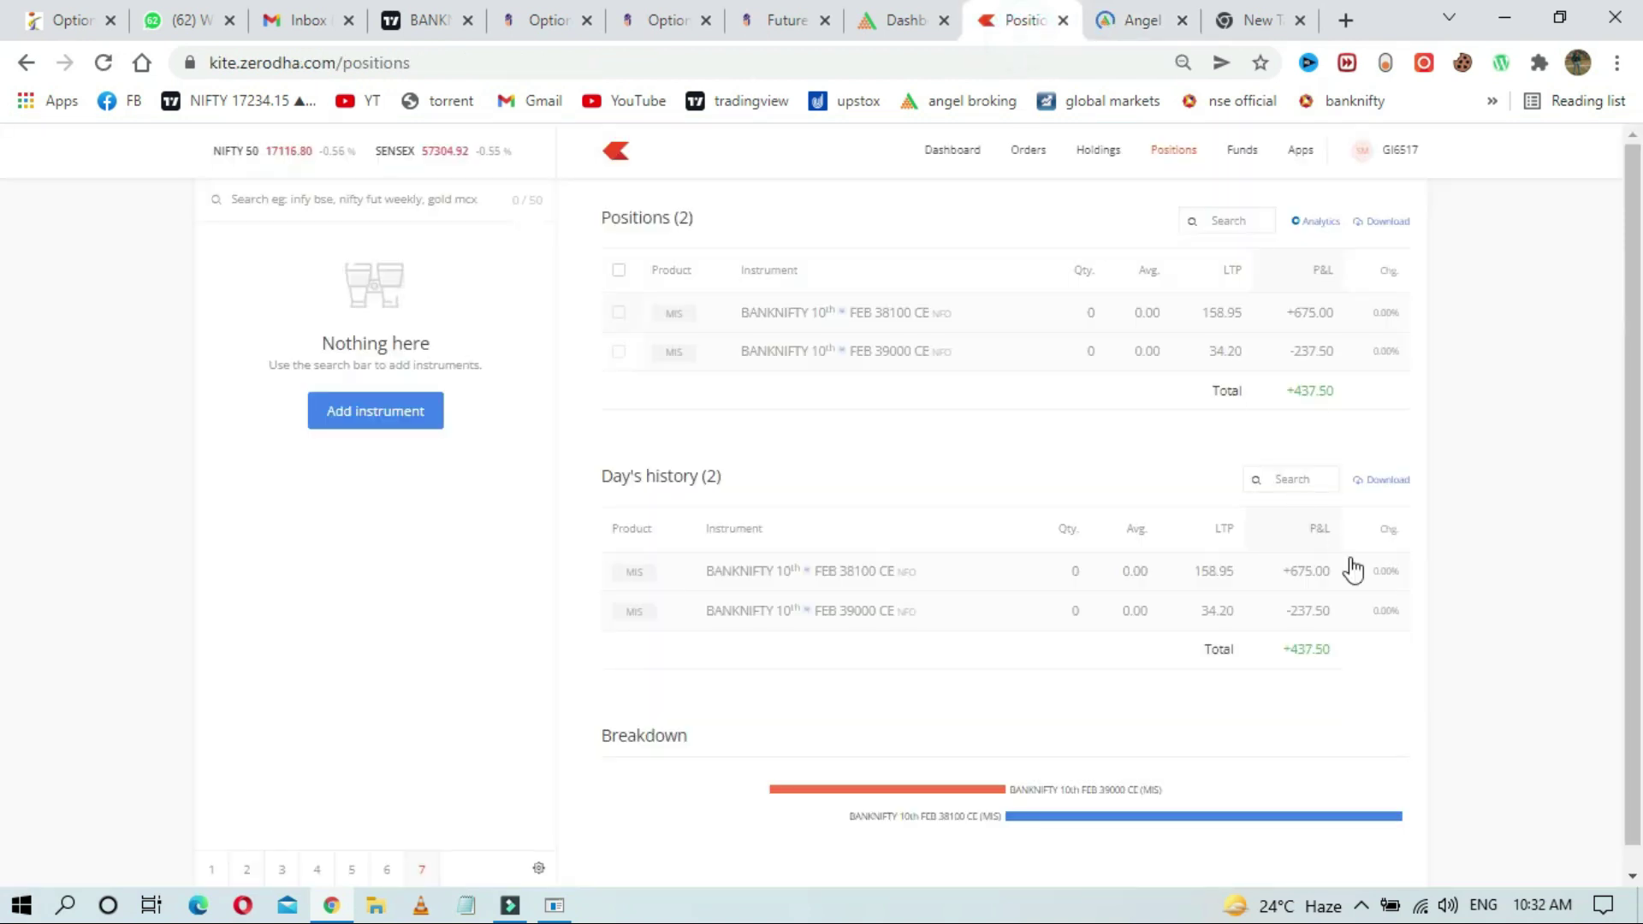
{"action": "triple_click", "coordinate": [1316, 392]}
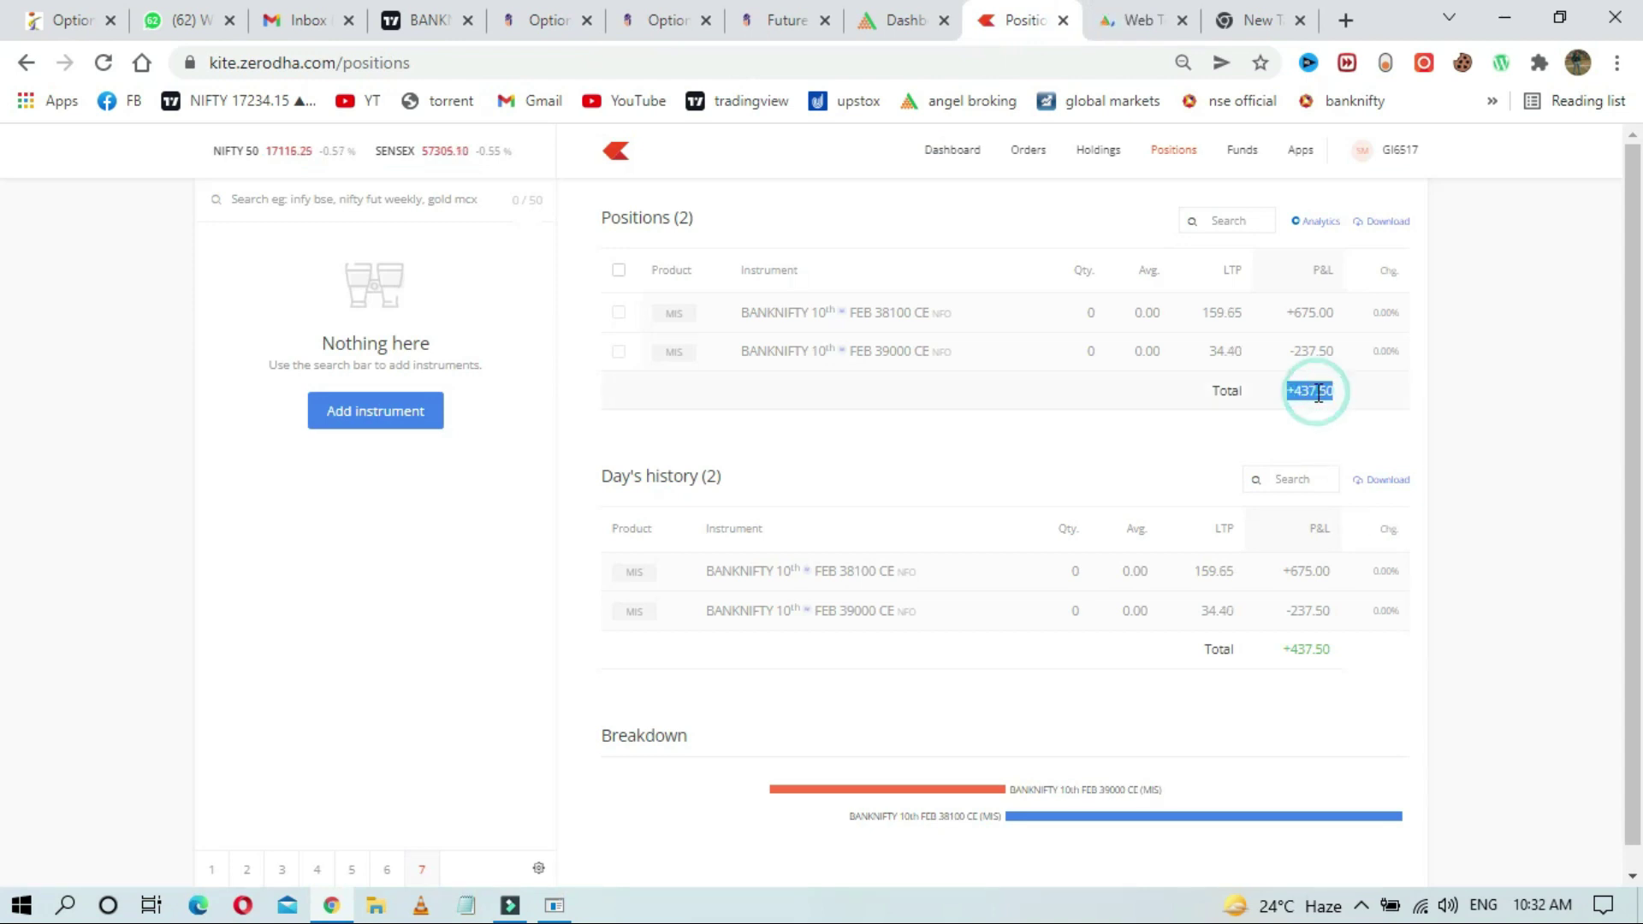
{"action": "left_click", "coordinate": [1318, 392]}
{"action": "left_click", "coordinate": [1318, 392]}
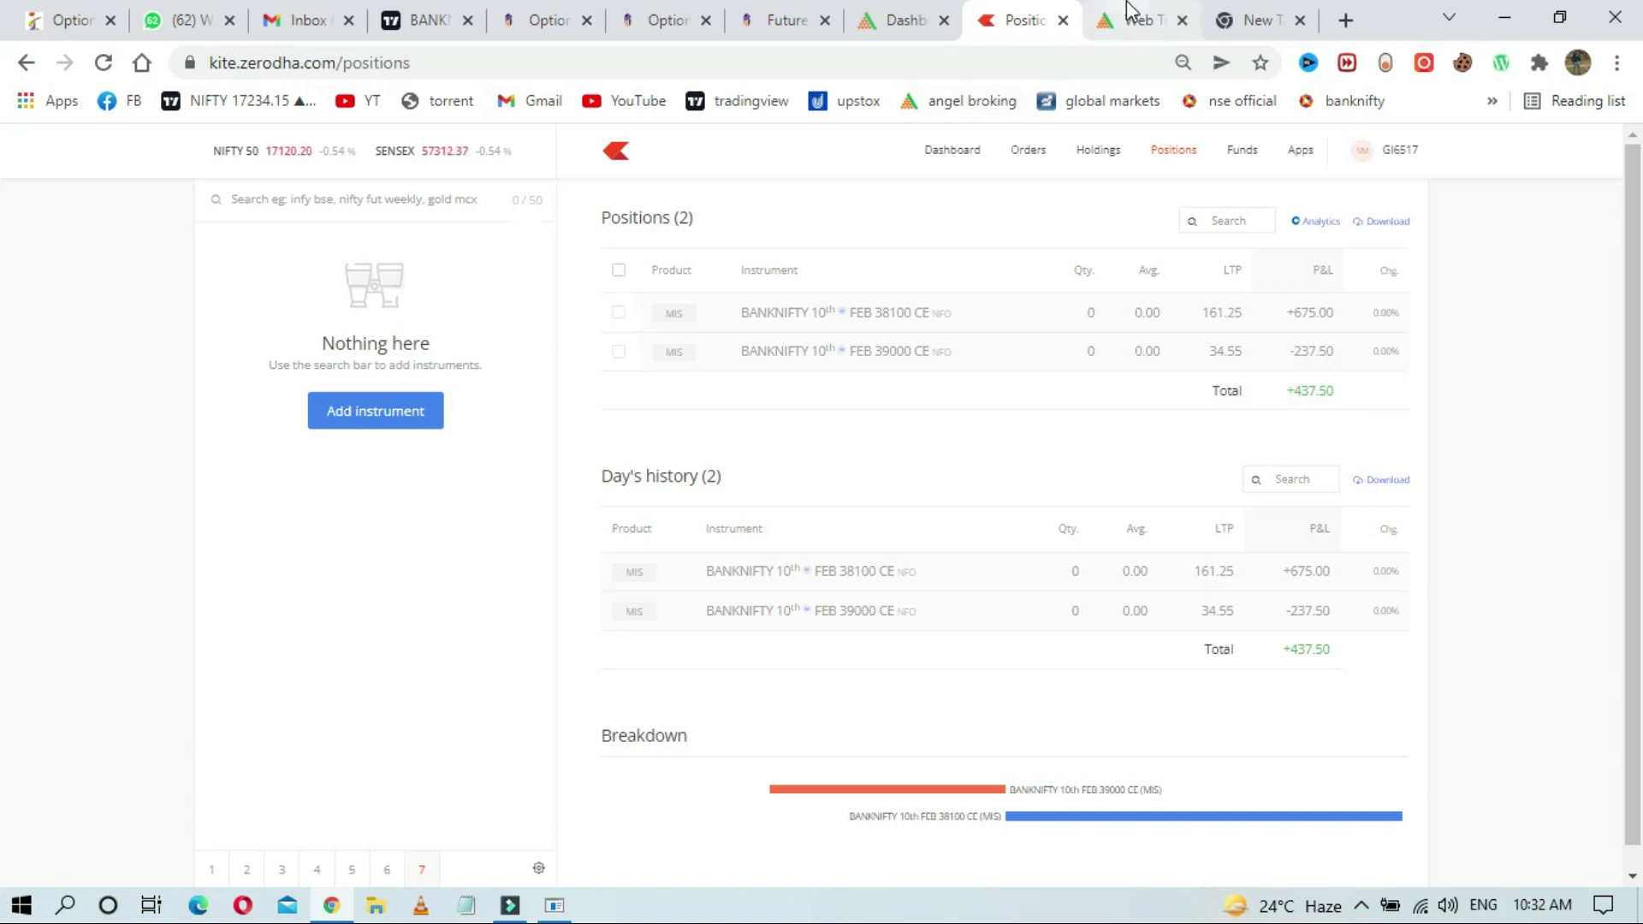
Step: Go back to Angel One, load its positions page, and refresh it after briefly rechecking the Kite positions
{"action": "left_click", "coordinate": [1131, 15]}
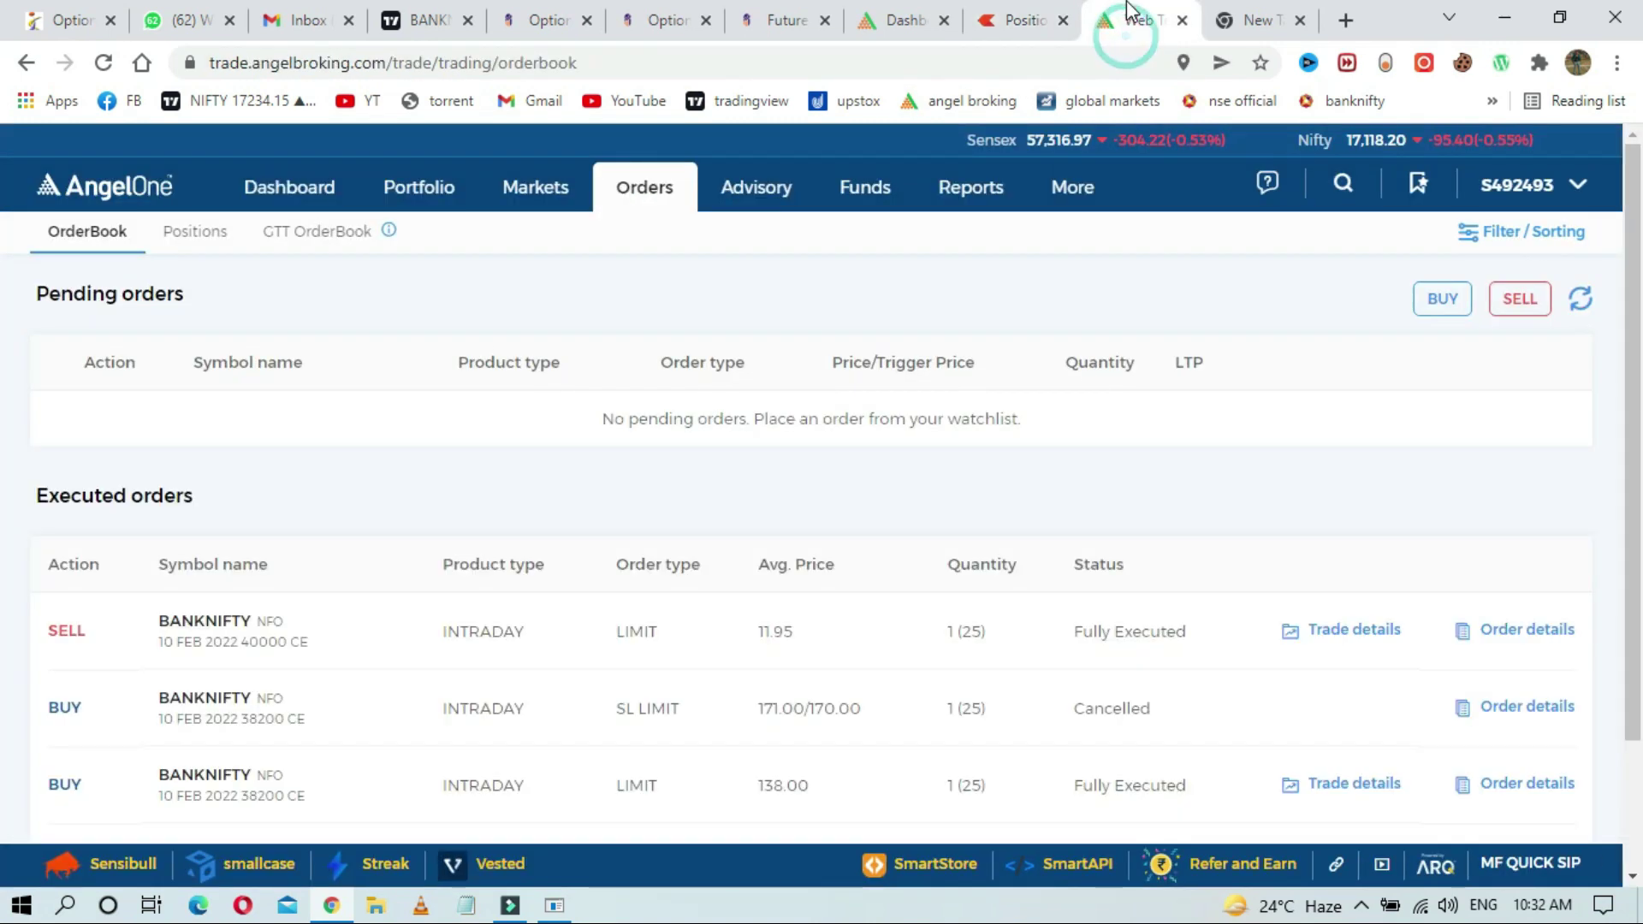
{"action": "left_click", "coordinate": [222, 239]}
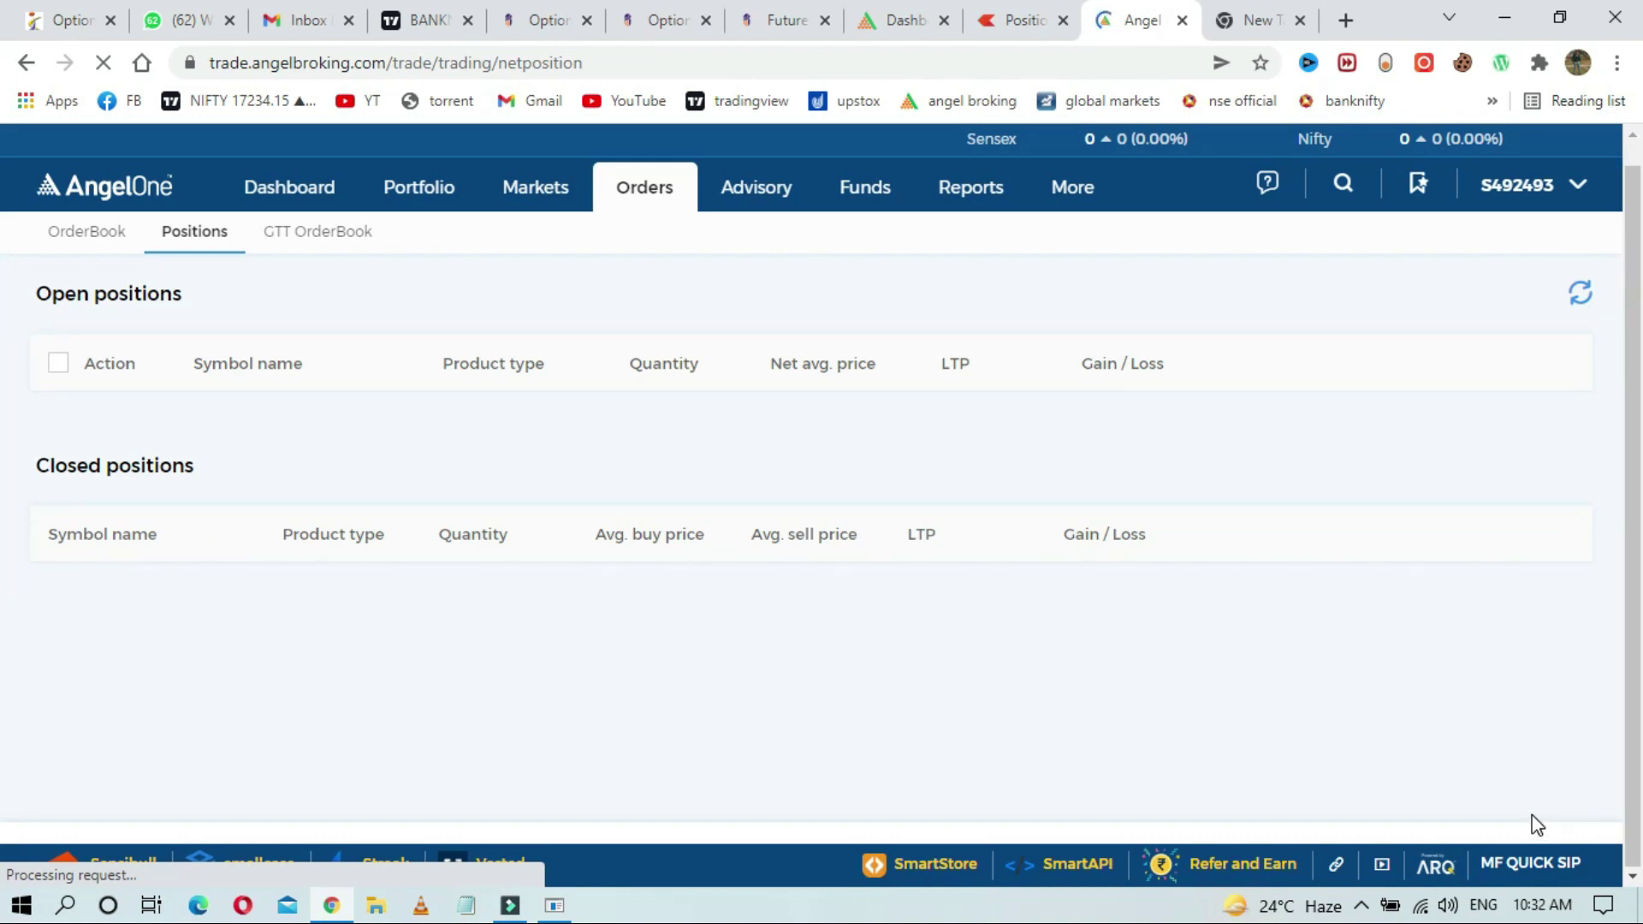
{"action": "left_click", "coordinate": [1579, 296]}
{"action": "left_click", "coordinate": [1016, 12]}
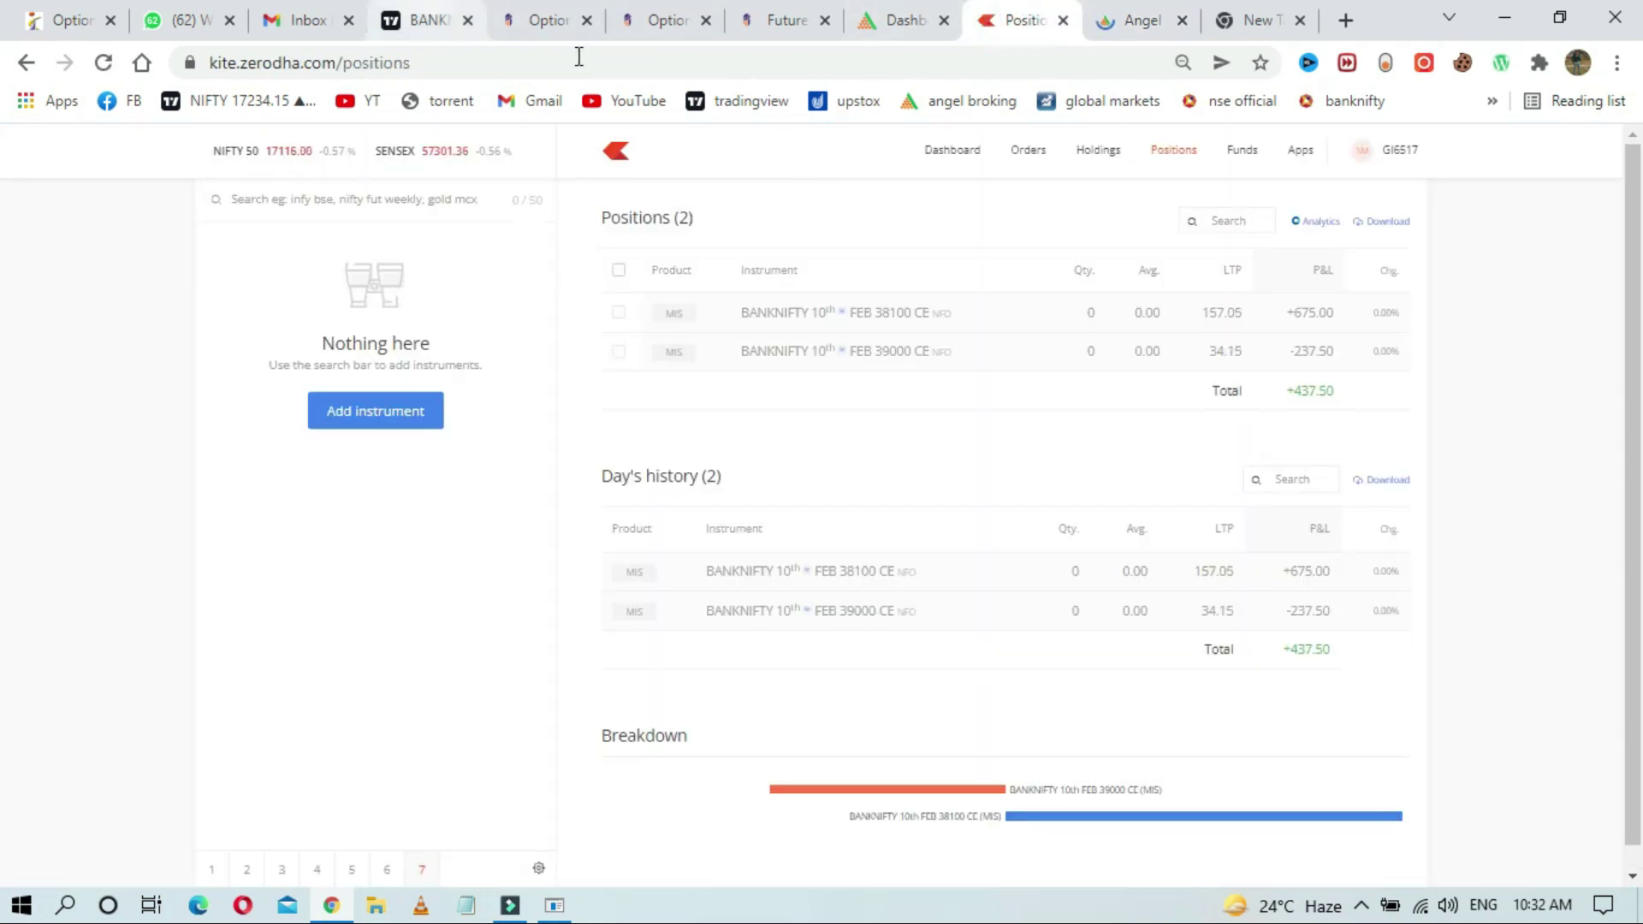
{"action": "left_click", "coordinate": [1142, 19]}
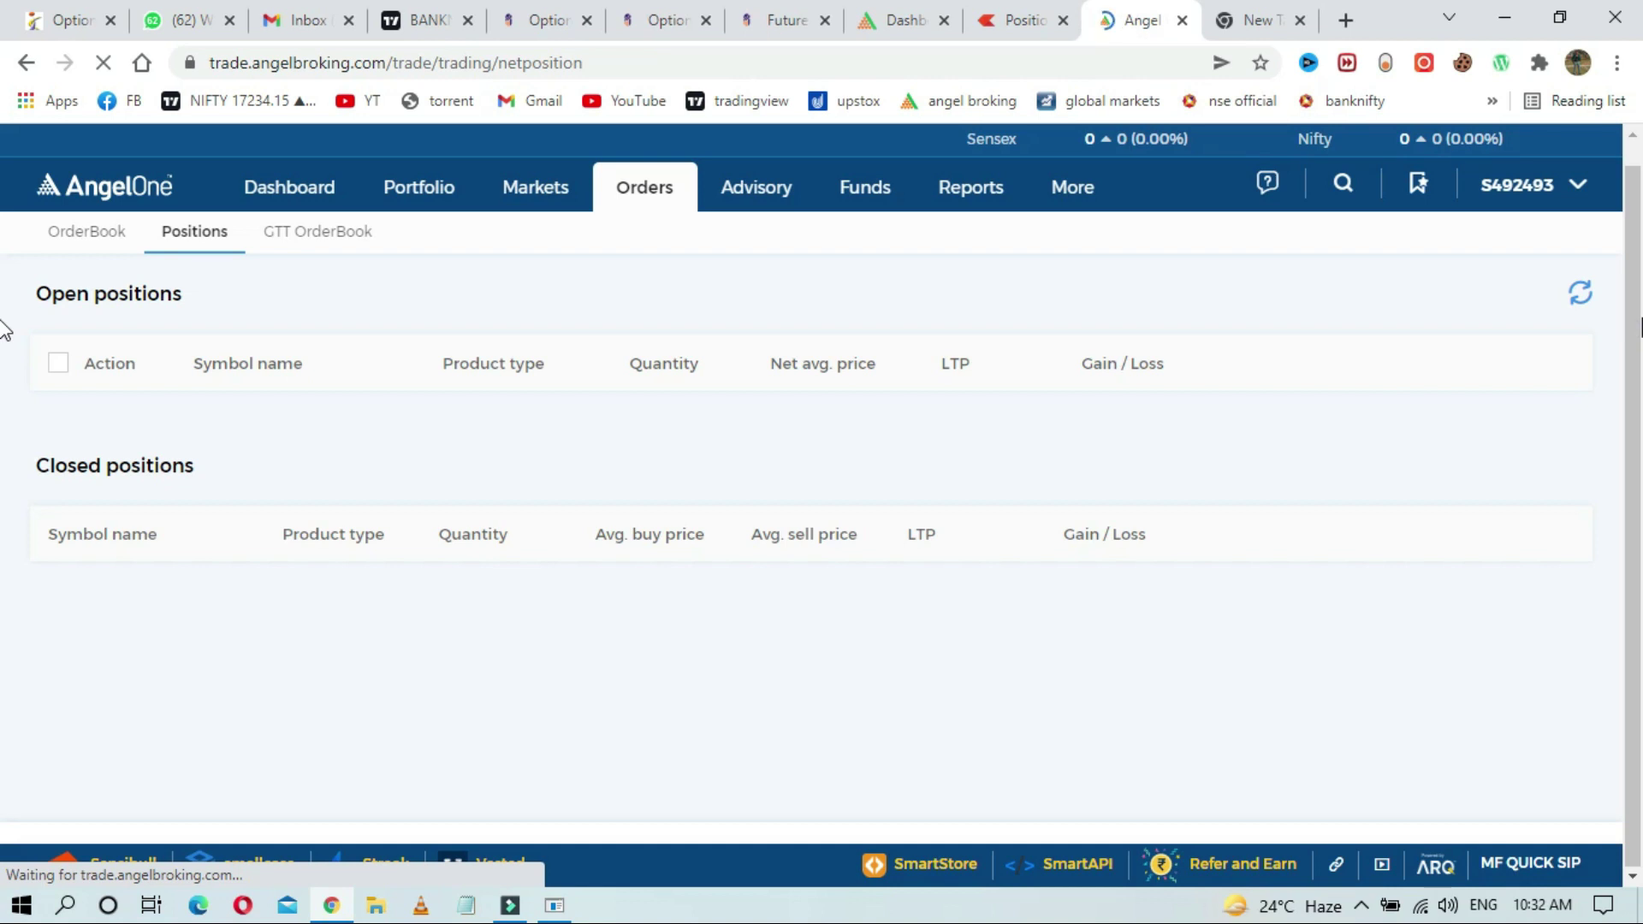
{"action": "left_click", "coordinate": [1579, 295]}
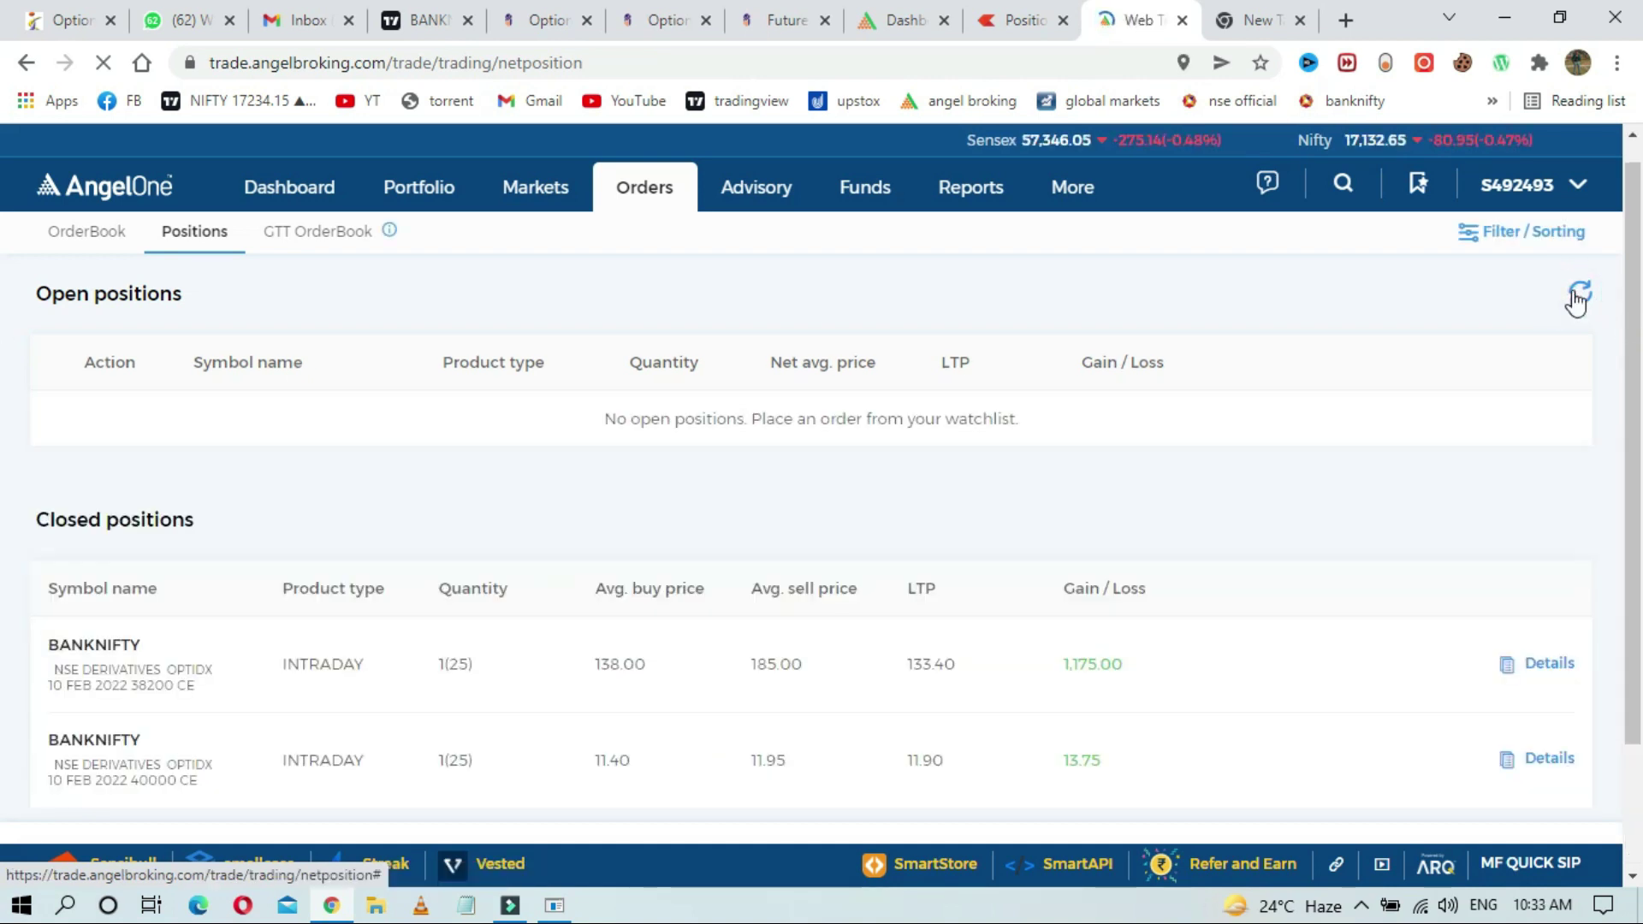
Step: Review both closed BANKNIFTY positions on Angel One and highlight today's combined realised and unrealised gain
{"action": "scroll", "coordinate": [7, 429], "scroll_direction": "down", "scroll_amount": 2}
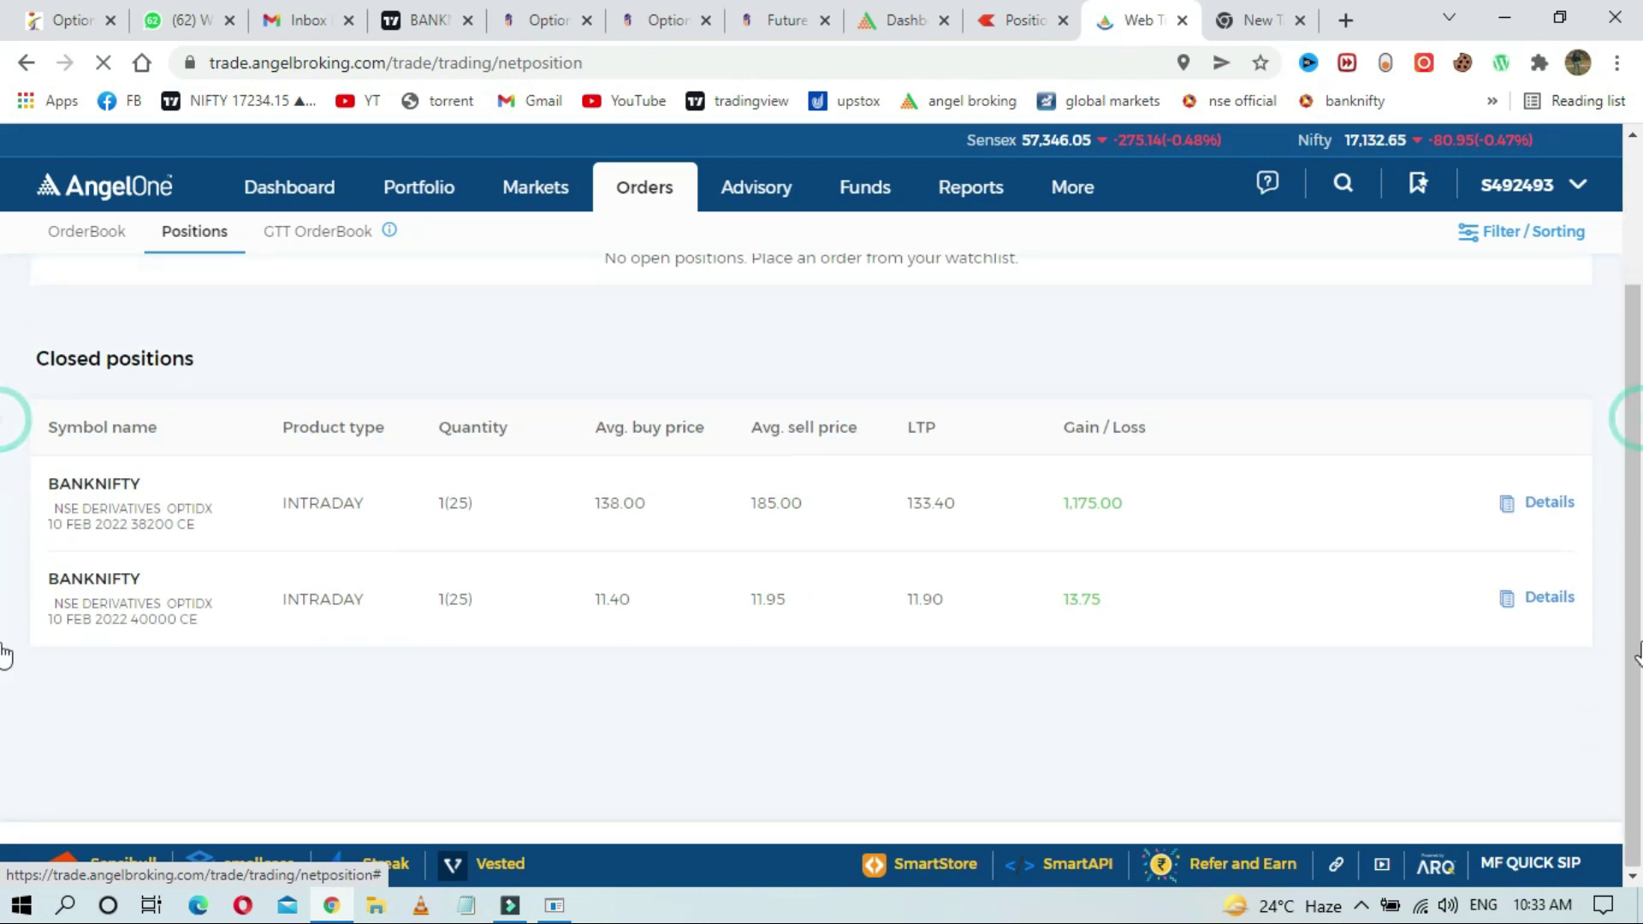
{"action": "left_click", "coordinate": [4, 596]}
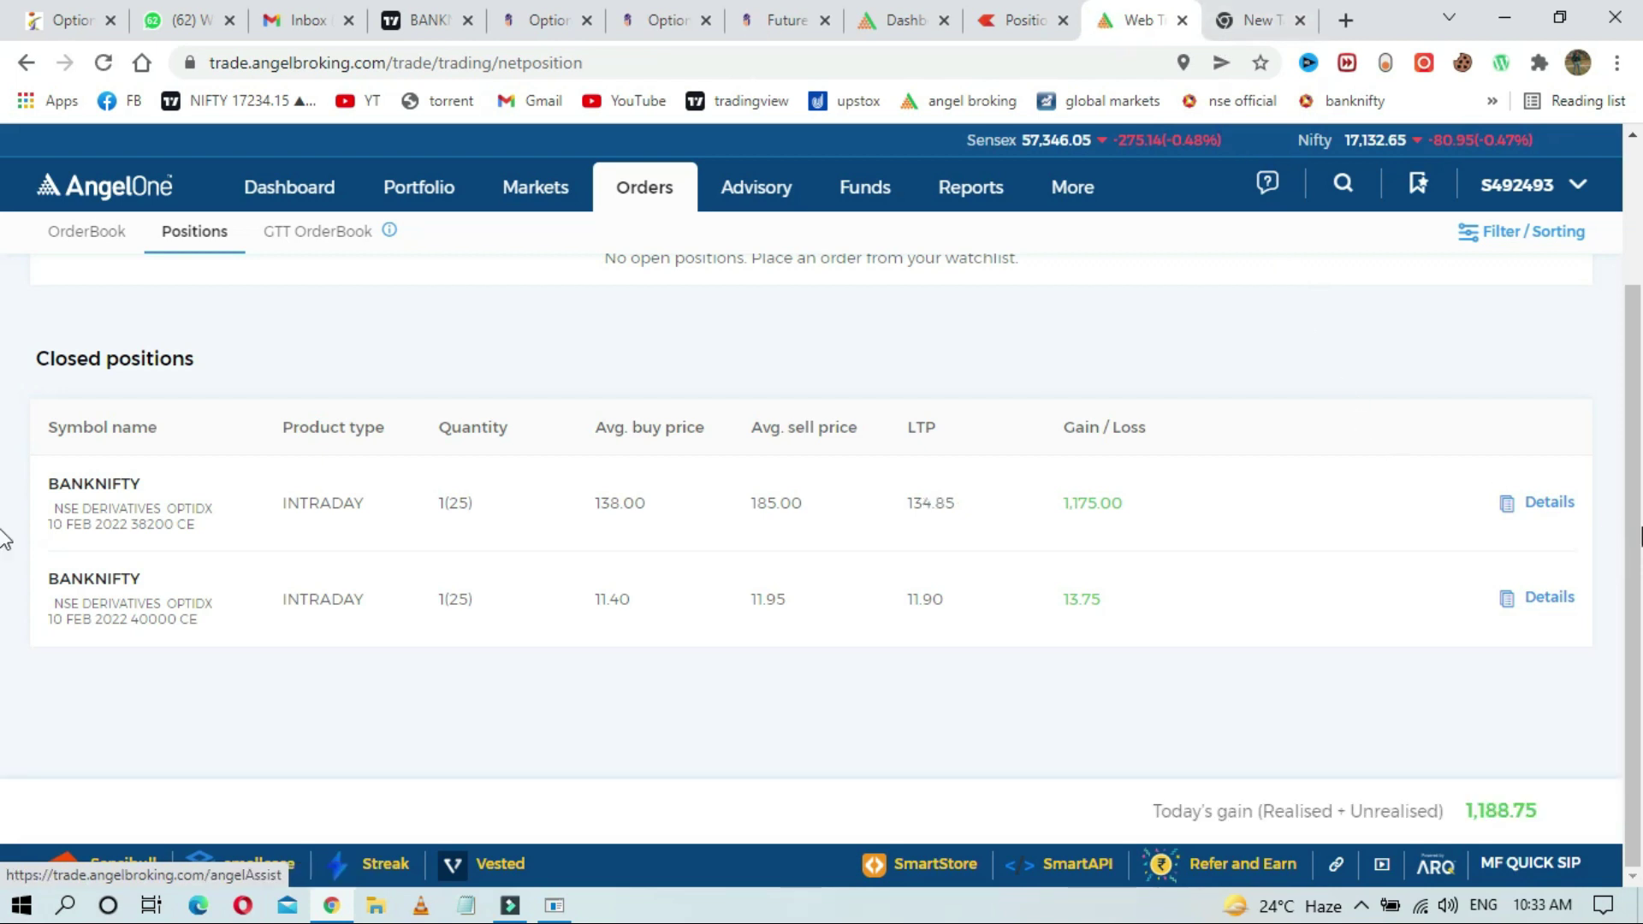
{"action": "double_click", "coordinate": [1499, 813]}
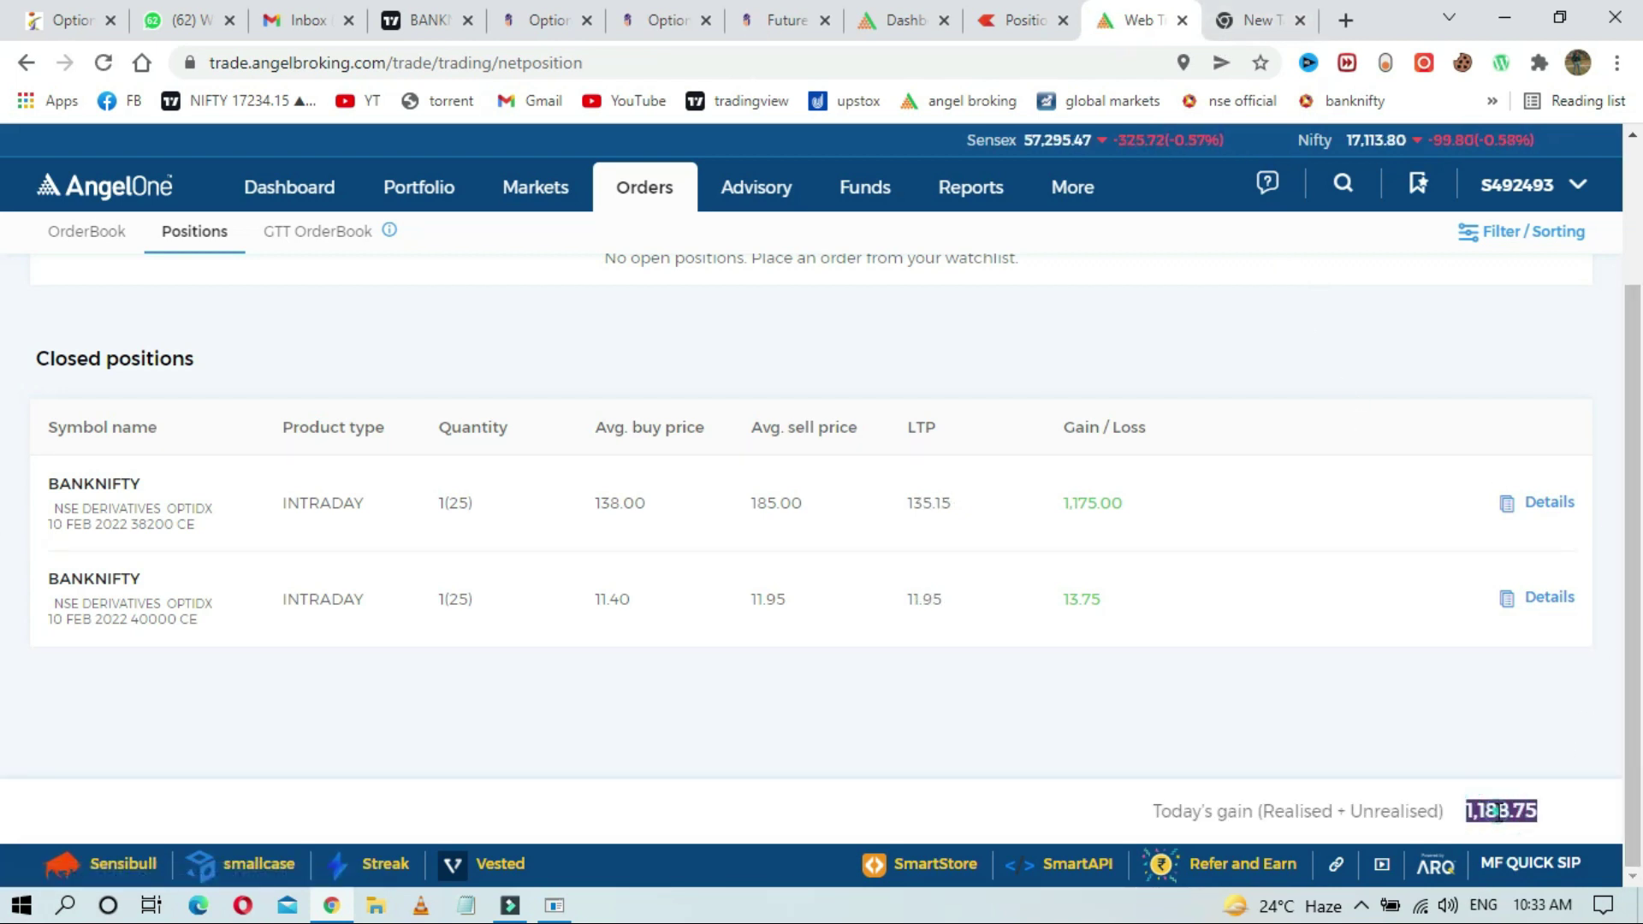
{"action": "triple_click", "coordinate": [1498, 811]}
{"action": "left_click", "coordinate": [1073, 710]}
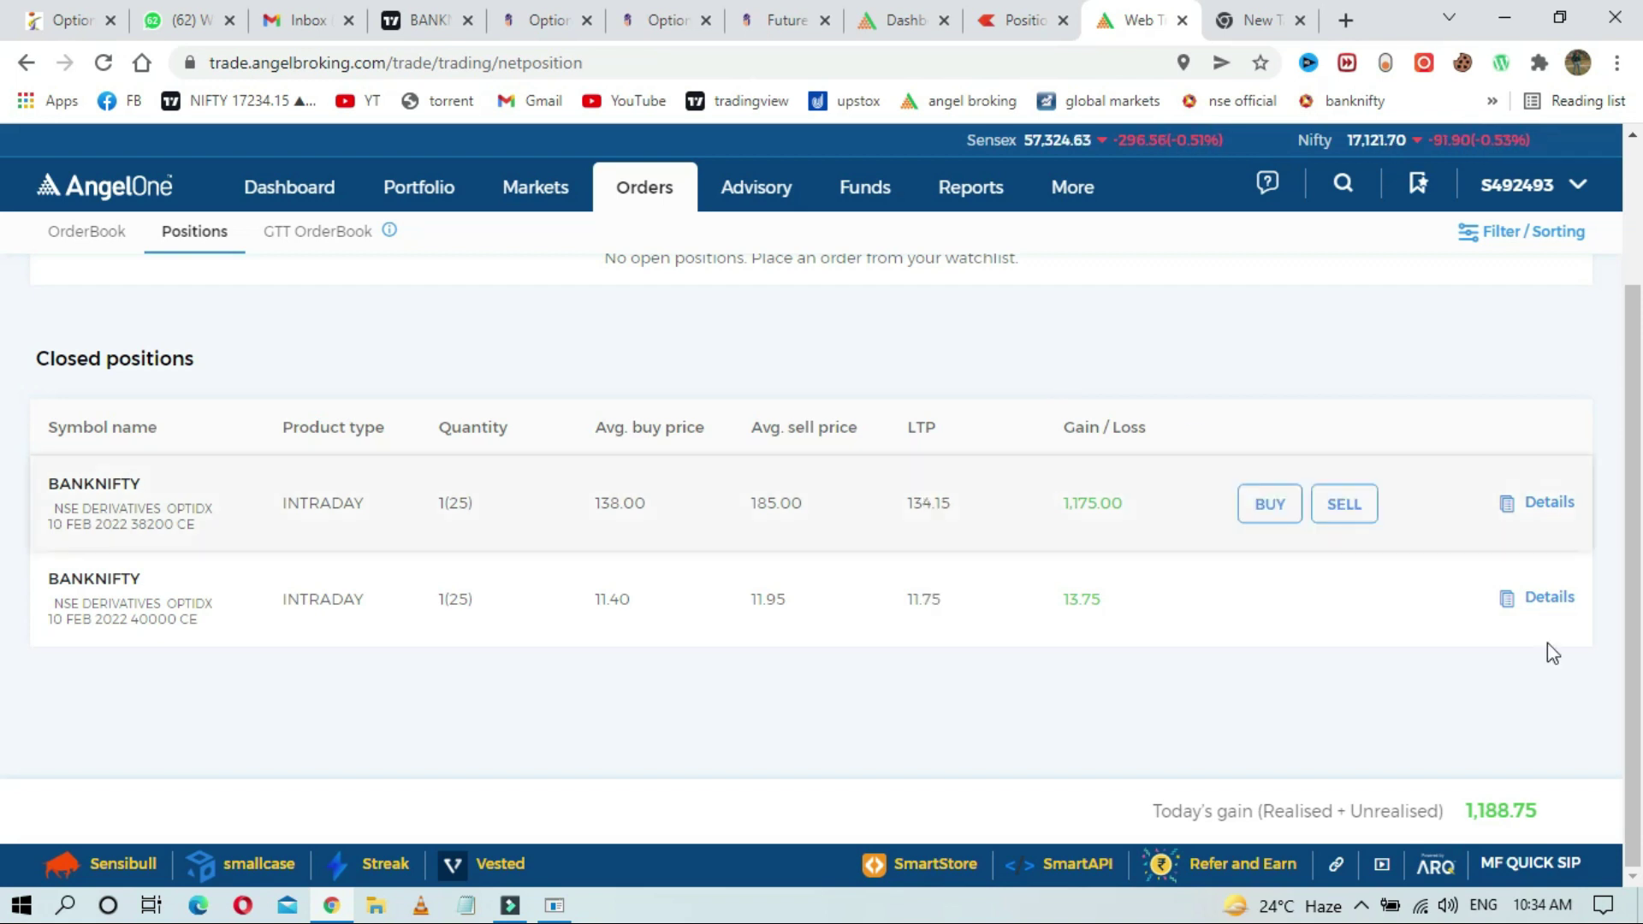
{"action": "scroll", "coordinate": [821, 513], "scroll_direction": "up", "scroll_amount": 1}
{"action": "scroll", "coordinate": [5, 457], "scroll_direction": "down", "scroll_amount": 1}
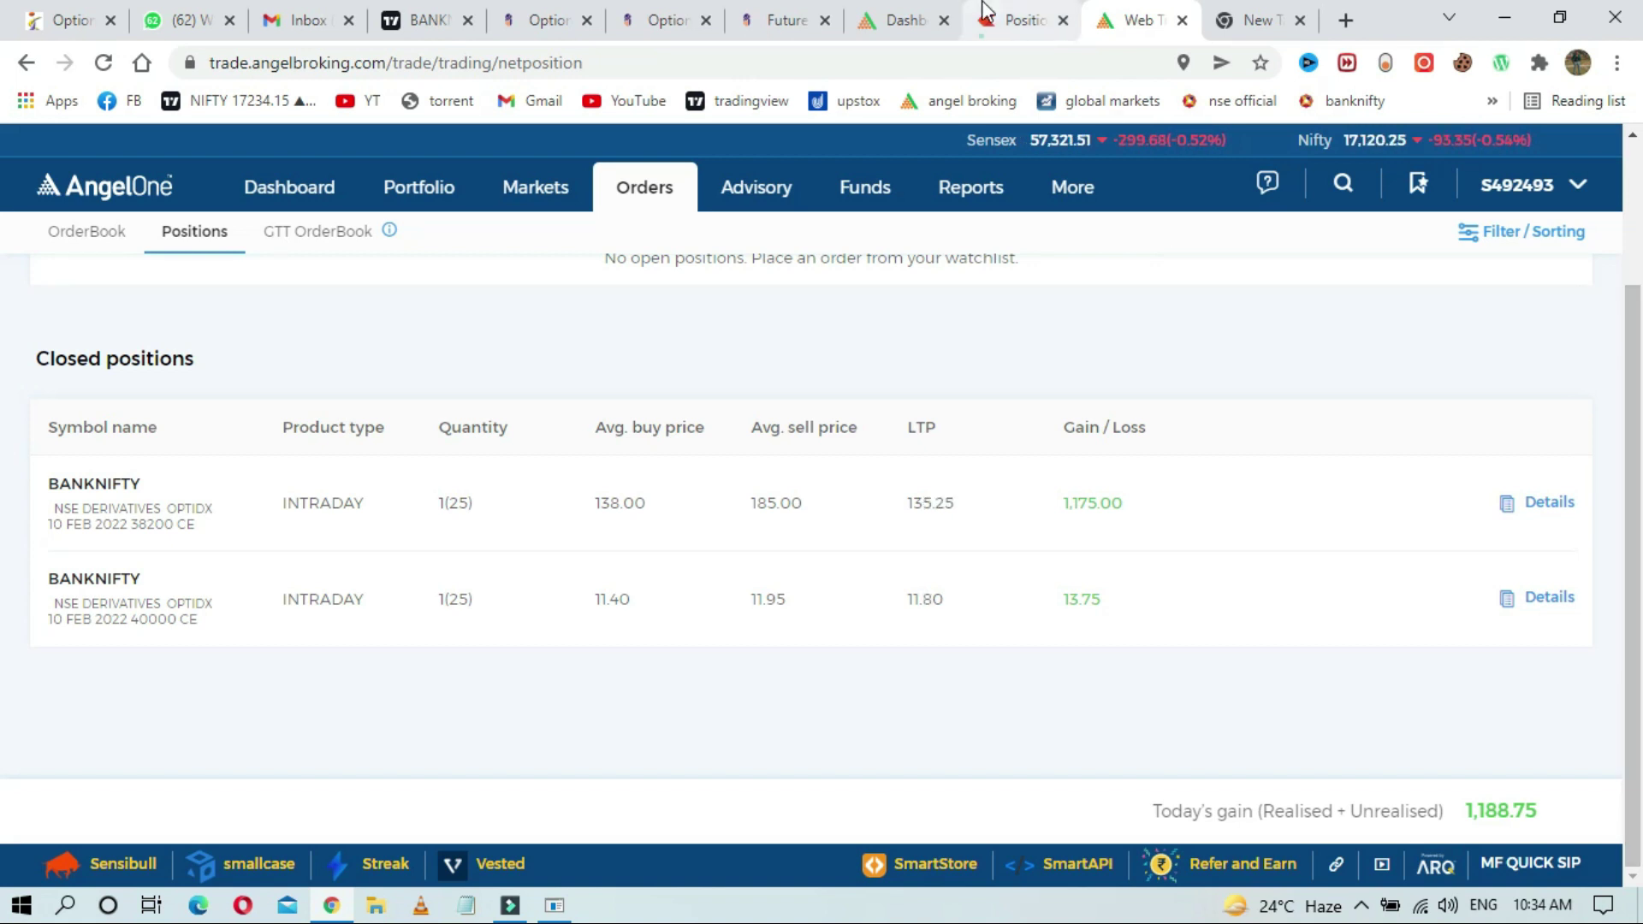
Step: Reload the Zerodha Kite positions page, and return to Angel One to recheck its open and closed positions
{"action": "left_click", "coordinate": [1018, 20]}
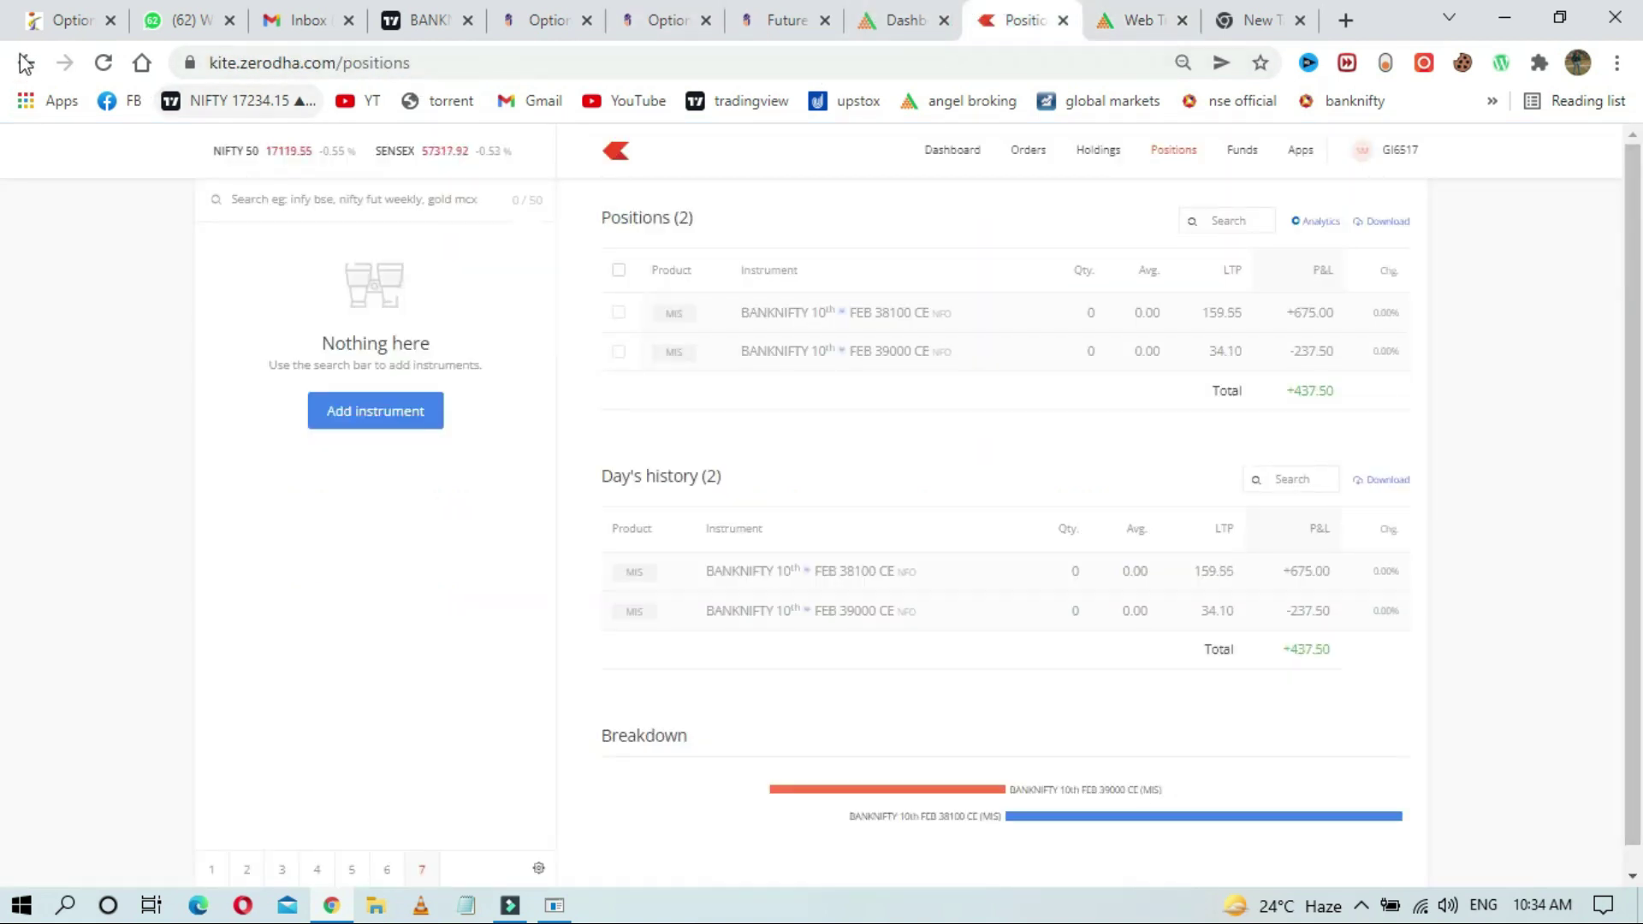
{"action": "left_click", "coordinate": [95, 65]}
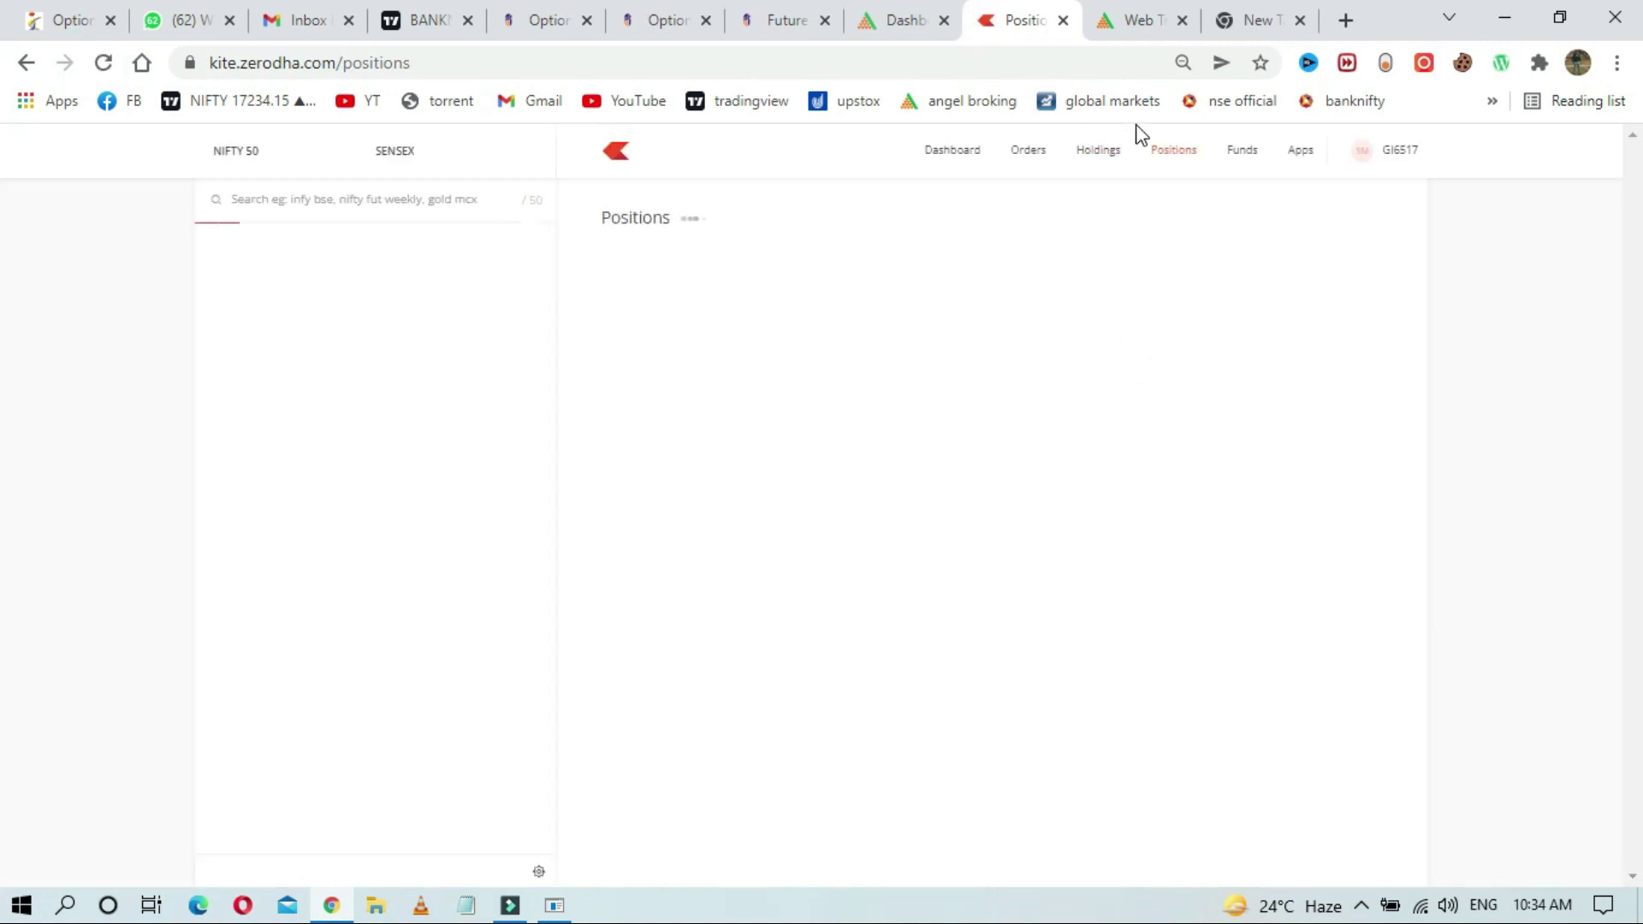
{"action": "left_click", "coordinate": [1143, 20]}
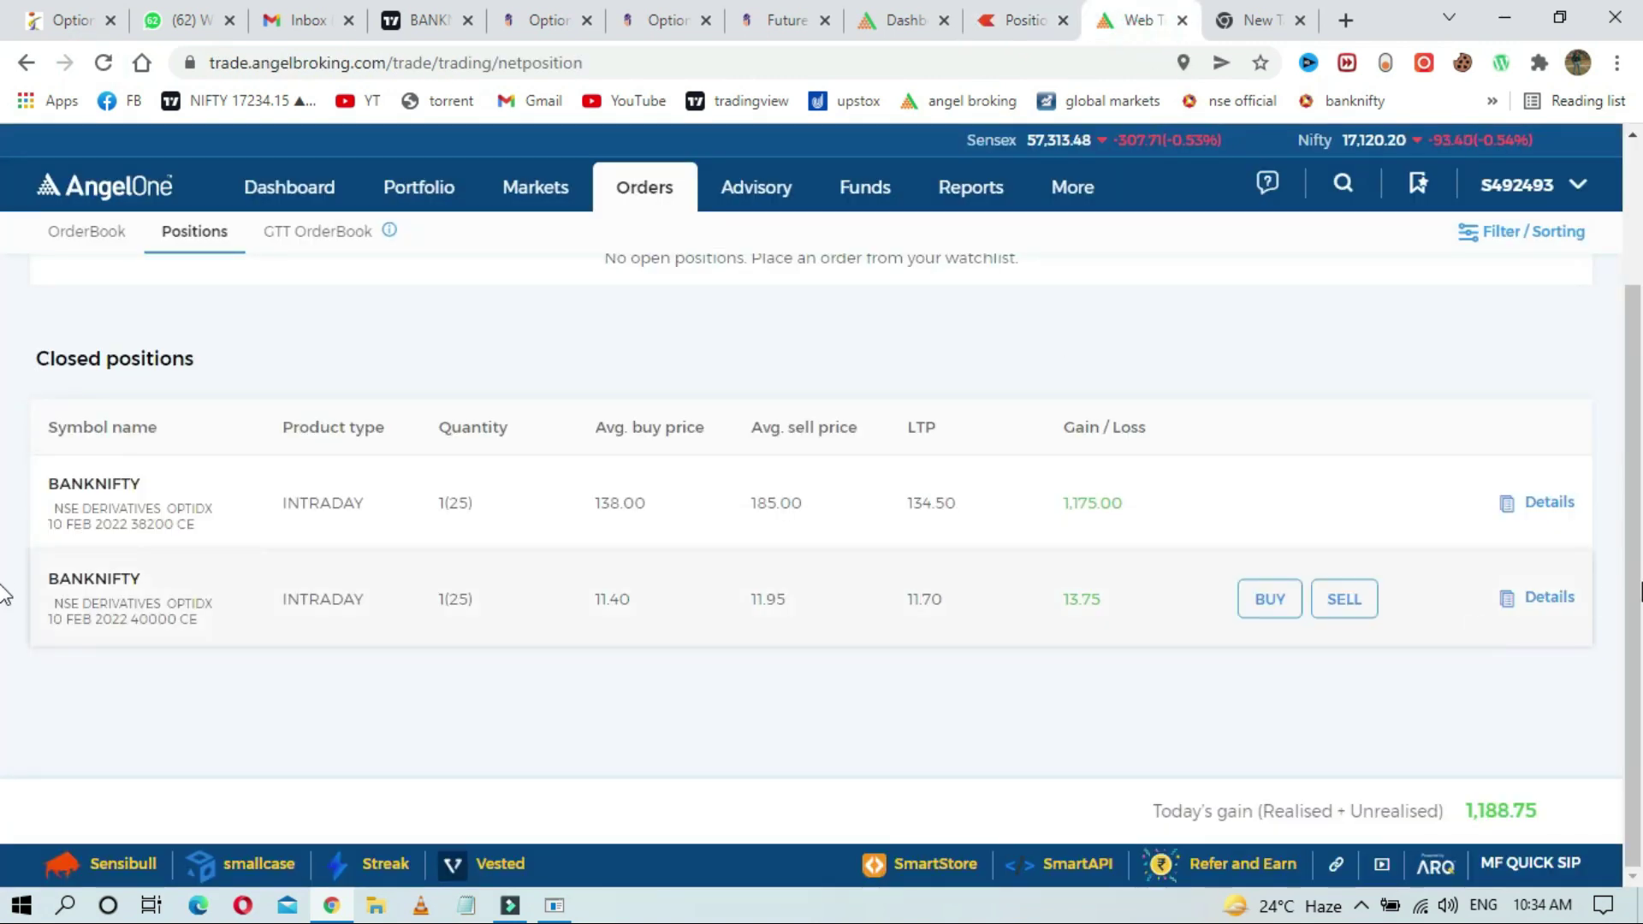
{"action": "scroll", "coordinate": [8, 445], "scroll_direction": "up", "scroll_amount": 2}
{"action": "scroll", "coordinate": [4, 377], "scroll_direction": "down", "scroll_amount": 2}
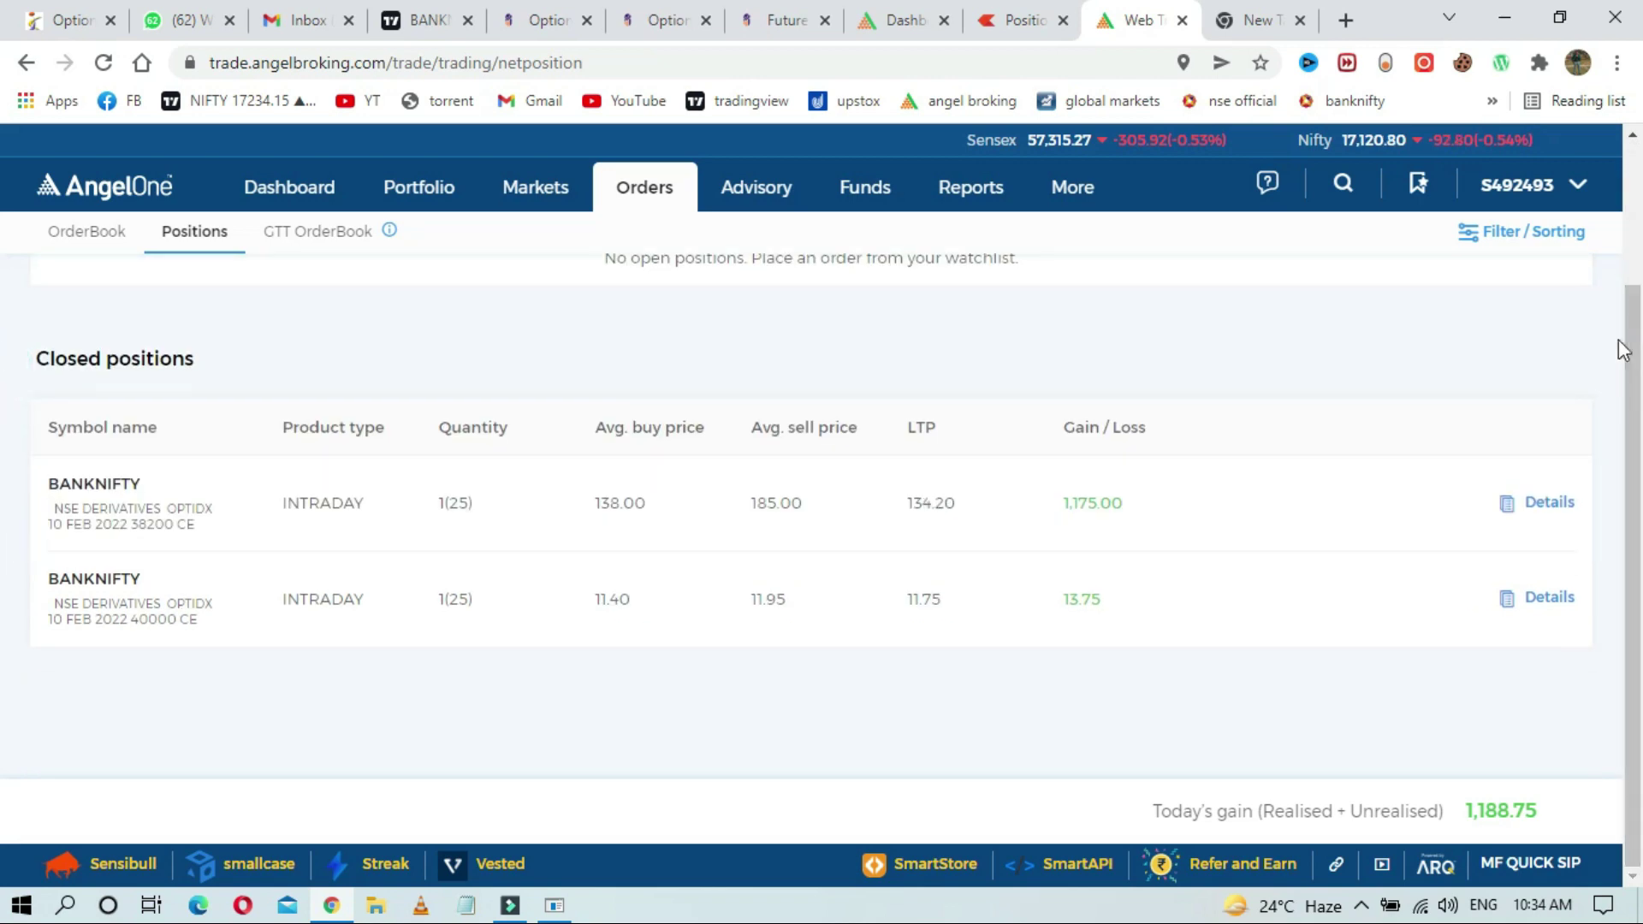
{"action": "scroll", "coordinate": [4, 257], "scroll_direction": "up", "scroll_amount": 1}
{"action": "scroll", "coordinate": [4, 255], "scroll_direction": "up", "scroll_amount": 1}
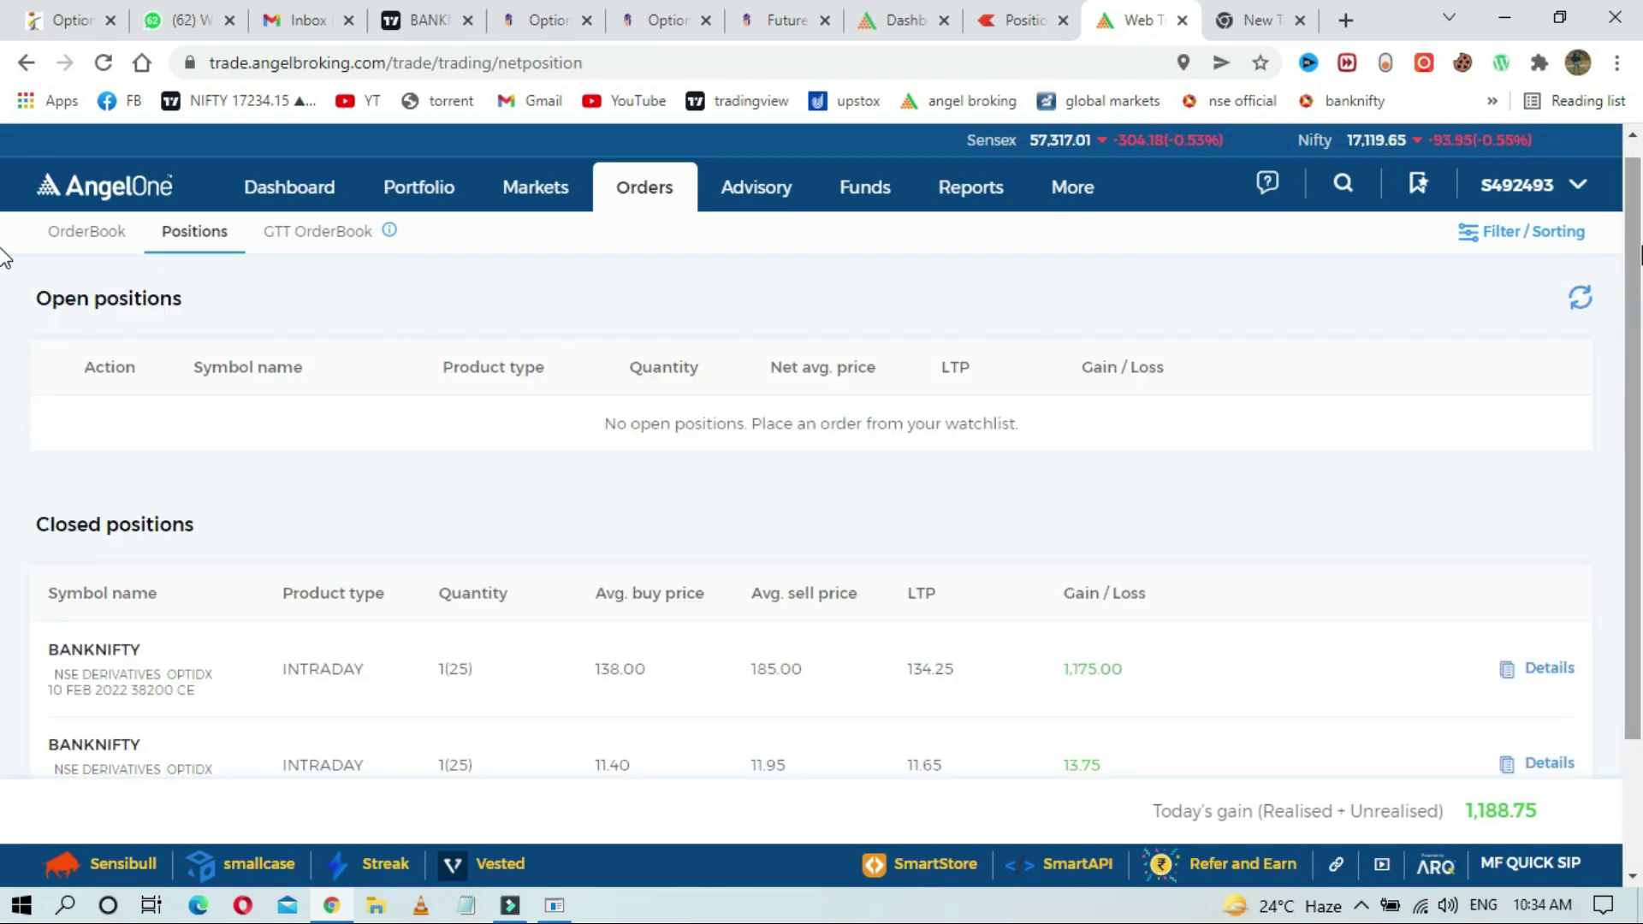
Step: Open the account menu containing the Logout option on Angel One
{"action": "left_click", "coordinate": [1549, 190]}
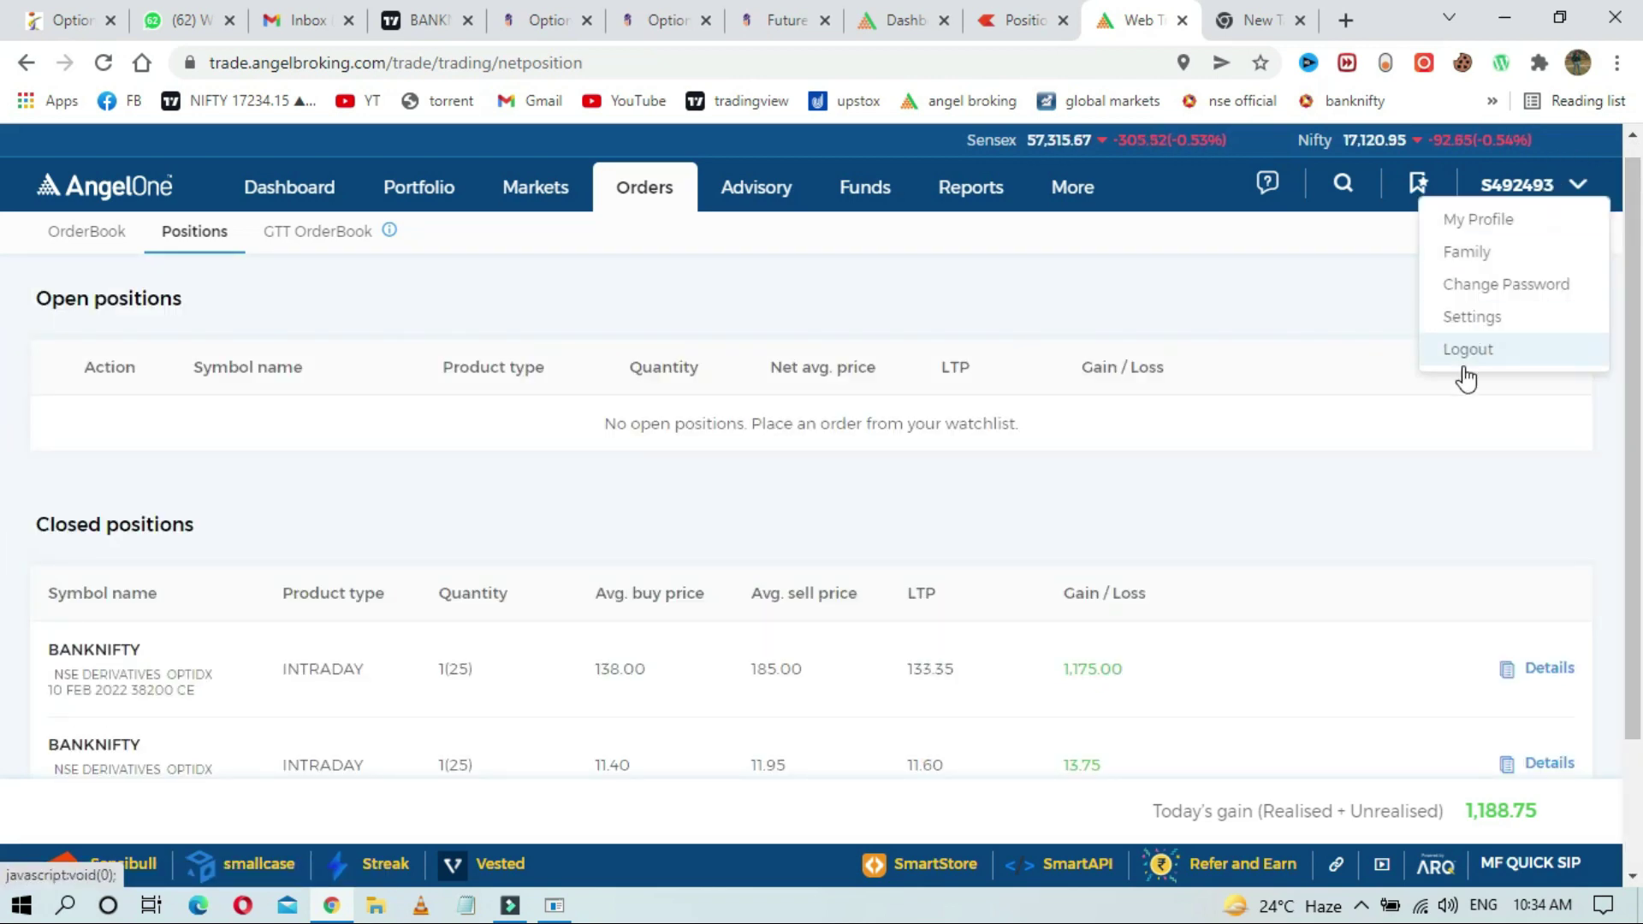